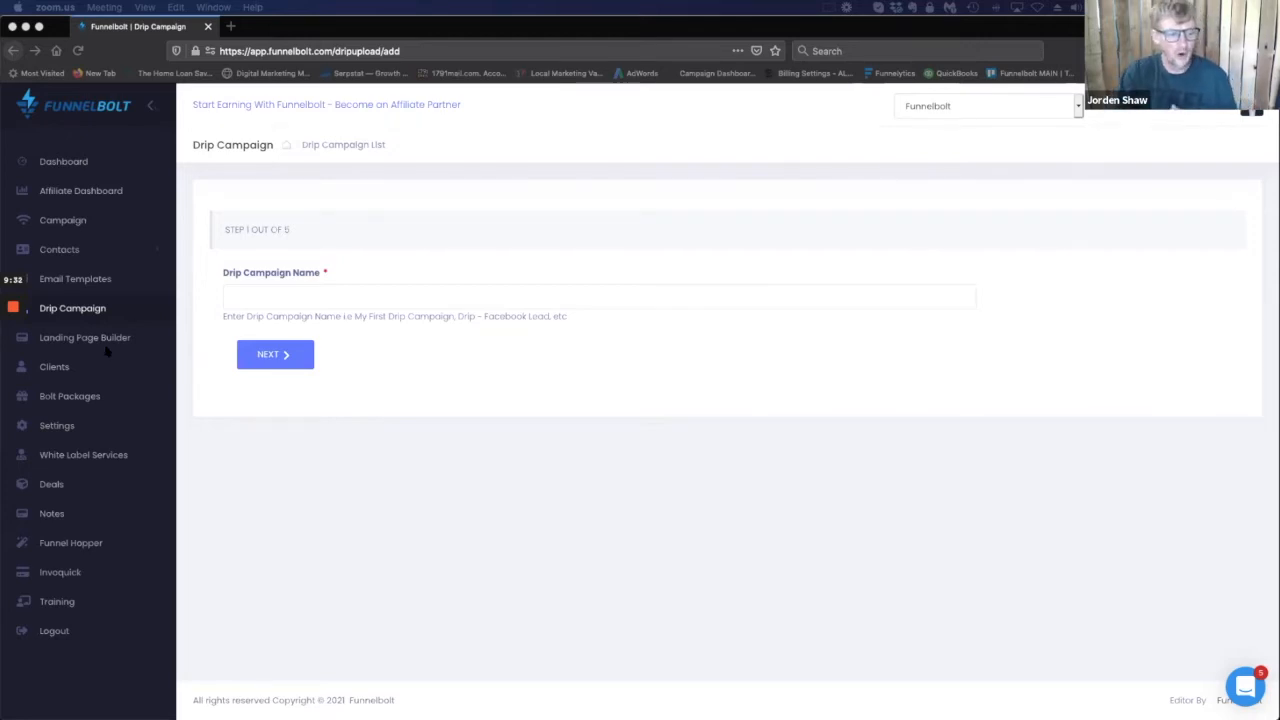
Switch the landing page projects to the Test 2 account and open its TEST project for editing.
{"action": "left_click", "coordinate": [107, 340]}
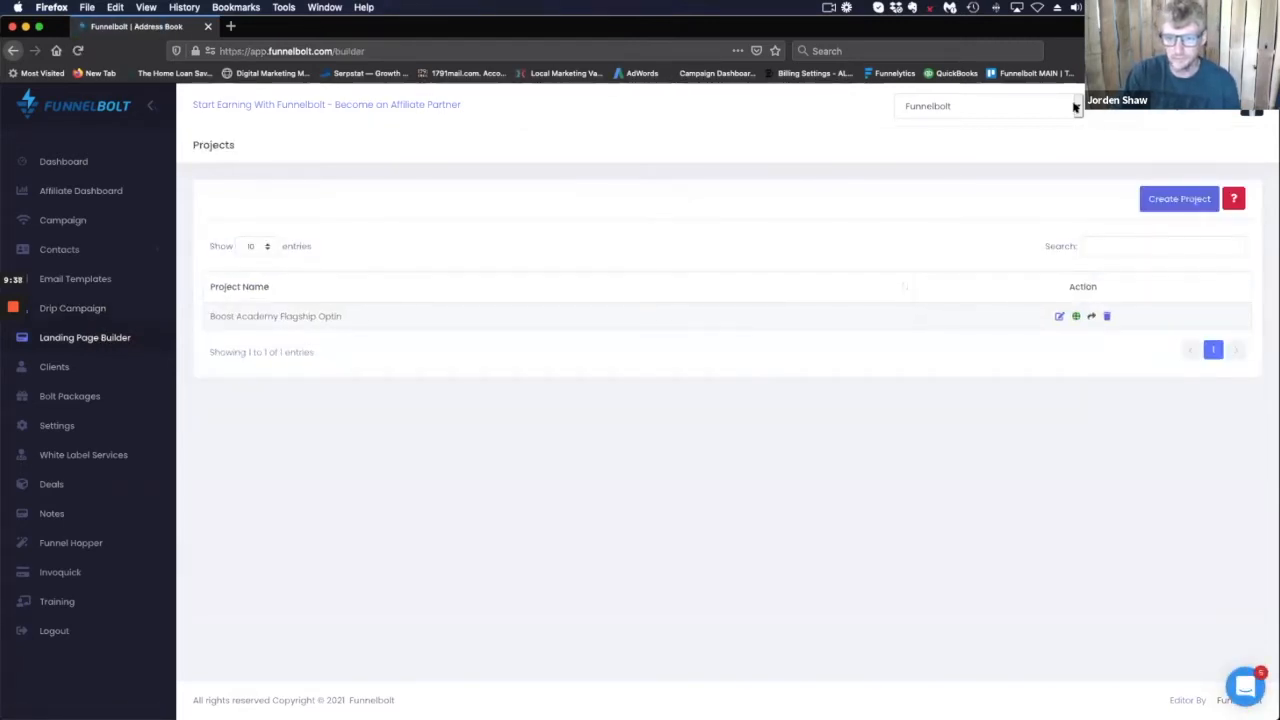
{"action": "left_click", "coordinate": [1078, 106]}
{"action": "left_click", "coordinate": [1020, 236]}
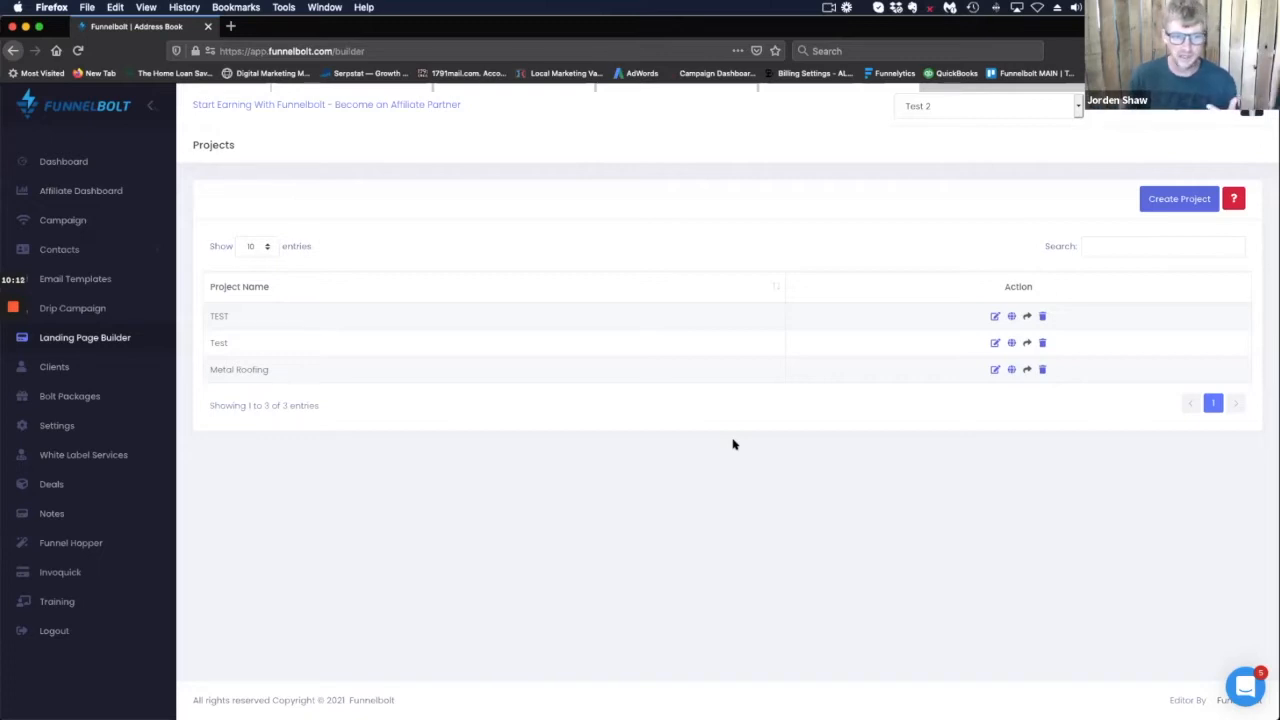
{"action": "left_click", "coordinate": [994, 318]}
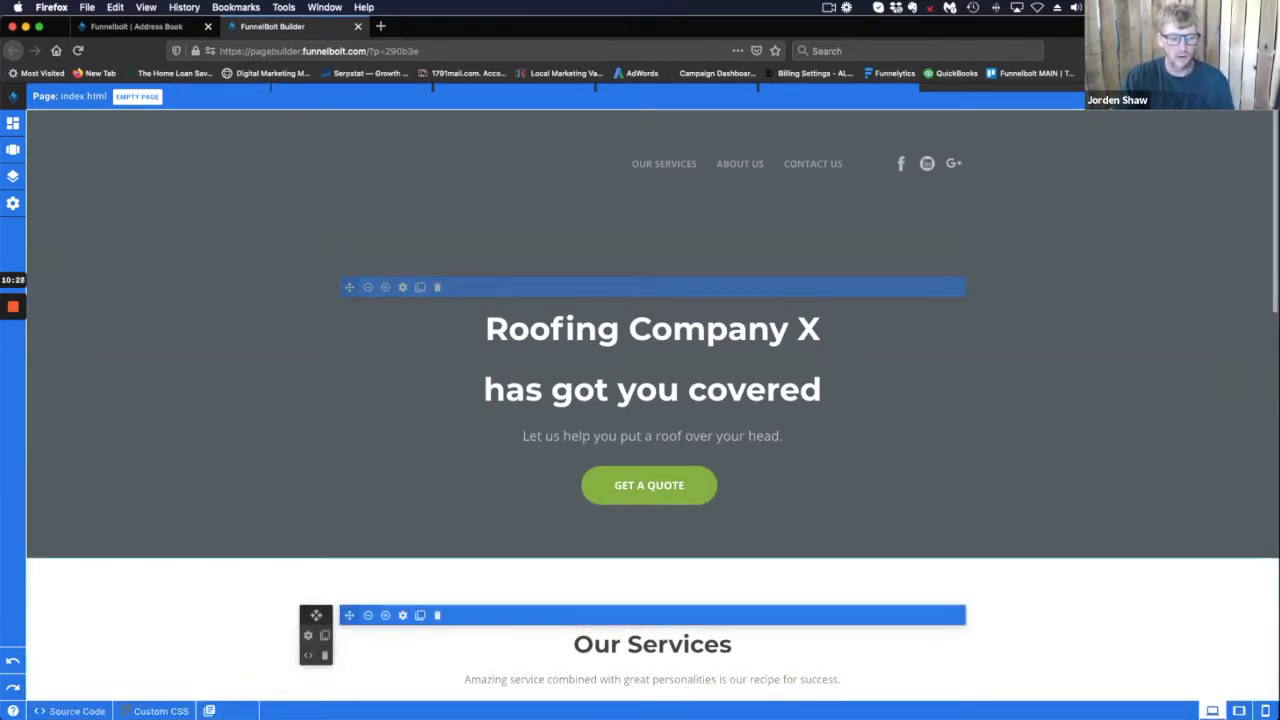
Add the Subscription Form popup with the blue paper plane to the landing page.
{"action": "left_click", "coordinate": [226, 708]}
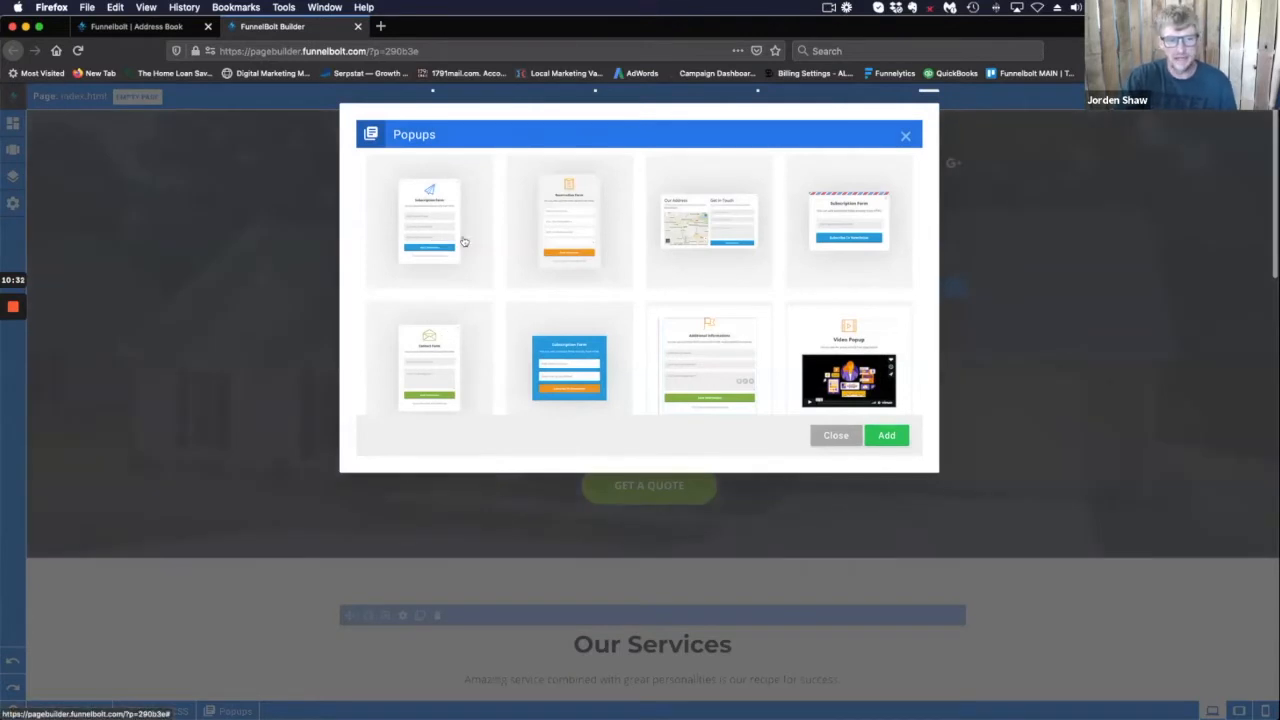
{"action": "scroll", "coordinate": [465, 239], "scroll_direction": "down", "scroll_amount": 2}
{"action": "scroll", "coordinate": [452, 240], "scroll_direction": "up", "scroll_amount": 2}
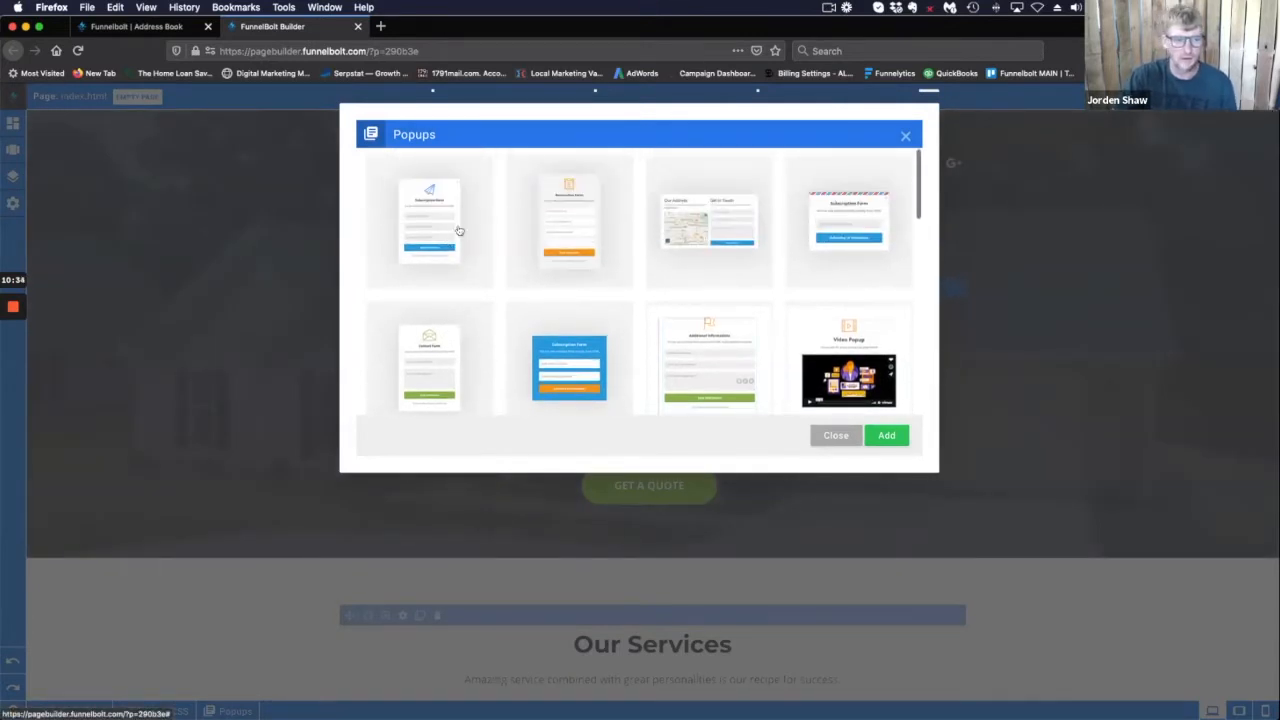
{"action": "left_click", "coordinate": [447, 229]}
{"action": "left_click", "coordinate": [886, 435]}
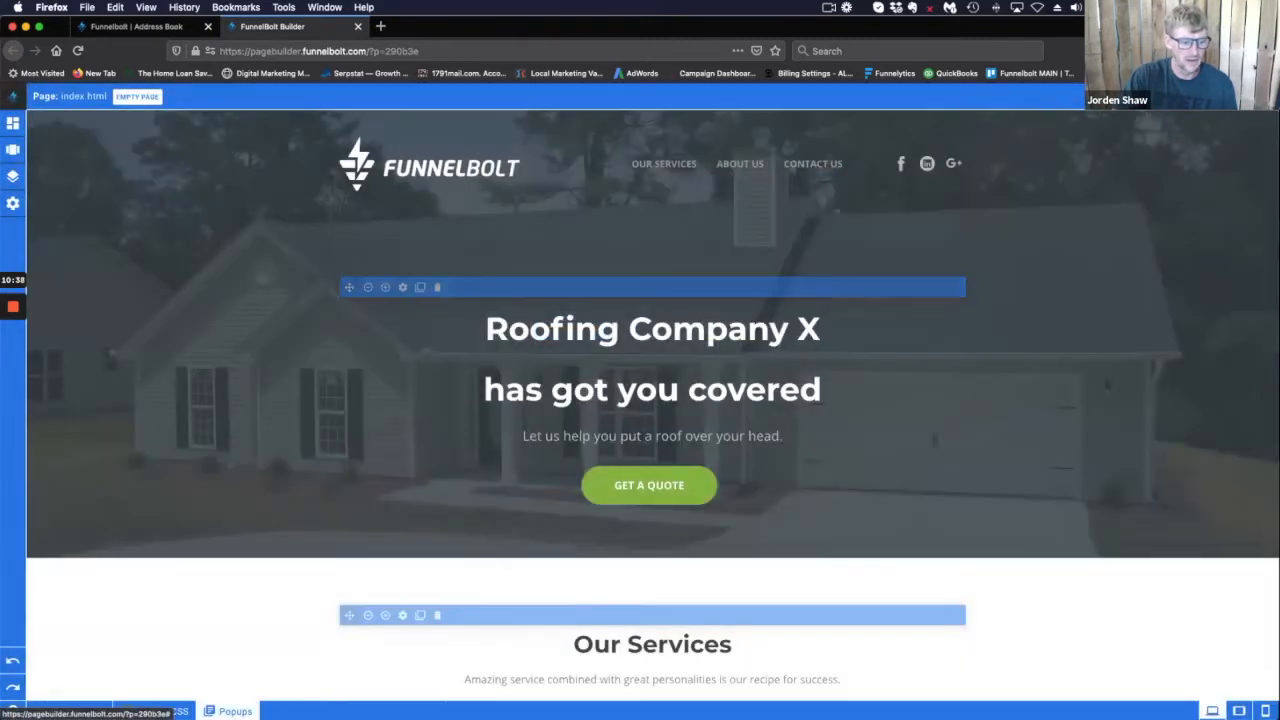
{"action": "left_click", "coordinate": [235, 711]}
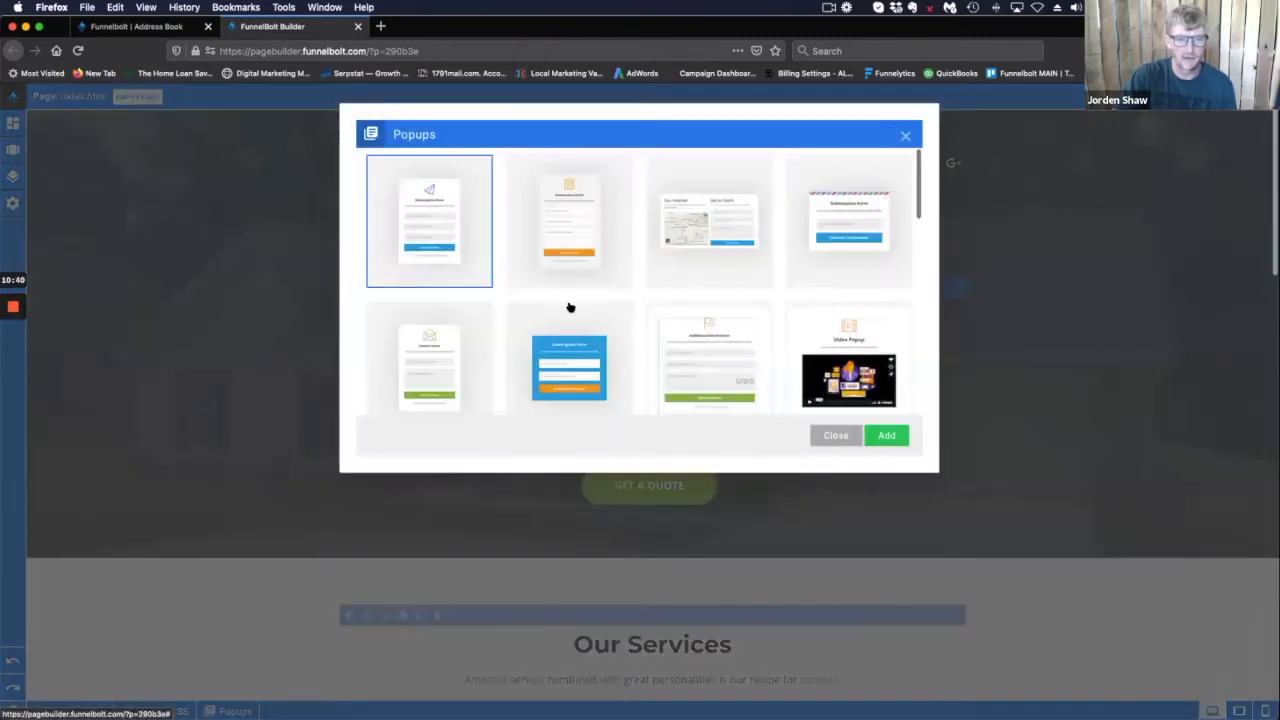
{"action": "left_click", "coordinate": [905, 135]}
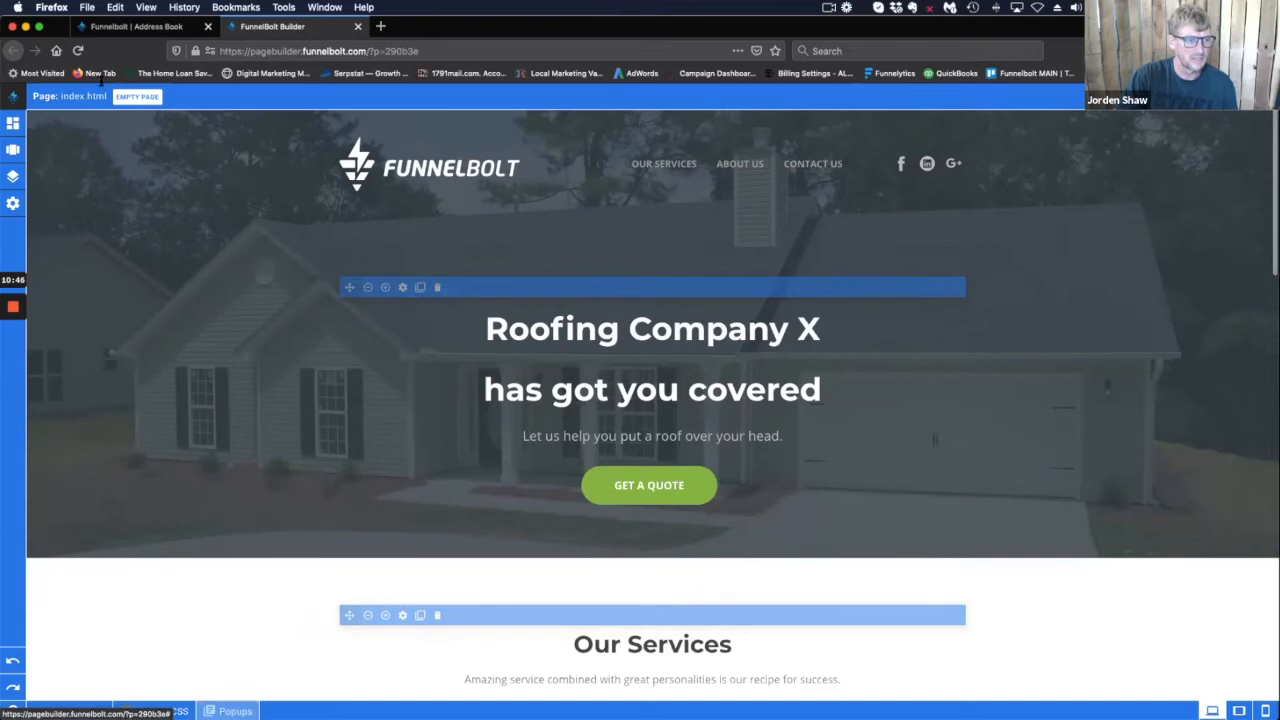
{"action": "left_click", "coordinate": [1232, 100]}
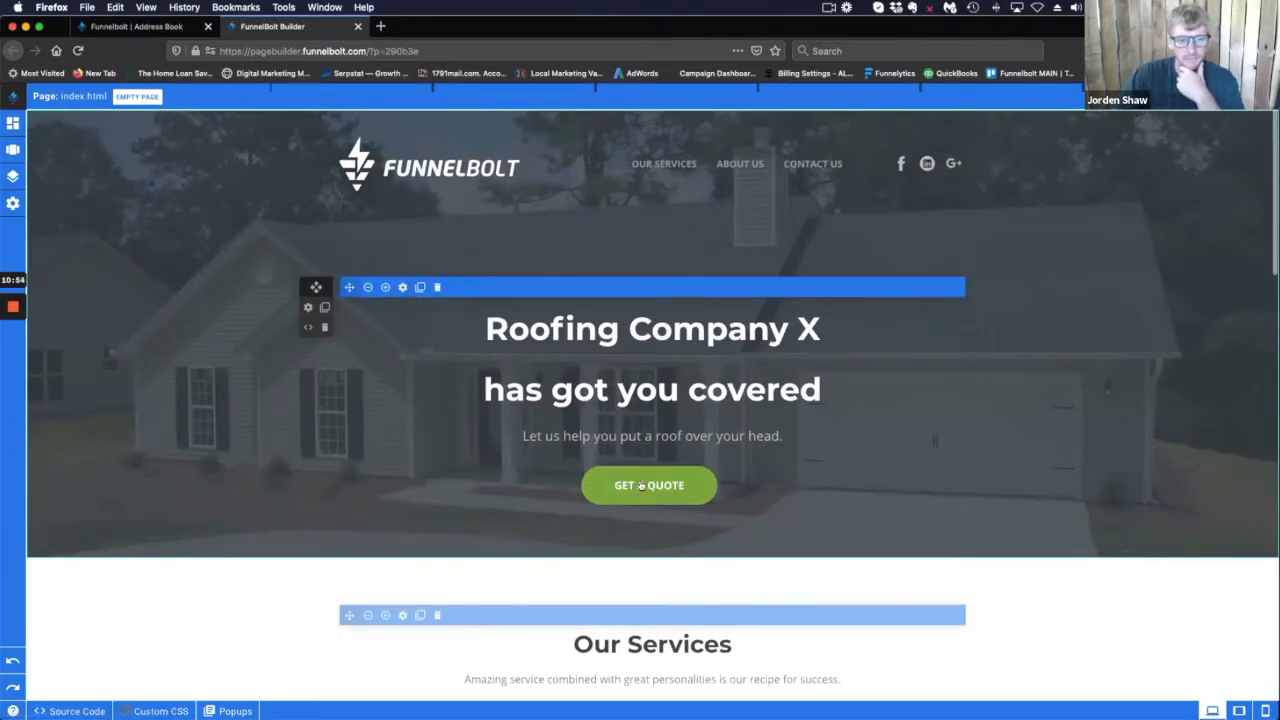
Link the GET A QUOTE button to popup_1 and apply the change.
{"action": "left_click", "coordinate": [660, 486]}
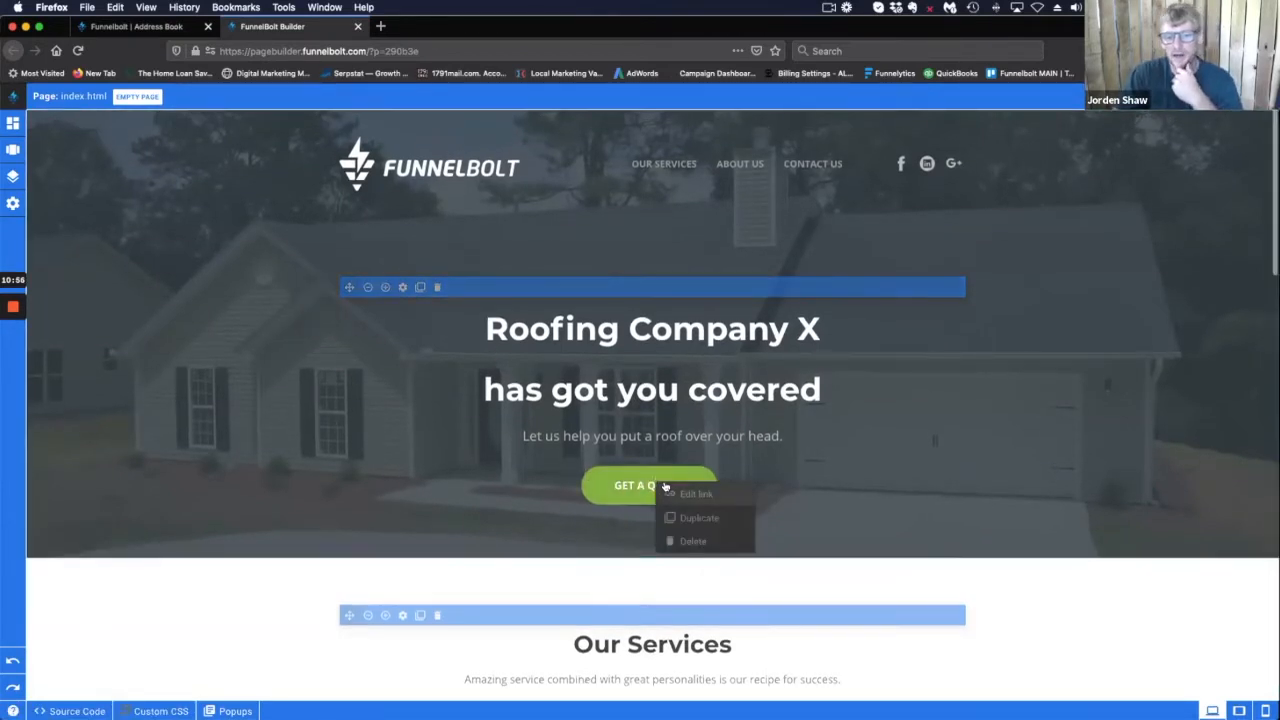
{"action": "left_click", "coordinate": [707, 495]}
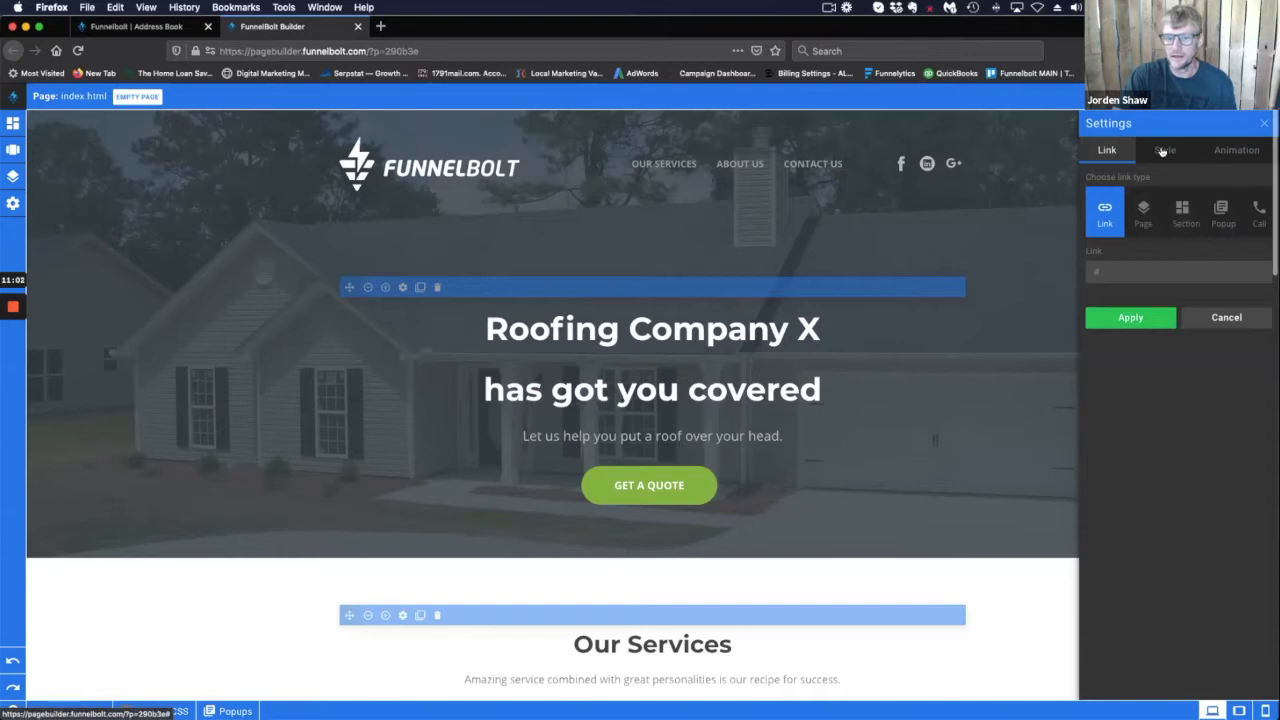
{"action": "left_click", "coordinate": [1108, 270]}
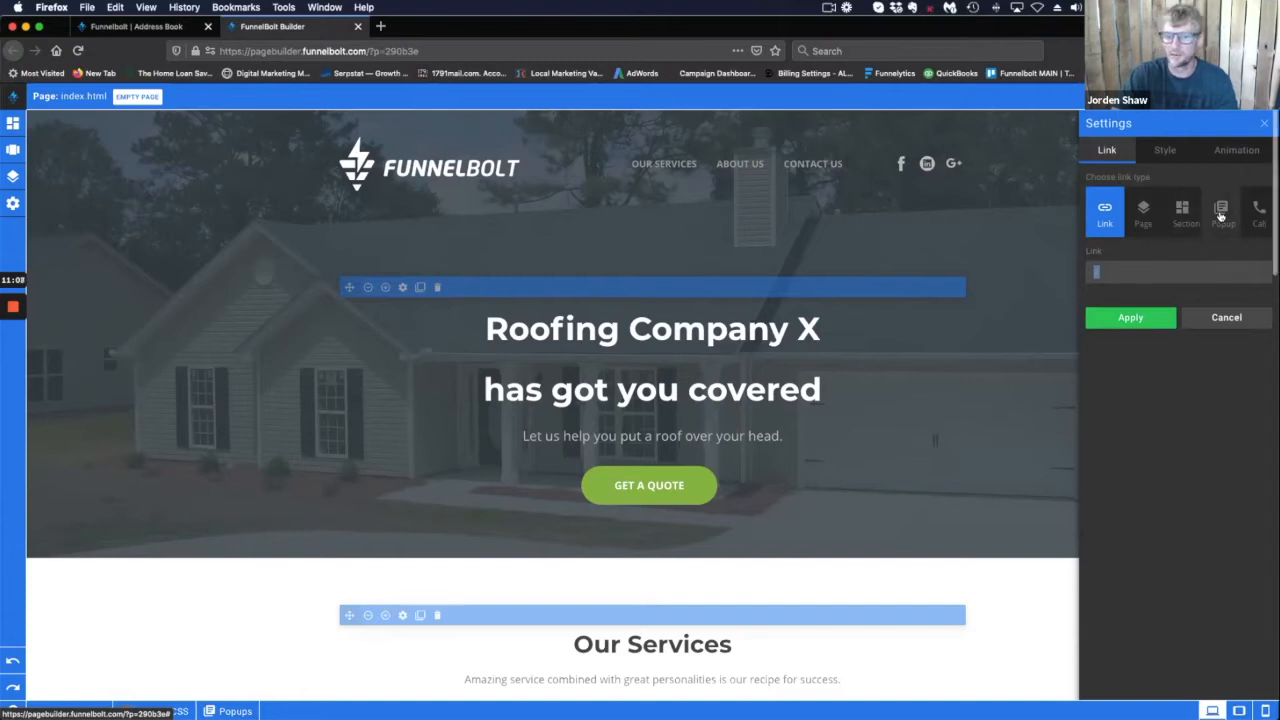
{"action": "left_click", "coordinate": [1220, 215]}
{"action": "left_click", "coordinate": [1168, 278]}
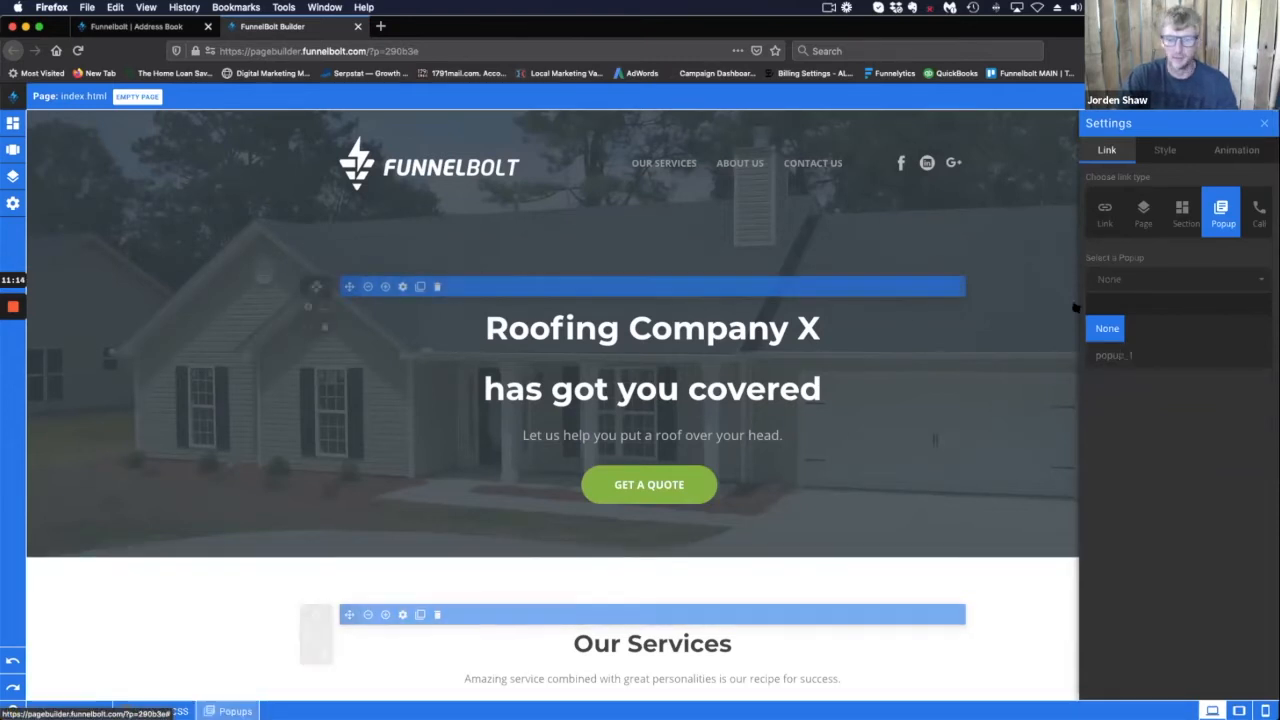
{"action": "left_click", "coordinate": [1107, 360]}
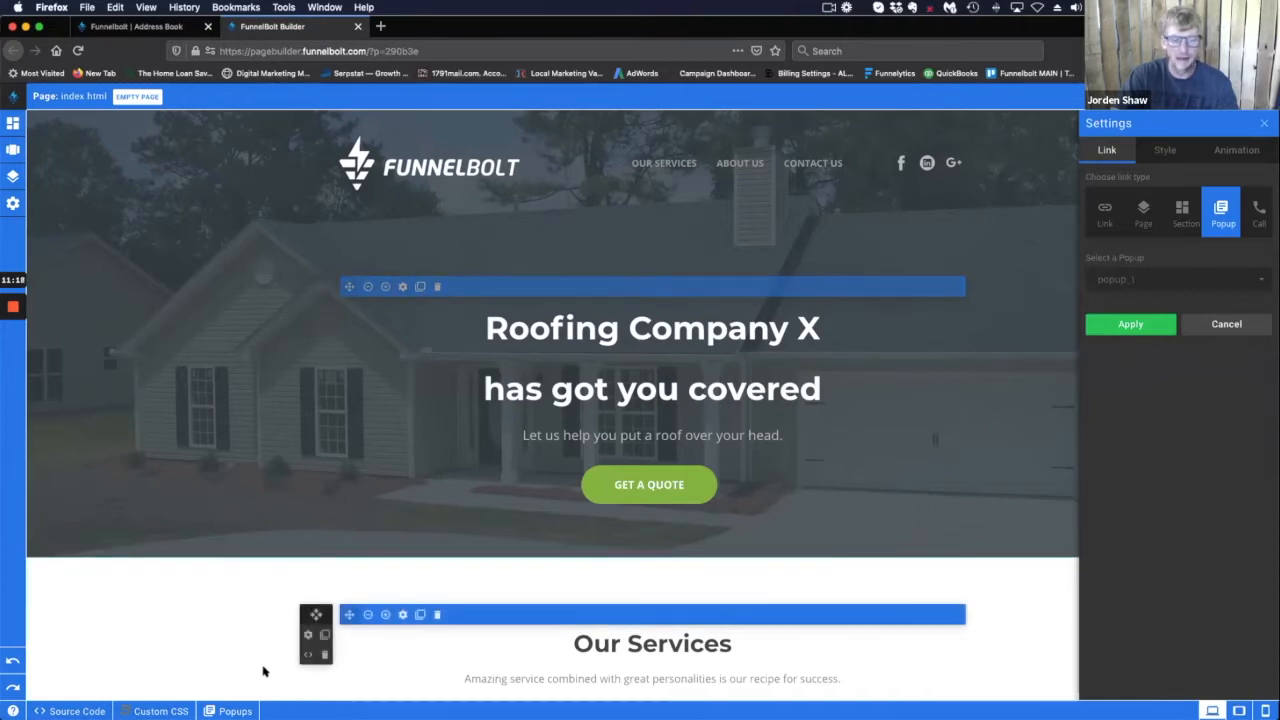
{"action": "left_click", "coordinate": [1139, 325]}
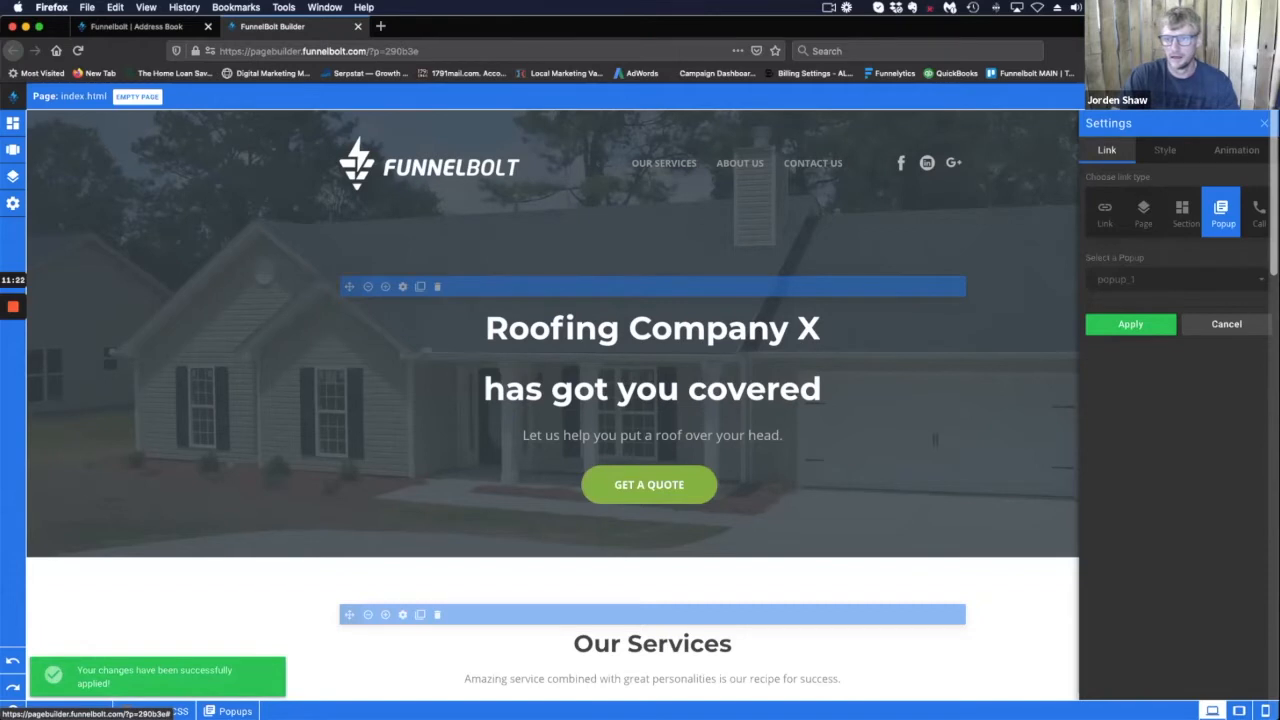
{"action": "left_click", "coordinate": [1230, 97]}
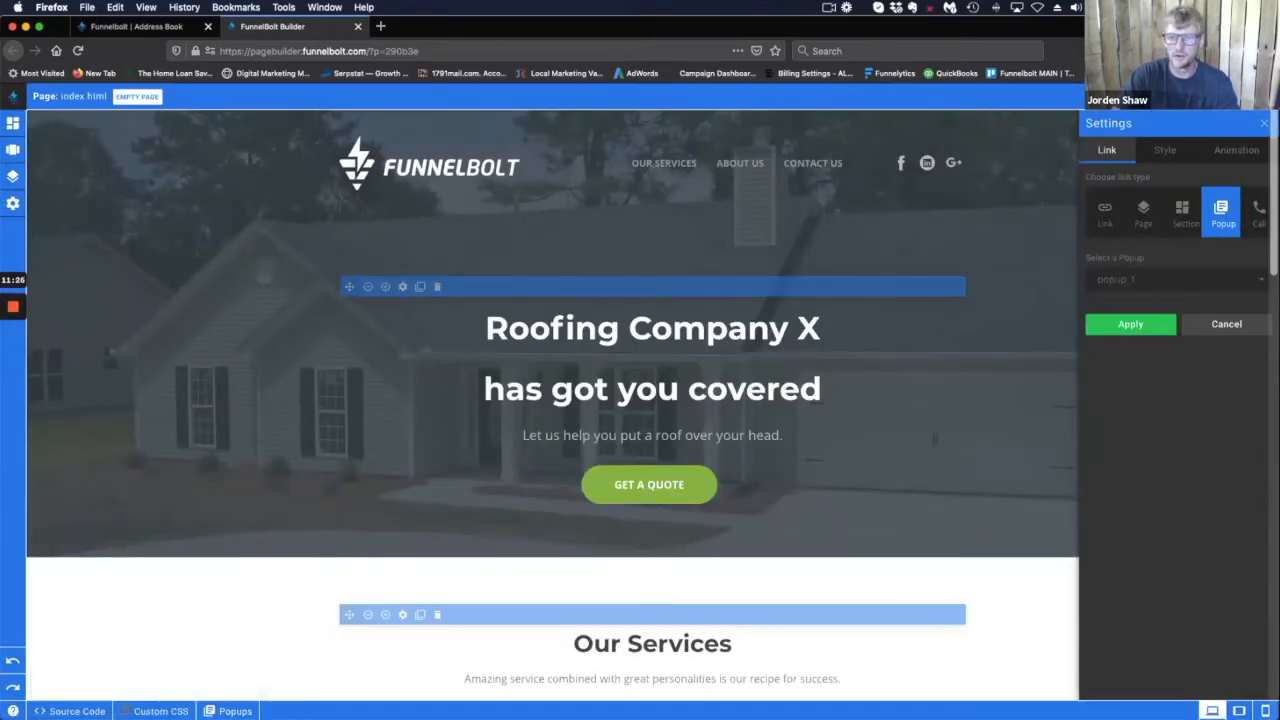
Preview the landing page, test the popup opened by the GET A QUOTE button, and close the preview.
{"action": "left_click", "coordinate": [1190, 97]}
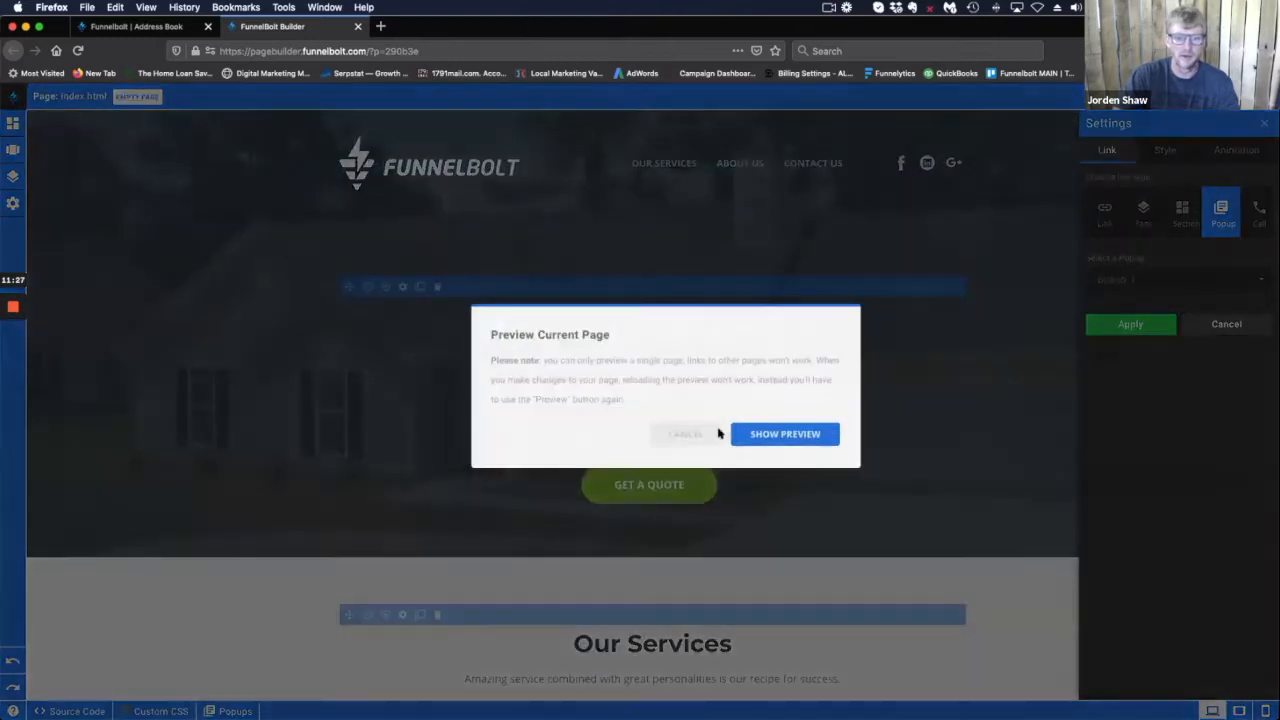
{"action": "left_click", "coordinate": [743, 451]}
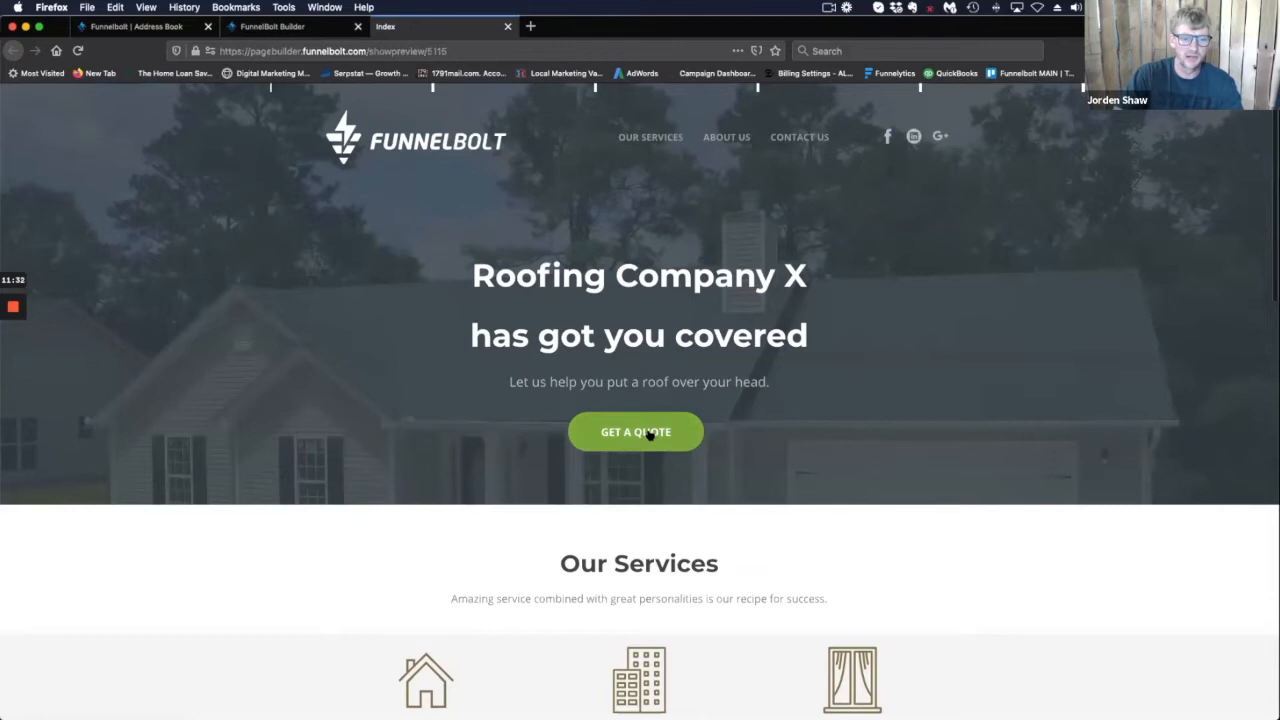
{"action": "left_click", "coordinate": [648, 431]}
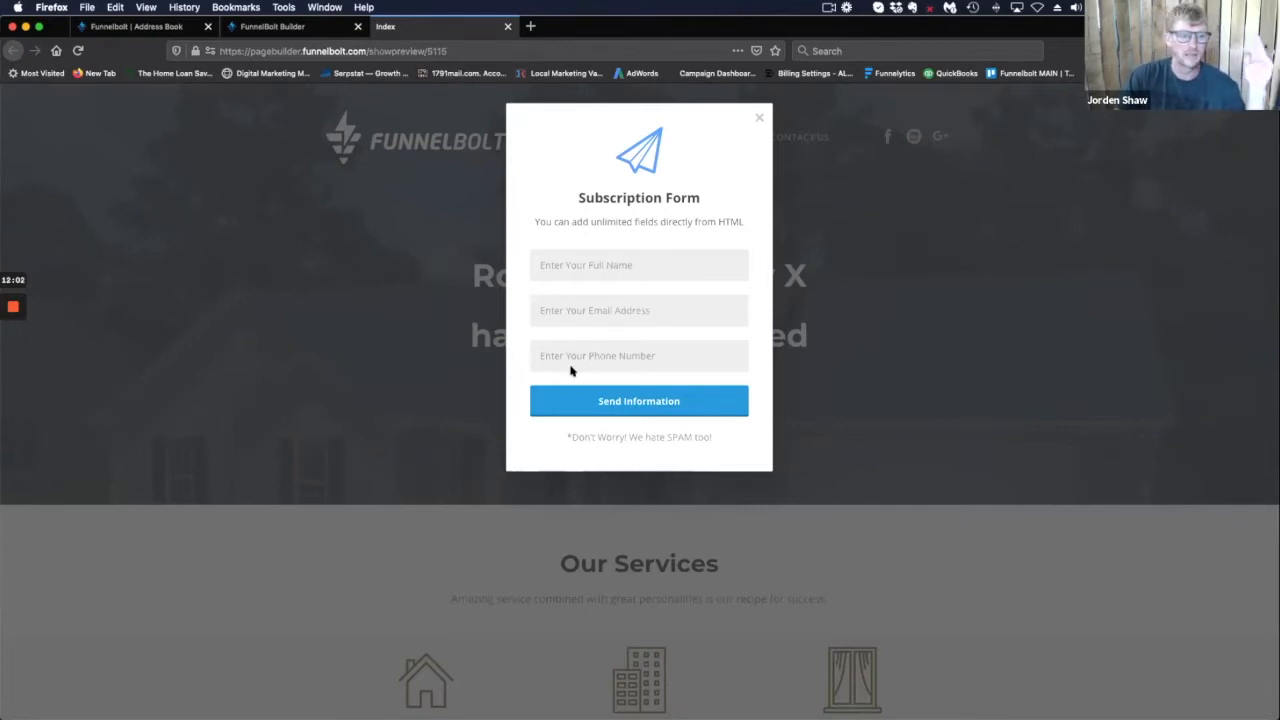
{"action": "left_click", "coordinate": [758, 120]}
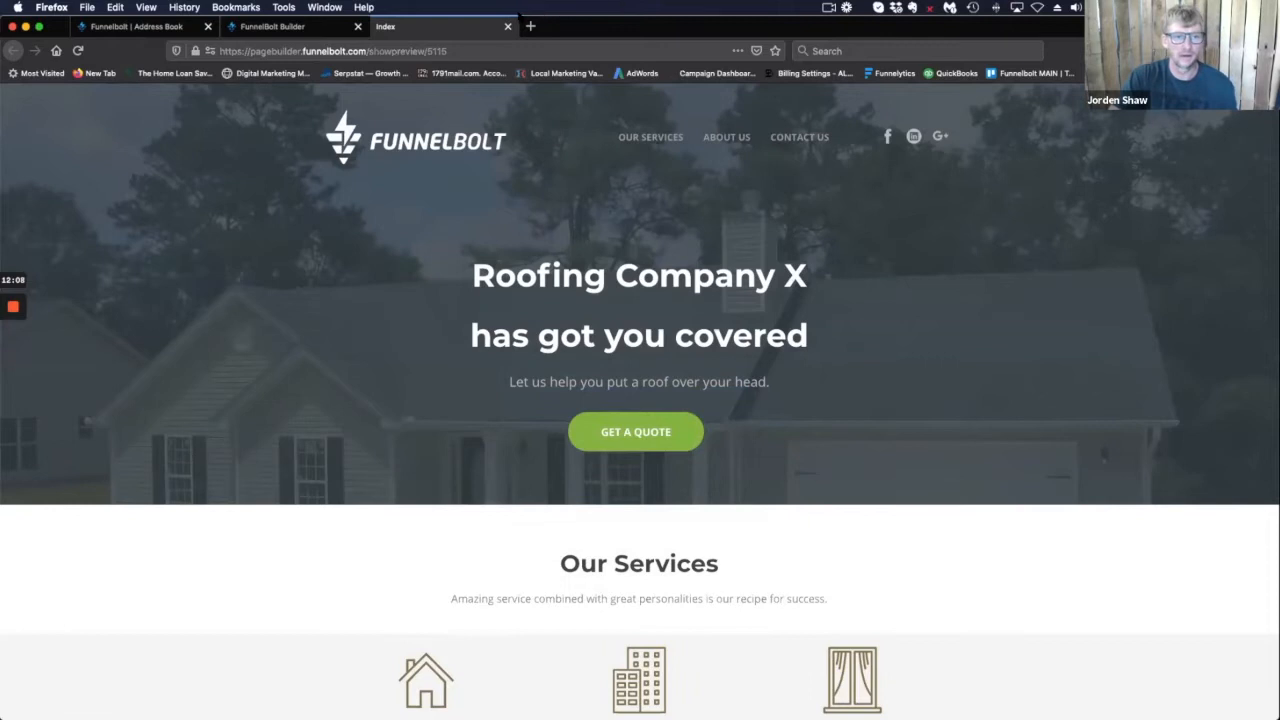
{"action": "left_click", "coordinate": [507, 27]}
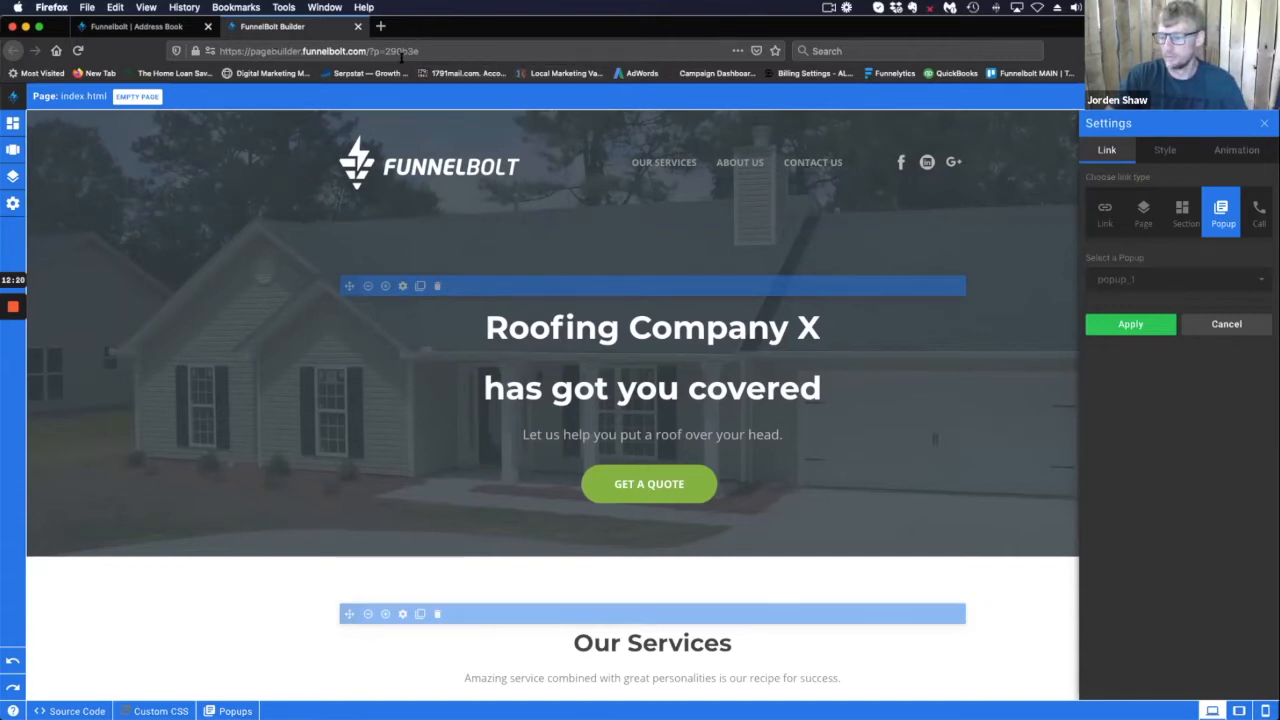
Leave and close the page builder, and open the Funnel Hopper lead generation forms.
{"action": "left_click", "coordinate": [151, 30]}
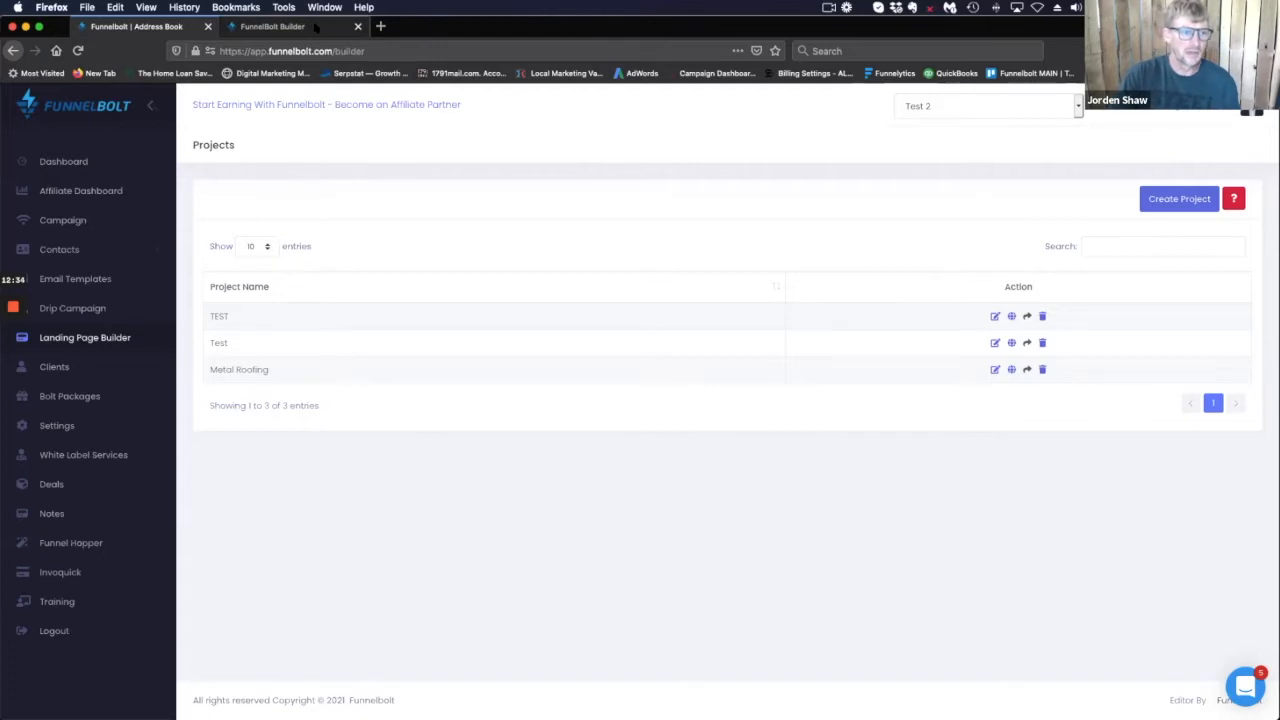
{"action": "left_click", "coordinate": [318, 27]}
{"action": "left_click", "coordinate": [358, 26]}
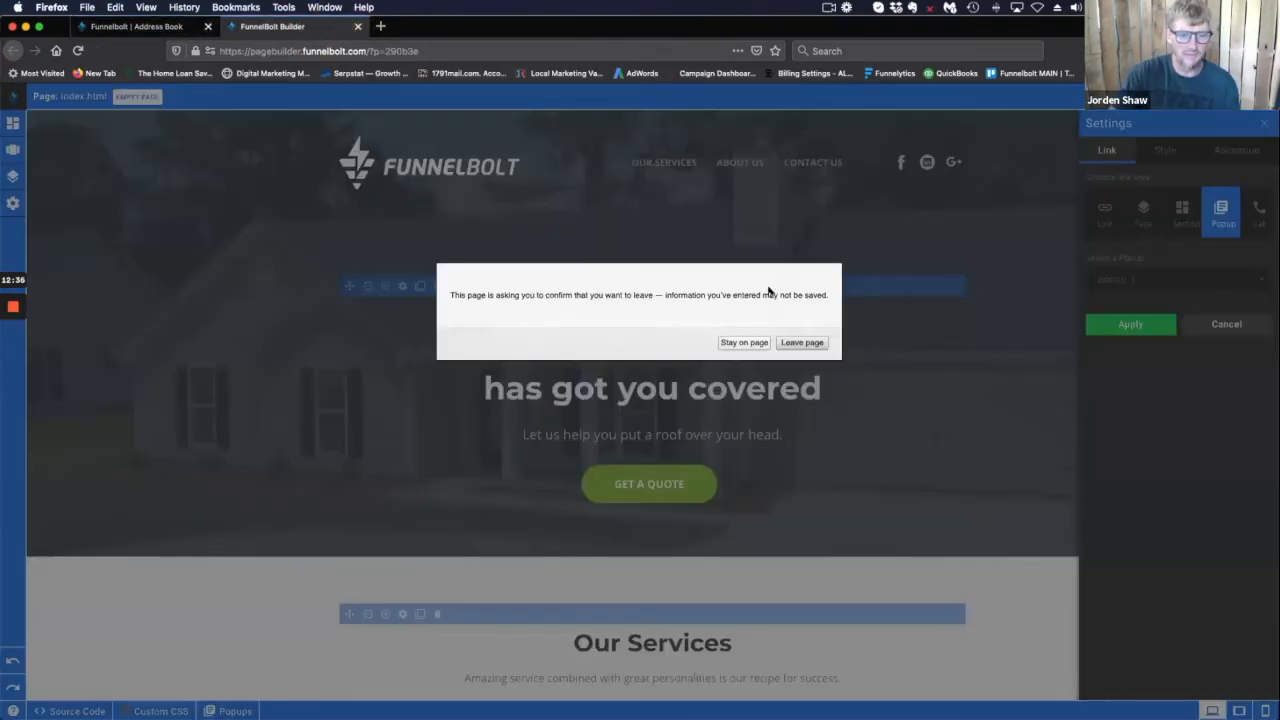
{"action": "left_click", "coordinate": [801, 342]}
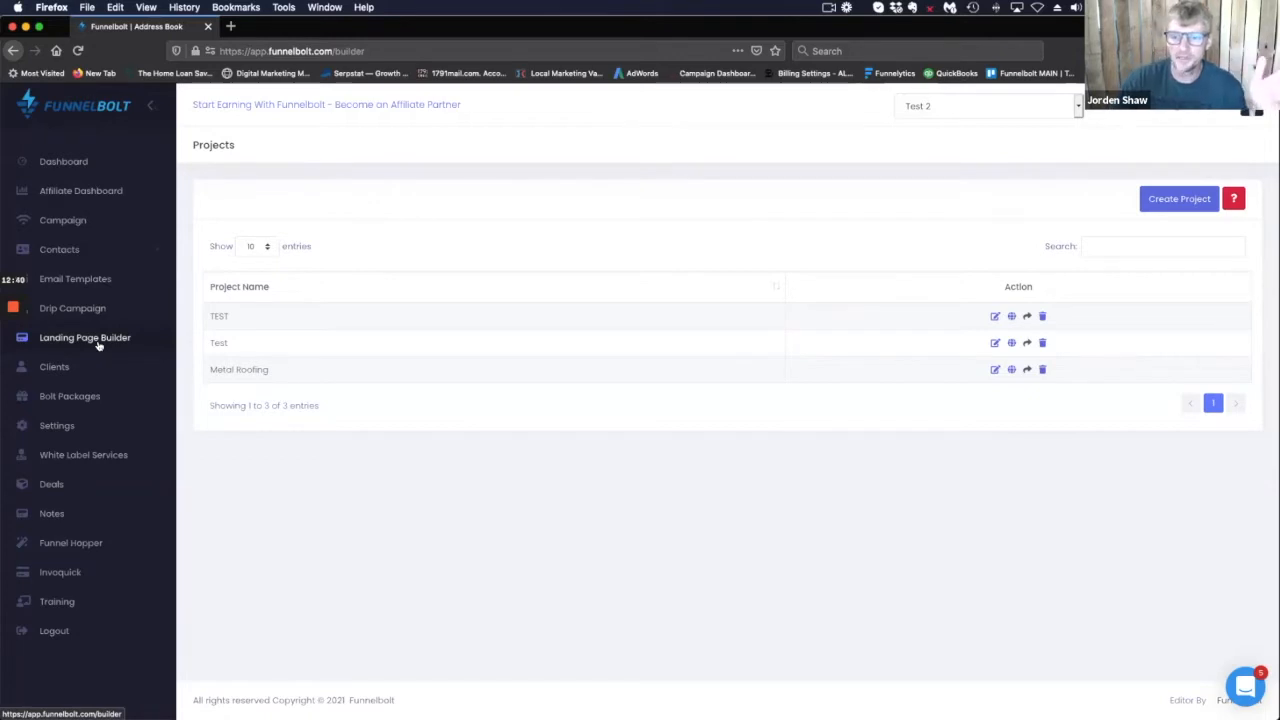
{"action": "left_click", "coordinate": [90, 543]}
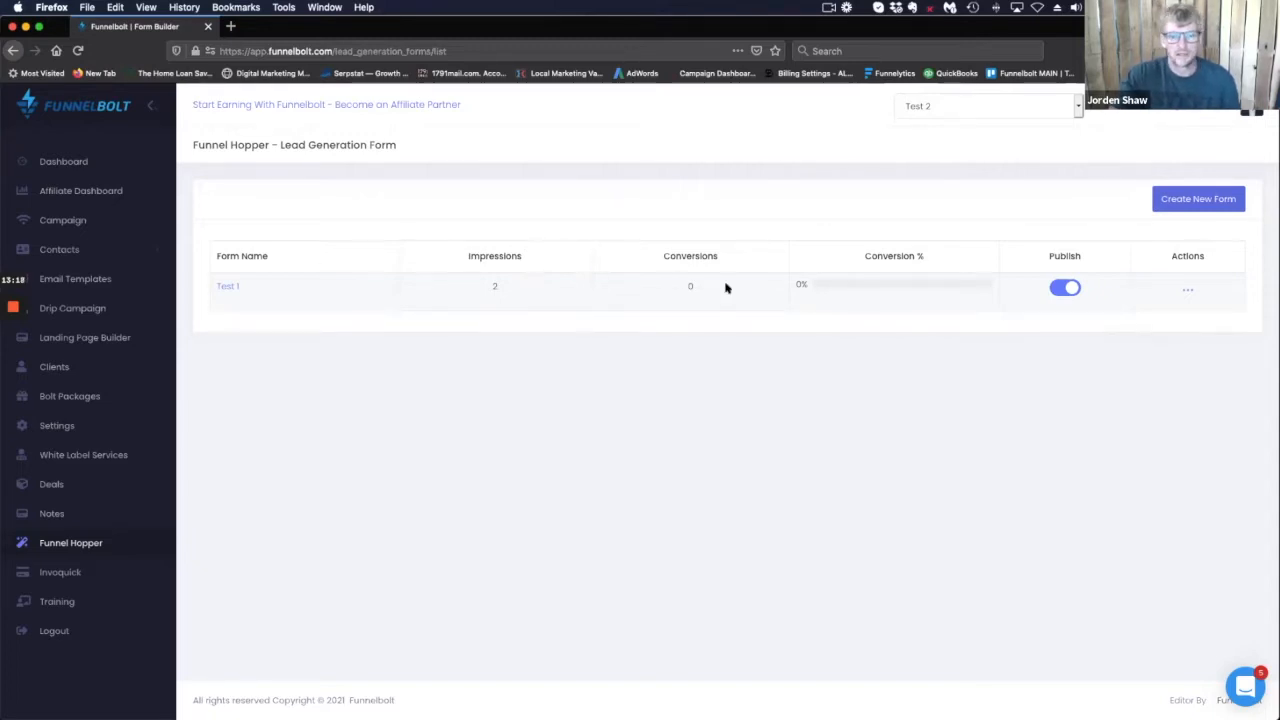
{"action": "left_click", "coordinate": [1205, 200]}
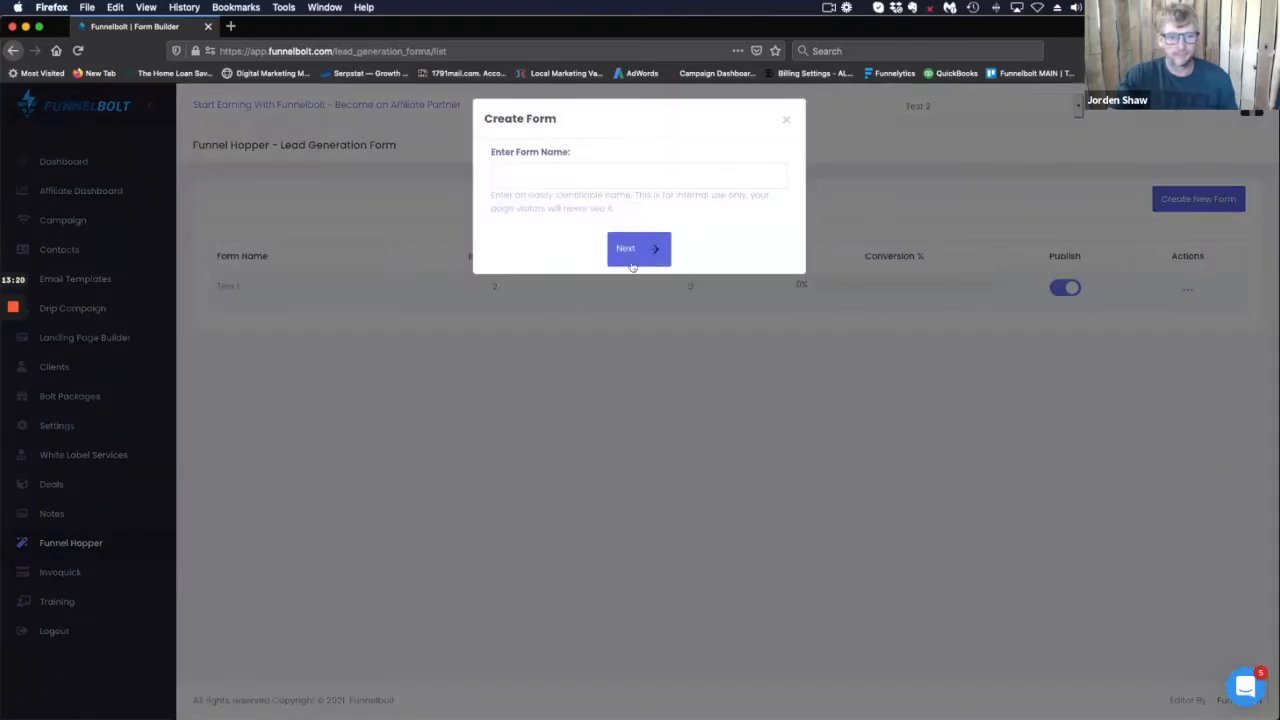
{"action": "left_click", "coordinate": [622, 175]}
{"action": "type", "text": "Test2"}
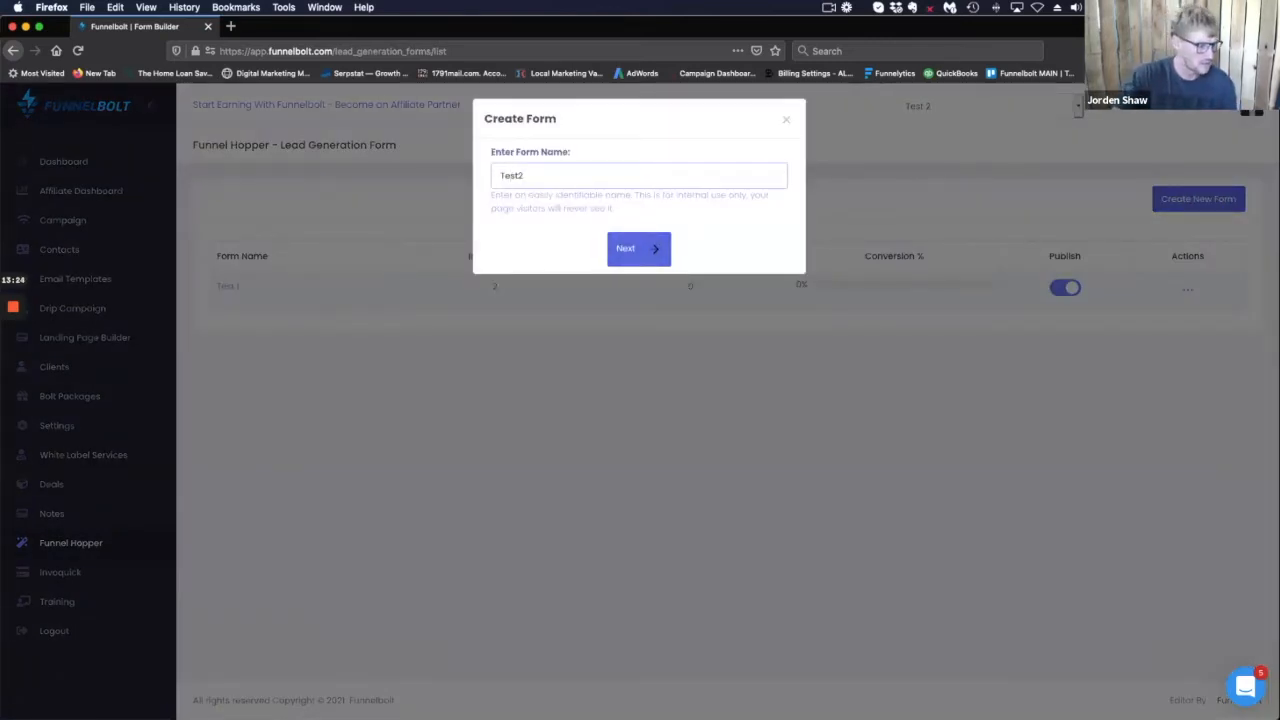
{"action": "left_click", "coordinate": [648, 247]}
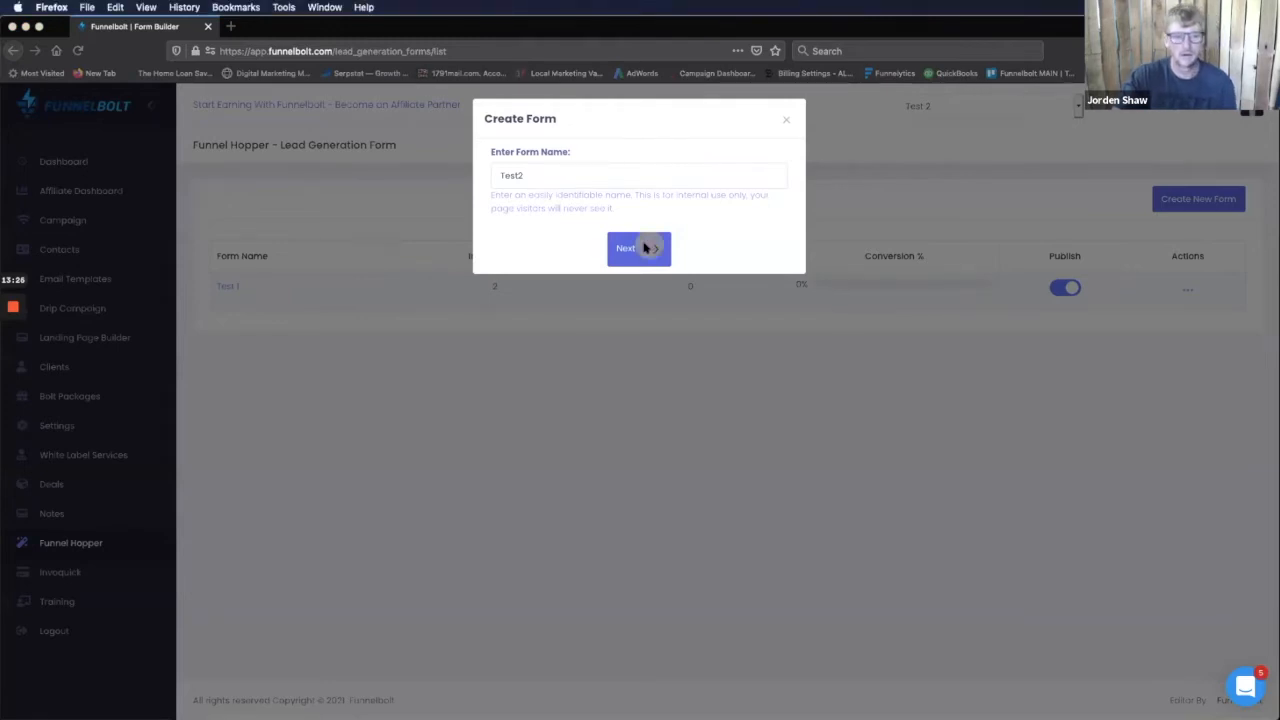
{"action": "left_click", "coordinate": [786, 118]}
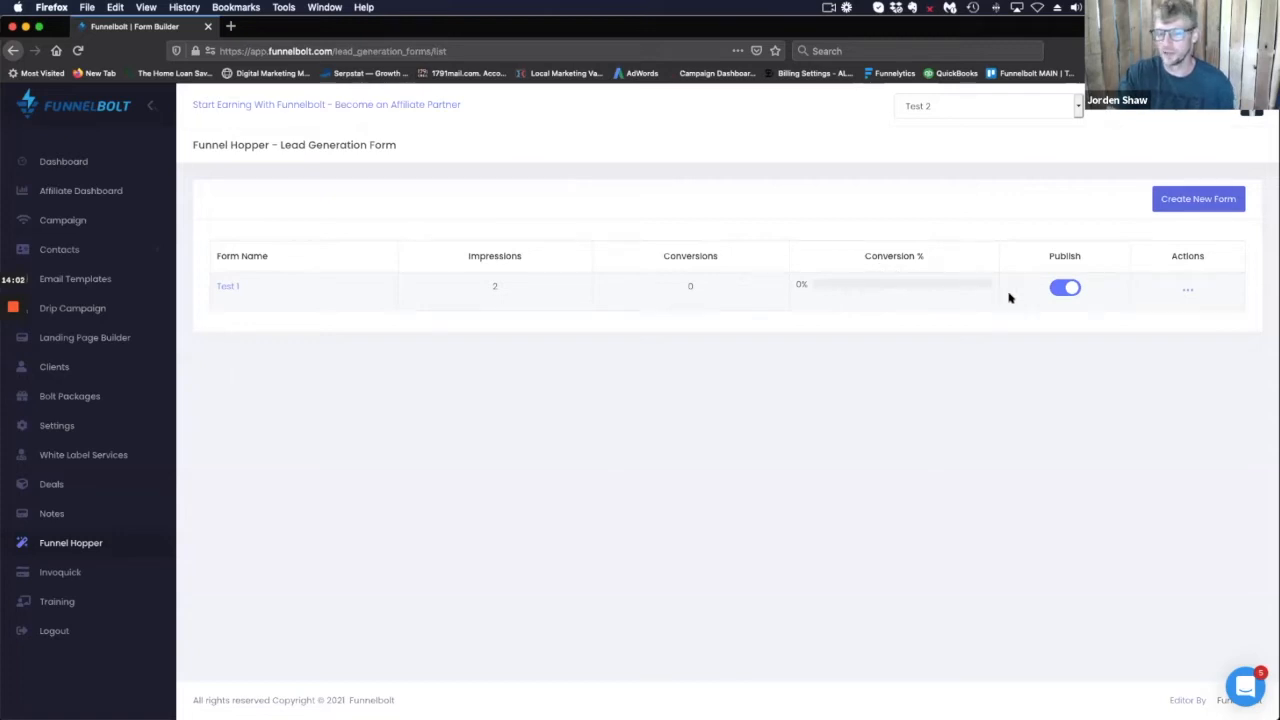
Unpublish the Test 1 form and publish it again.
{"action": "left_click", "coordinate": [1063, 289]}
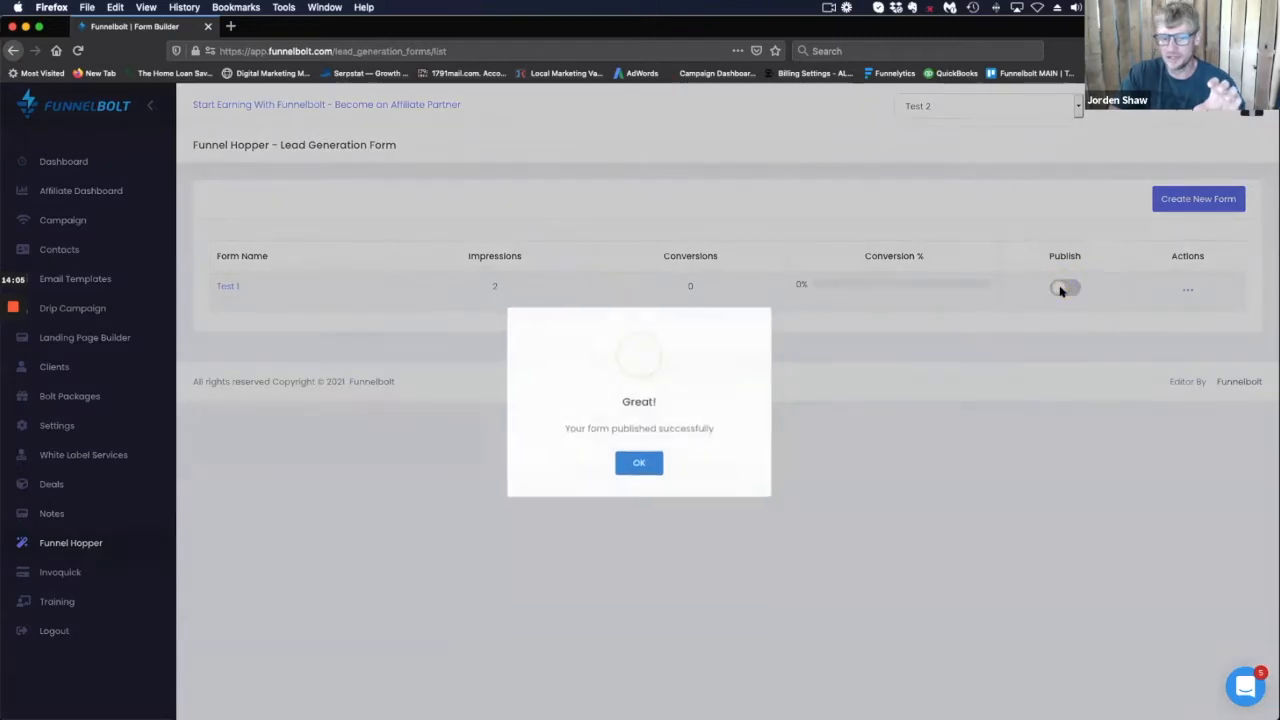
{"action": "left_click", "coordinate": [645, 465]}
{"action": "left_click", "coordinate": [1065, 290]}
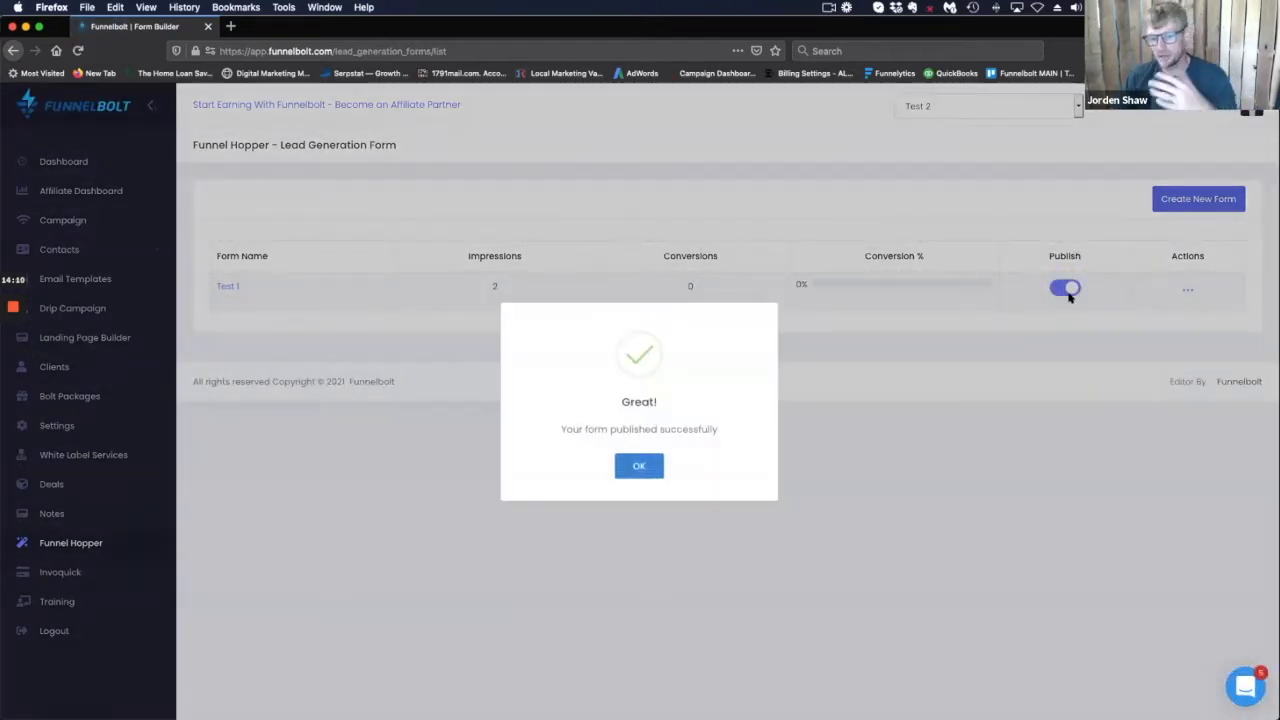
{"action": "left_click", "coordinate": [640, 465]}
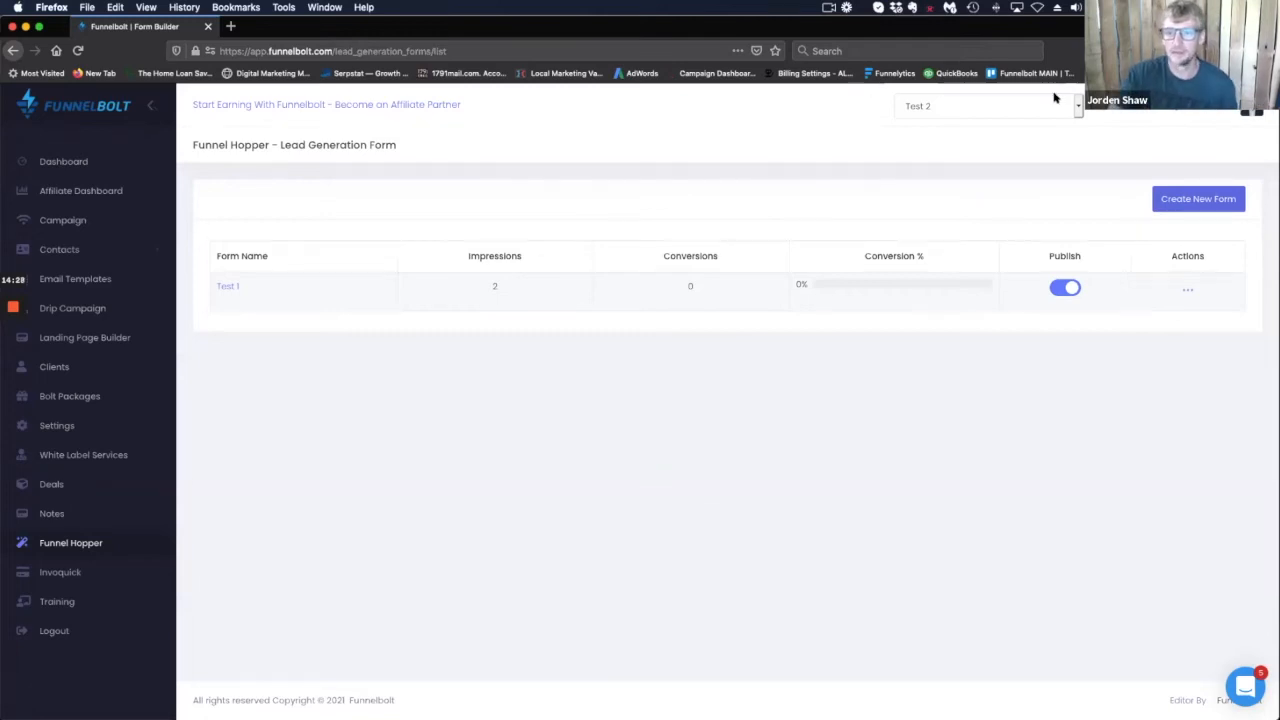
Create a lead generation form named test2 with the Modal Popup form type.
{"action": "left_click", "coordinate": [1190, 201]}
{"action": "left_click", "coordinate": [556, 177]}
{"action": "type", "text": "test2"}
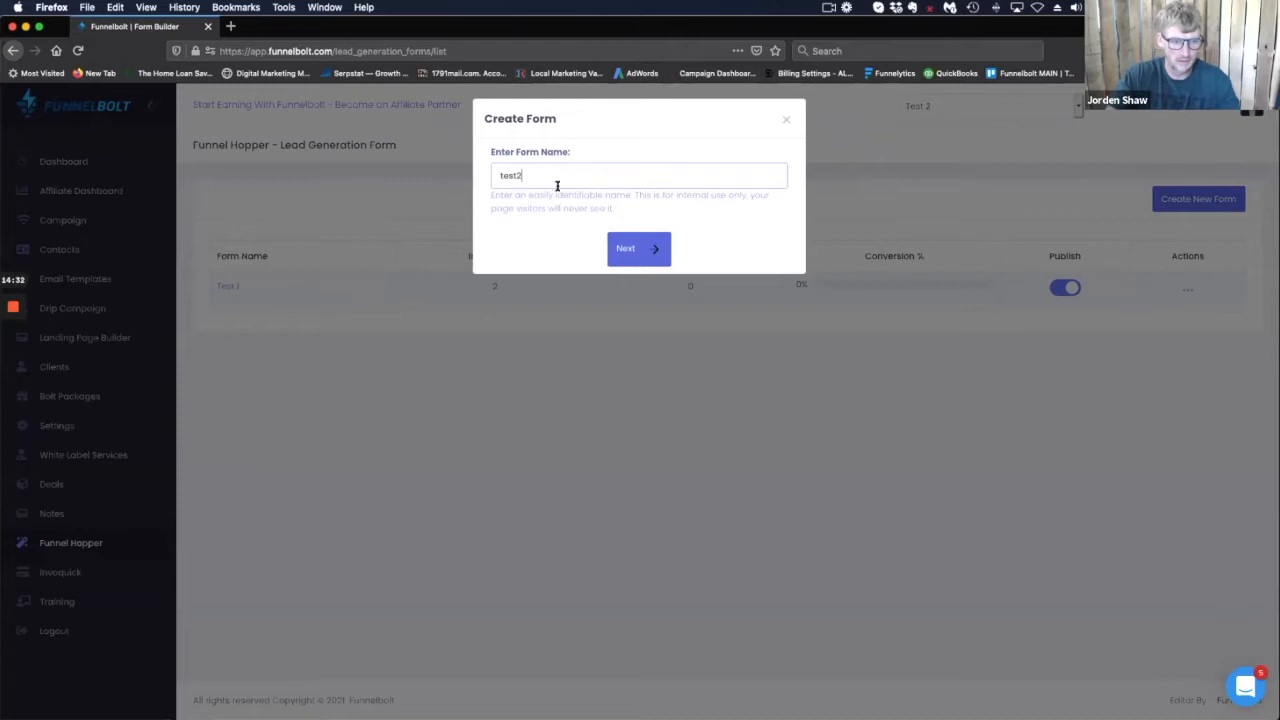
{"action": "left_click", "coordinate": [623, 249]}
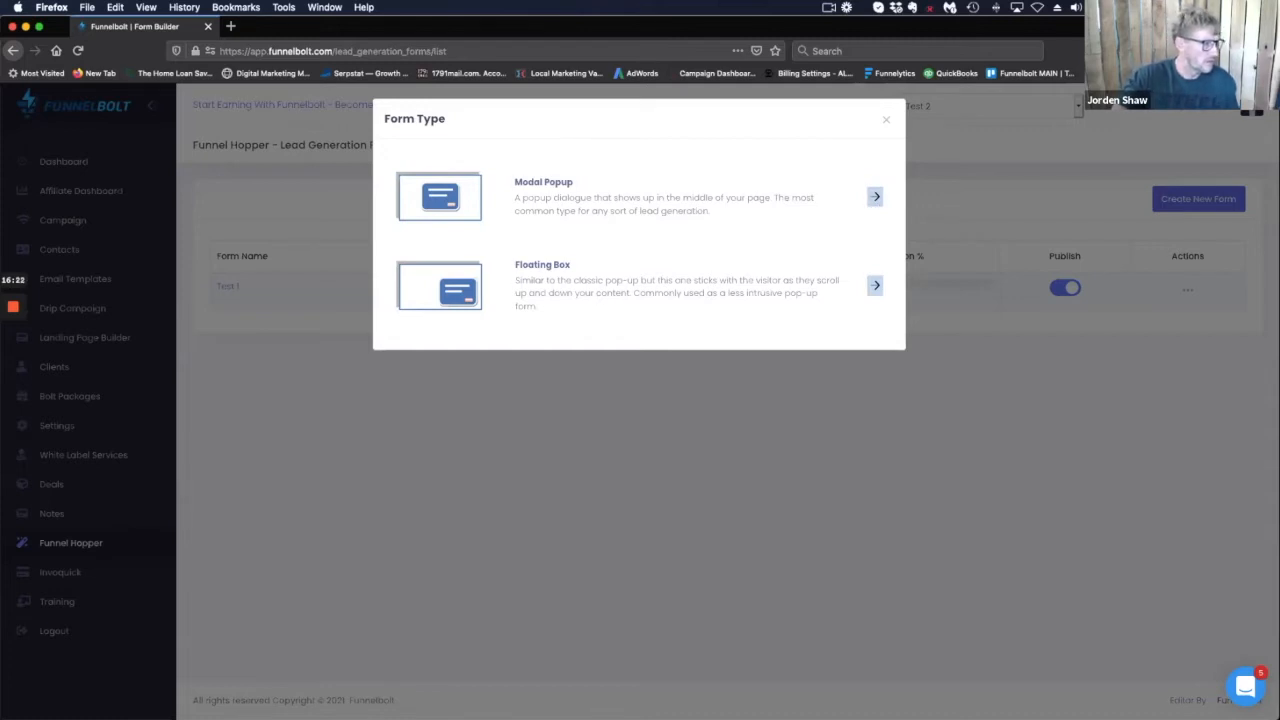
{"action": "left_click", "coordinate": [876, 197]}
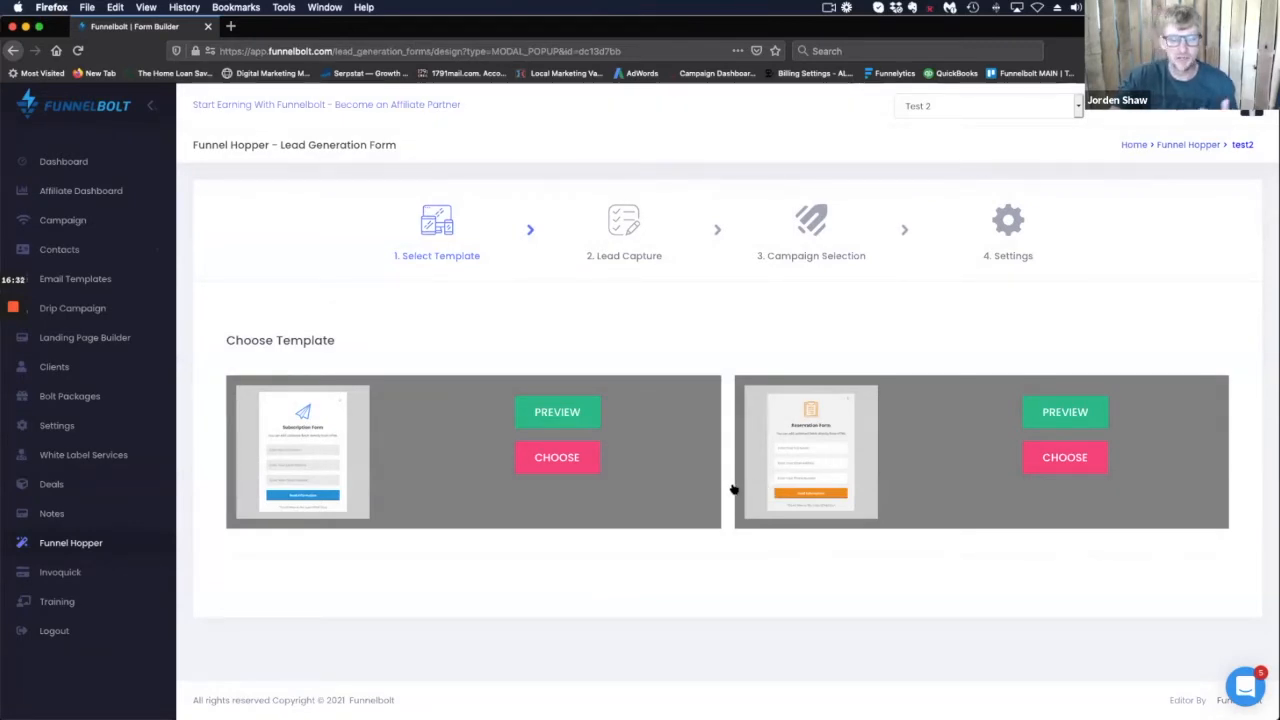
Choose the Subscription Form template and delete the phone number field from the lead capture form.
{"action": "left_click", "coordinate": [566, 463]}
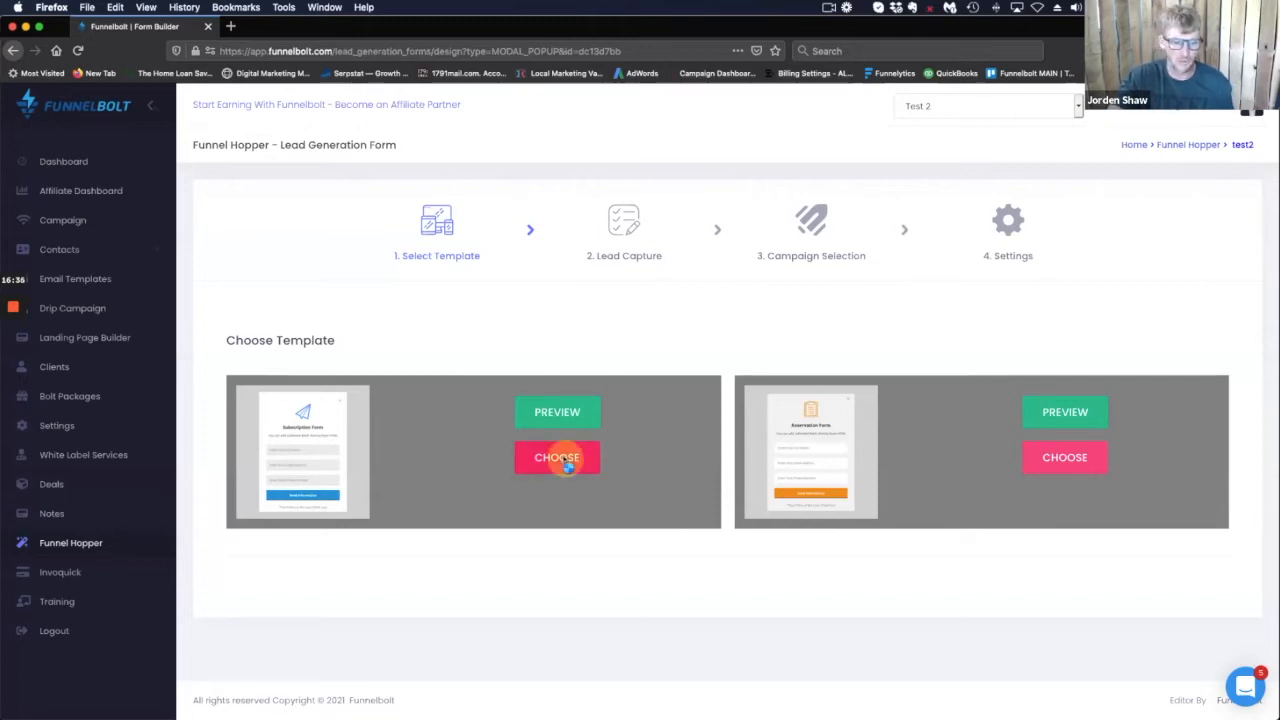
{"action": "scroll", "coordinate": [571, 451], "scroll_direction": "down", "scroll_amount": 1}
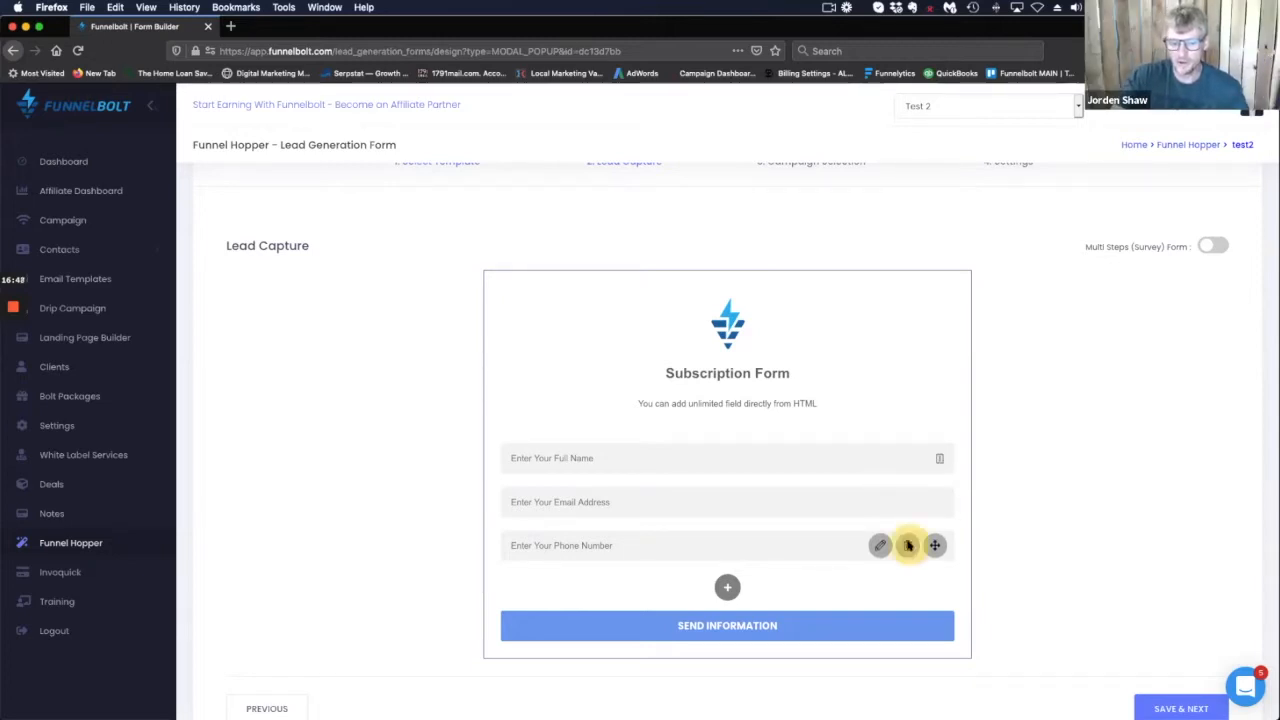
{"action": "left_click", "coordinate": [907, 545]}
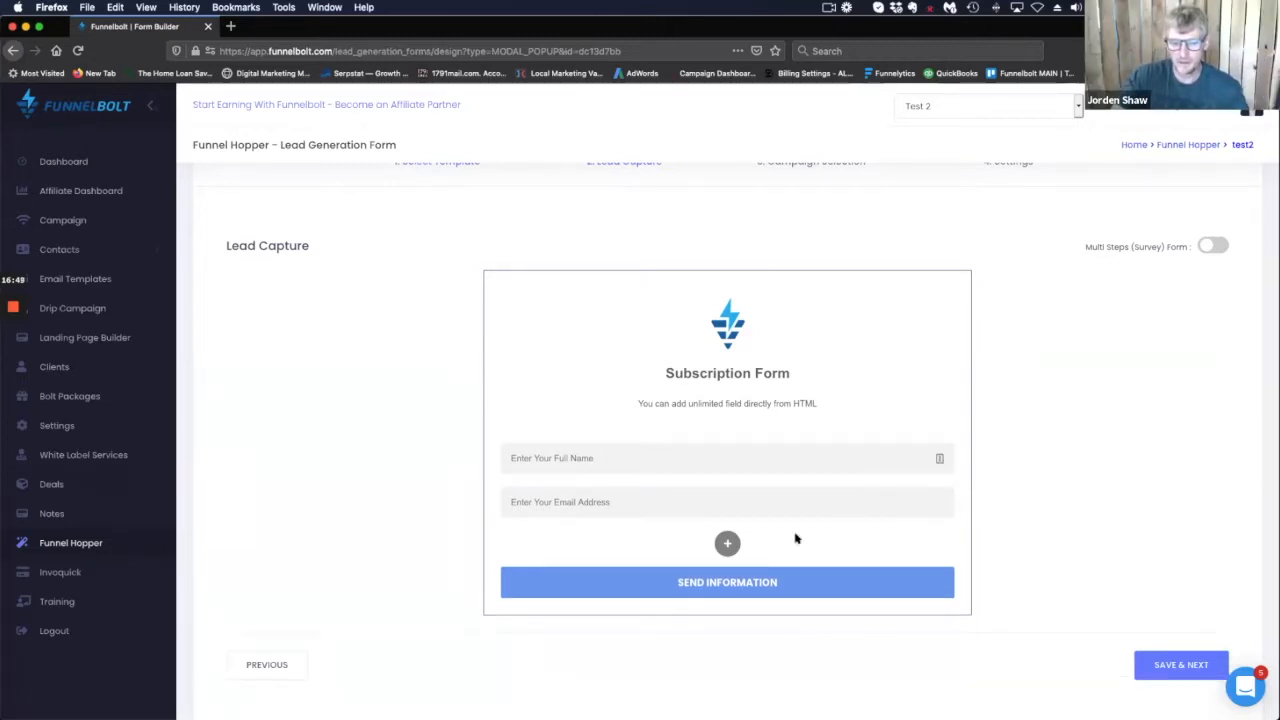
Add a Radio field below the email address field and set its field name to CREDIT_SCORE.
{"action": "left_click", "coordinate": [727, 543]}
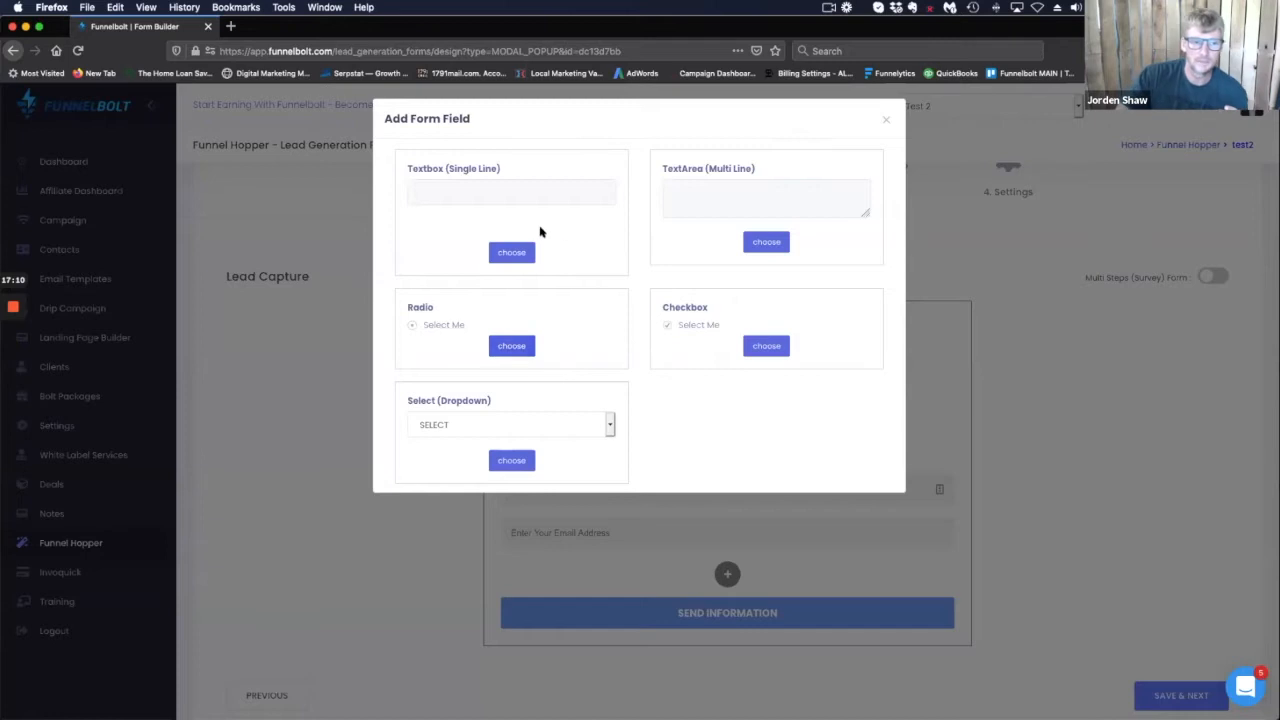
{"action": "left_click", "coordinate": [523, 346]}
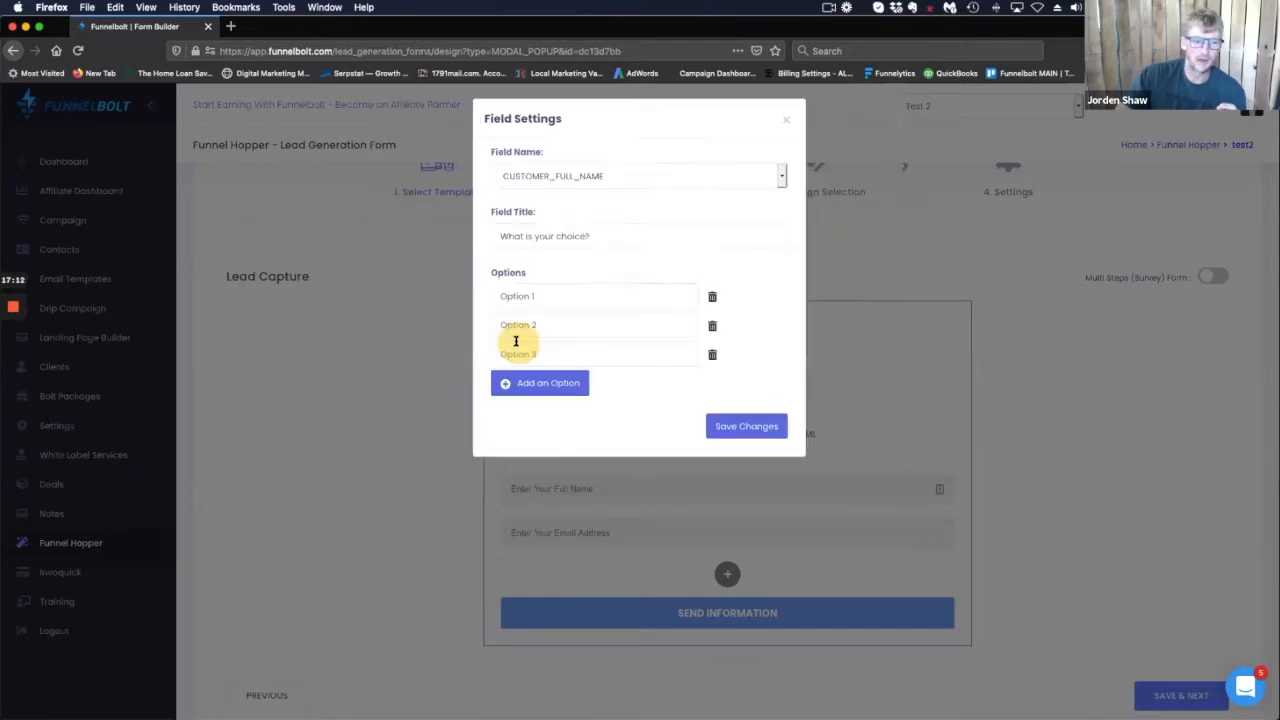
{"action": "left_click", "coordinate": [553, 292]}
{"action": "left_click_drag", "start_coordinate": [527, 291], "coordinate": [481, 287]}
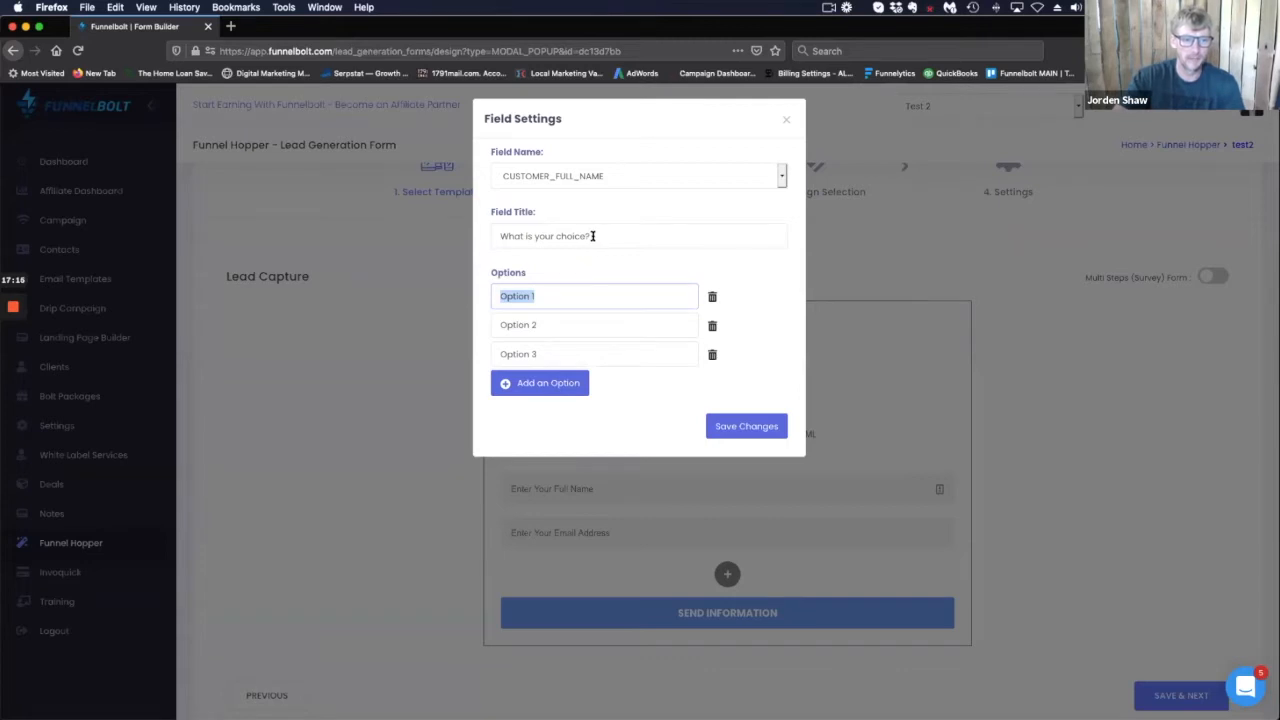
{"action": "left_click", "coordinate": [591, 236]}
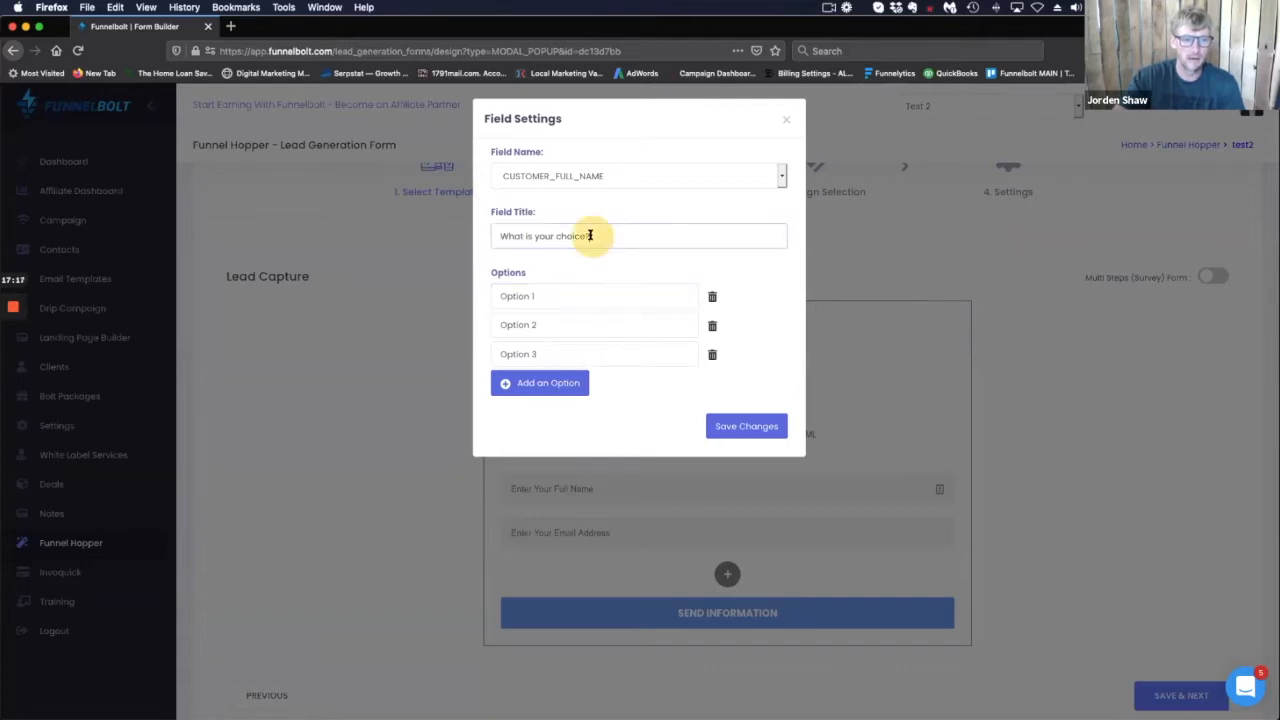
{"action": "left_click", "coordinate": [781, 177]}
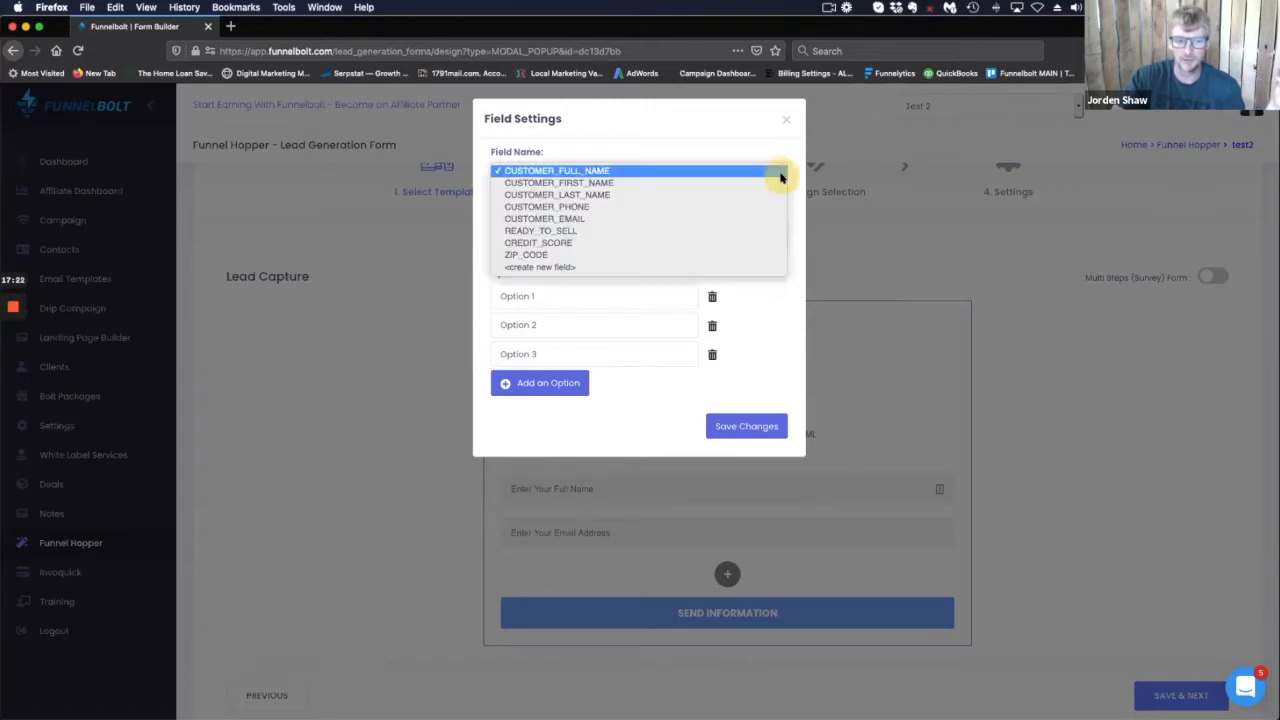
{"action": "left_click", "coordinate": [664, 244]}
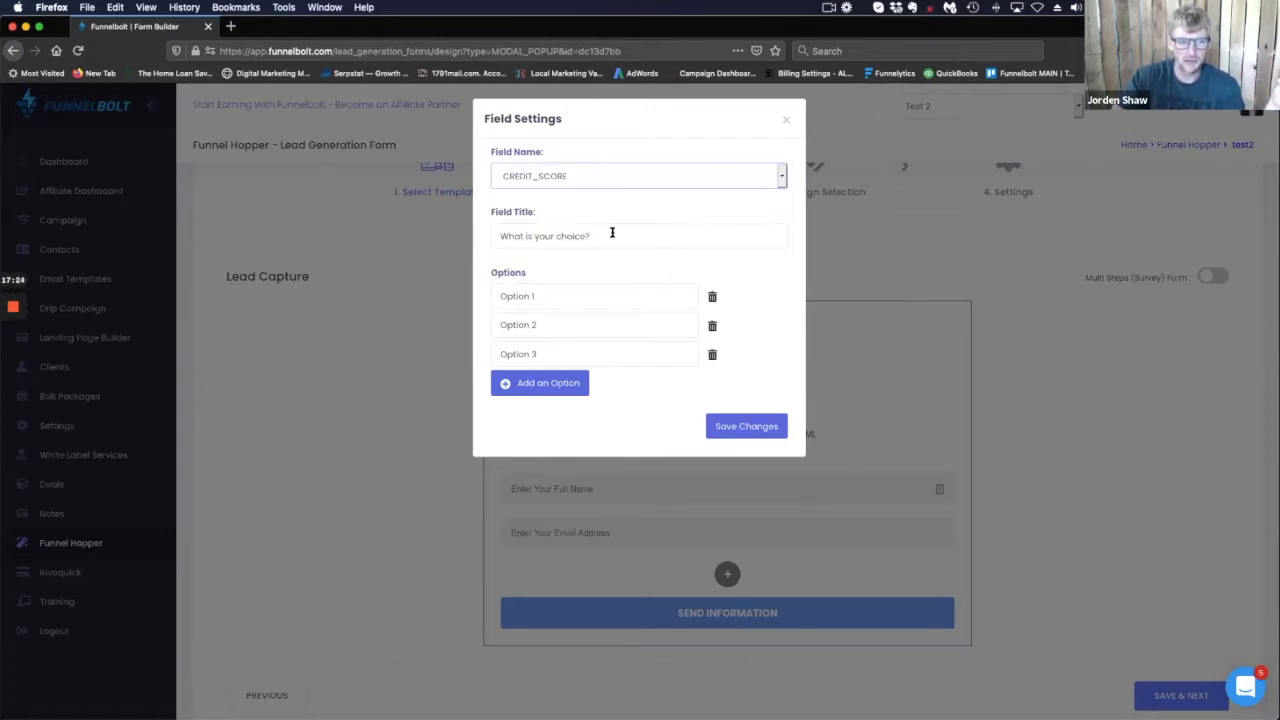
Set the radio field's title to "What is your credit score?".
{"action": "left_click_drag", "start_coordinate": [611, 233], "coordinate": [491, 218]}
{"action": "type", "text": "Whot is your "}
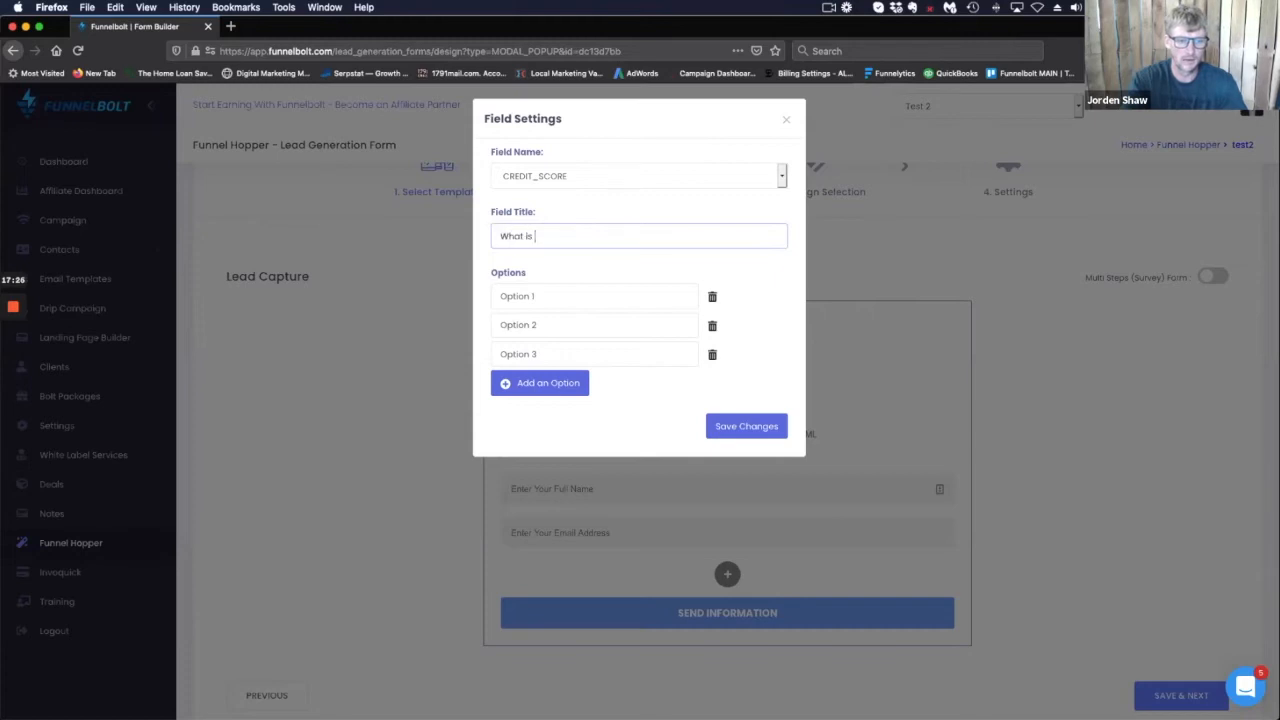
{"action": "type", "text": "credit scroe"}
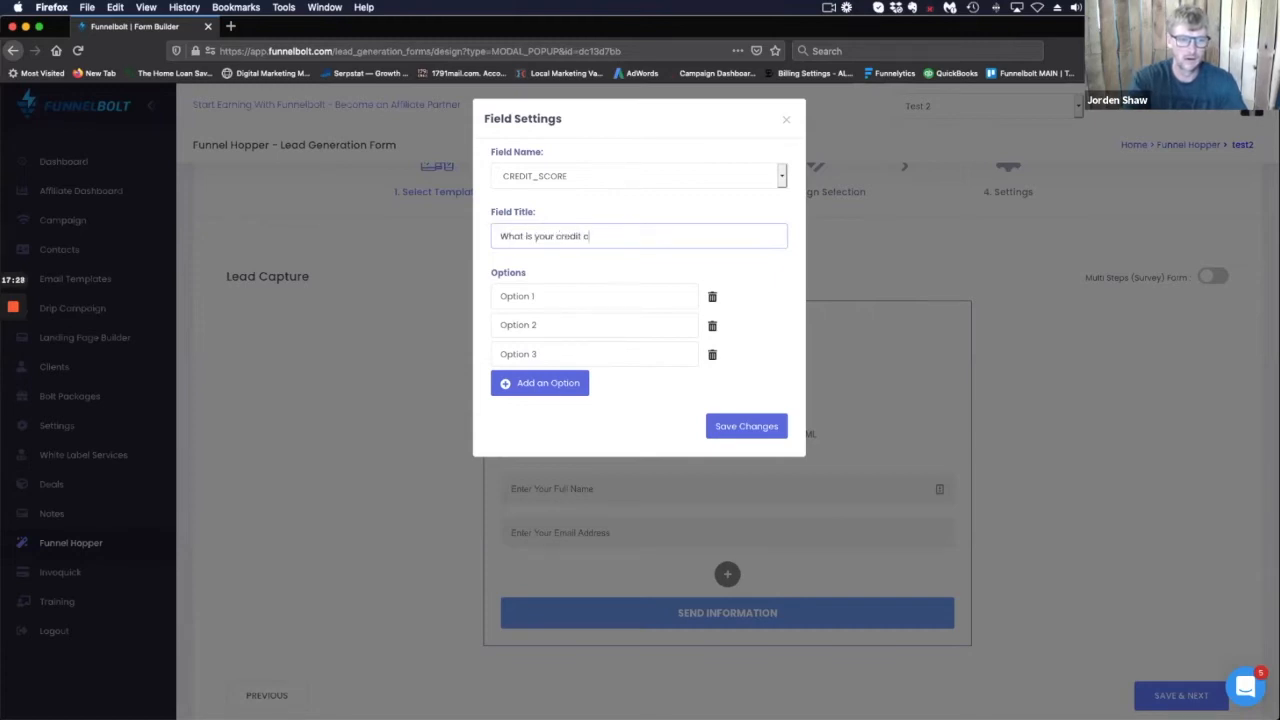
{"action": "key", "text": "BackSpace"}
{"action": "key", "text": "BackSpace"}
{"action": "type", "text": "re"}
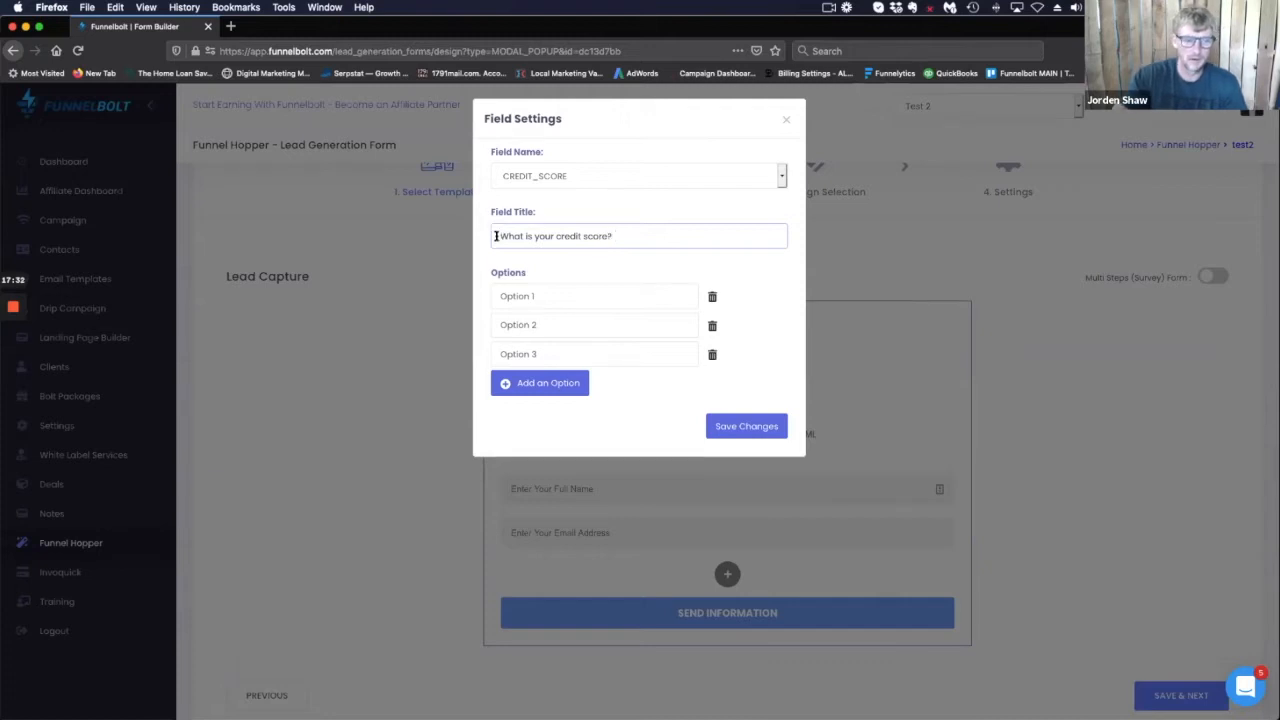
Set the three radio options to 550-650, 650-750 and 750 +, and save the field settings.
{"action": "left_click_drag", "start_coordinate": [540, 291], "coordinate": [486, 293]}
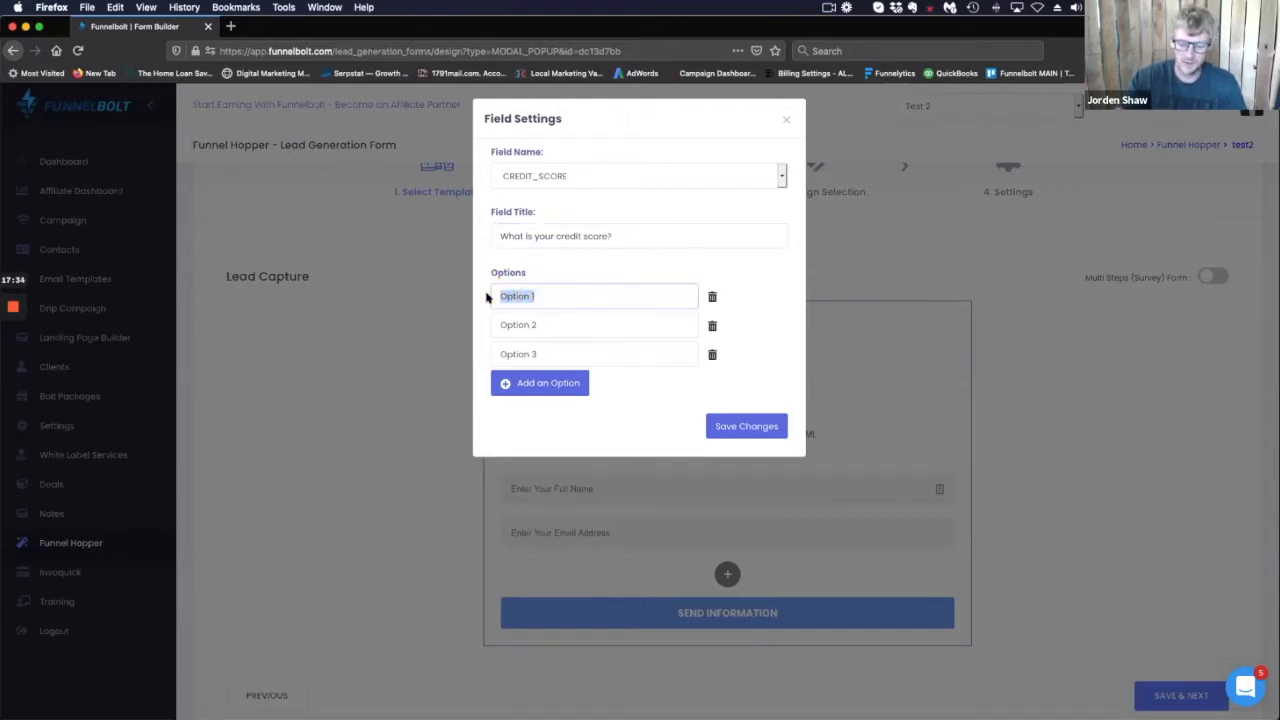
{"action": "type", "text": "550"}
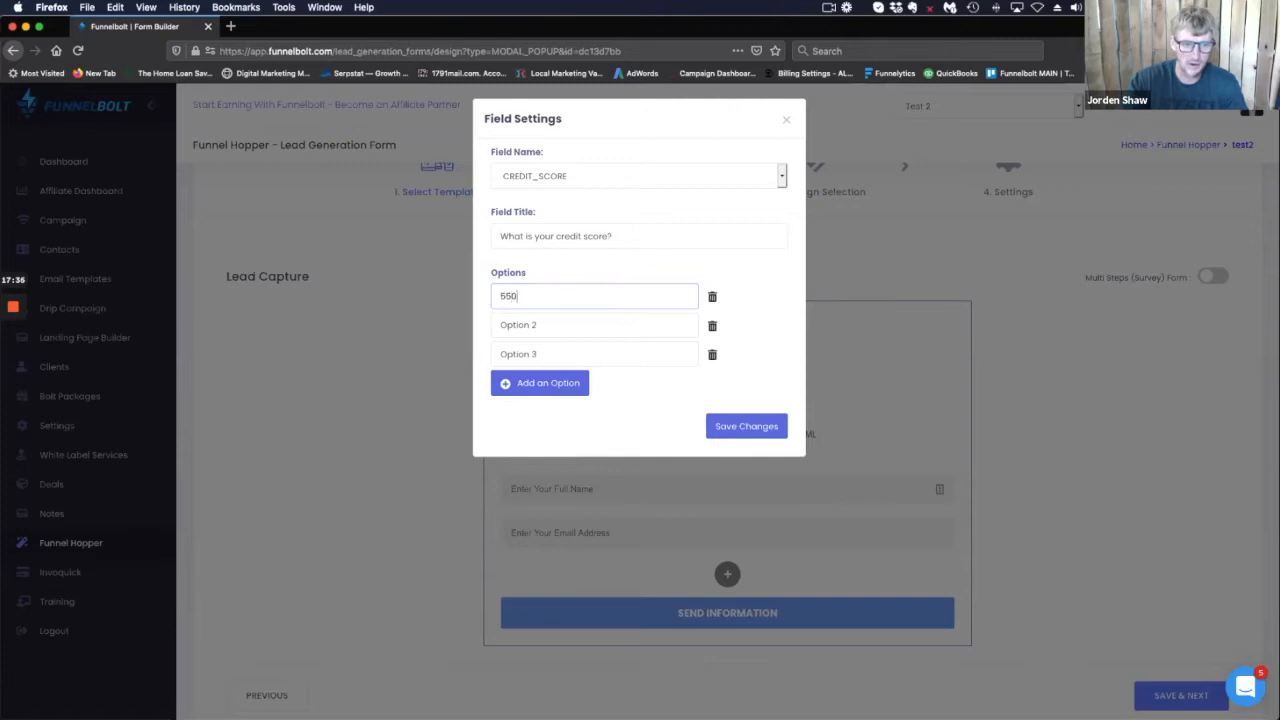
{"action": "type", "text": "-850"}
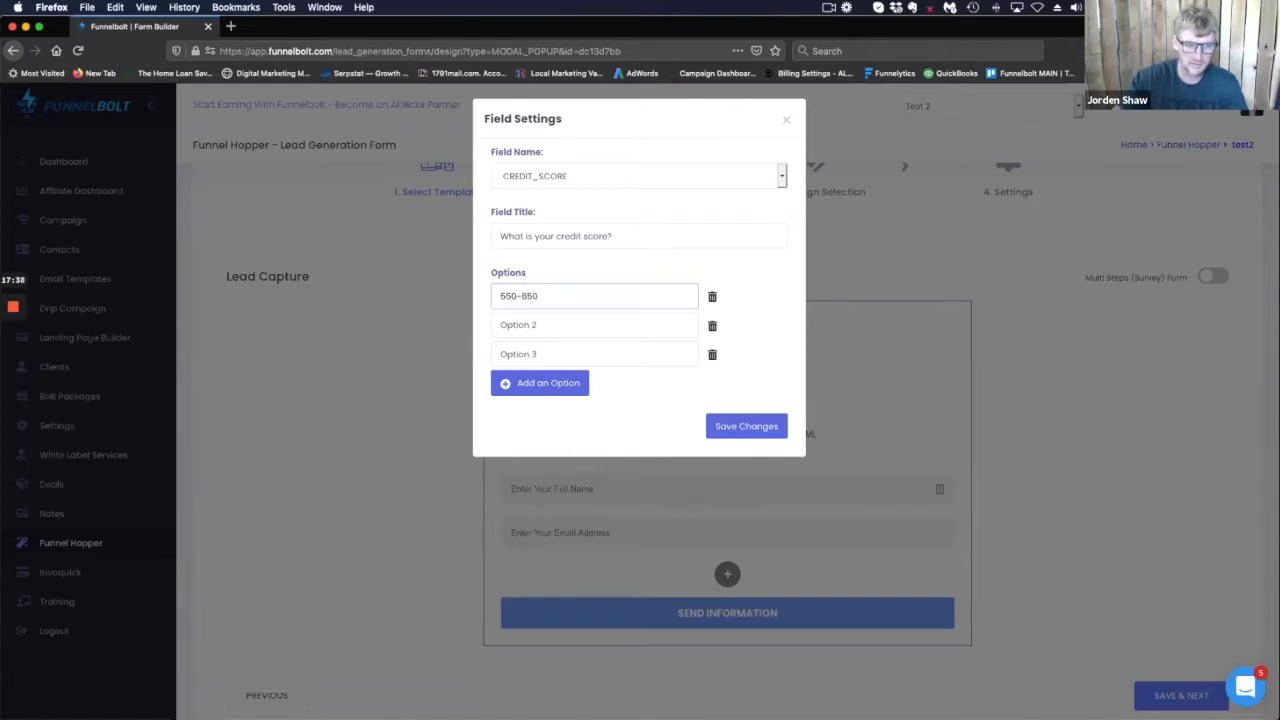
{"action": "left_click", "coordinate": [515, 323]}
{"action": "type", "text": "6"}
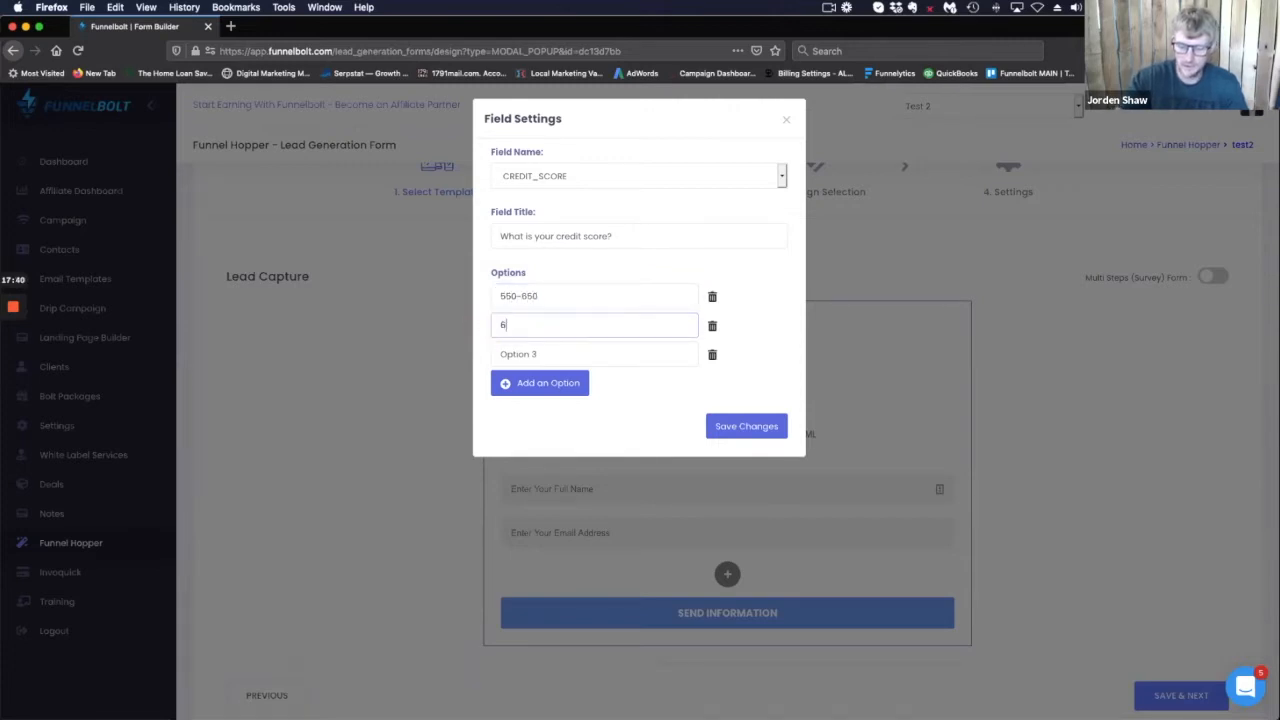
{"action": "type", "text": "50-750"}
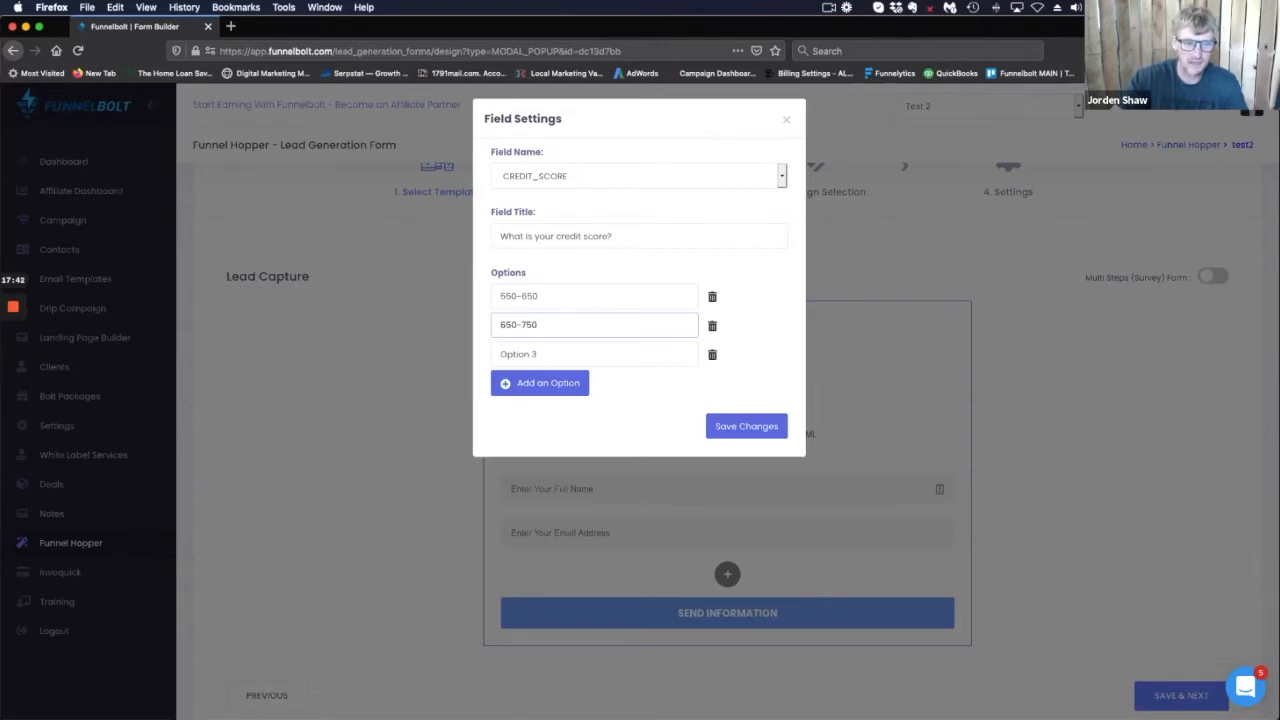
{"action": "left_click", "coordinate": [537, 352]}
{"action": "type", "text": "750"}
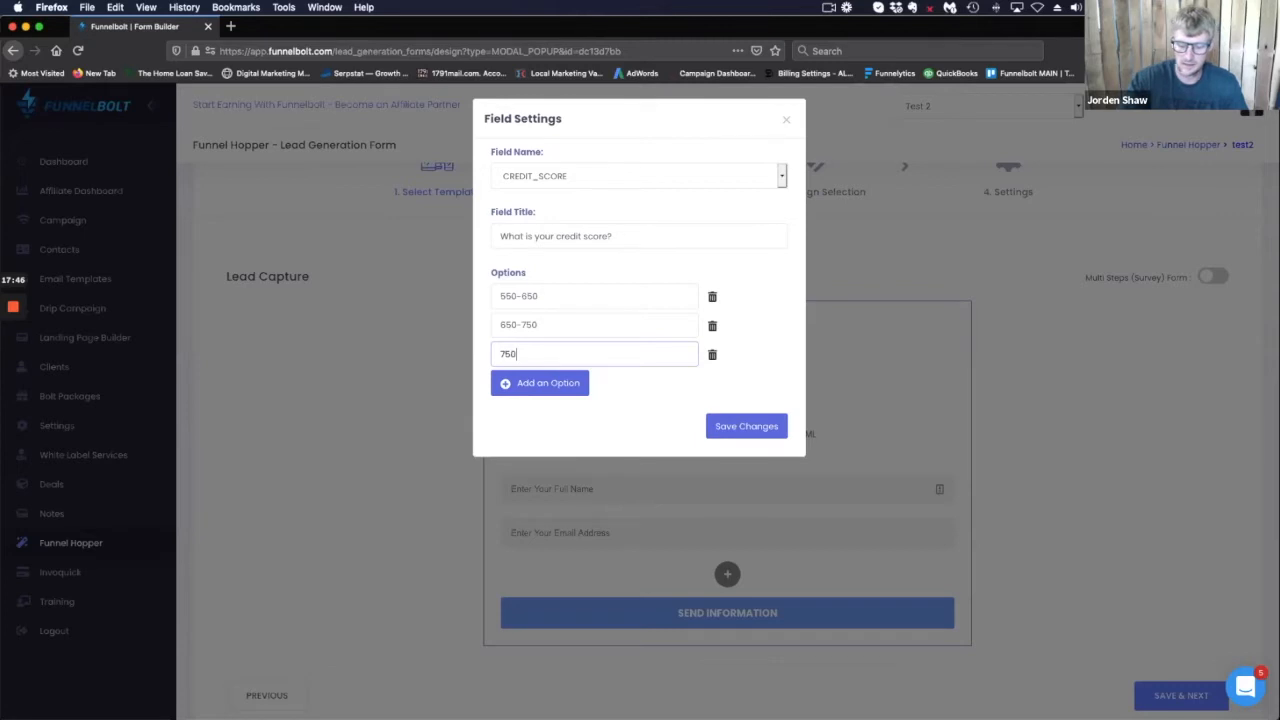
{"action": "type", "text": " +"}
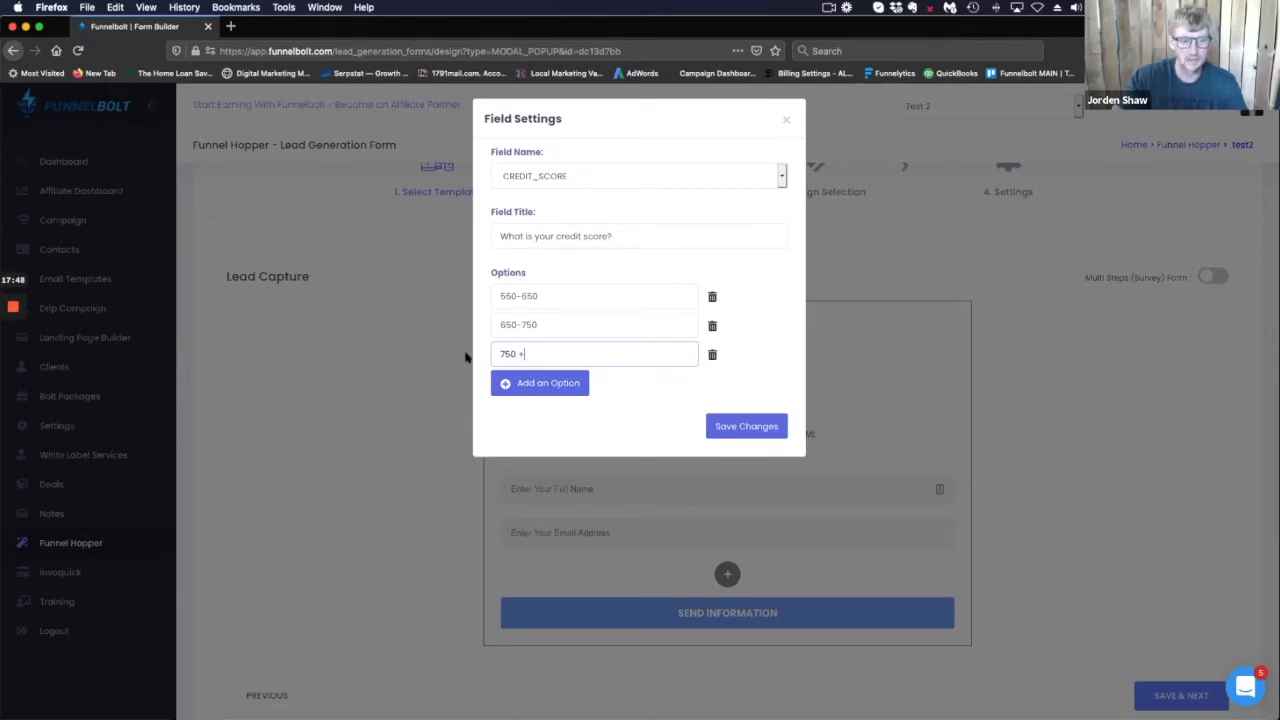
{"action": "left_click", "coordinate": [738, 426]}
Change the SEND INFORMATION button's text to Submit.
{"action": "mouse_move", "coordinate": [571, 500]}
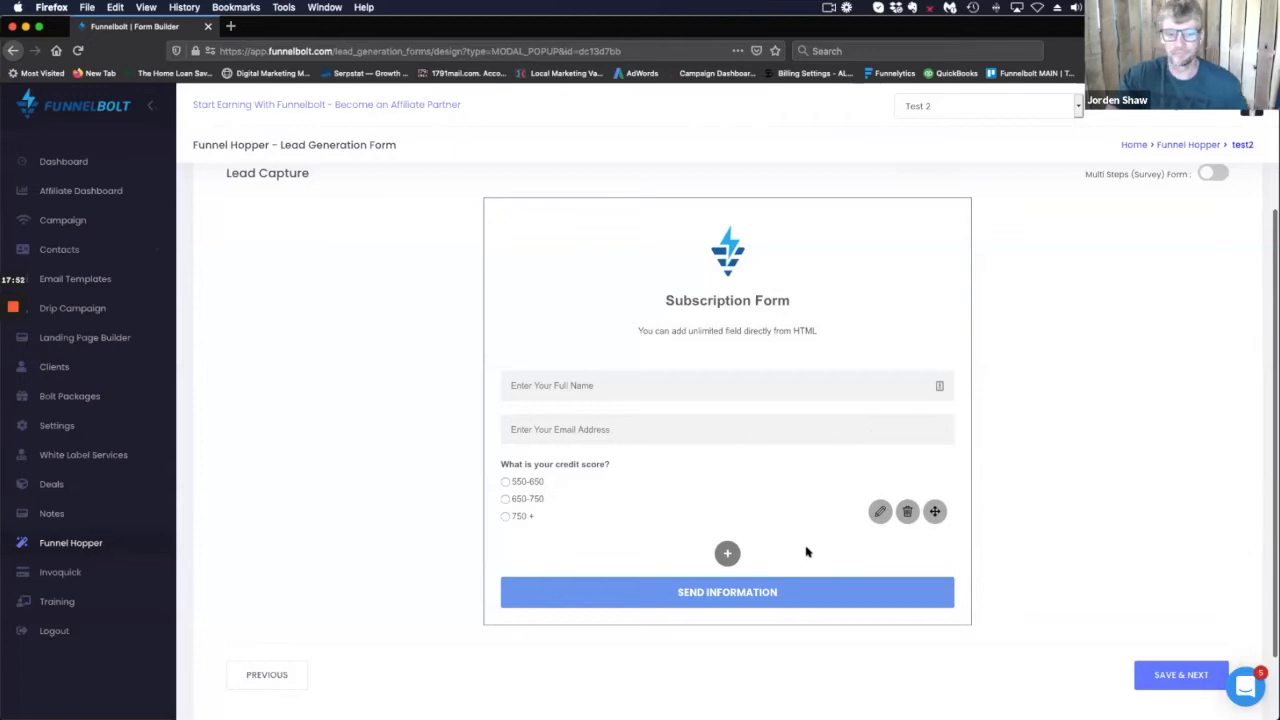
{"action": "scroll", "coordinate": [766, 589], "scroll_direction": "up", "scroll_amount": 2}
{"action": "scroll", "coordinate": [846, 671], "scroll_direction": "down", "scroll_amount": 1}
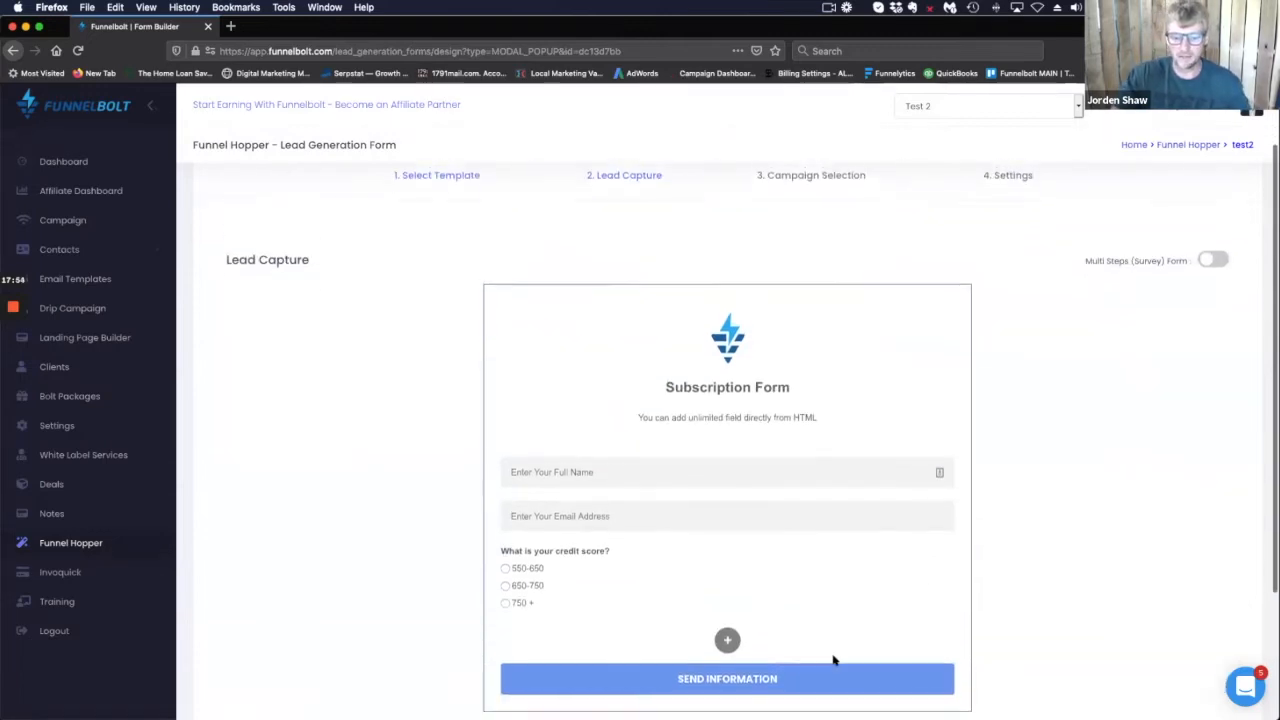
{"action": "left_click", "coordinate": [970, 672]}
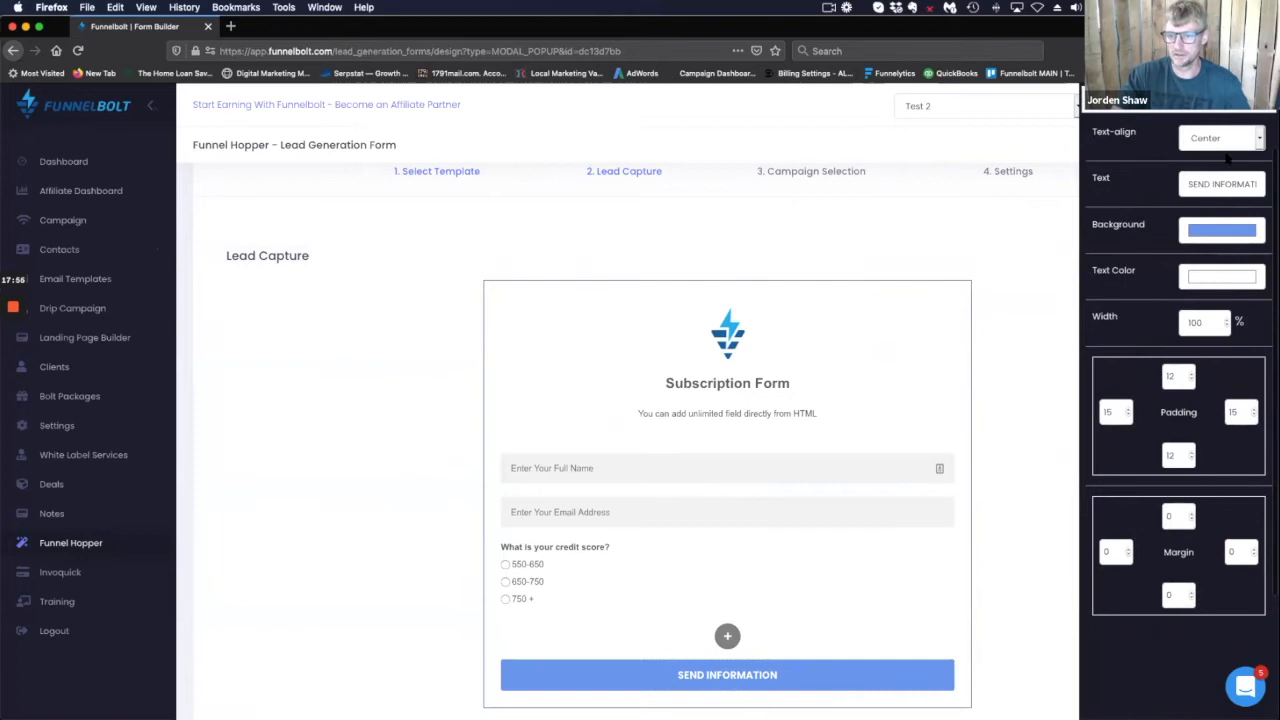
{"action": "left_click_drag", "start_coordinate": [1184, 184], "coordinate": [1267, 182]}
{"action": "key", "text": "BackSpace"}
{"action": "type", "text": "Submit"}
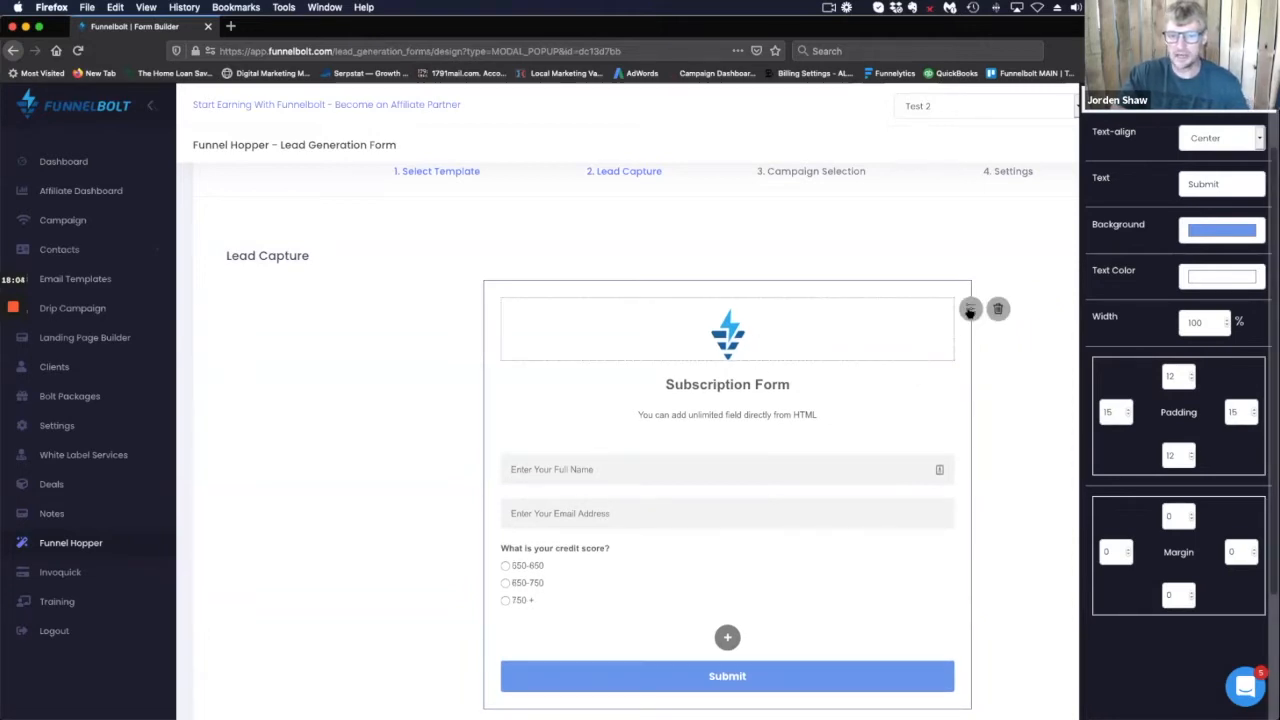
View the image gallery for replacing the form's logo, cancel it, and delete the logo from the form.
{"action": "left_click", "coordinate": [969, 312]}
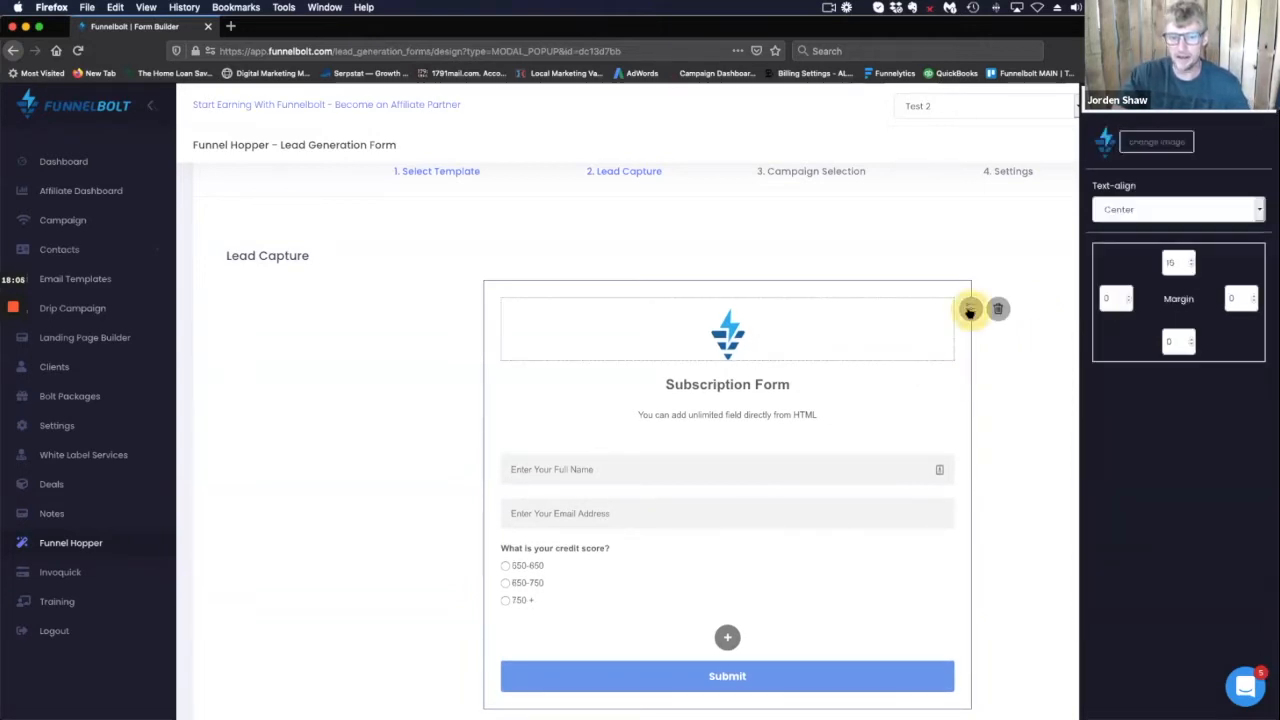
{"action": "left_click", "coordinate": [1143, 147]}
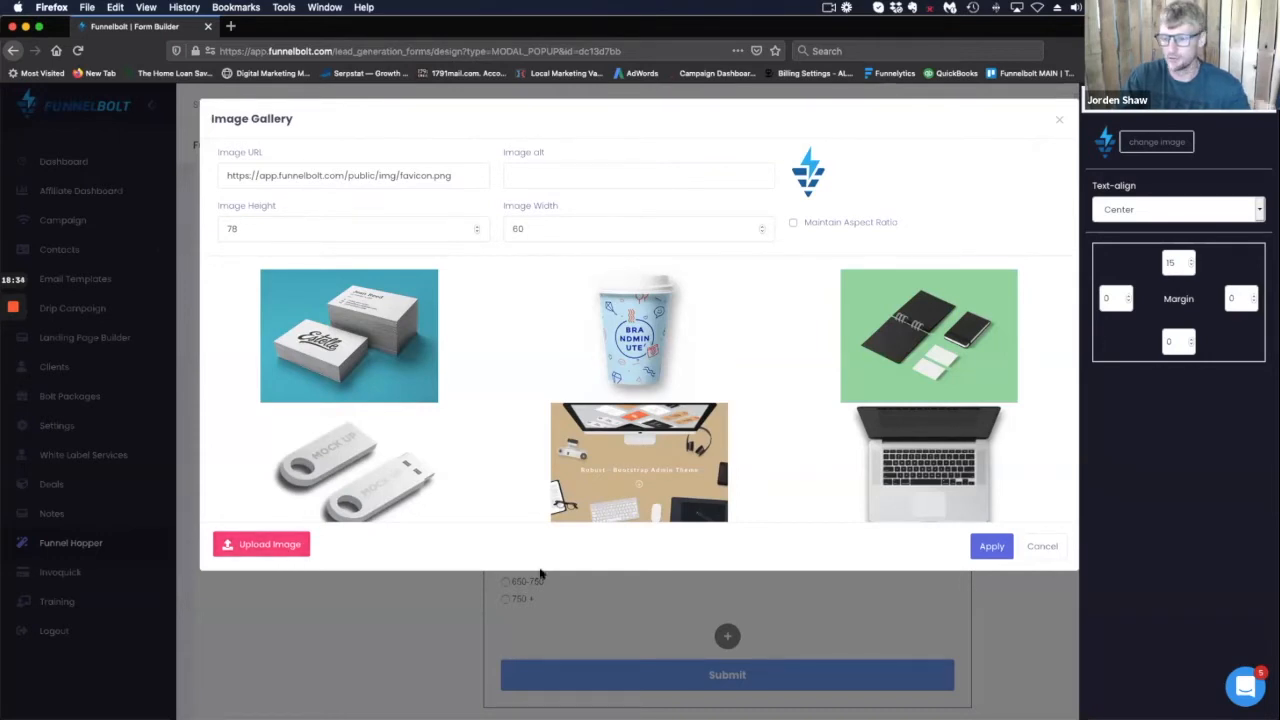
{"action": "left_click", "coordinate": [1042, 546]}
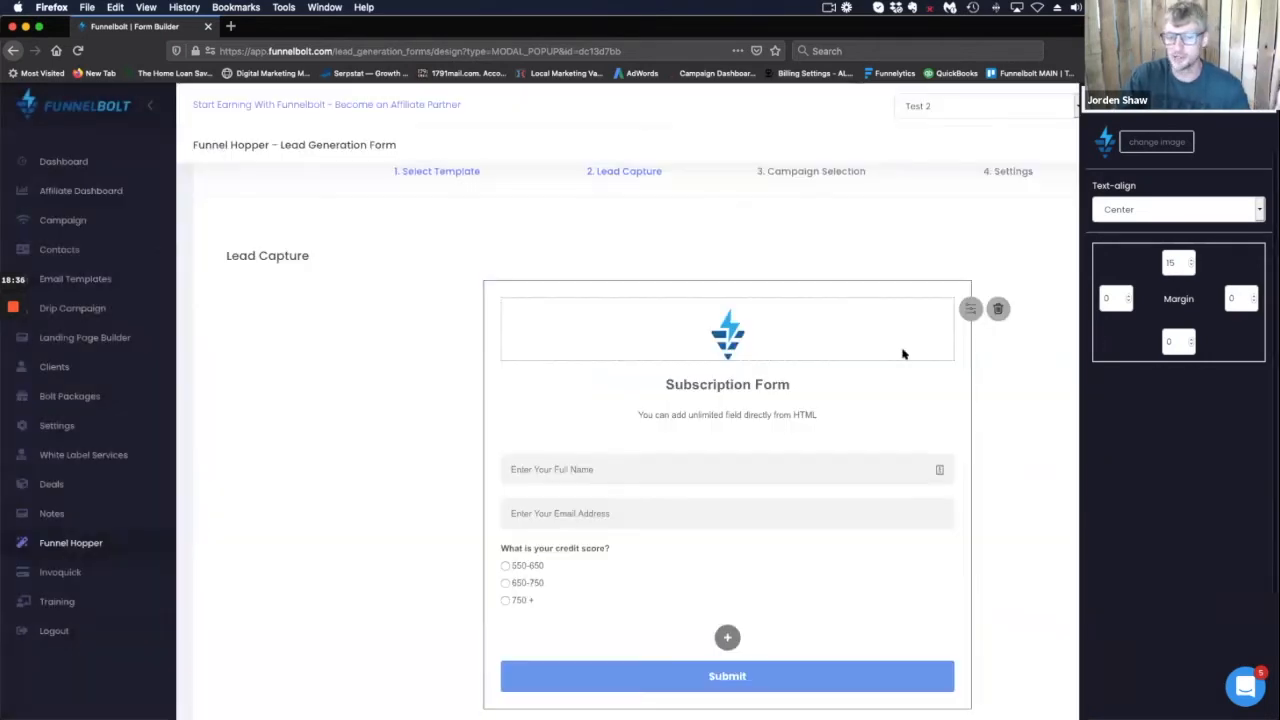
{"action": "left_click", "coordinate": [998, 309]}
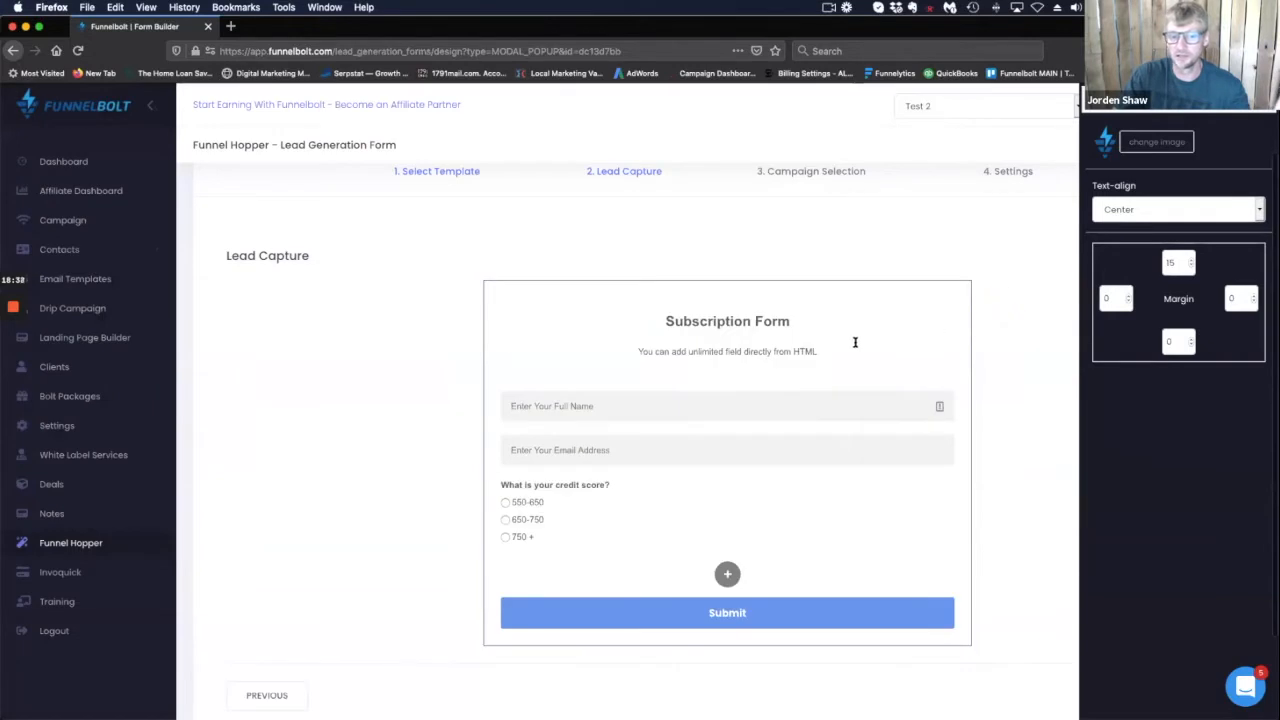
Open the form's heading and description for rich text editing, and leave the text editor.
{"action": "left_click", "coordinate": [786, 322]}
{"action": "left_click_drag", "start_coordinate": [788, 321], "coordinate": [668, 318]}
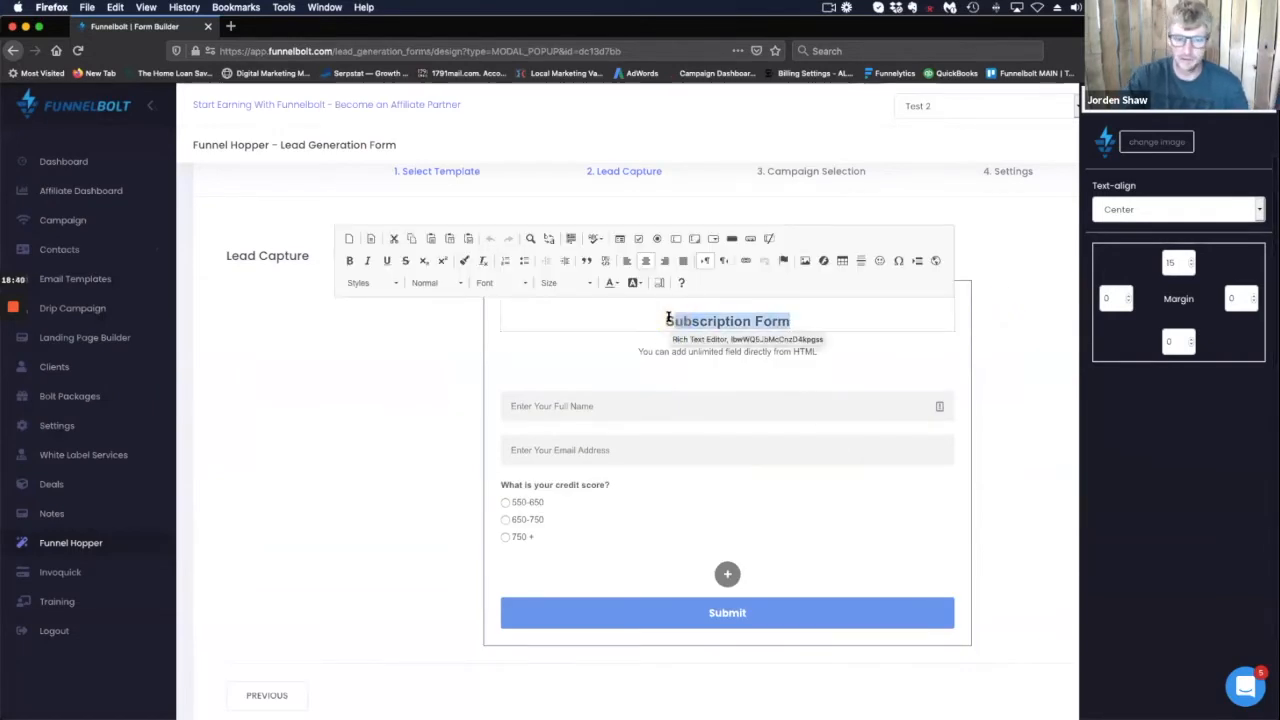
{"action": "key", "text": "BackSpace"}
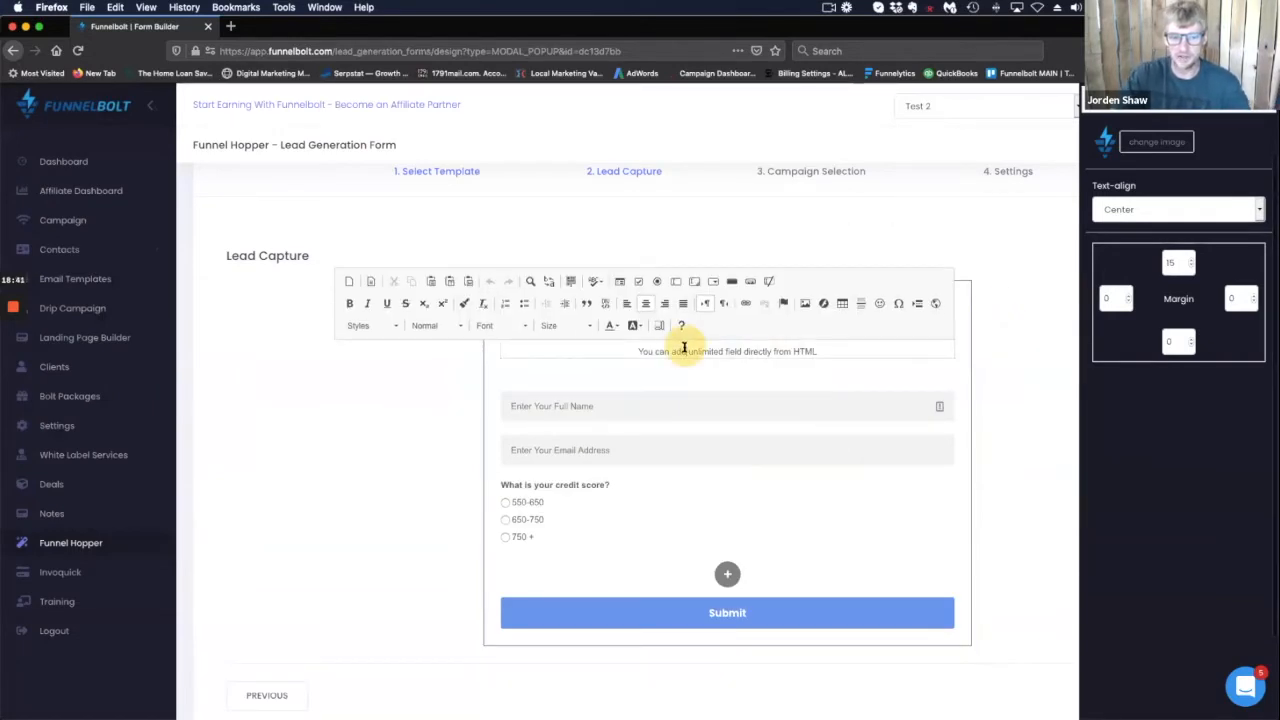
{"action": "left_click", "coordinate": [1033, 417]}
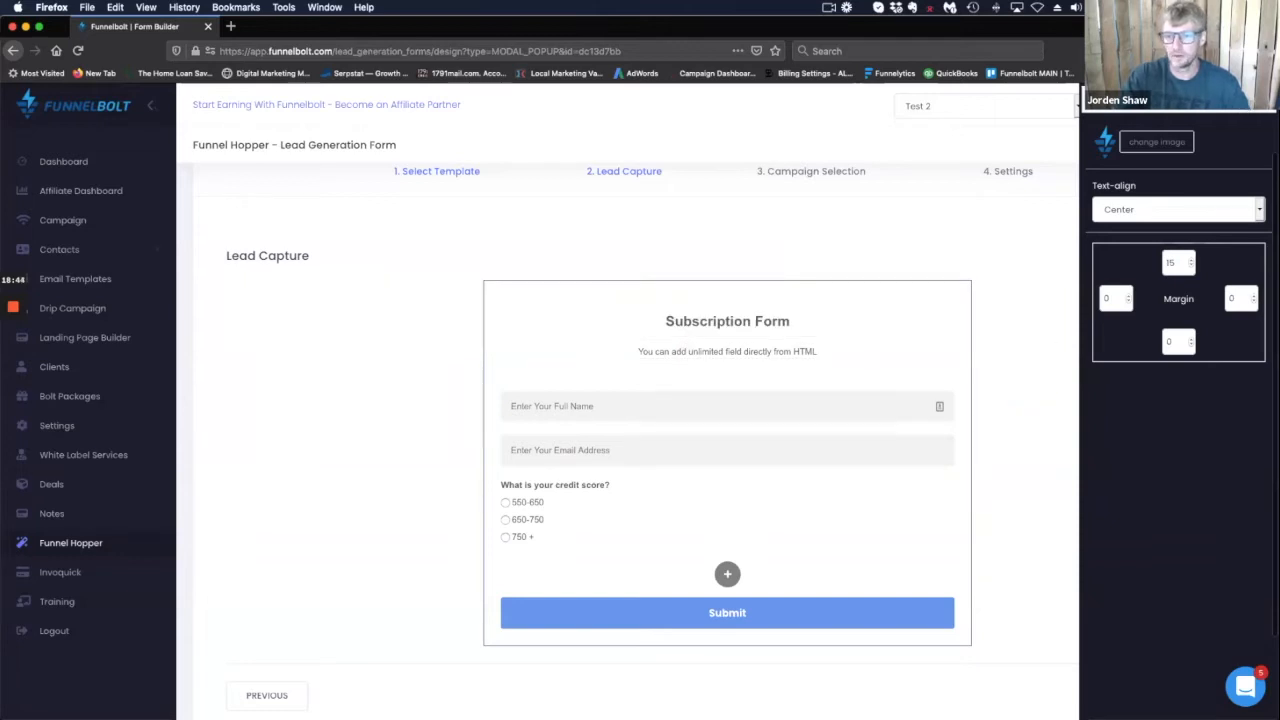
Close the element settings, save the lead capture form, and select test as its campaign.
{"action": "left_click", "coordinate": [1102, 102]}
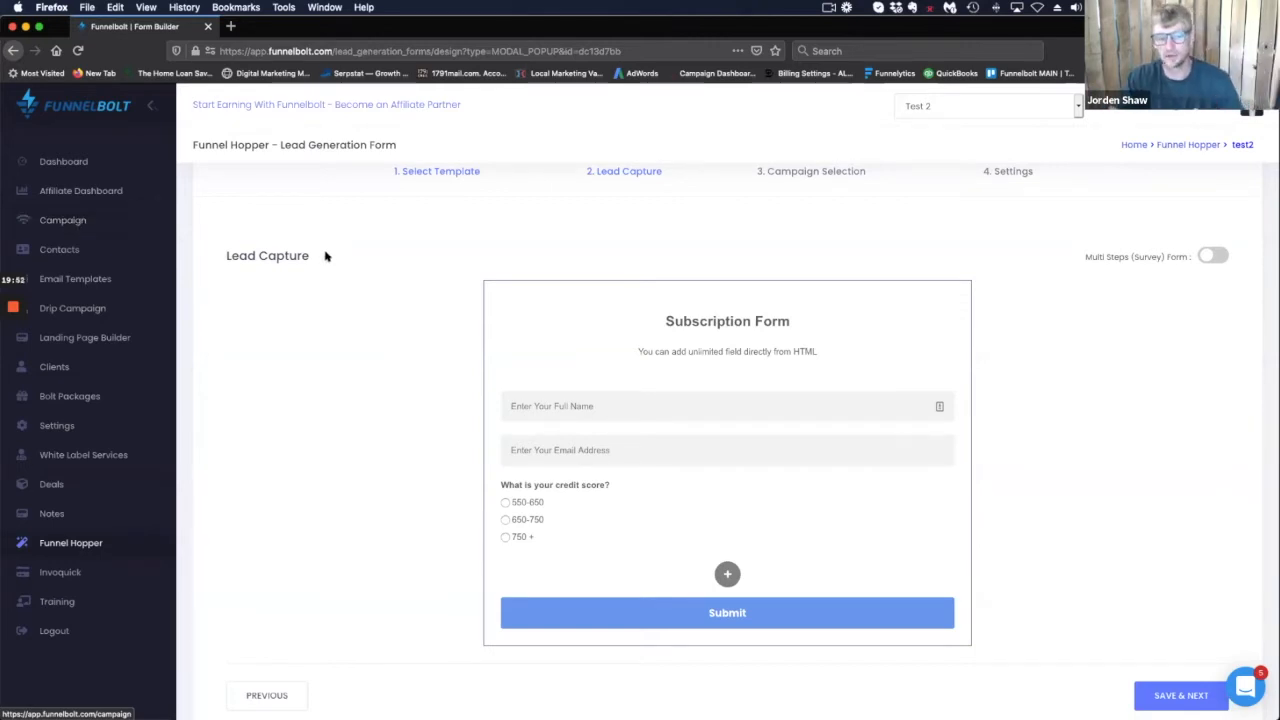
{"action": "left_click", "coordinate": [1178, 696]}
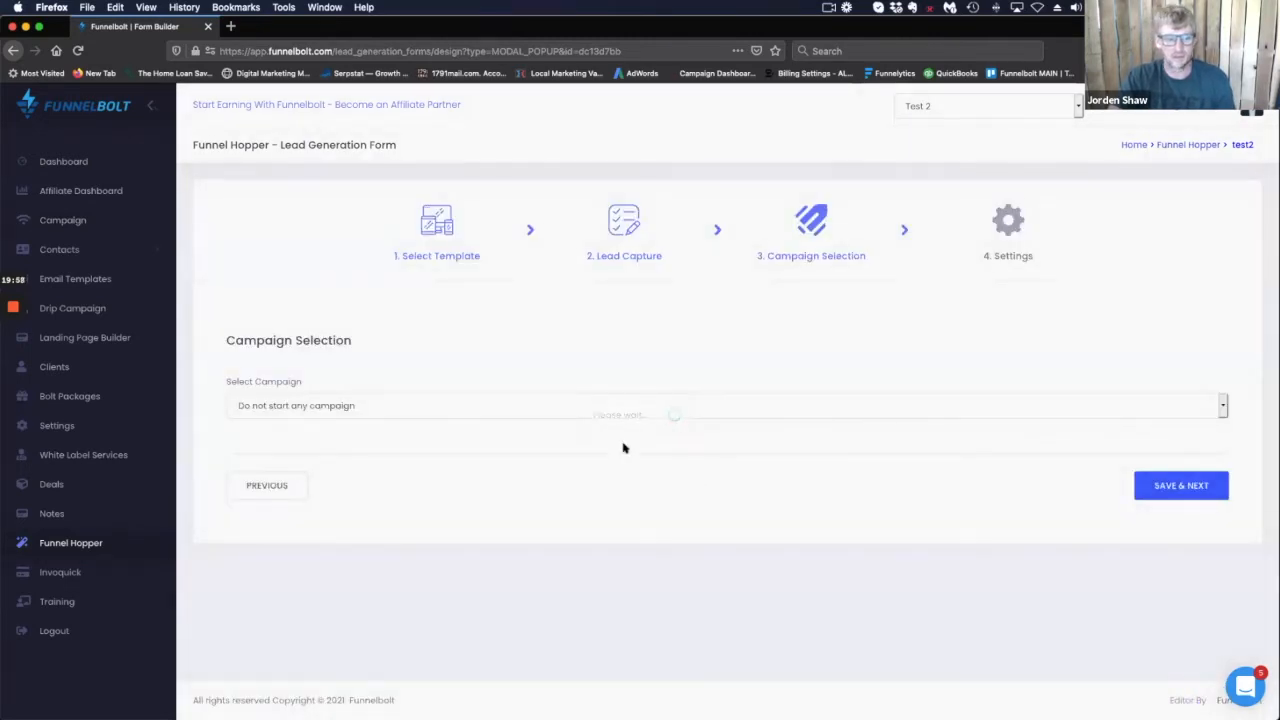
{"action": "left_click", "coordinate": [478, 404]}
{"action": "left_click", "coordinate": [473, 411]}
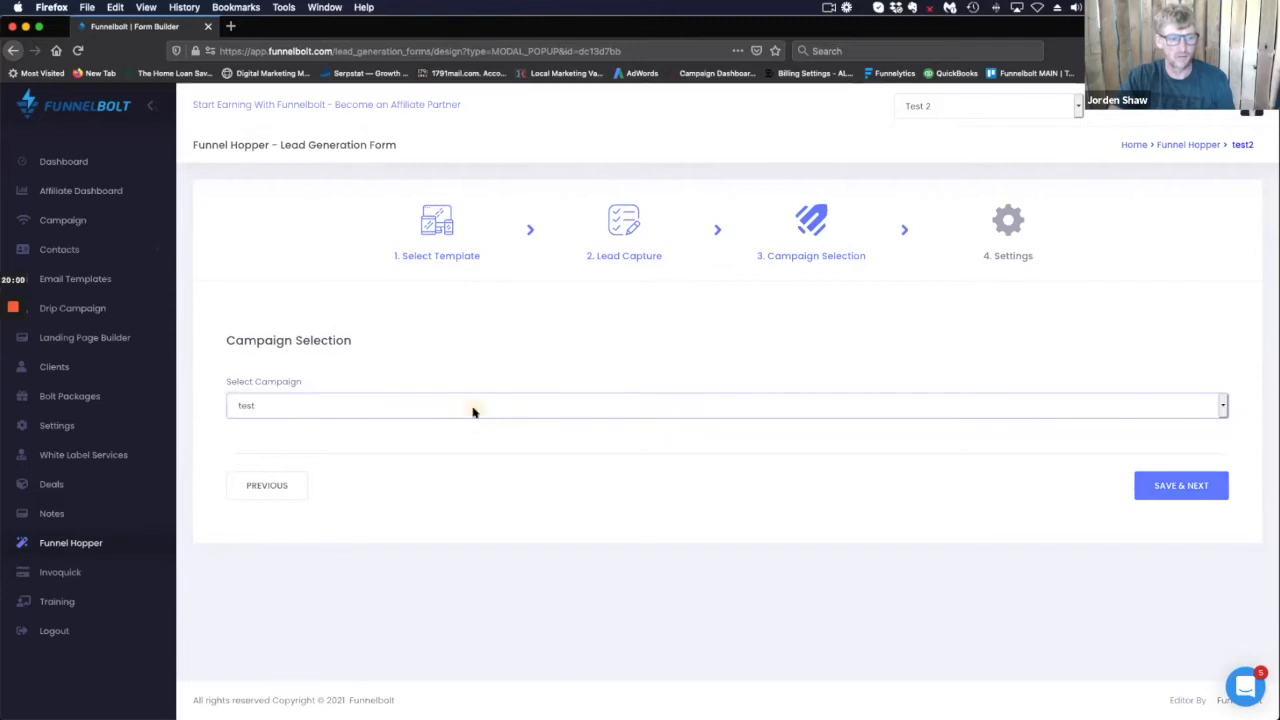
Go back to the Lead Capture step to review the form, and save it to return to Campaign Selection.
{"action": "left_click", "coordinate": [282, 485]}
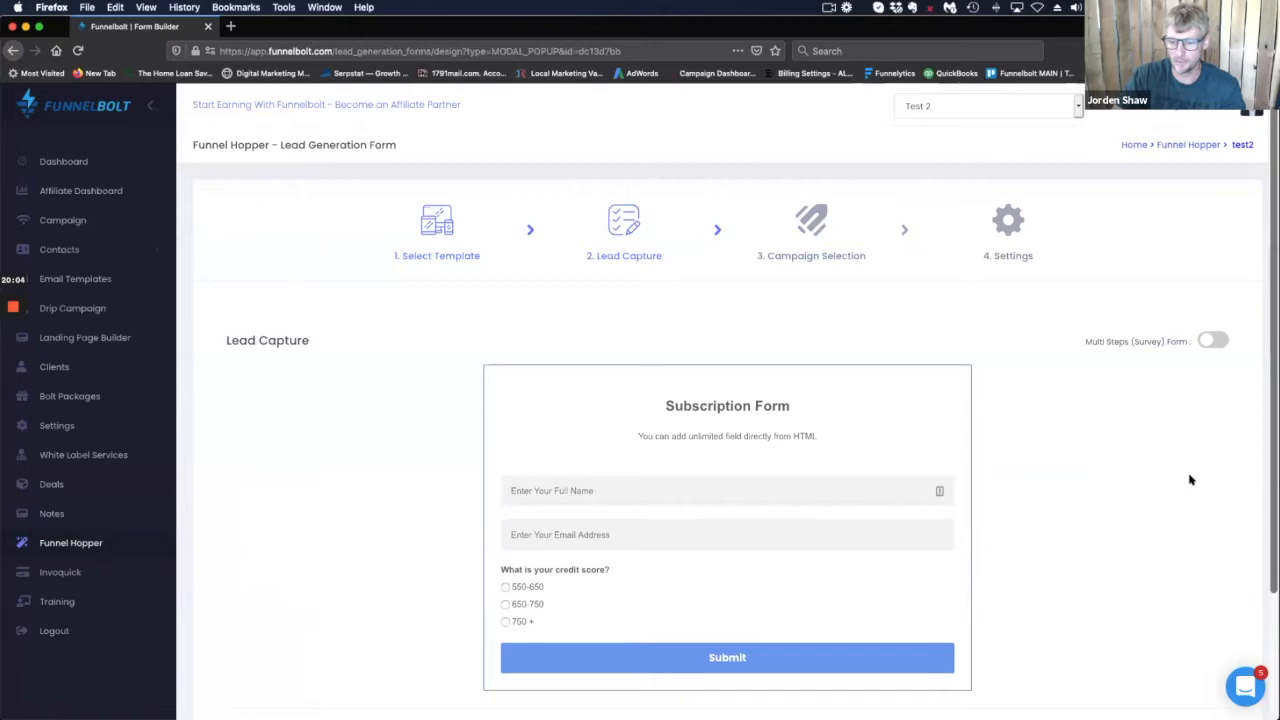
{"action": "scroll", "coordinate": [1176, 600], "scroll_direction": "down", "scroll_amount": 3}
{"action": "left_click", "coordinate": [1177, 618]}
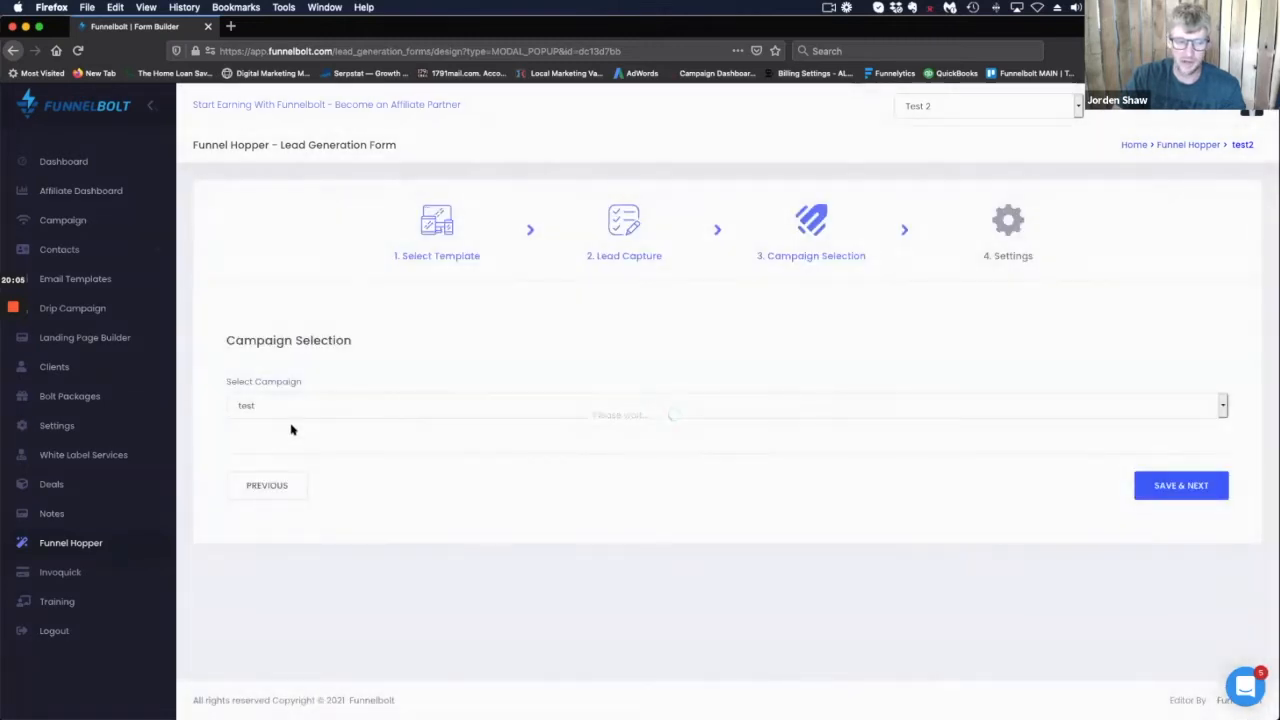
Save the campaign selection, continue to the form's Settings, and look over the Google Analytics tracking ID and tracking script fields.
{"action": "left_click", "coordinate": [1178, 485]}
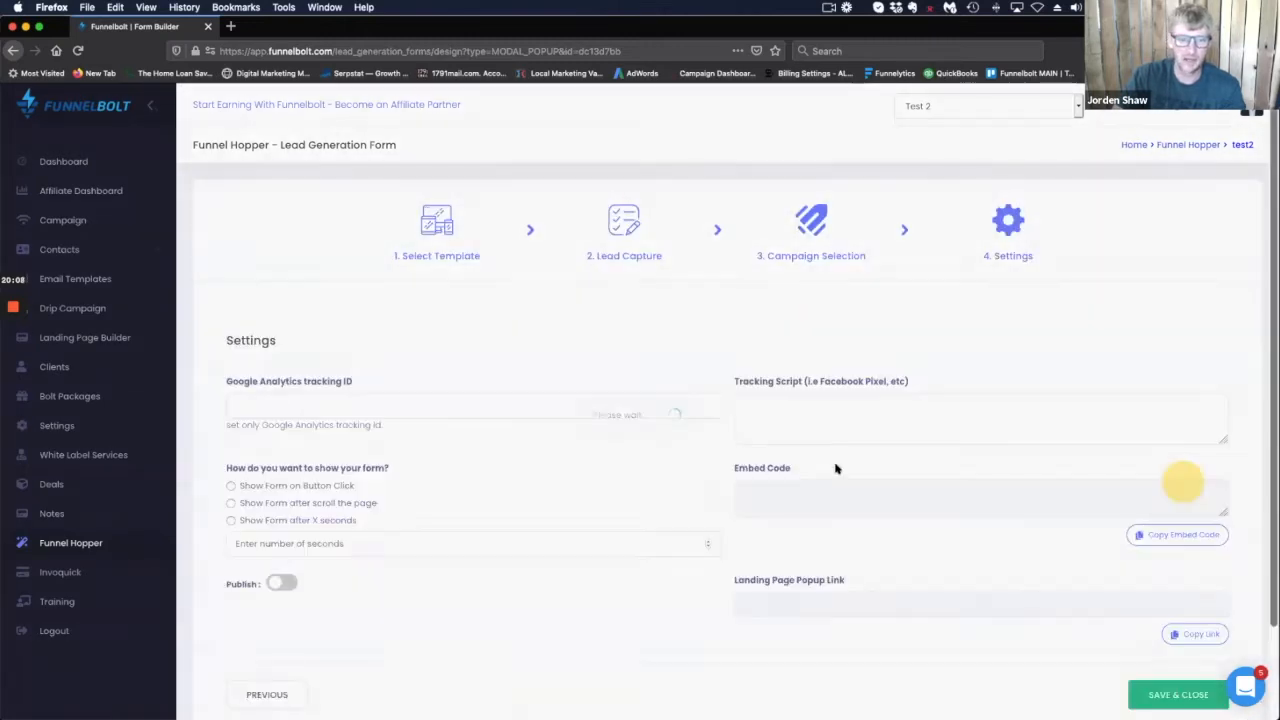
{"action": "left_click", "coordinate": [499, 409]}
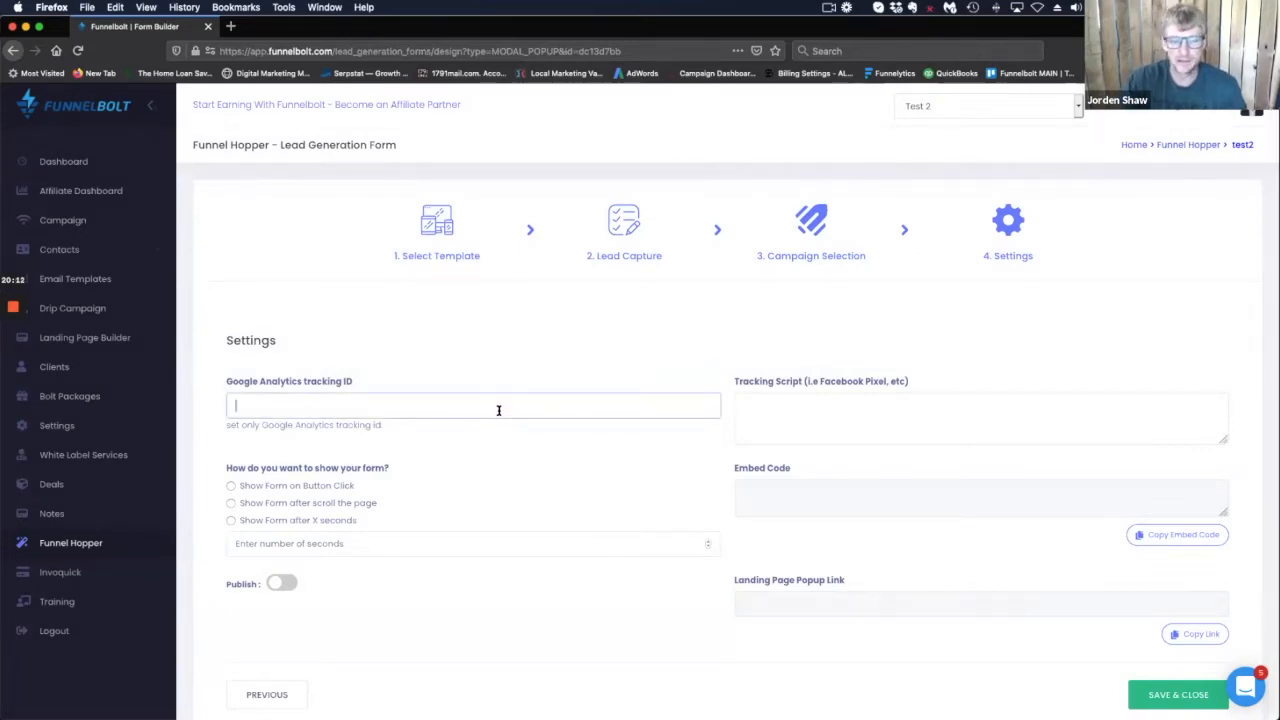
{"action": "left_click", "coordinate": [855, 403]}
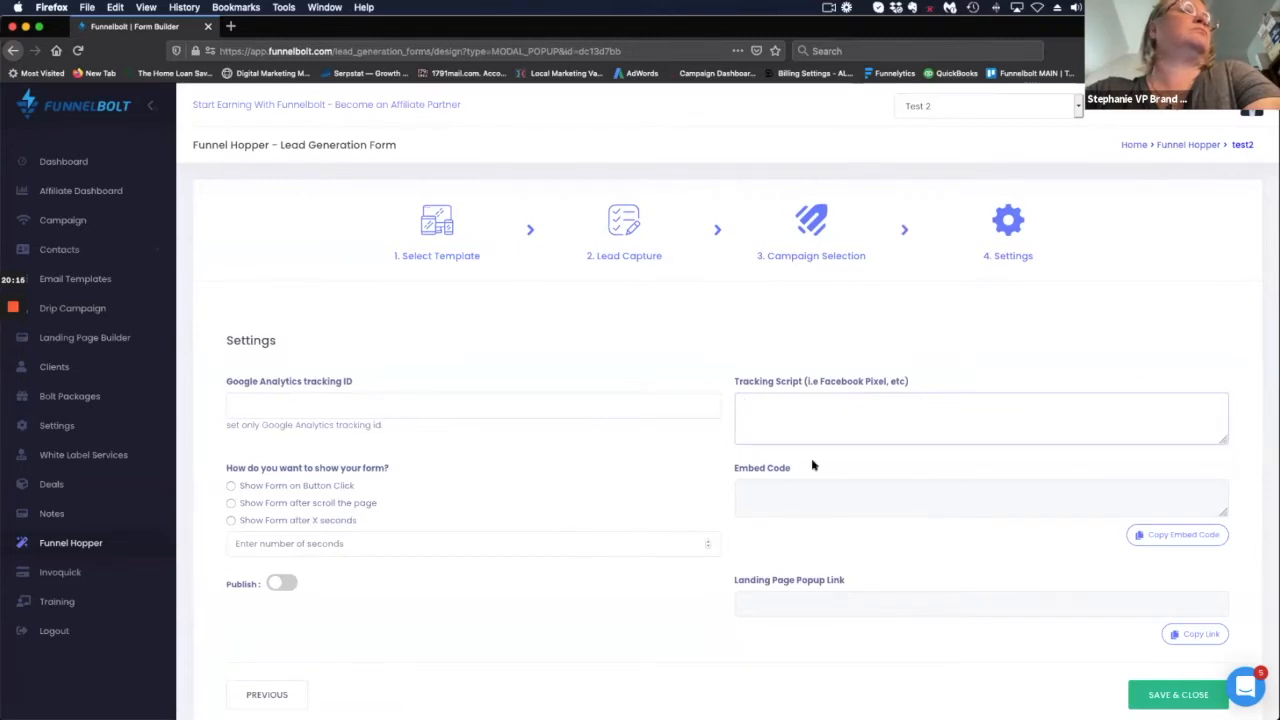
{"action": "scroll", "coordinate": [798, 510], "scroll_direction": "down", "scroll_amount": 2}
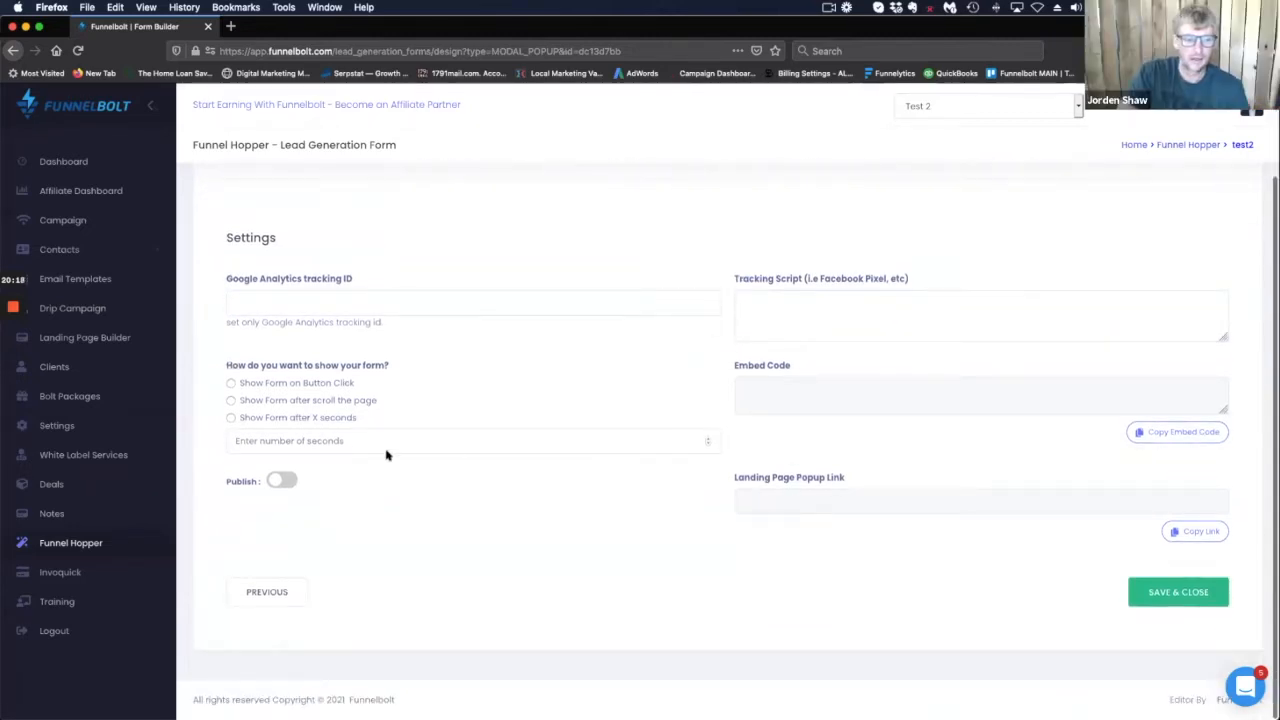
Try showing the form on button click, and switch its display option to Show Form after X seconds.
{"action": "left_click", "coordinate": [230, 383]}
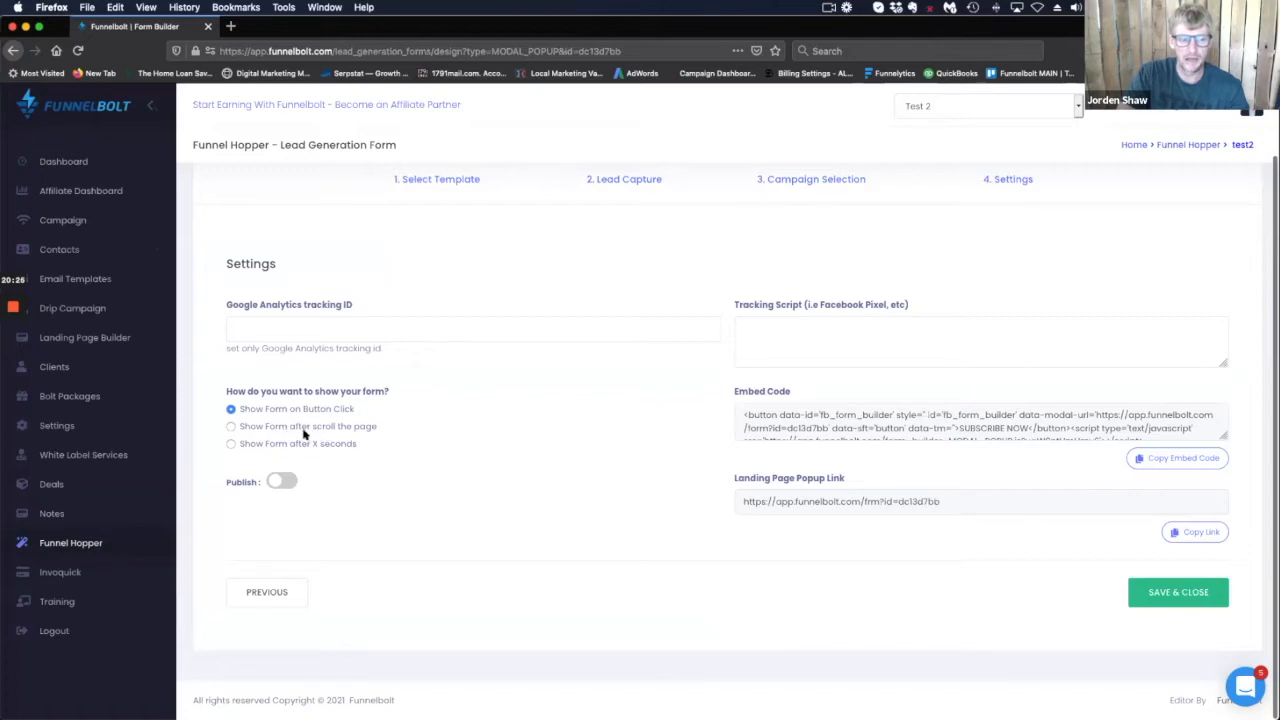
{"action": "left_click", "coordinate": [231, 443]}
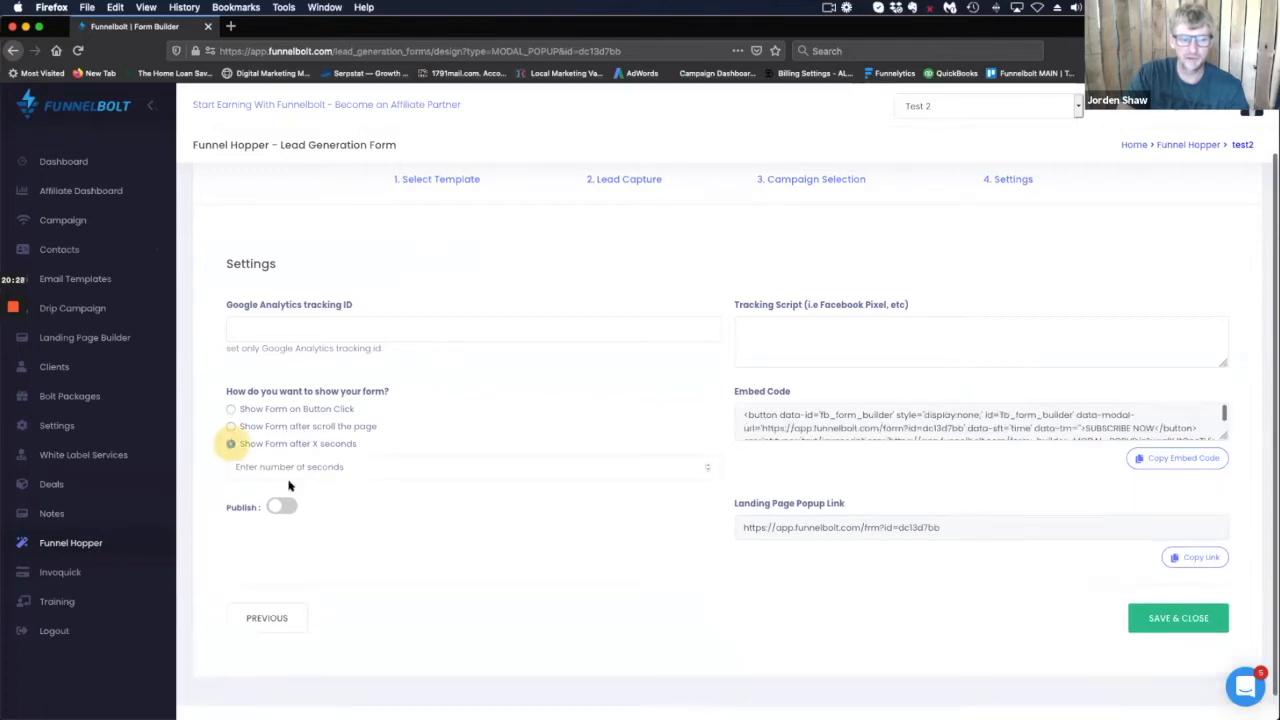
{"action": "left_click", "coordinate": [350, 467]}
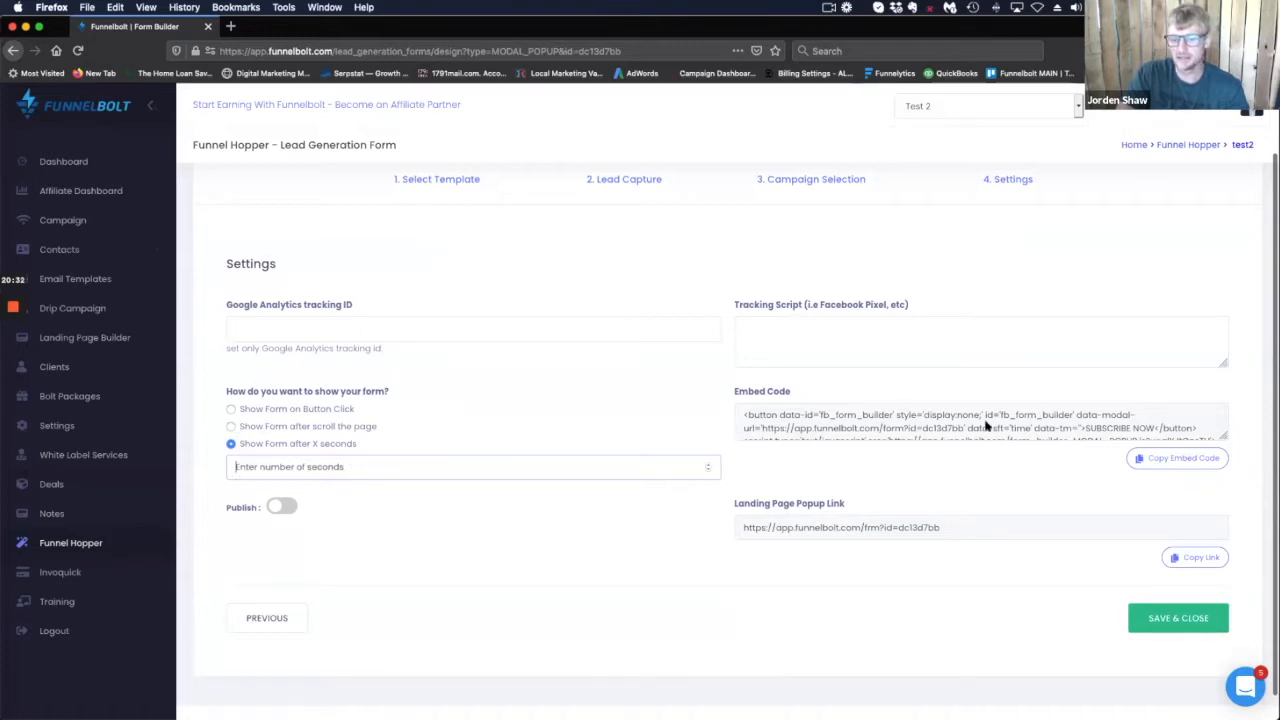
Review the form's embed code and landing page popup link, and copy the embed code.
{"action": "scroll", "coordinate": [903, 420], "scroll_direction": "down", "scroll_amount": 2}
{"action": "scroll", "coordinate": [903, 420], "scroll_direction": "up", "scroll_amount": 2}
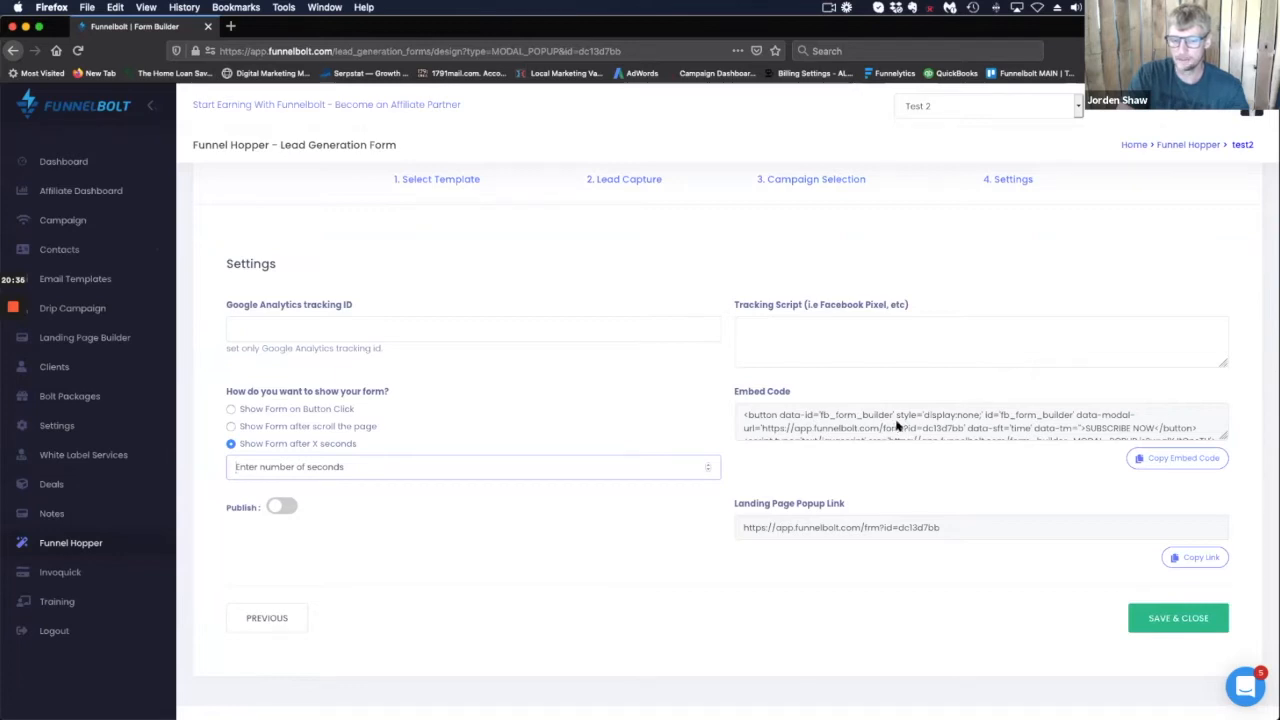
{"action": "scroll", "coordinate": [897, 425], "scroll_direction": "down", "scroll_amount": 2}
{"action": "scroll", "coordinate": [897, 425], "scroll_direction": "up", "scroll_amount": 2}
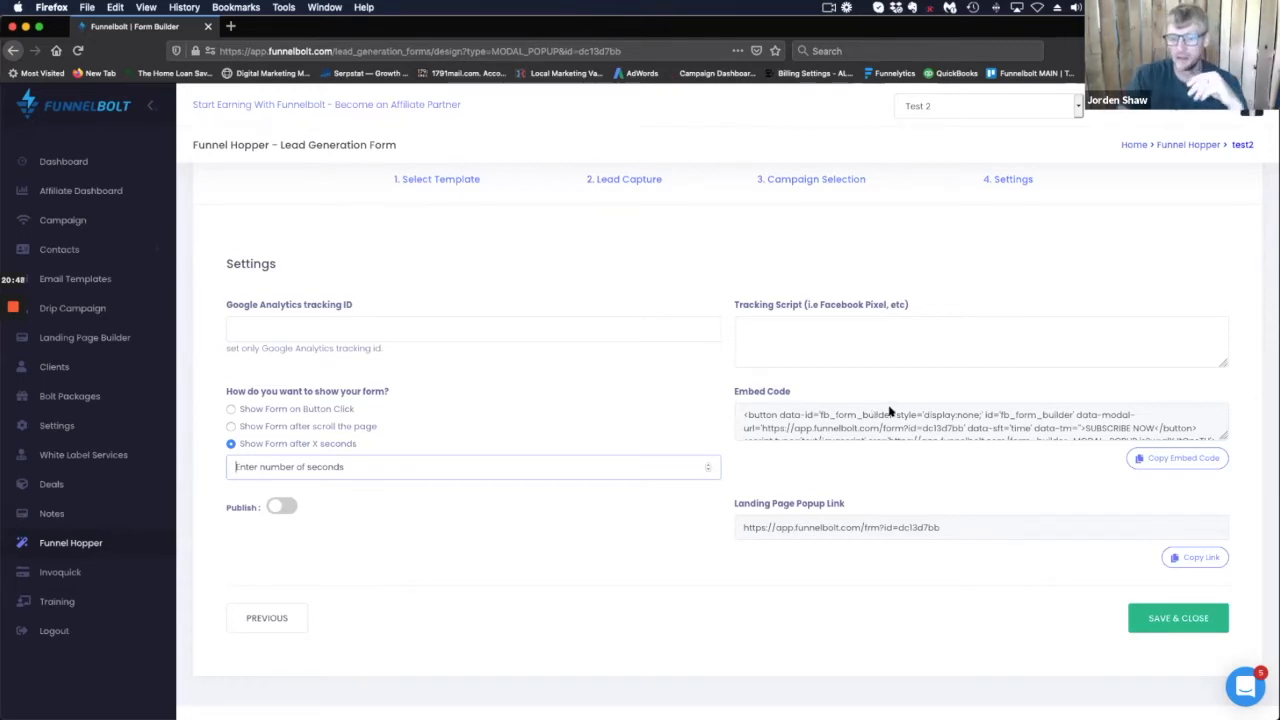
{"action": "scroll", "coordinate": [922, 418], "scroll_direction": "down", "scroll_amount": 1}
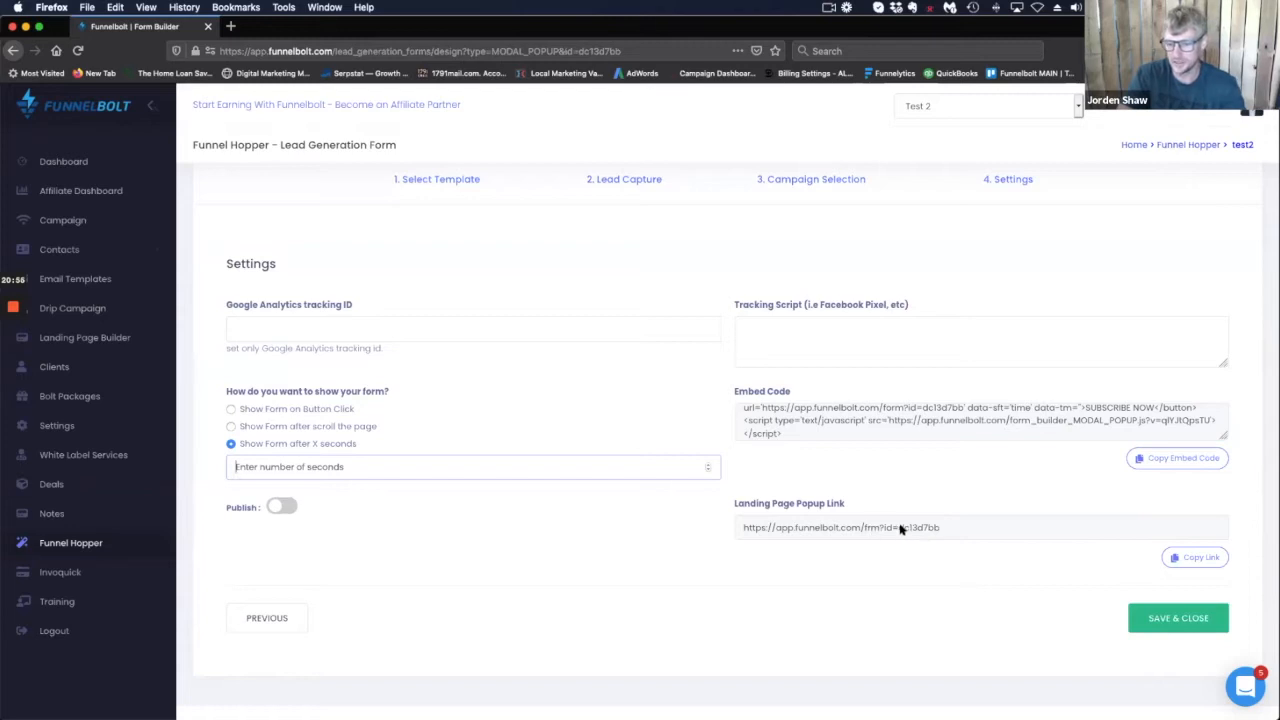
{"action": "scroll", "coordinate": [900, 530], "scroll_direction": "down", "scroll_amount": 1}
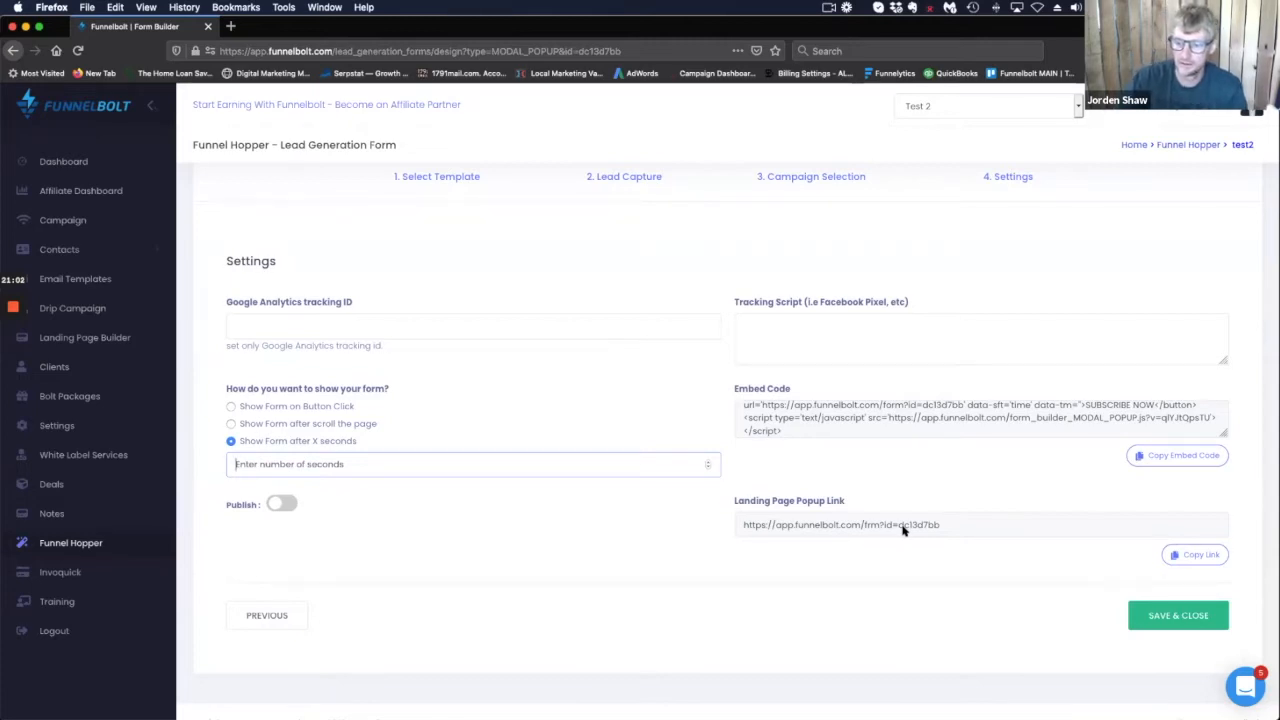
{"action": "left_click", "coordinate": [1163, 456]}
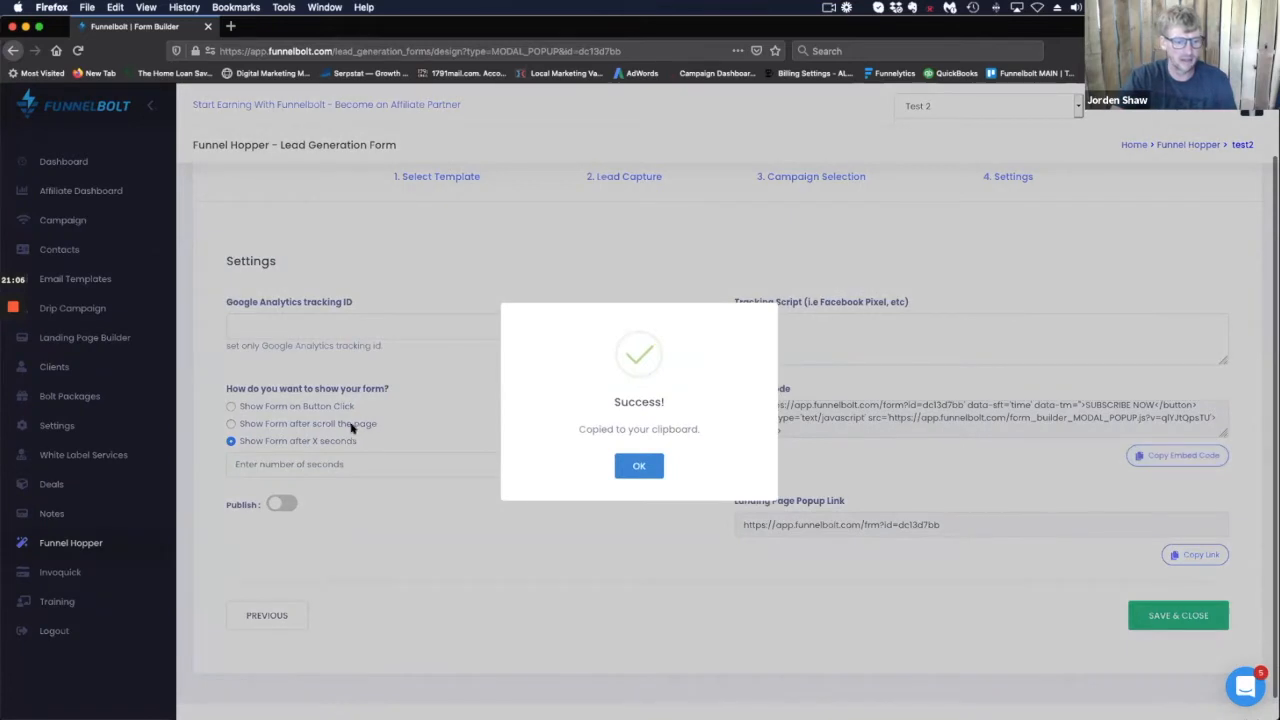
Set the form to show after 3 seconds and turn on publishing.
{"action": "left_click", "coordinate": [324, 464]}
{"action": "left_click", "coordinate": [330, 462]}
{"action": "type", "text": "3"}
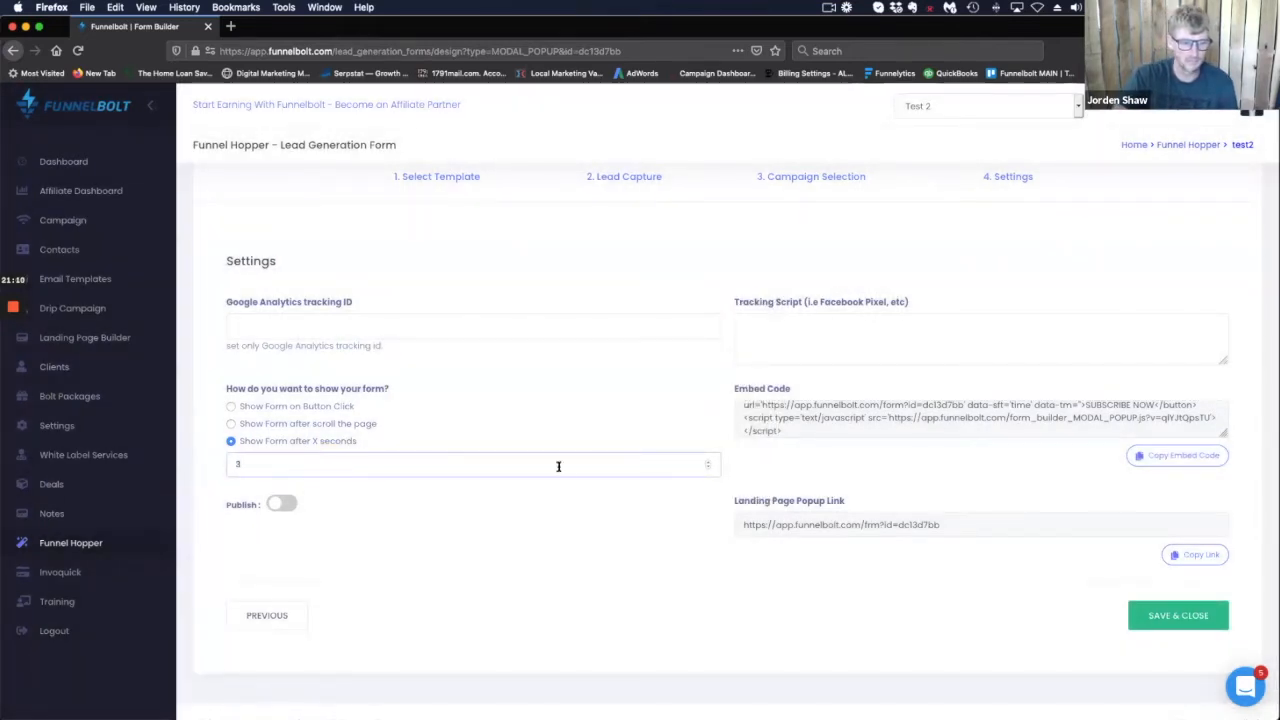
{"action": "left_click", "coordinate": [1165, 616]}
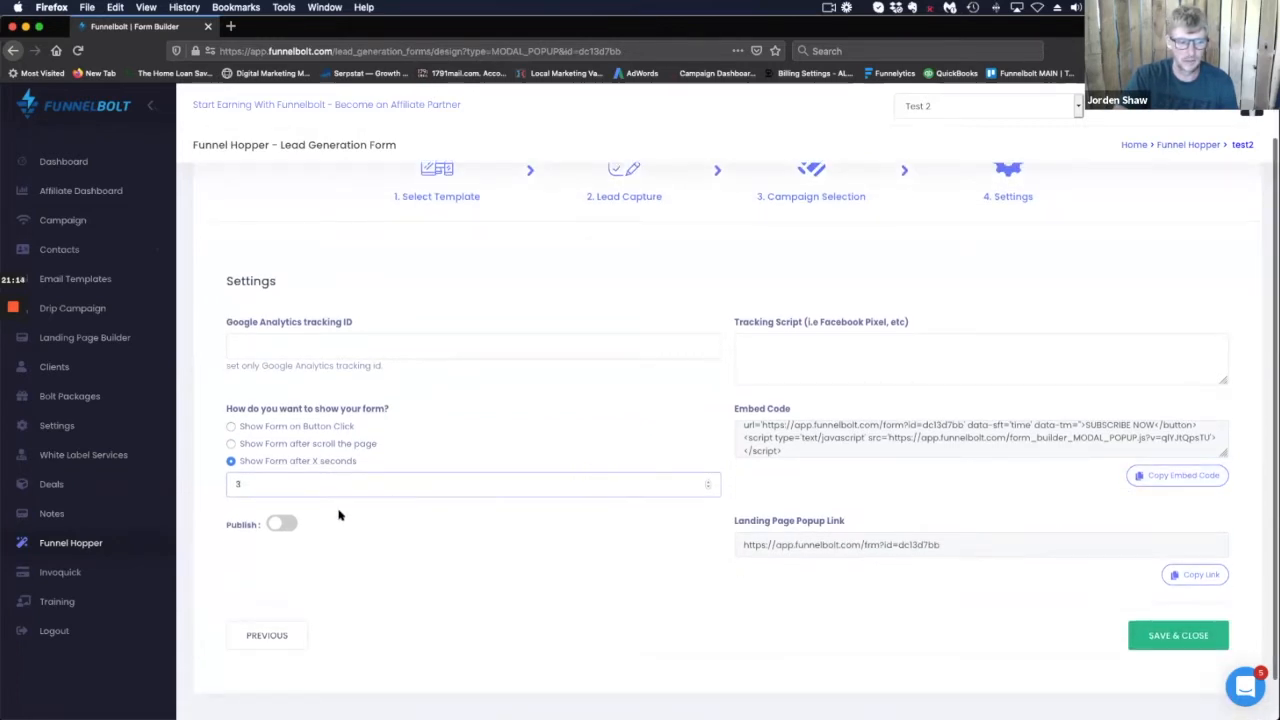
{"action": "left_click", "coordinate": [283, 524]}
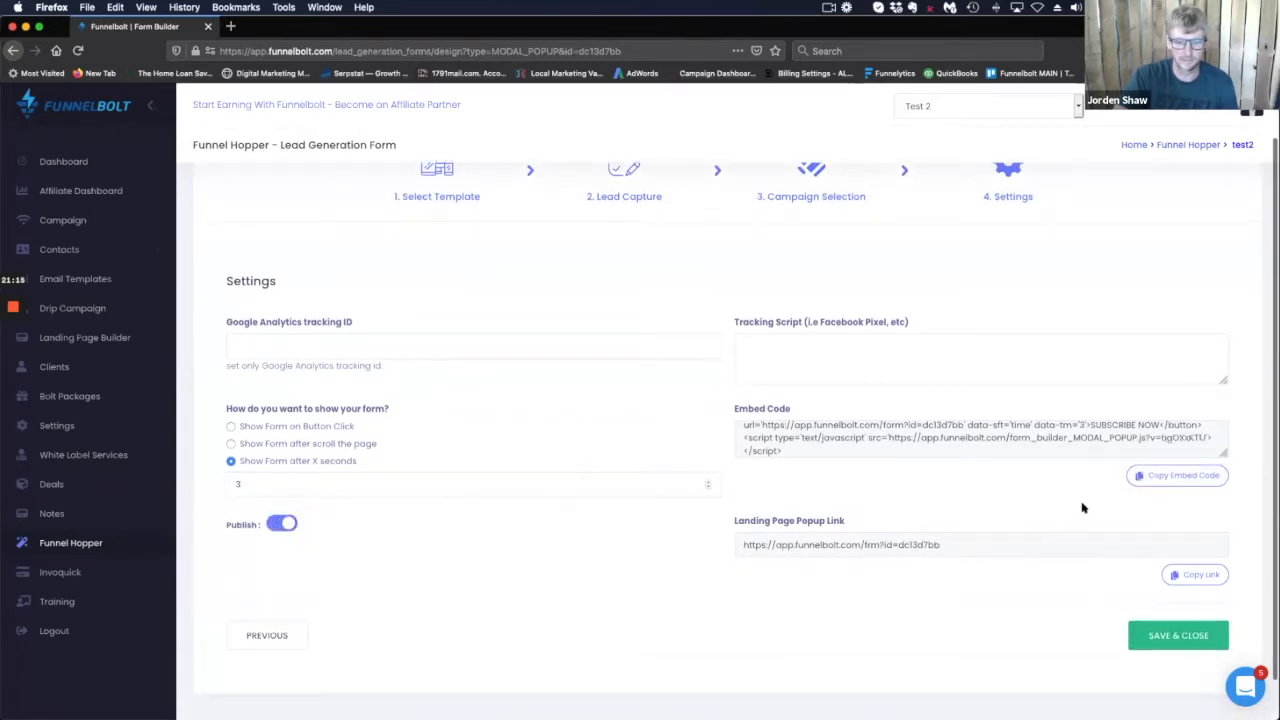
Copy the updated embed code, and save and close the form.
{"action": "left_click", "coordinate": [1188, 474]}
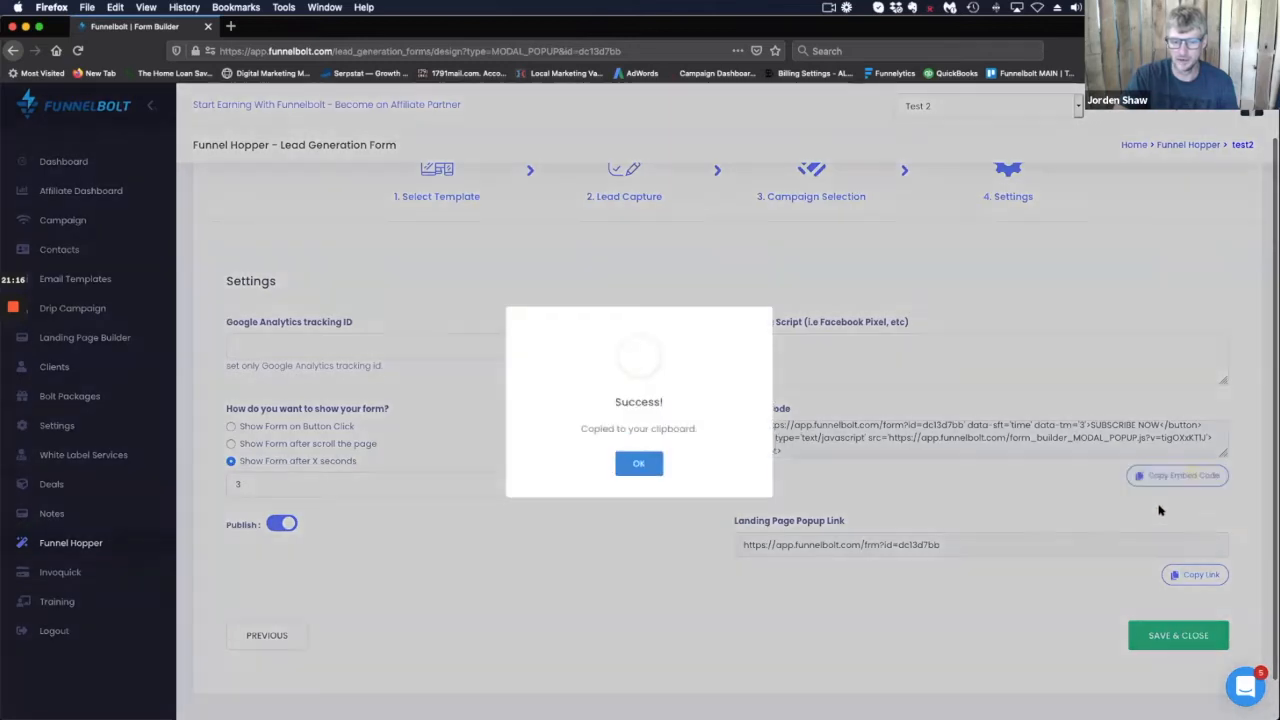
{"action": "left_click", "coordinate": [1180, 632]}
{"action": "left_click", "coordinate": [1180, 634]}
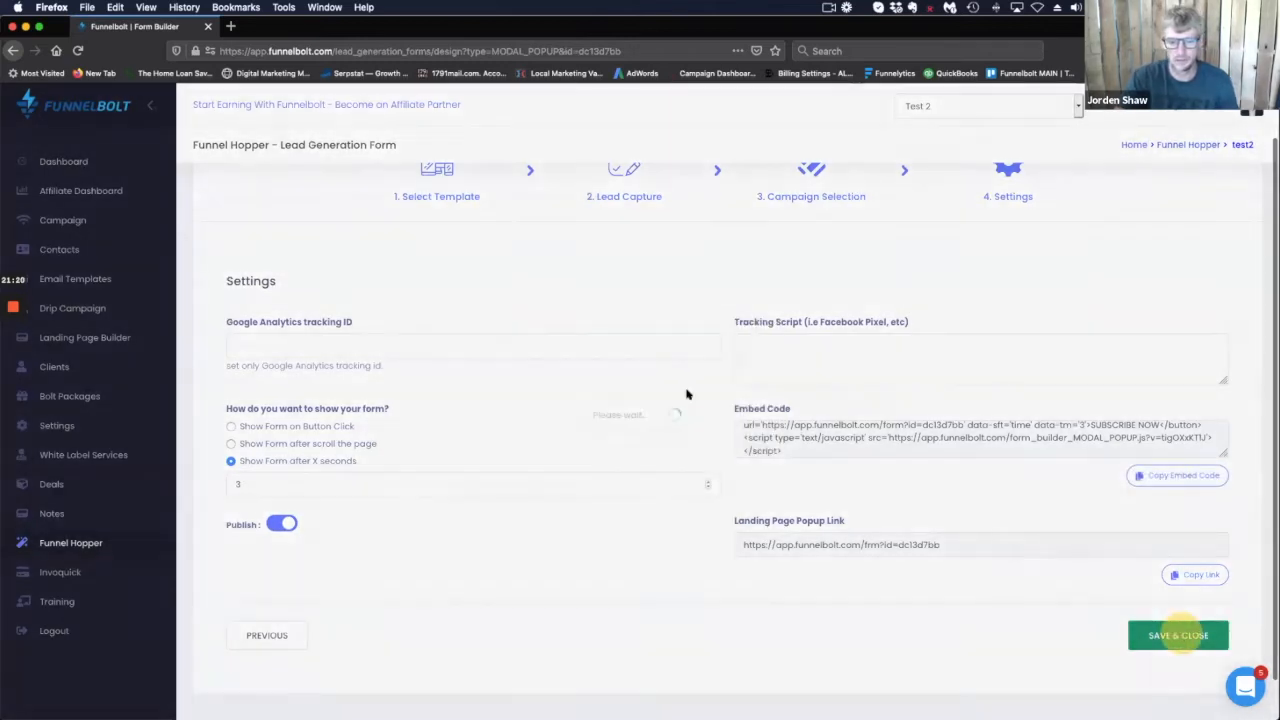
{"action": "left_click", "coordinate": [640, 462]}
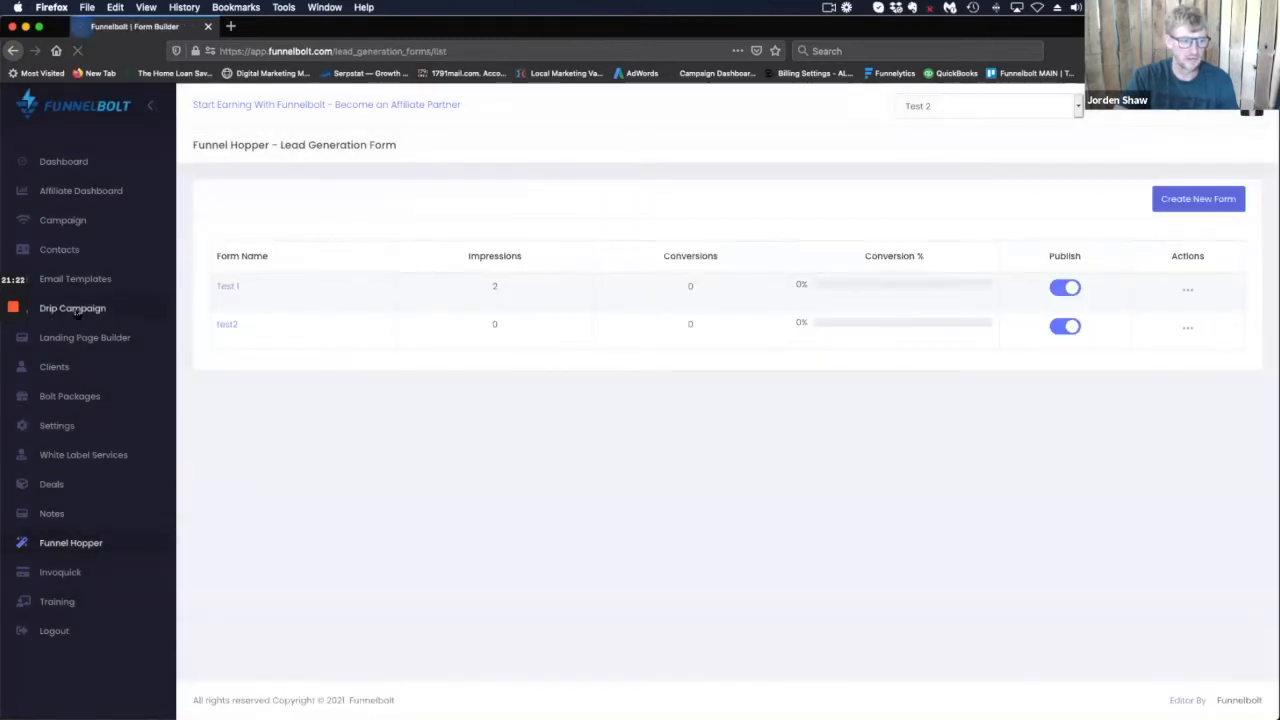
Open the TEST landing page project for editing and bring up the SEO settings of its index page.
{"action": "left_click", "coordinate": [67, 340]}
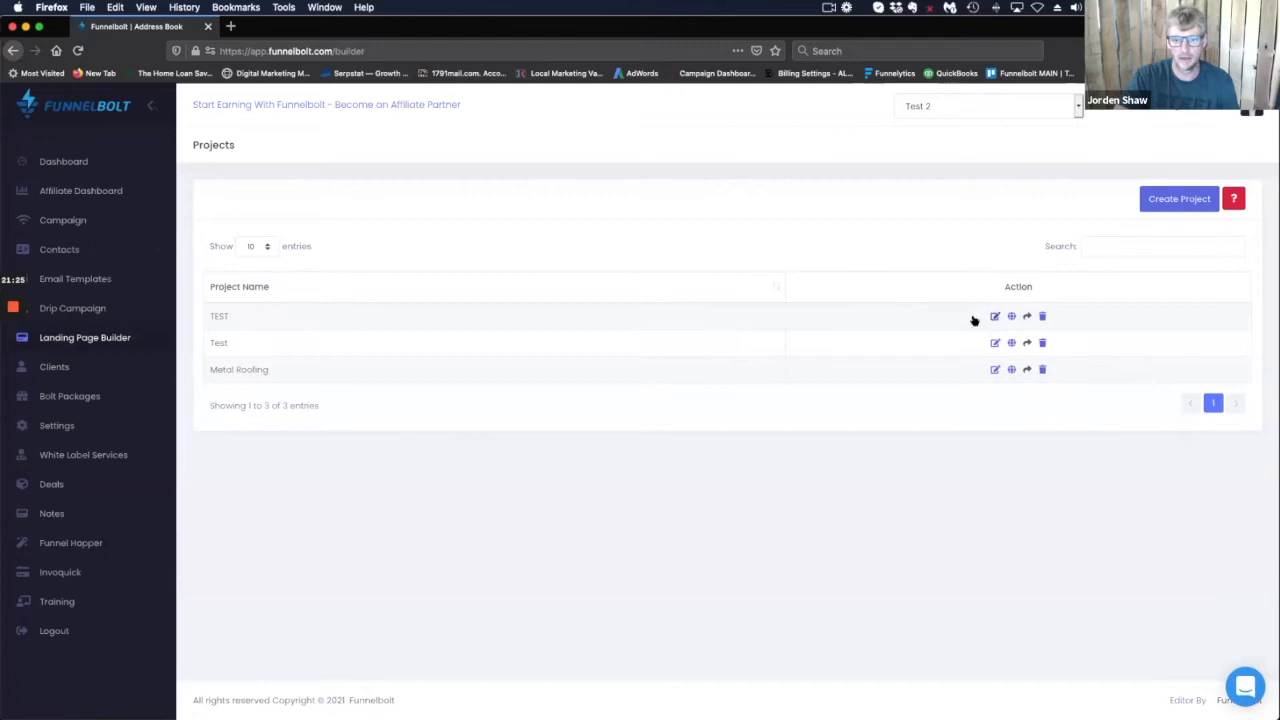
{"action": "left_click", "coordinate": [994, 316]}
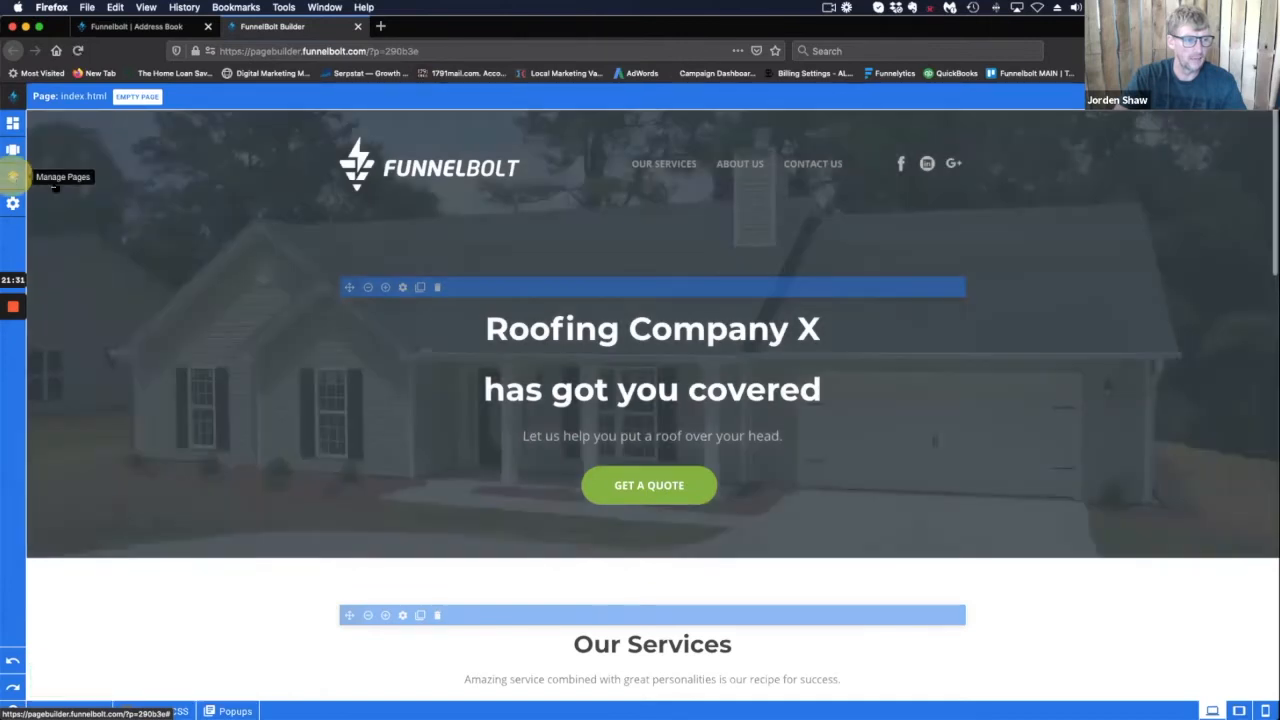
{"action": "left_click", "coordinate": [14, 176]}
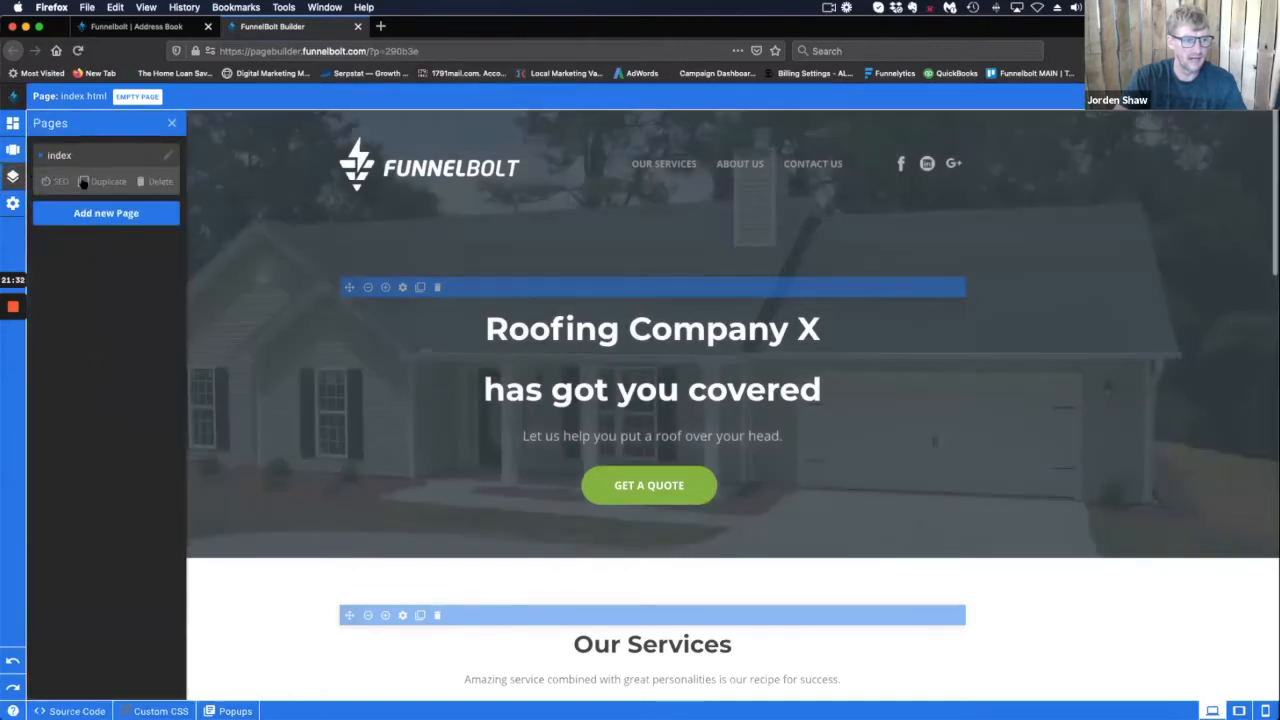
{"action": "left_click", "coordinate": [55, 181]}
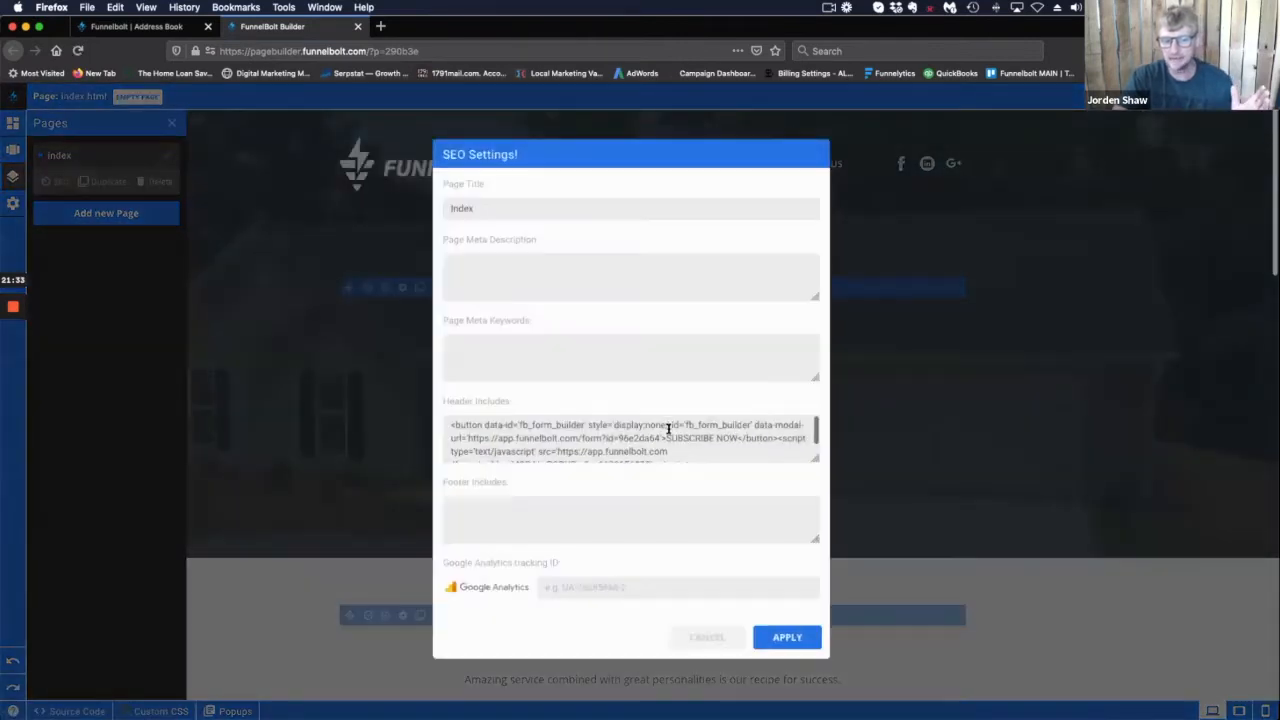
Replace the index page's Header Includes code with the copied form embed code, and apply the SEO settings.
{"action": "double_click", "coordinate": [662, 441]}
{"action": "key", "text": "super+a"}
{"action": "key", "text": "BackSpace"}
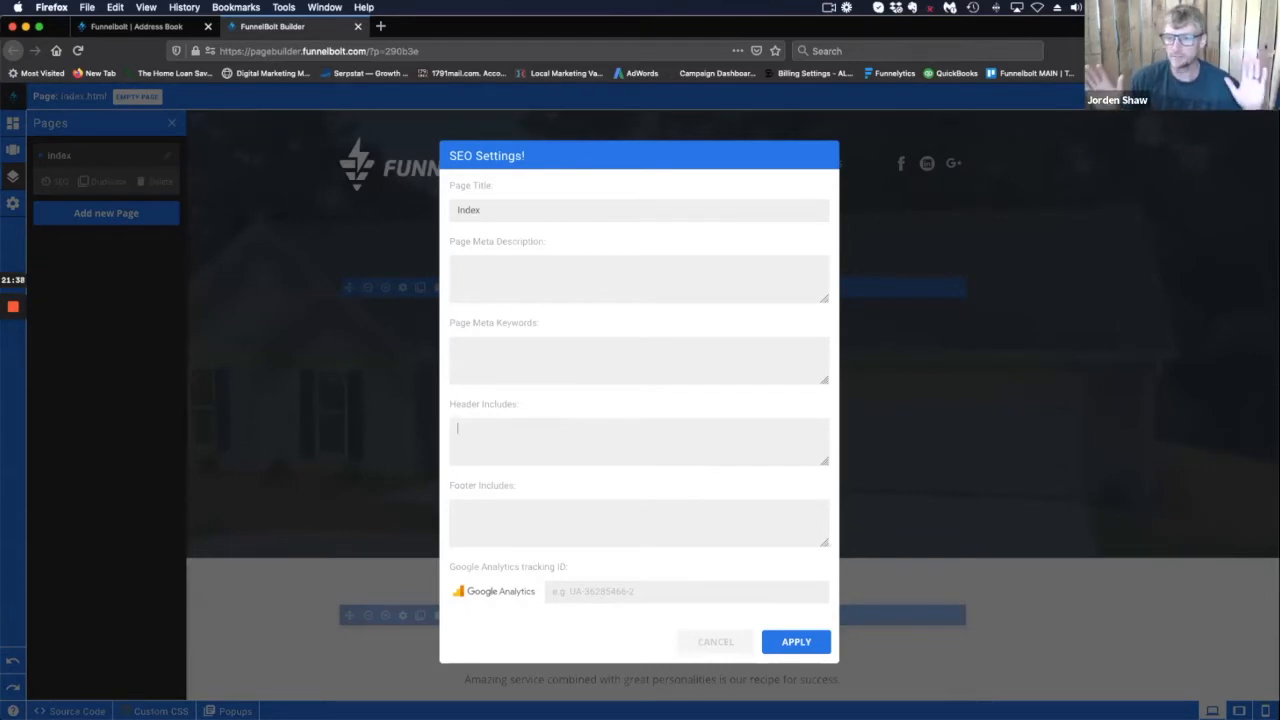
{"action": "key", "text": "super+v"}
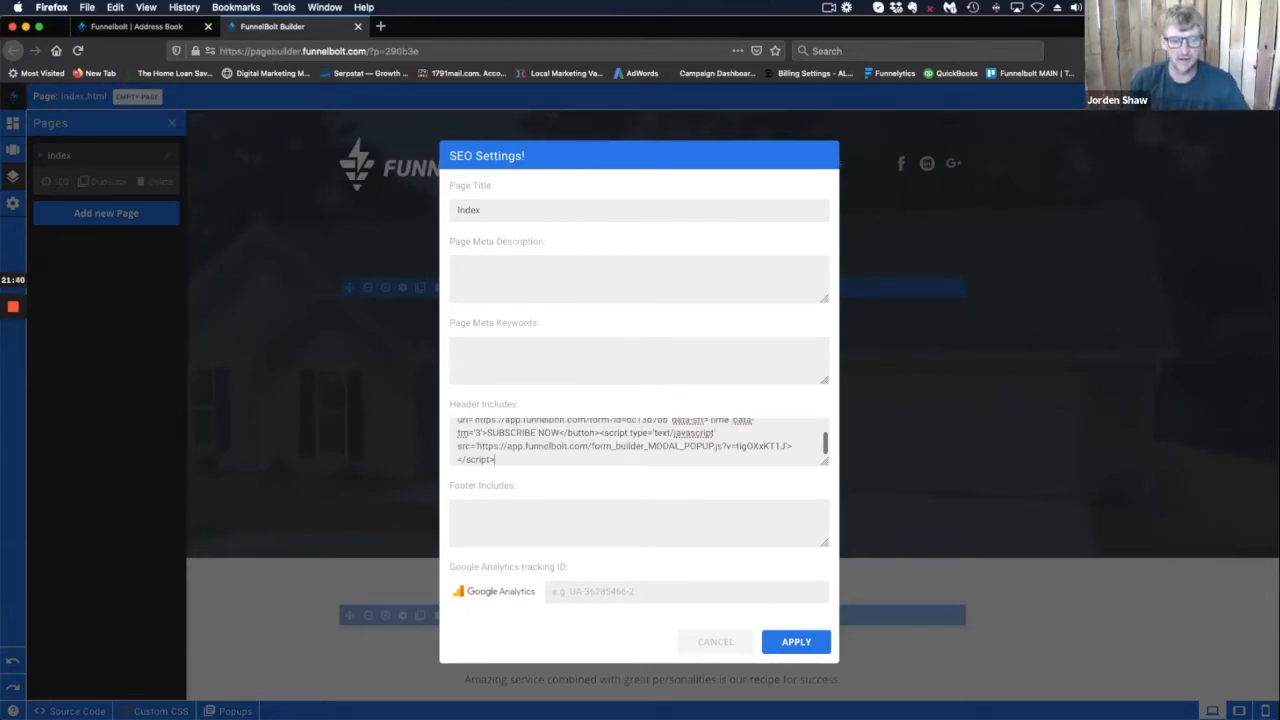
{"action": "scroll", "coordinate": [626, 457], "scroll_direction": "up", "scroll_amount": 2}
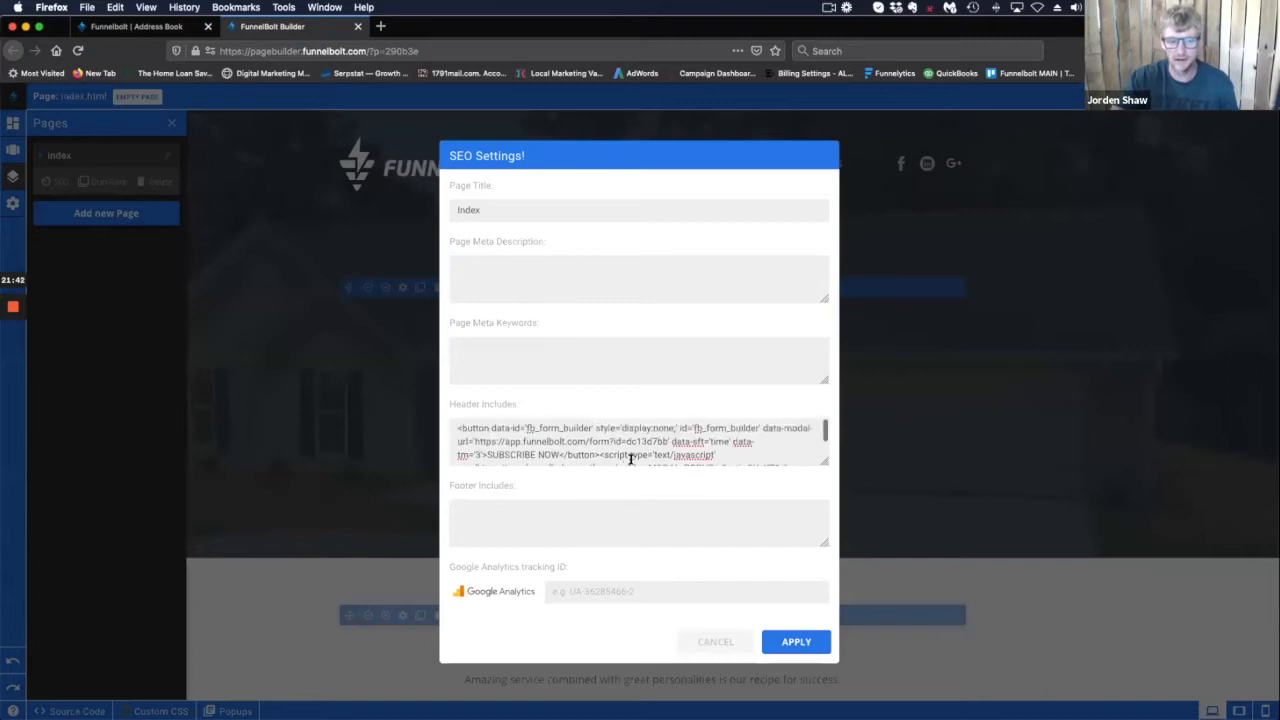
{"action": "left_click", "coordinate": [795, 642]}
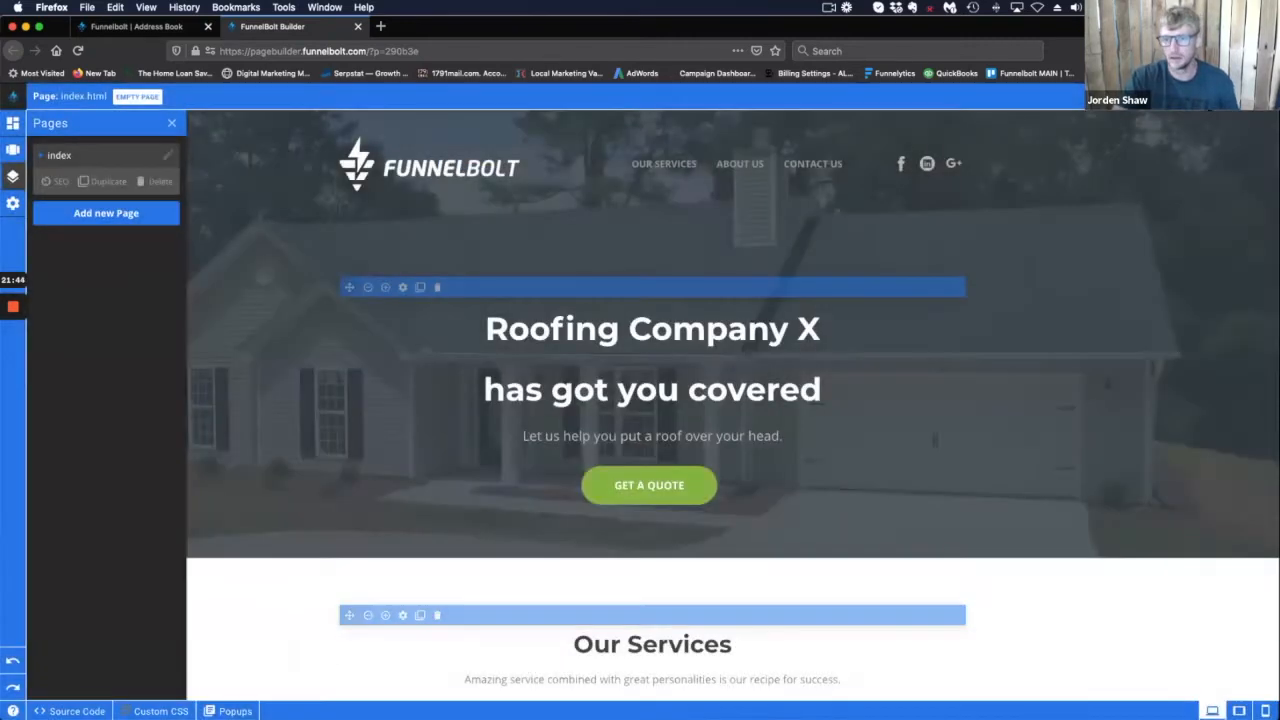
Save the landing page and preview it to check the popup form, closing the popup and the preview when done.
{"action": "left_click", "coordinate": [1230, 105]}
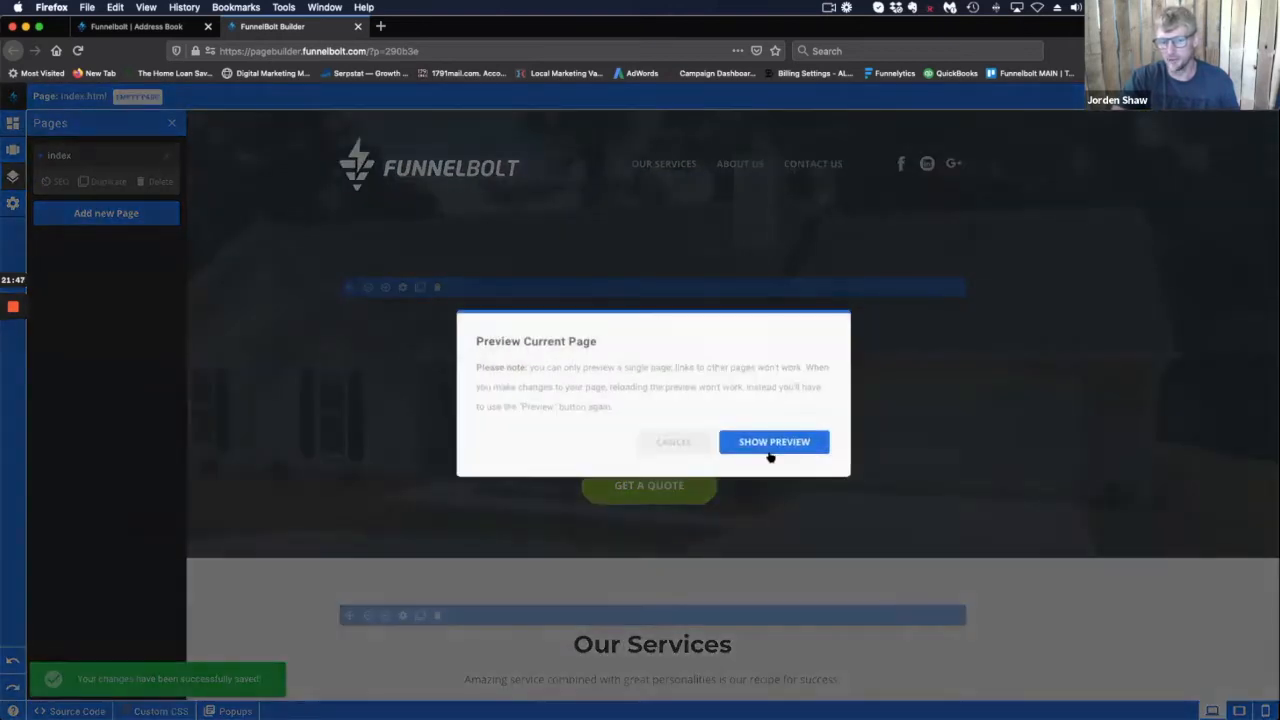
{"action": "left_click", "coordinate": [767, 451]}
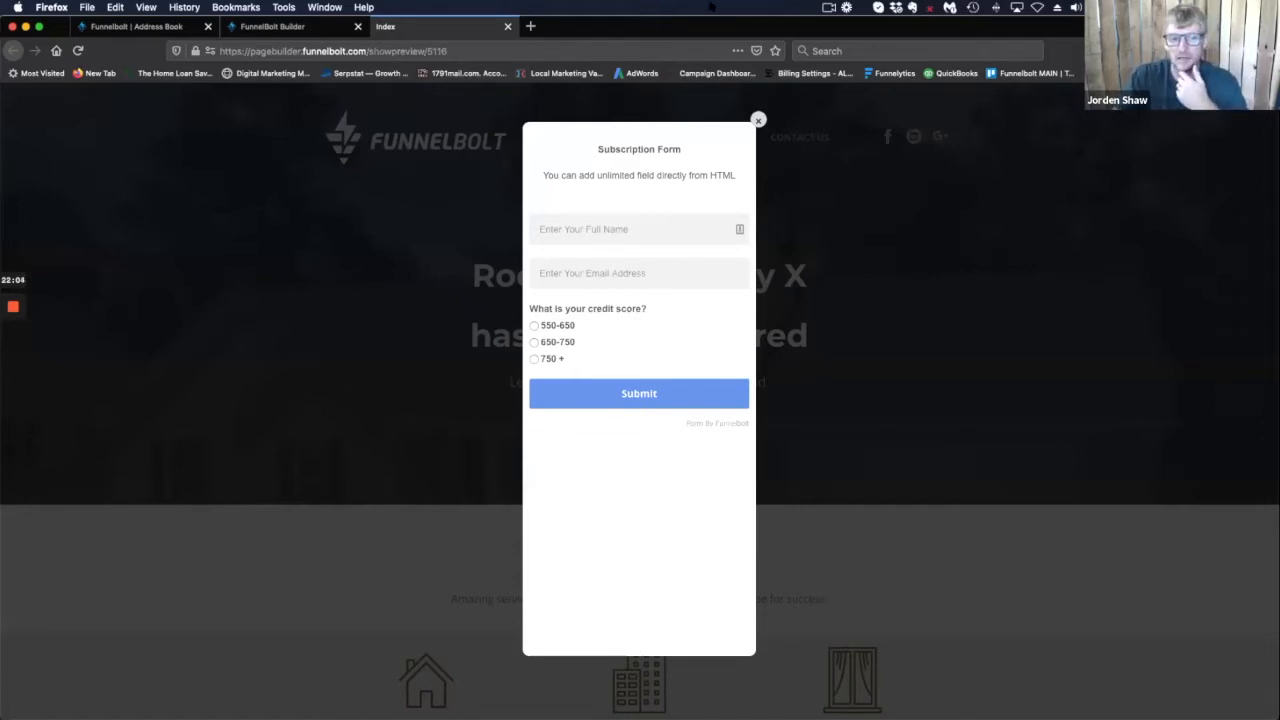
{"action": "left_click", "coordinate": [758, 120]}
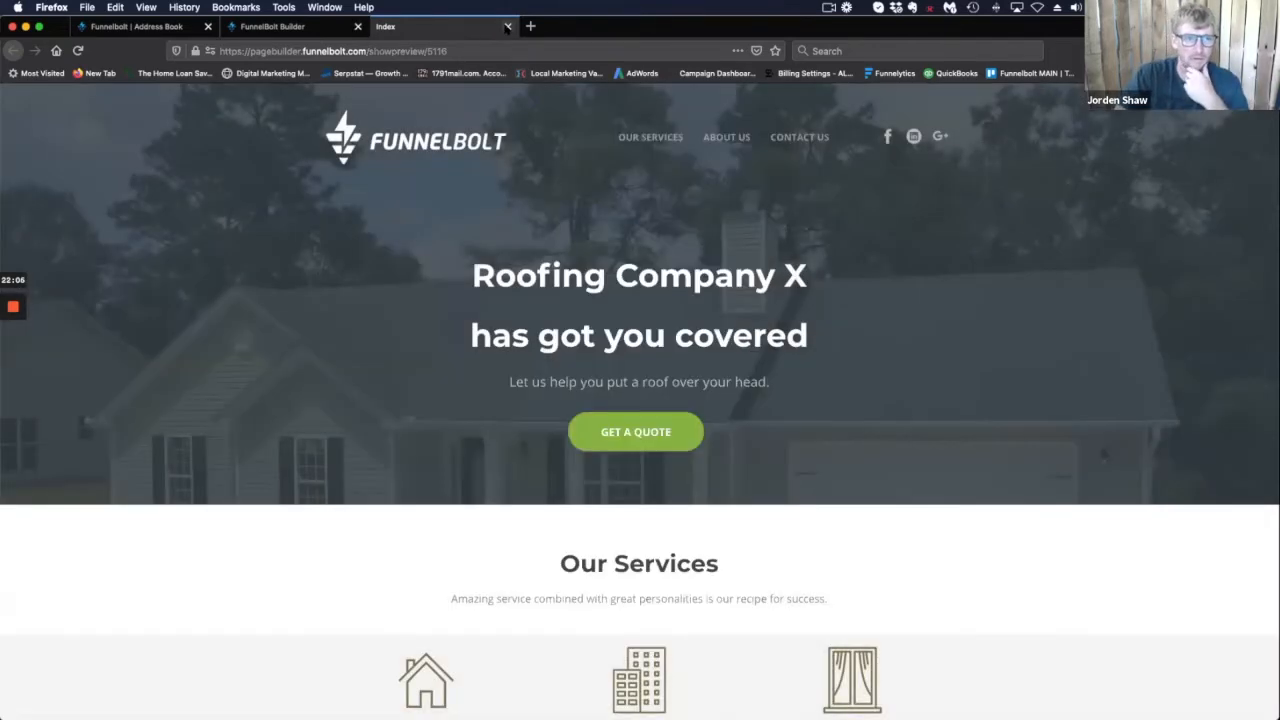
{"action": "left_click", "coordinate": [507, 27]}
Return to the Funnel Hopper form list and open the test2 form for editing.
{"action": "left_click", "coordinate": [165, 26]}
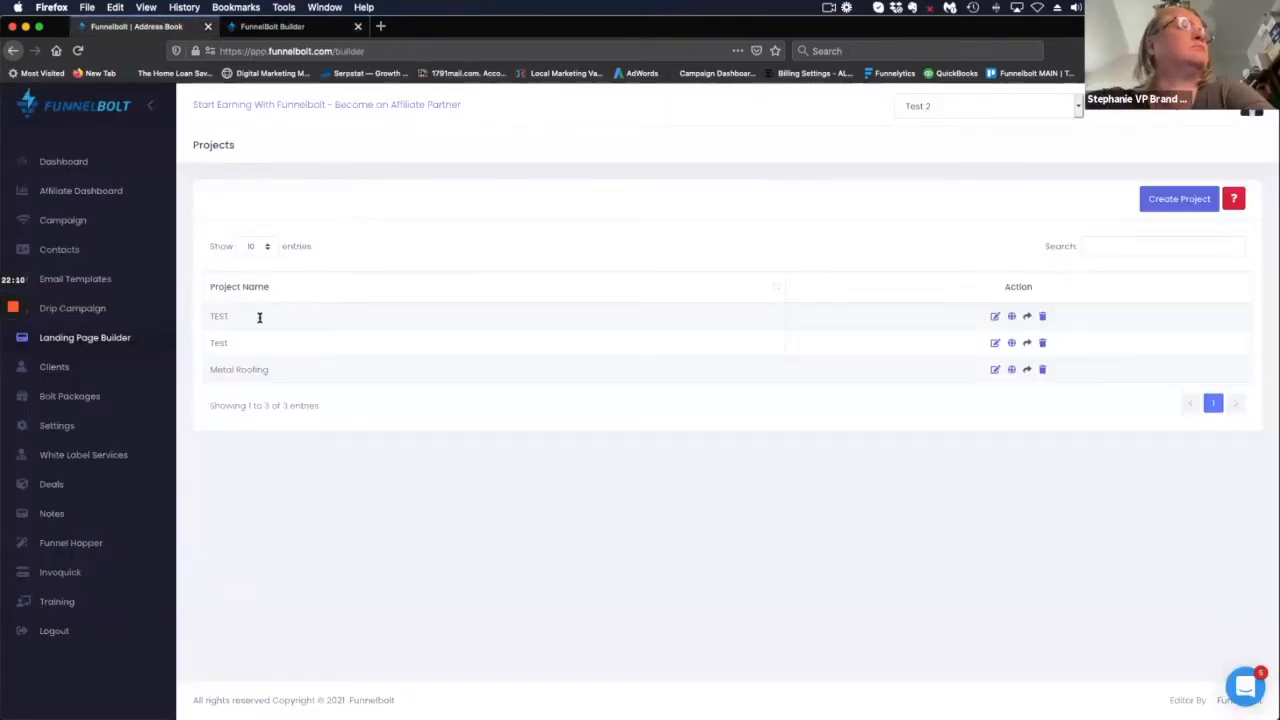
{"action": "left_click", "coordinate": [80, 543]}
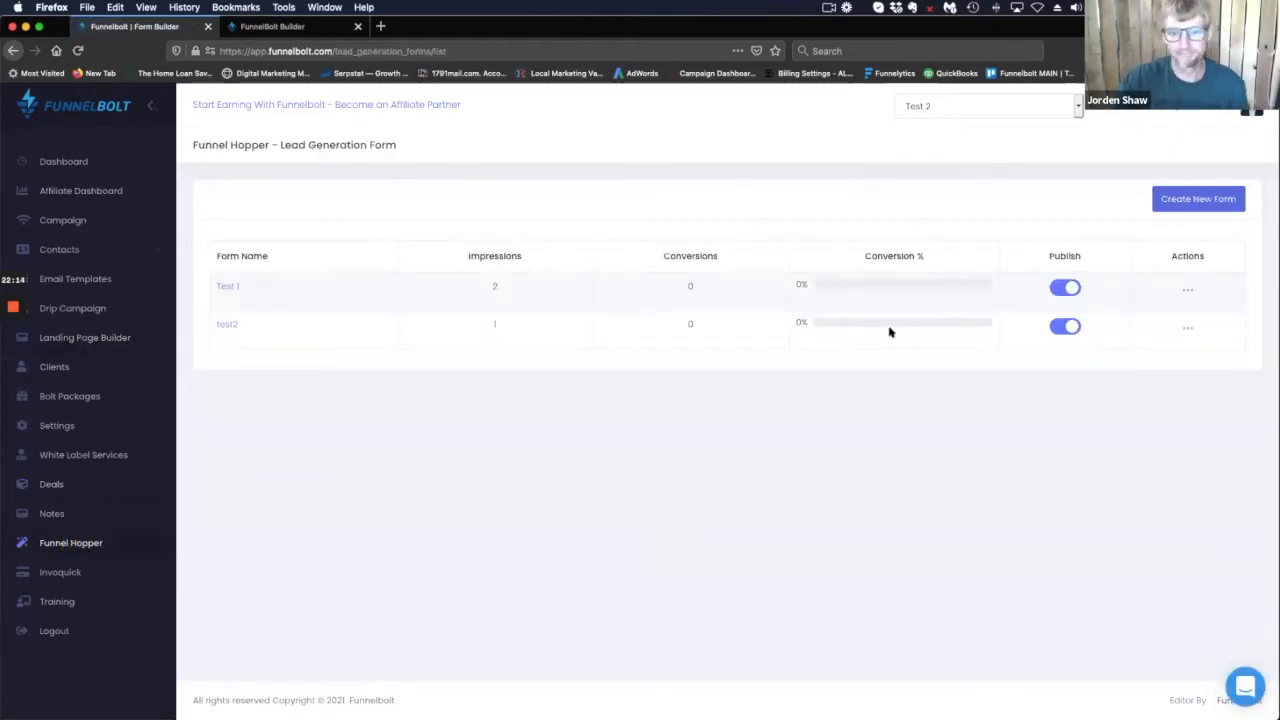
{"action": "left_click", "coordinate": [1180, 329]}
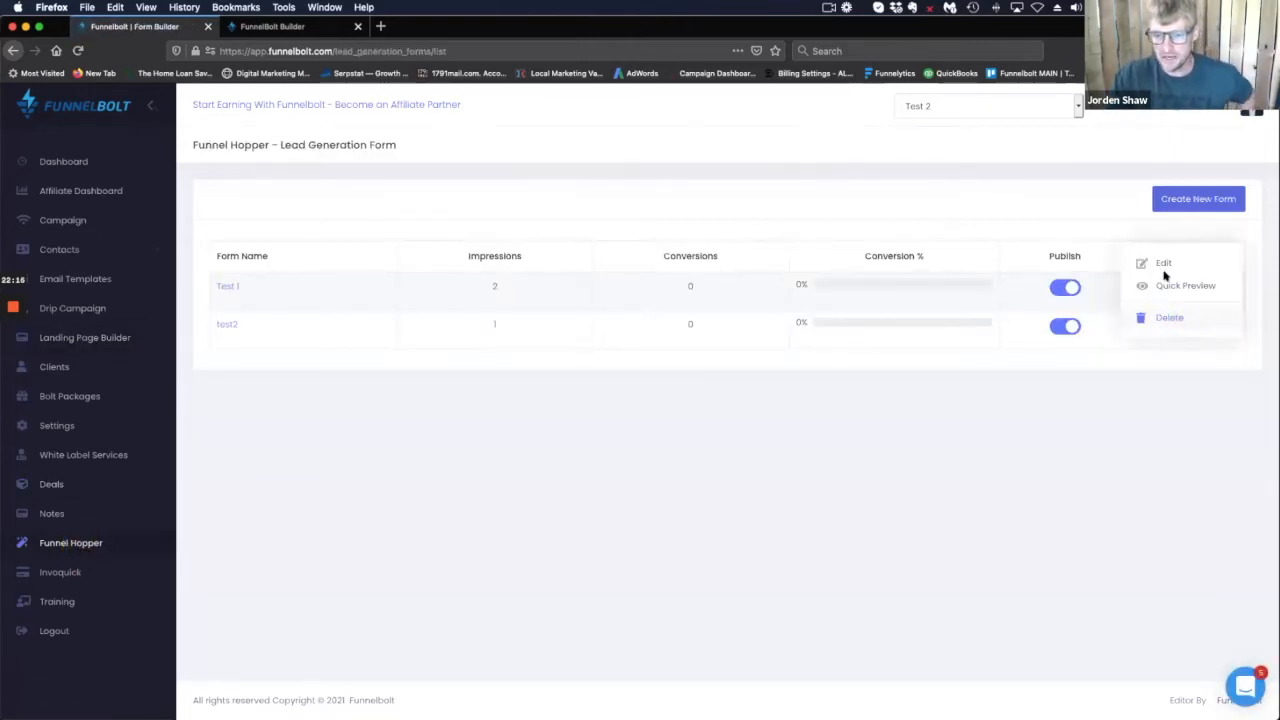
{"action": "left_click", "coordinate": [1166, 265]}
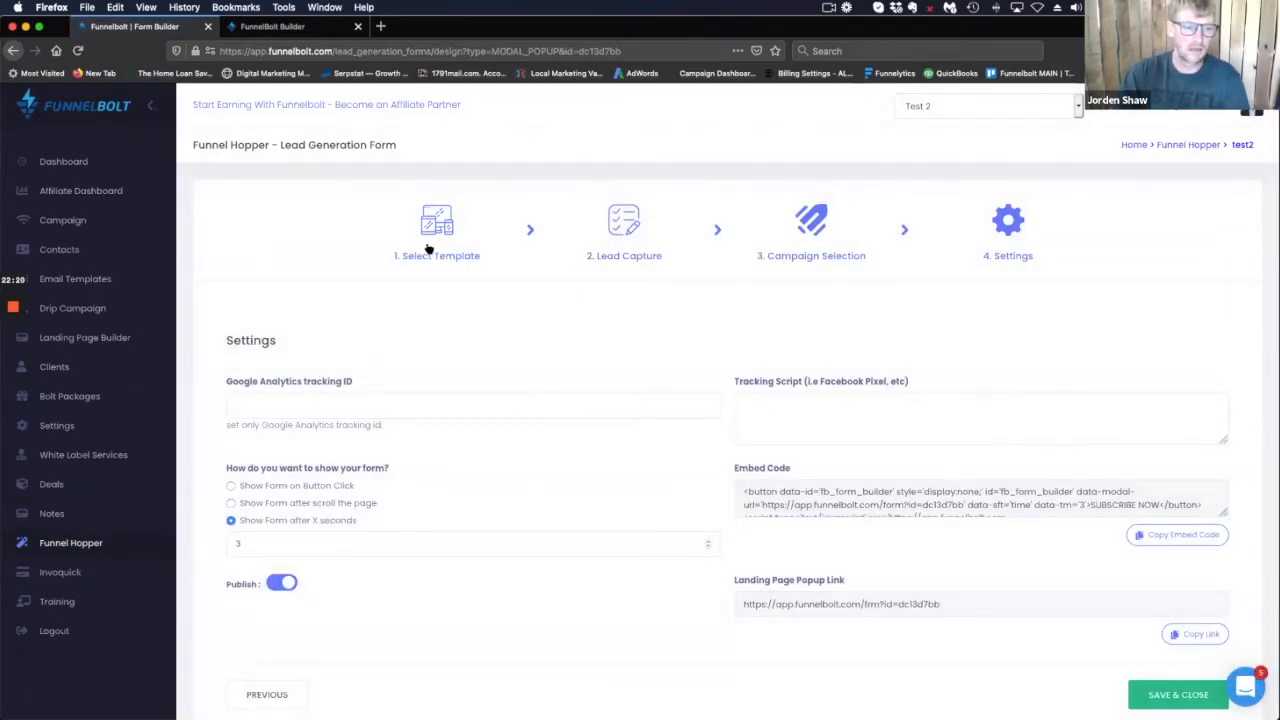
Go to the Lead Capture step of test2 and turn on Multi Steps (Survey) Form.
{"action": "left_click", "coordinate": [426, 247]}
{"action": "left_click", "coordinate": [618, 233]}
{"action": "scroll", "coordinate": [1130, 444], "scroll_direction": "down", "scroll_amount": 2}
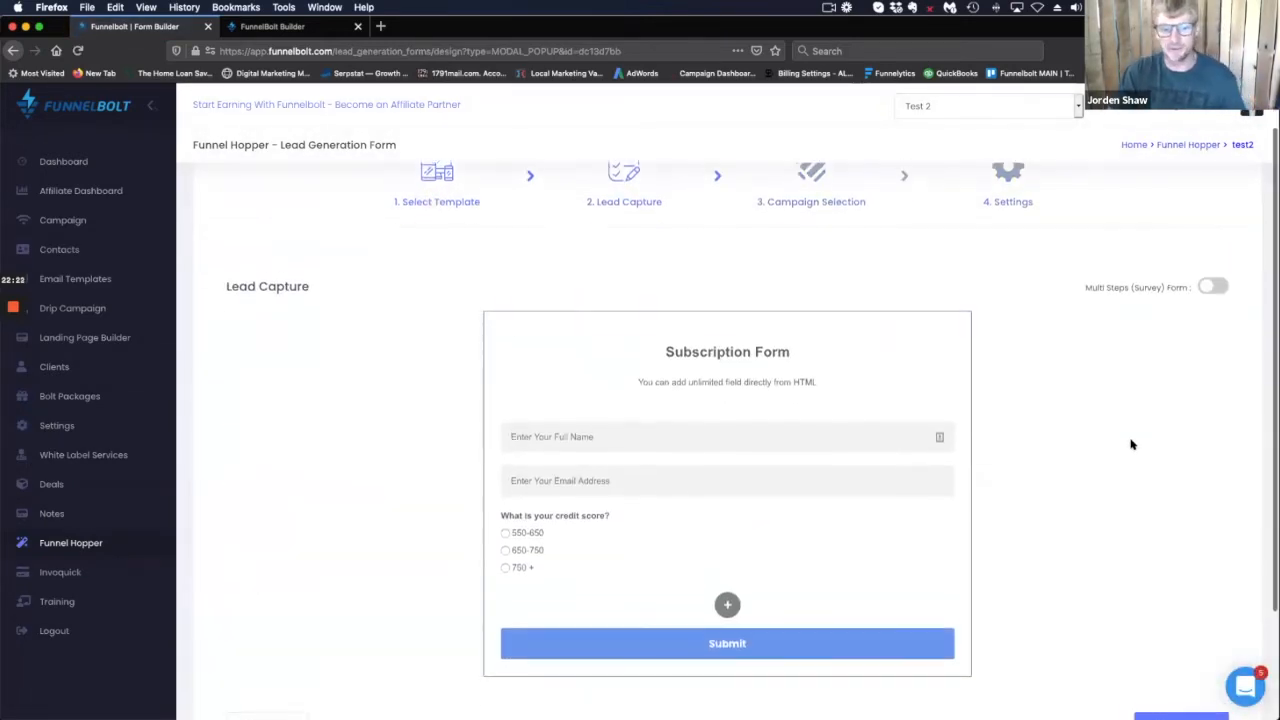
{"action": "left_click", "coordinate": [1211, 278]}
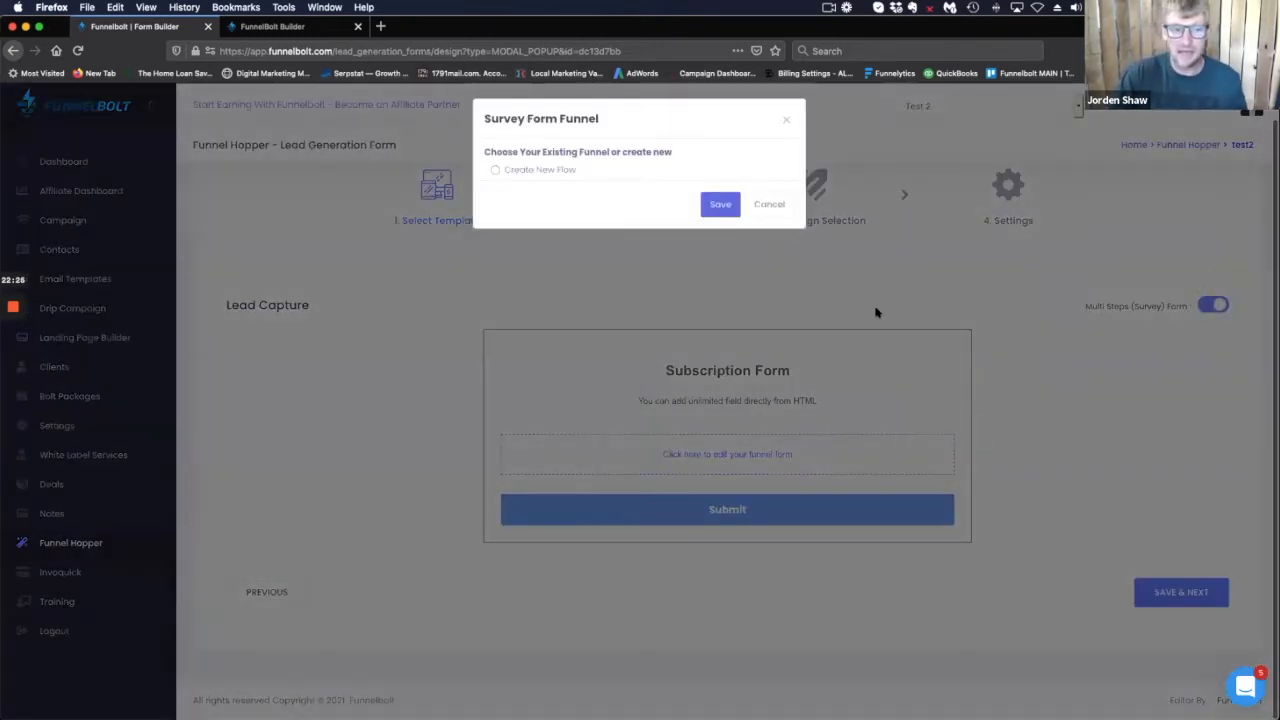
Create a new survey funnel flow named Flow1 and open it for editing.
{"action": "left_click", "coordinate": [495, 170]}
{"action": "type", "text": "Flow1"}
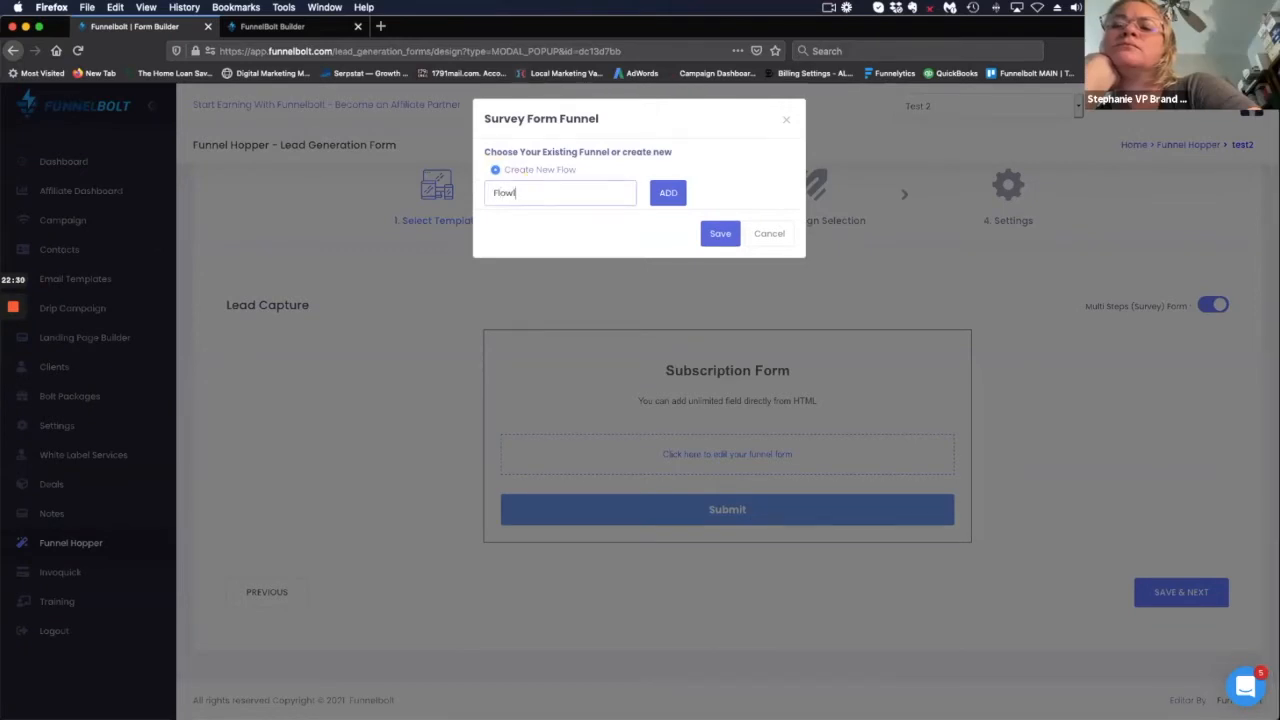
{"action": "left_click", "coordinate": [668, 196]}
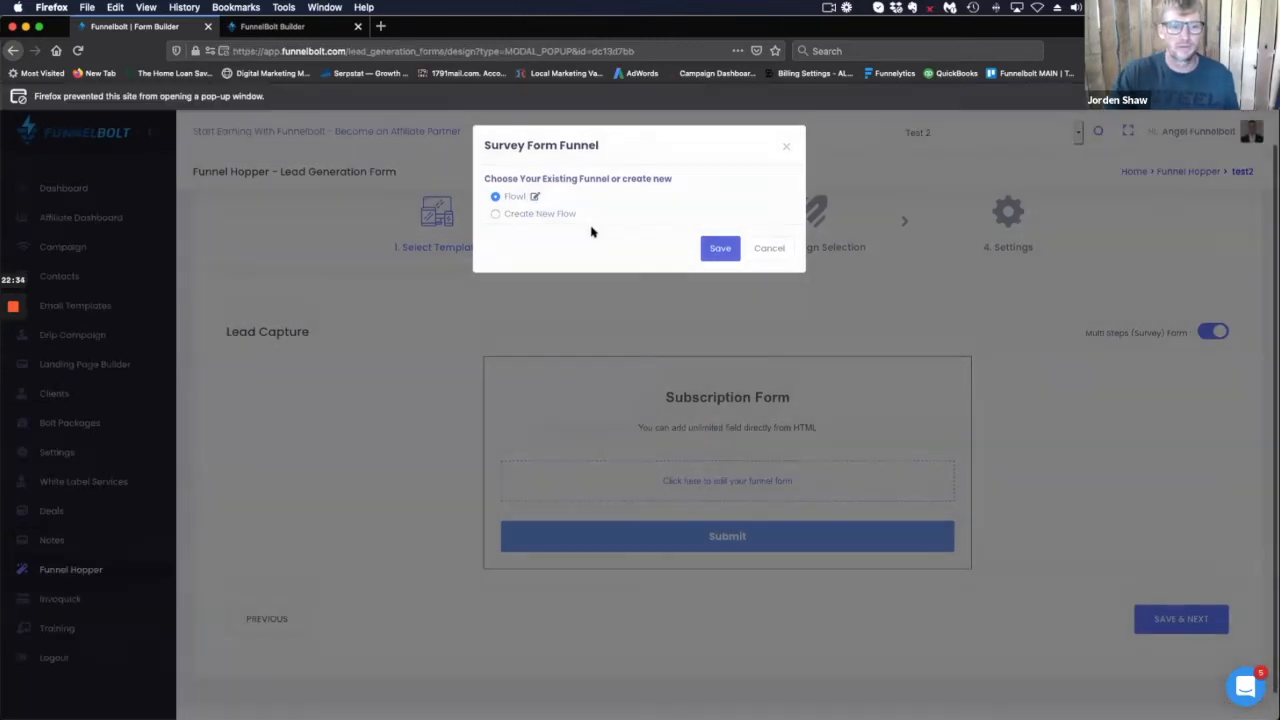
{"action": "left_click", "coordinate": [534, 197]}
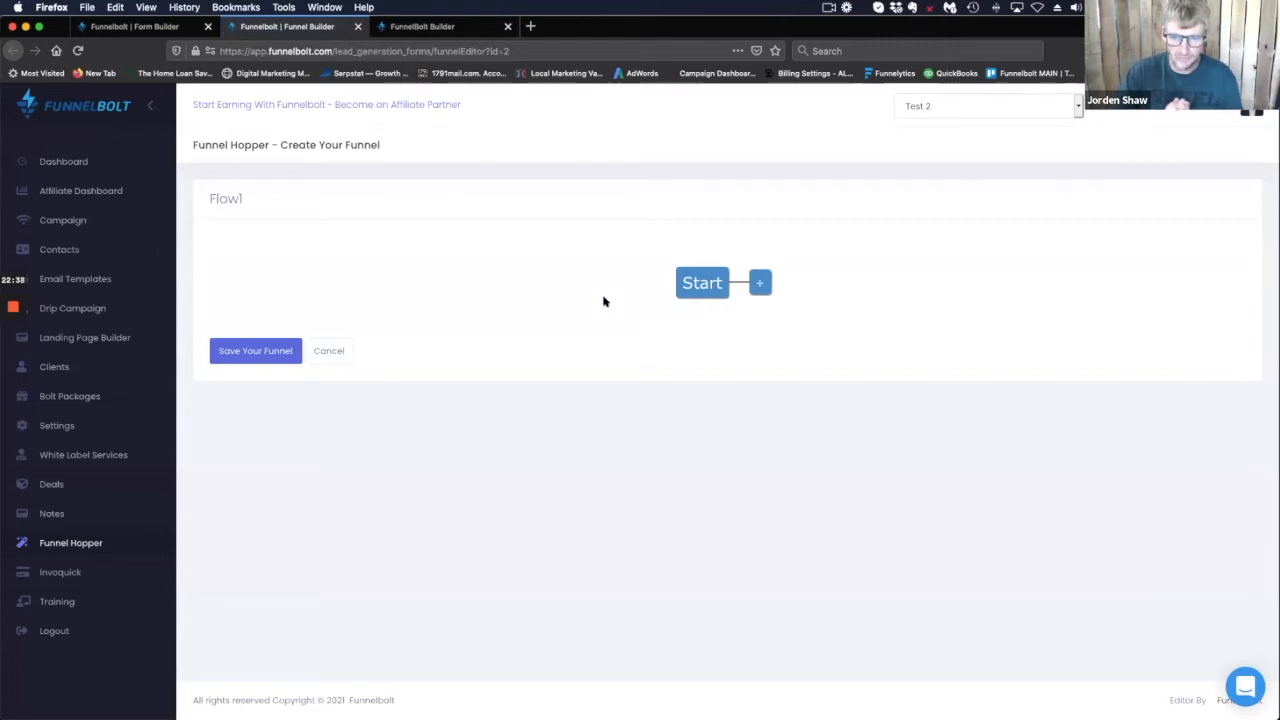
Add a question action after Start in Flow1, with the Text Input type and the CUSTOMER_FULL_NAME field.
{"action": "left_click", "coordinate": [760, 285]}
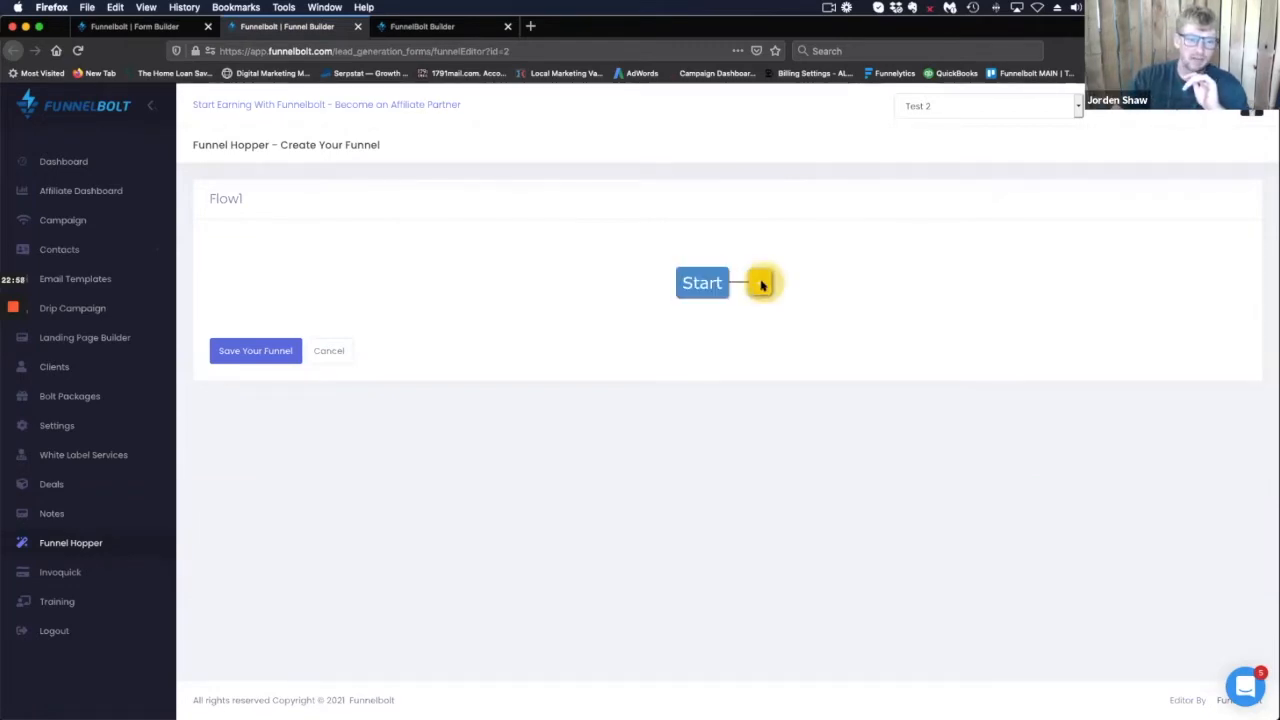
{"action": "left_click", "coordinate": [760, 284]}
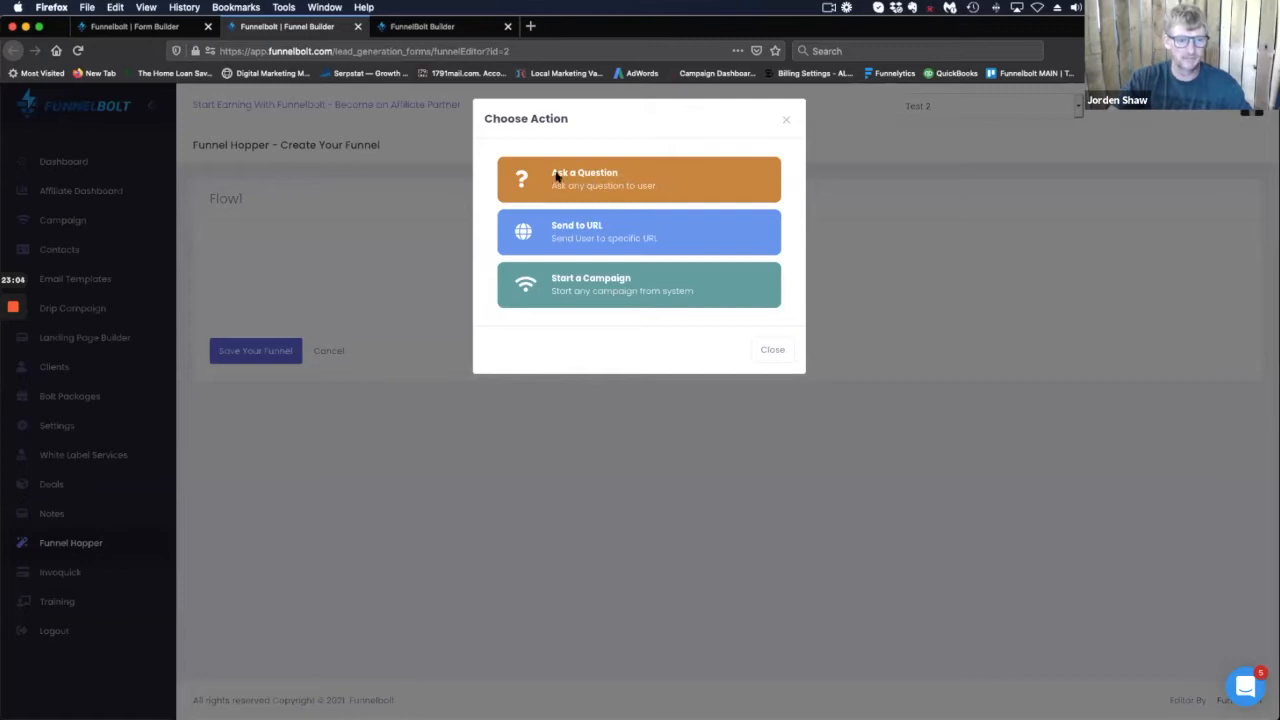
{"action": "left_click", "coordinate": [557, 177]}
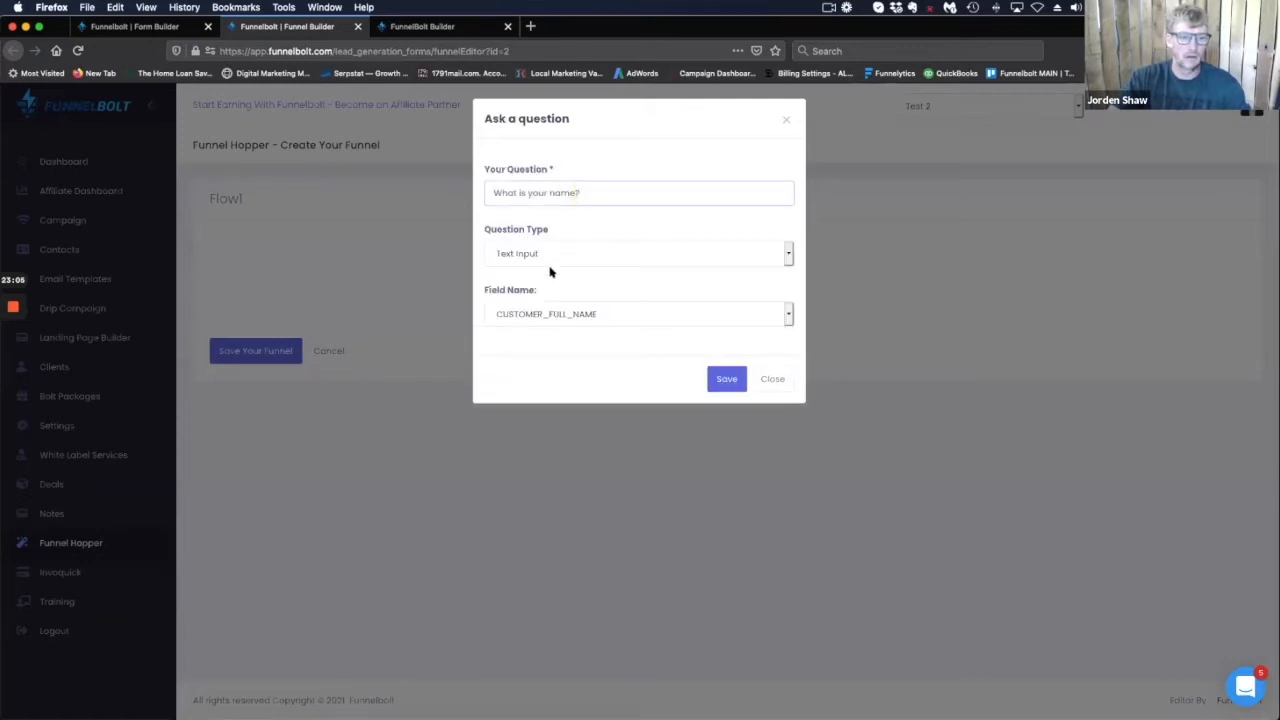
{"action": "left_click", "coordinate": [727, 377]}
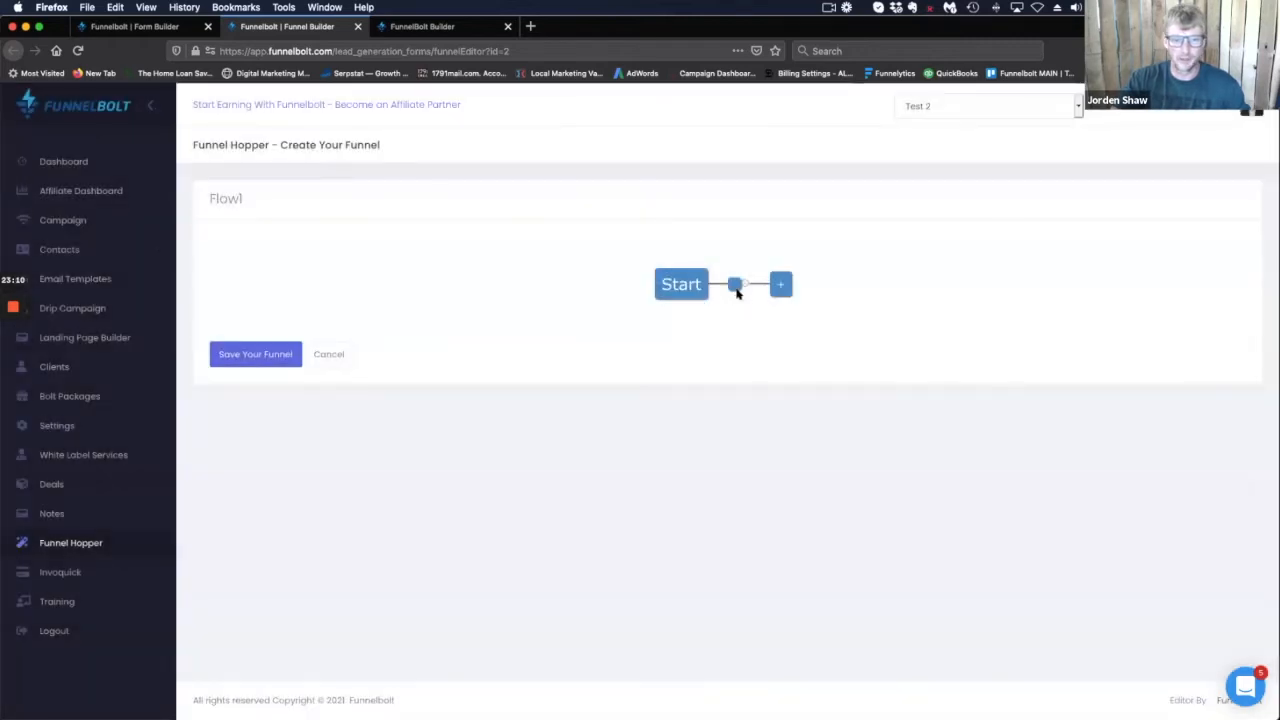
Edit the blank question after Start to read "What is your name?" and save it.
{"action": "left_click", "coordinate": [735, 285]}
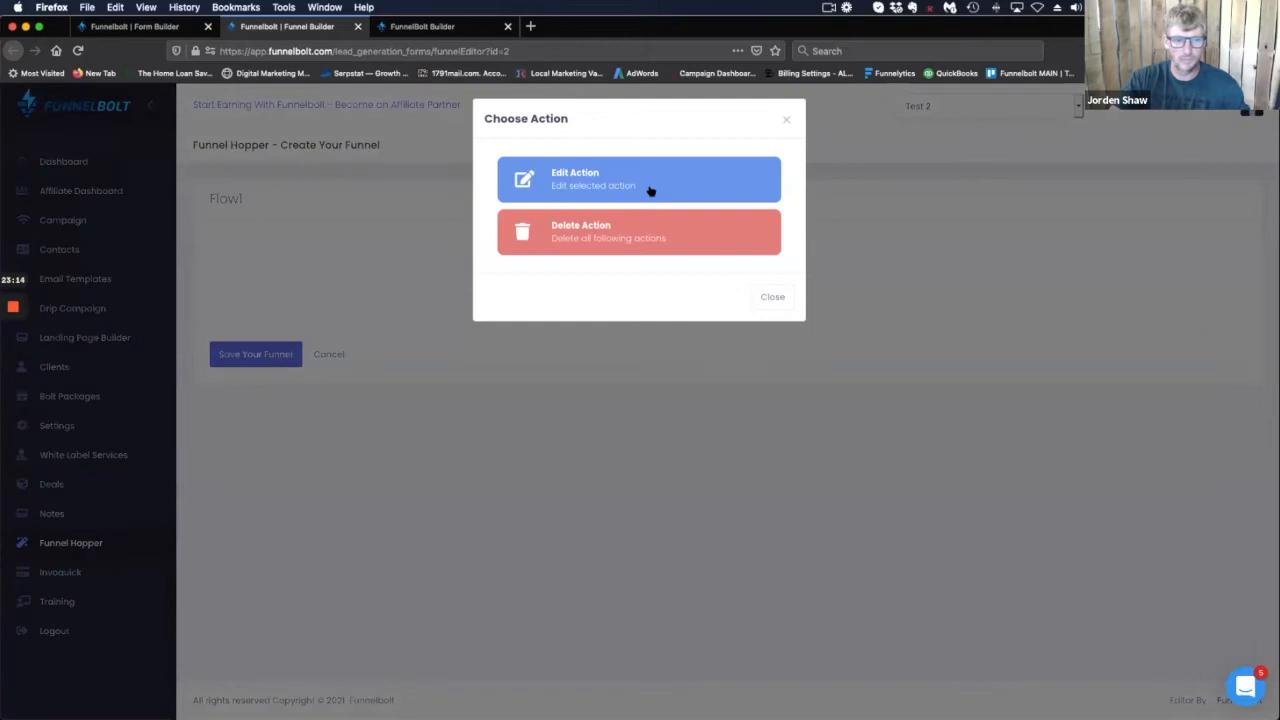
{"action": "left_click", "coordinate": [649, 187]}
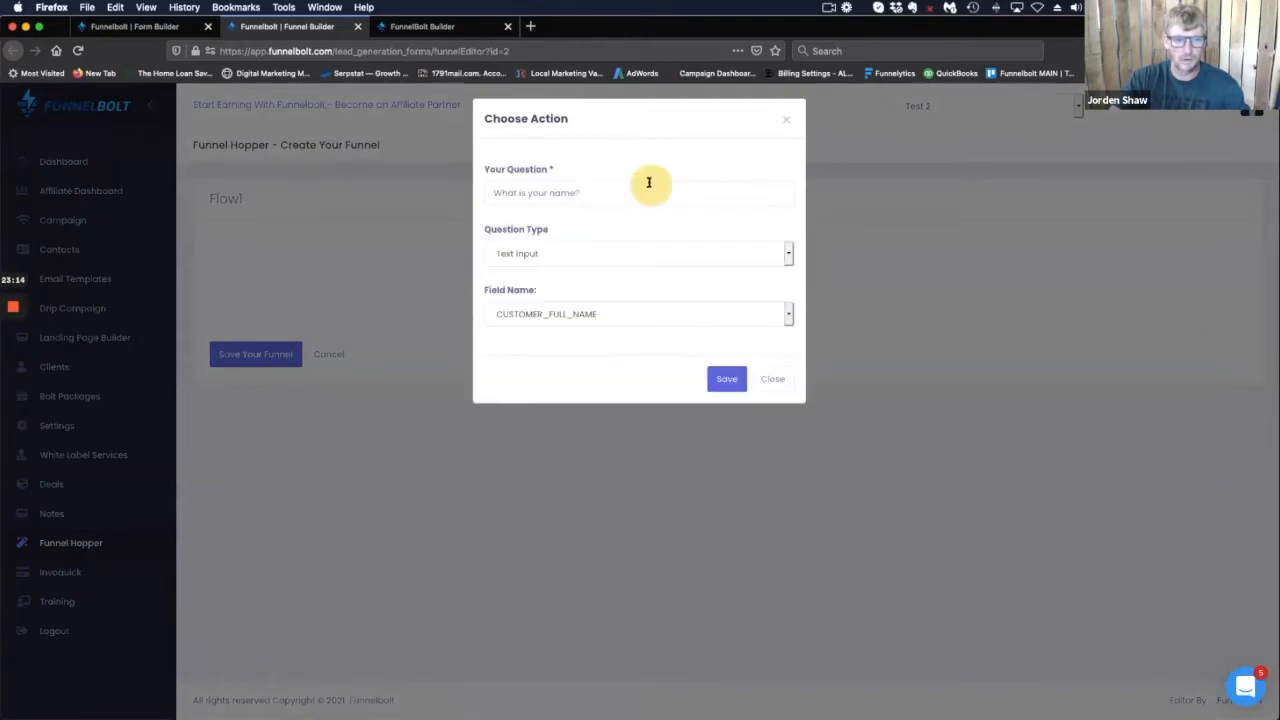
{"action": "left_click", "coordinate": [590, 190]}
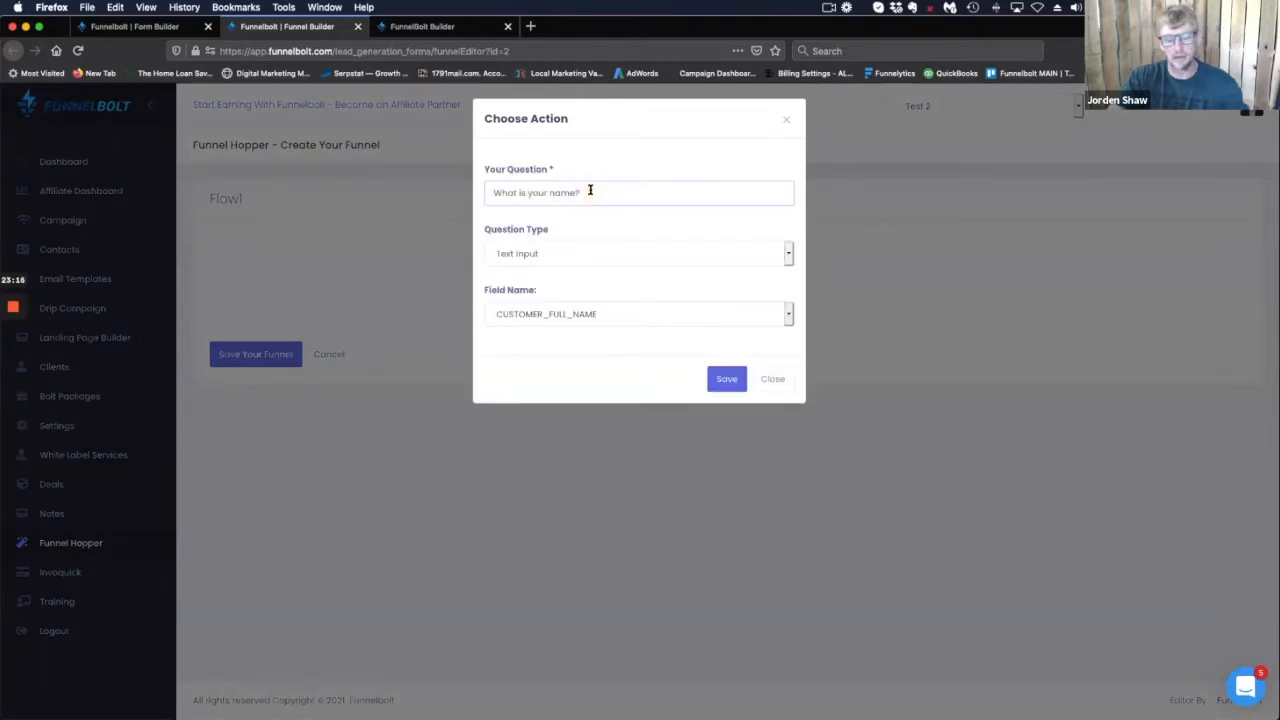
{"action": "type", "text": "What is your name"}
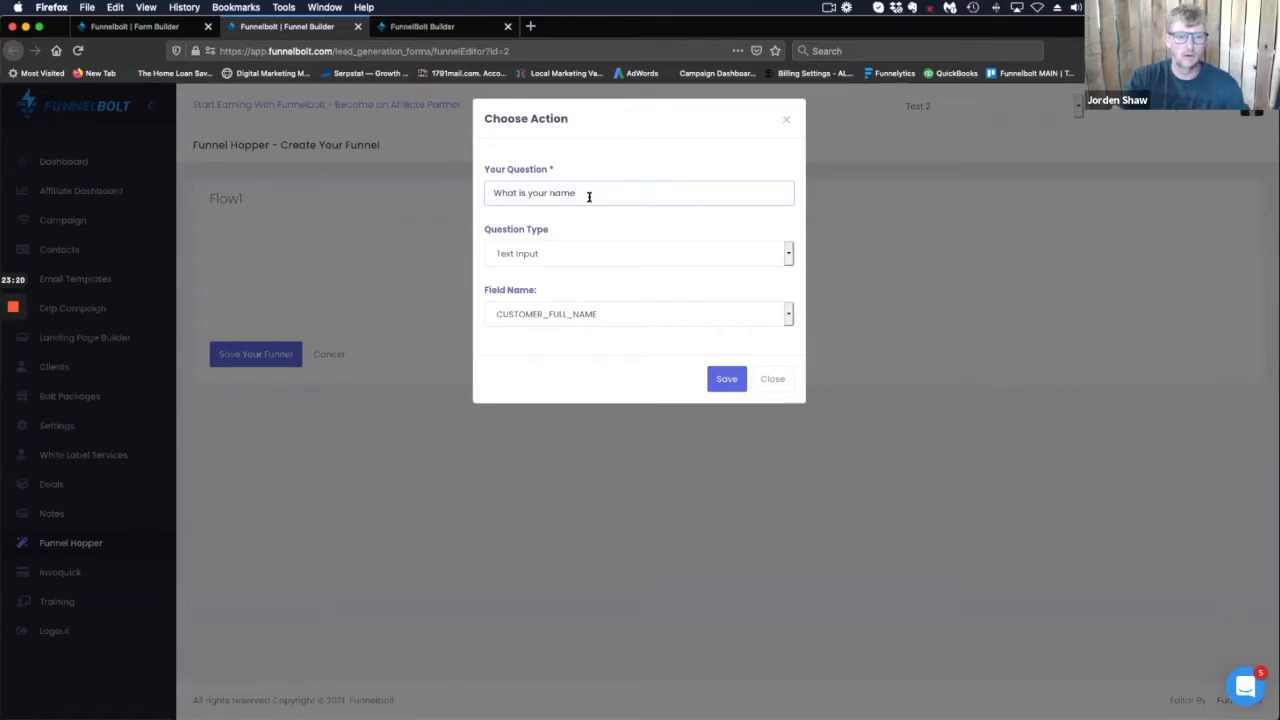
{"action": "left_click", "coordinate": [726, 379]}
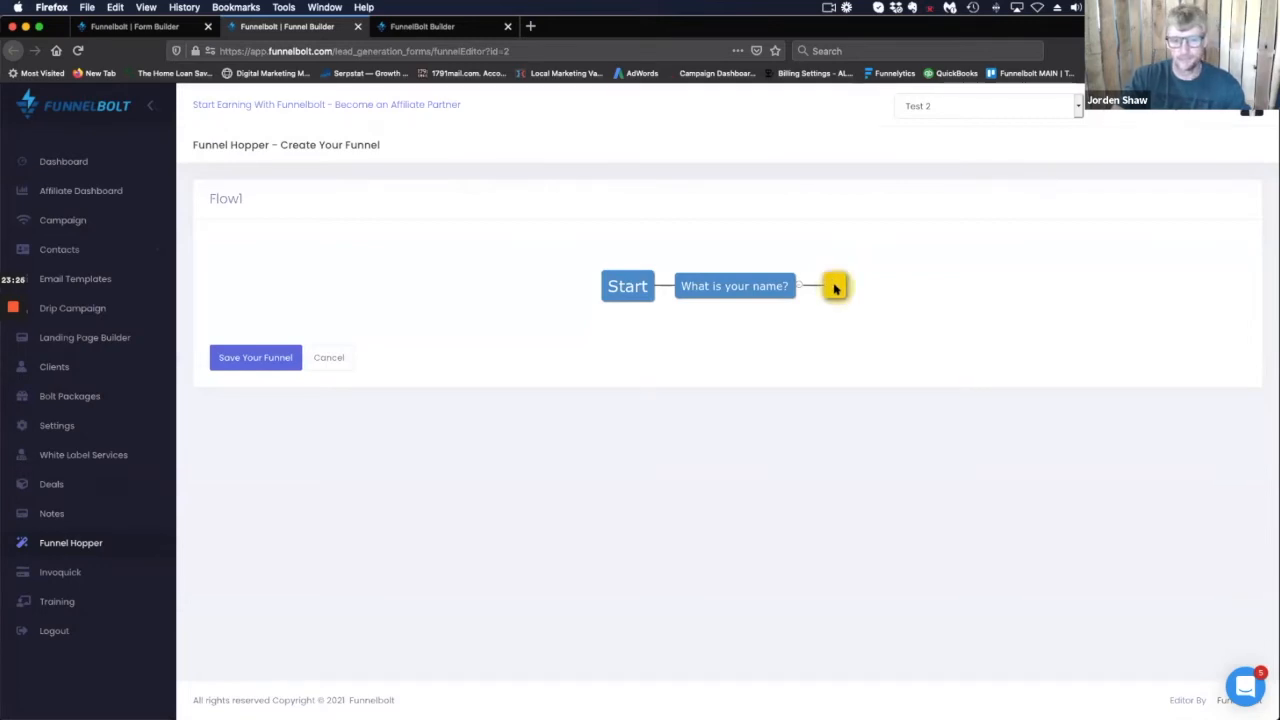
Start a Radio Button (Single Choice) question after the name question, worded "What is your credit score?".
{"action": "left_click", "coordinate": [835, 288]}
{"action": "left_click", "coordinate": [600, 166]}
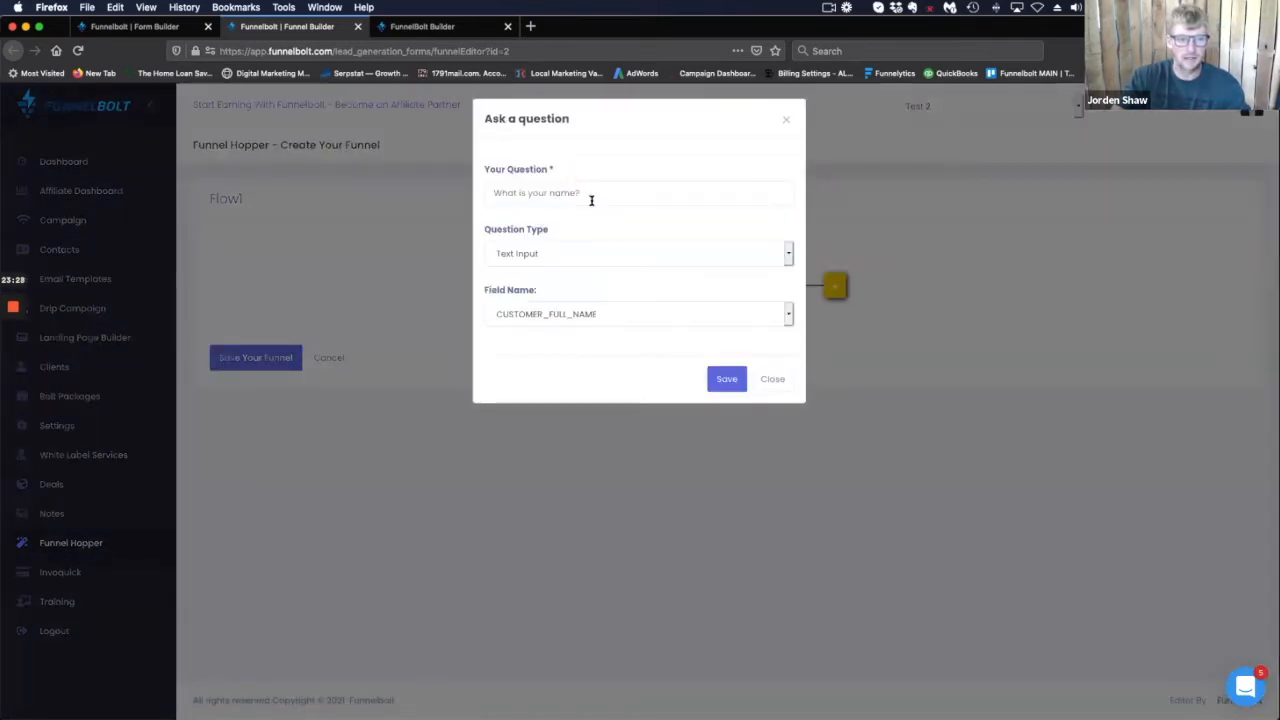
{"action": "left_click_drag", "start_coordinate": [787, 253], "coordinate": [751, 285]}
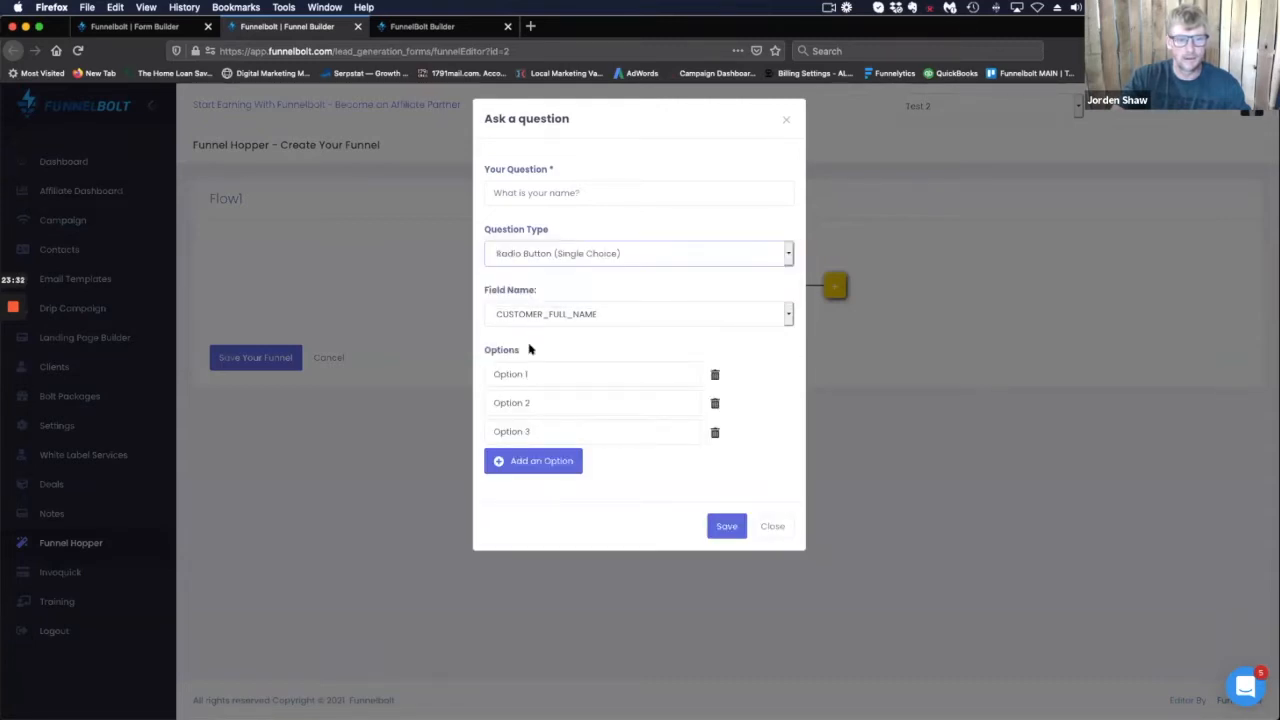
{"action": "left_click", "coordinate": [581, 190]}
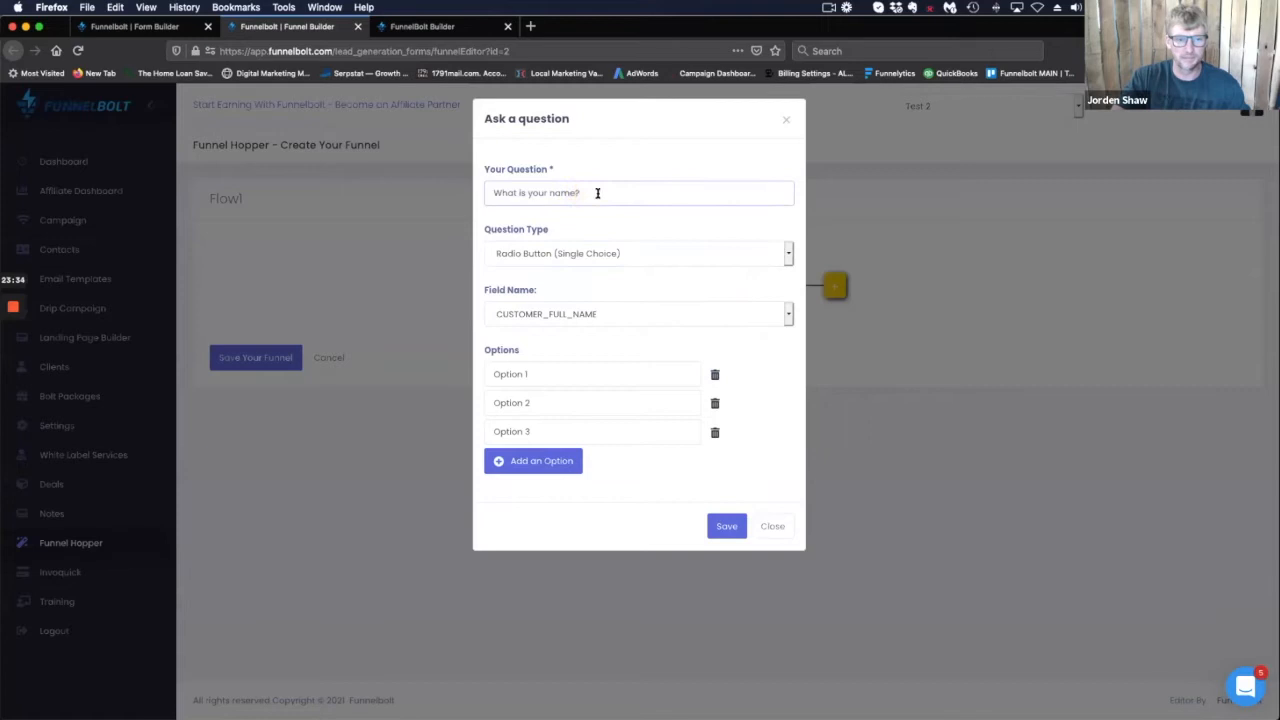
{"action": "type", "text": "What is you"}
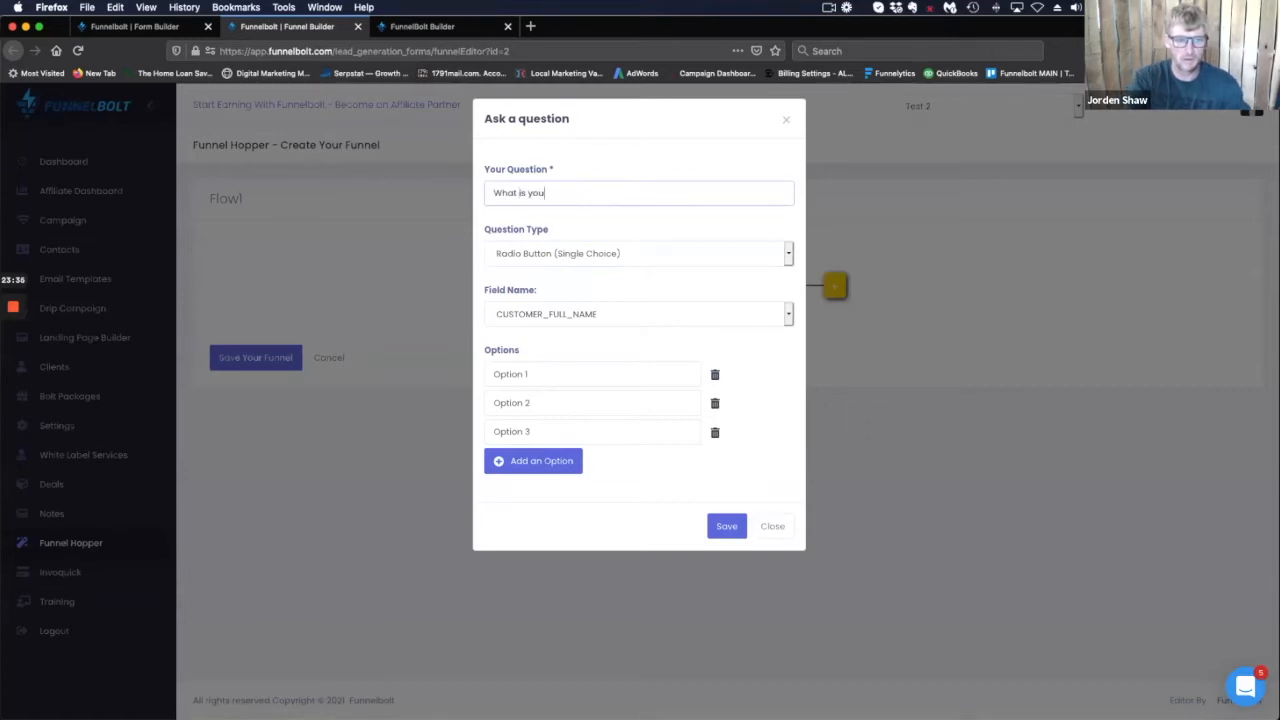
{"action": "type", "text": "r credit score"}
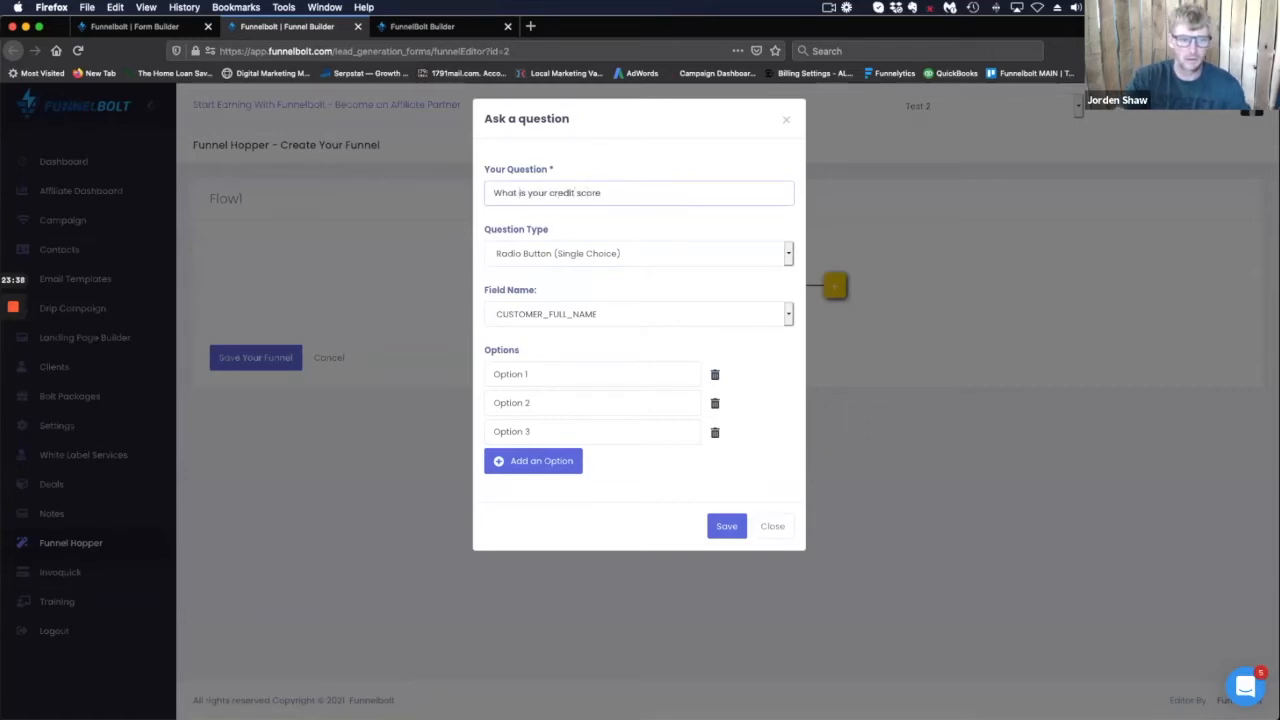
{"action": "type", "text": "?"}
Set the credit score question's answer options to 550-650, 650-750 and 750+, and save the question.
{"action": "left_click_drag", "start_coordinate": [530, 374], "coordinate": [474, 367]}
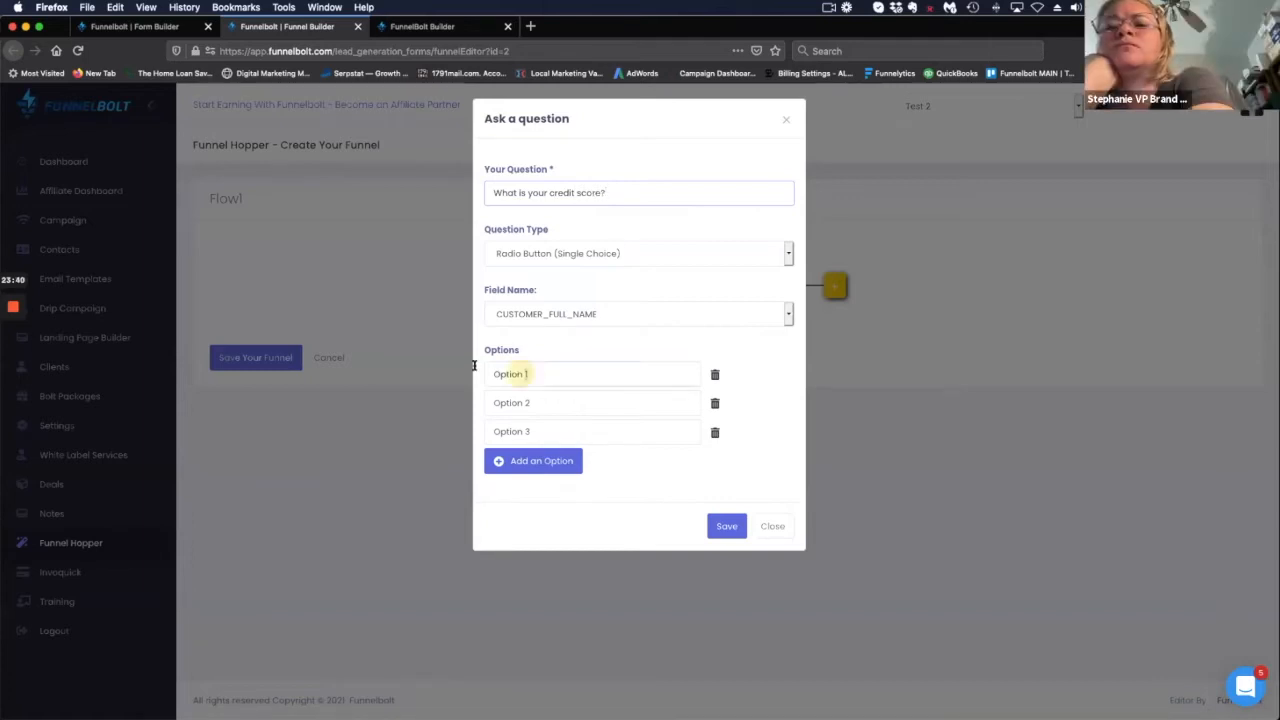
{"action": "type", "text": "550-60"}
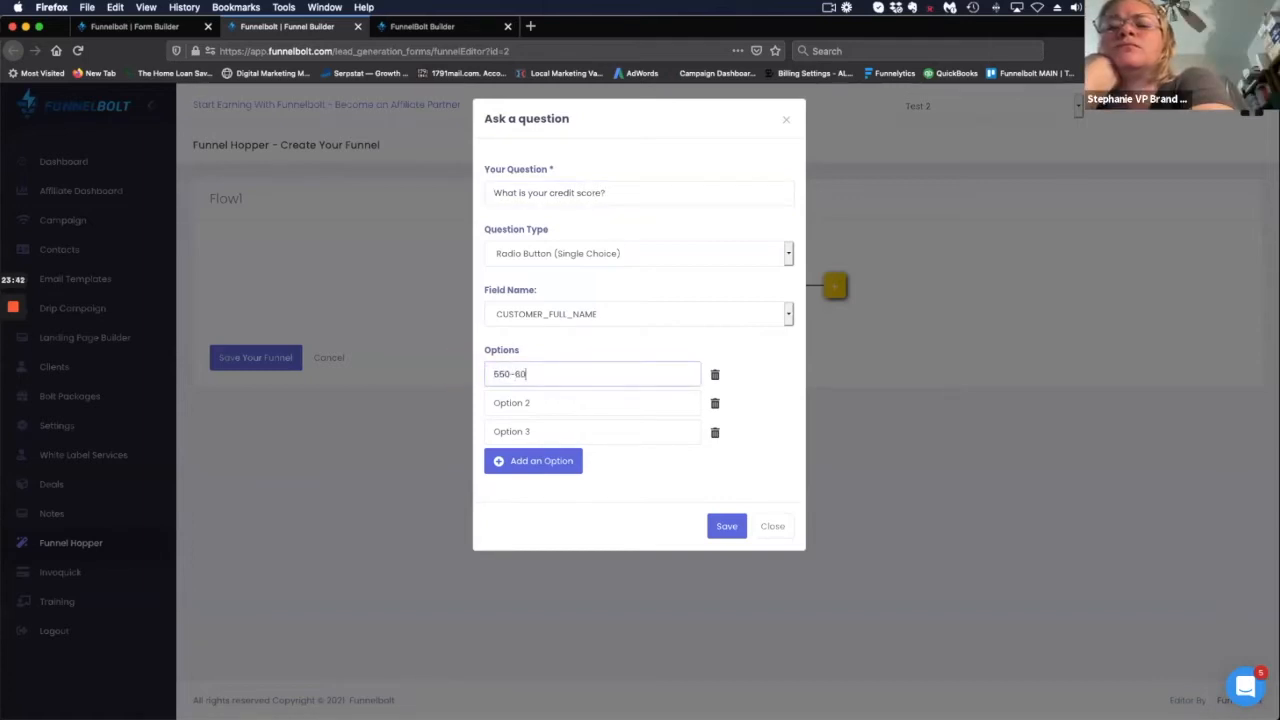
{"action": "key", "text": "BackSpace"}
{"action": "type", "text": "50"}
{"action": "left_click_drag", "start_coordinate": [530, 402], "coordinate": [464, 402]}
{"action": "type", "text": "650-750"}
{"action": "left_click_drag", "start_coordinate": [540, 431], "coordinate": [465, 429]}
{"action": "type", "text": "750+"}
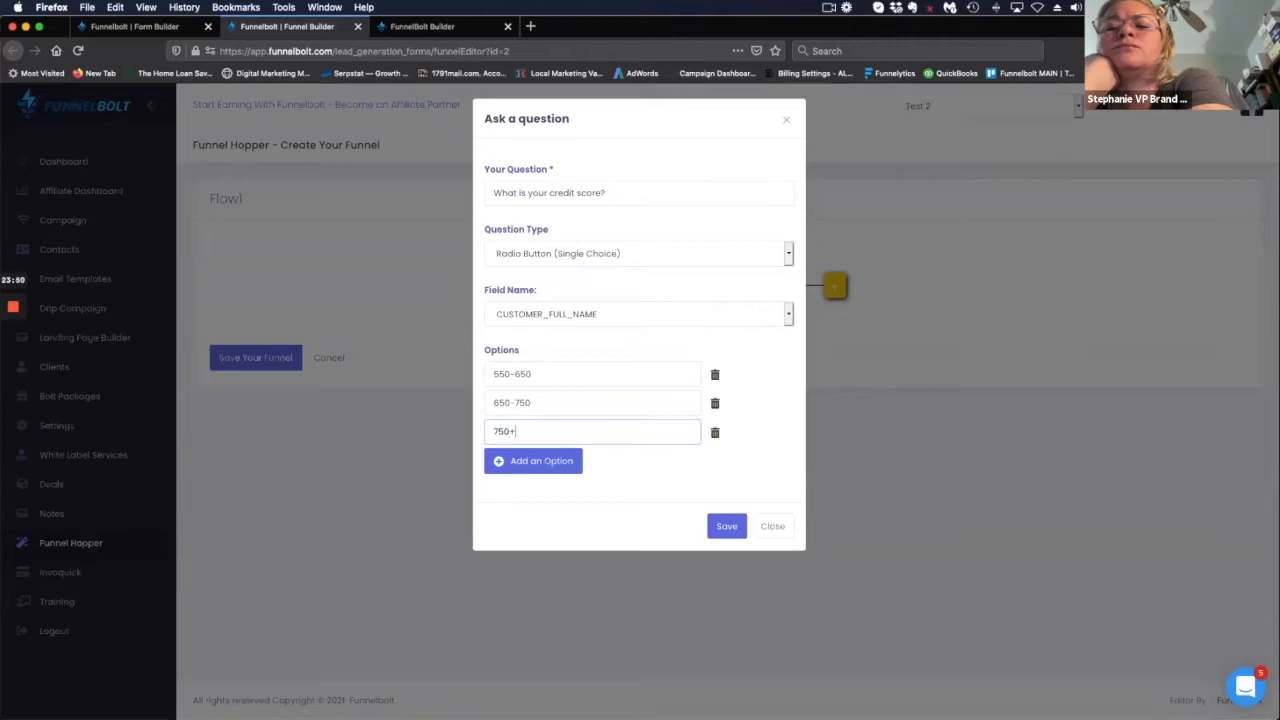
{"action": "left_click", "coordinate": [729, 525]}
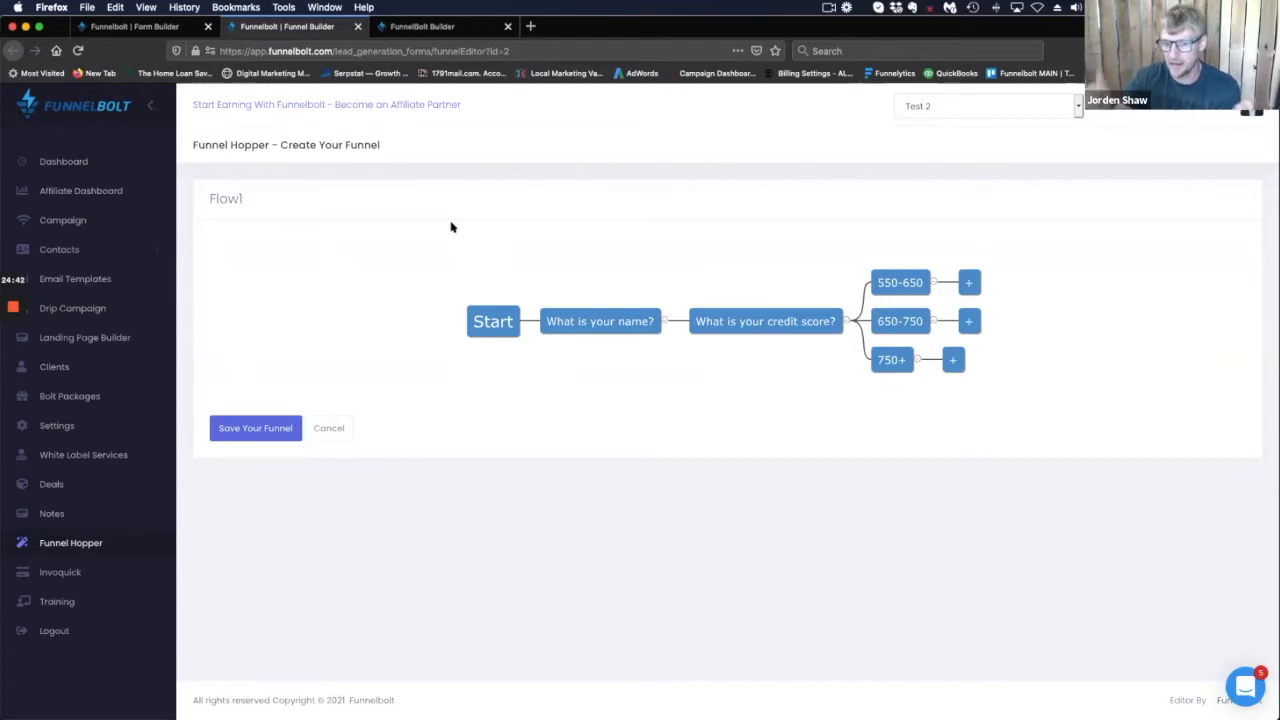
{"action": "left_click", "coordinate": [968, 283]}
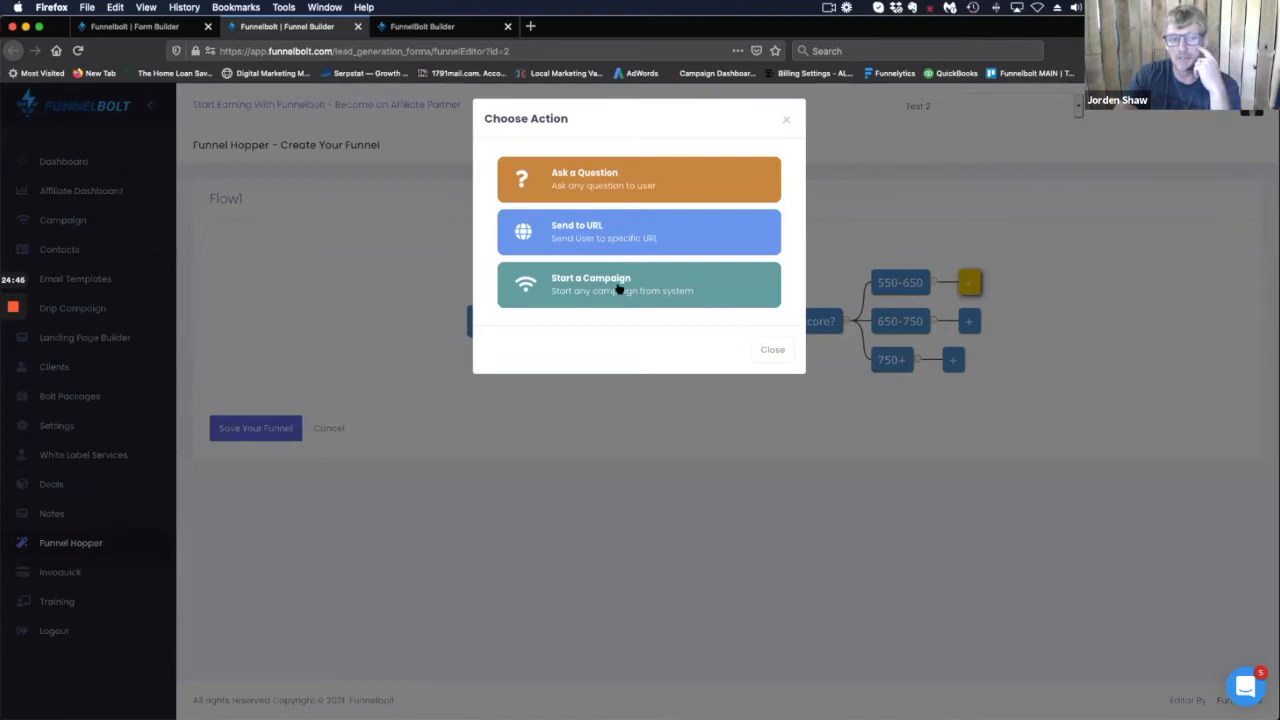
{"action": "left_click", "coordinate": [620, 289]}
{"action": "left_click", "coordinate": [770, 244]}
Add a Start a Campaign action to the 650-750 branch, using the test campaign.
{"action": "left_click", "coordinate": [968, 321]}
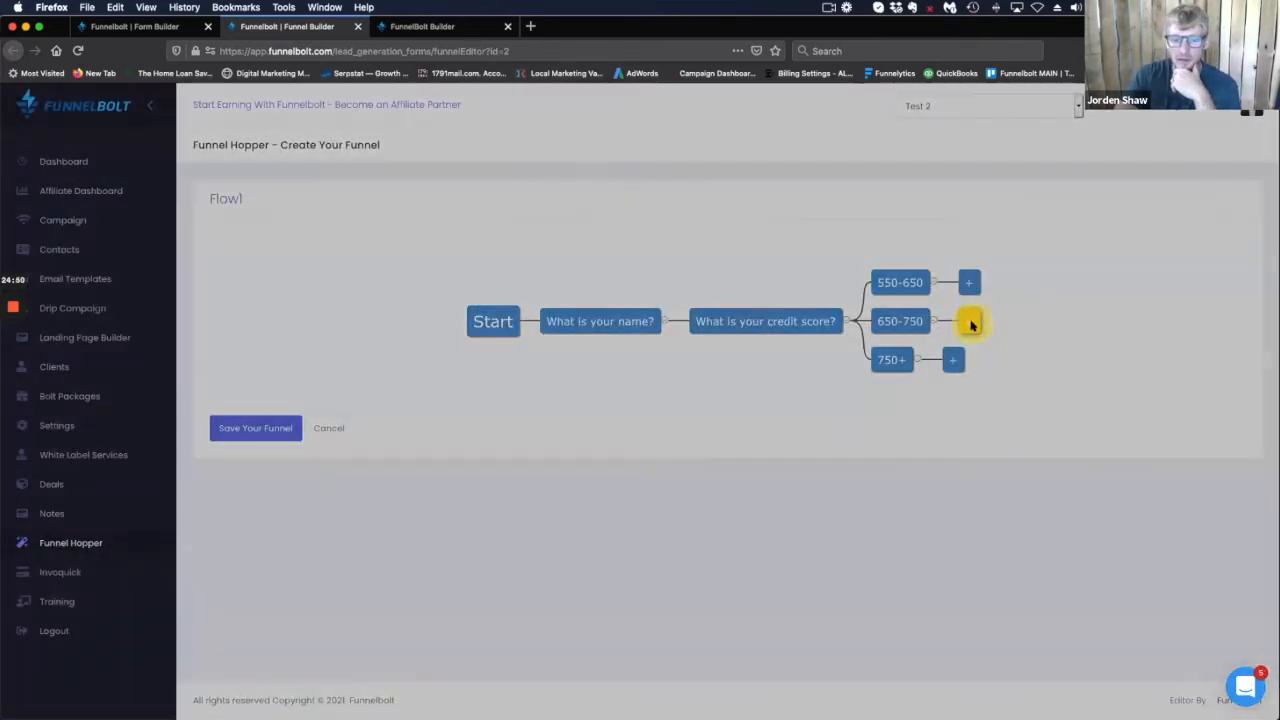
{"action": "left_click", "coordinate": [610, 287]}
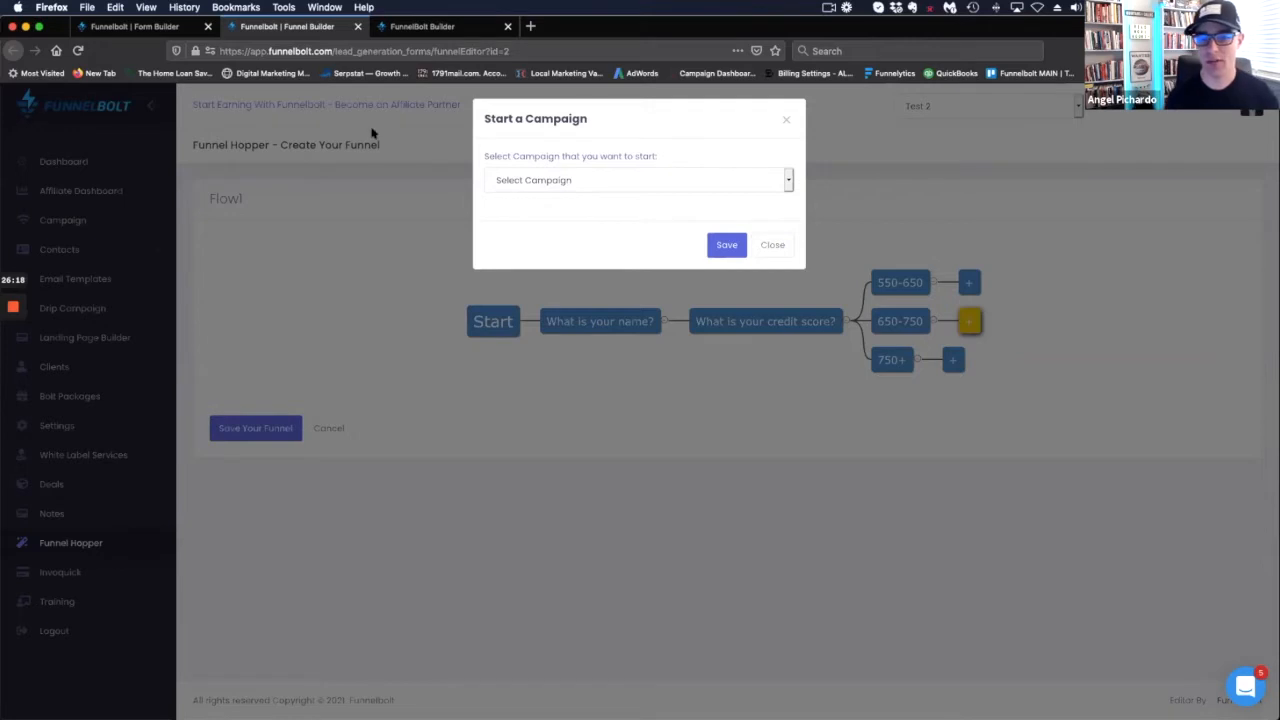
{"action": "left_click", "coordinate": [757, 185]}
{"action": "left_click", "coordinate": [748, 189]}
{"action": "left_click", "coordinate": [727, 245]}
{"action": "left_click", "coordinate": [919, 285]}
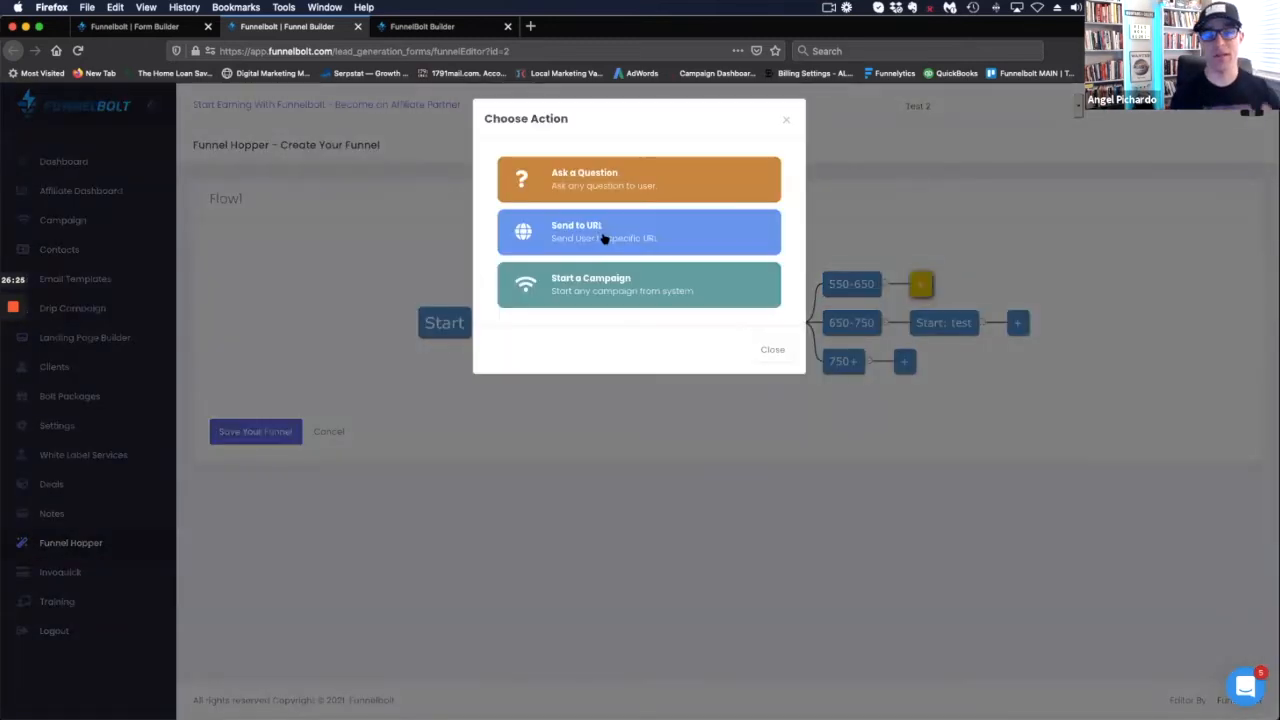
{"action": "left_click", "coordinate": [603, 238]}
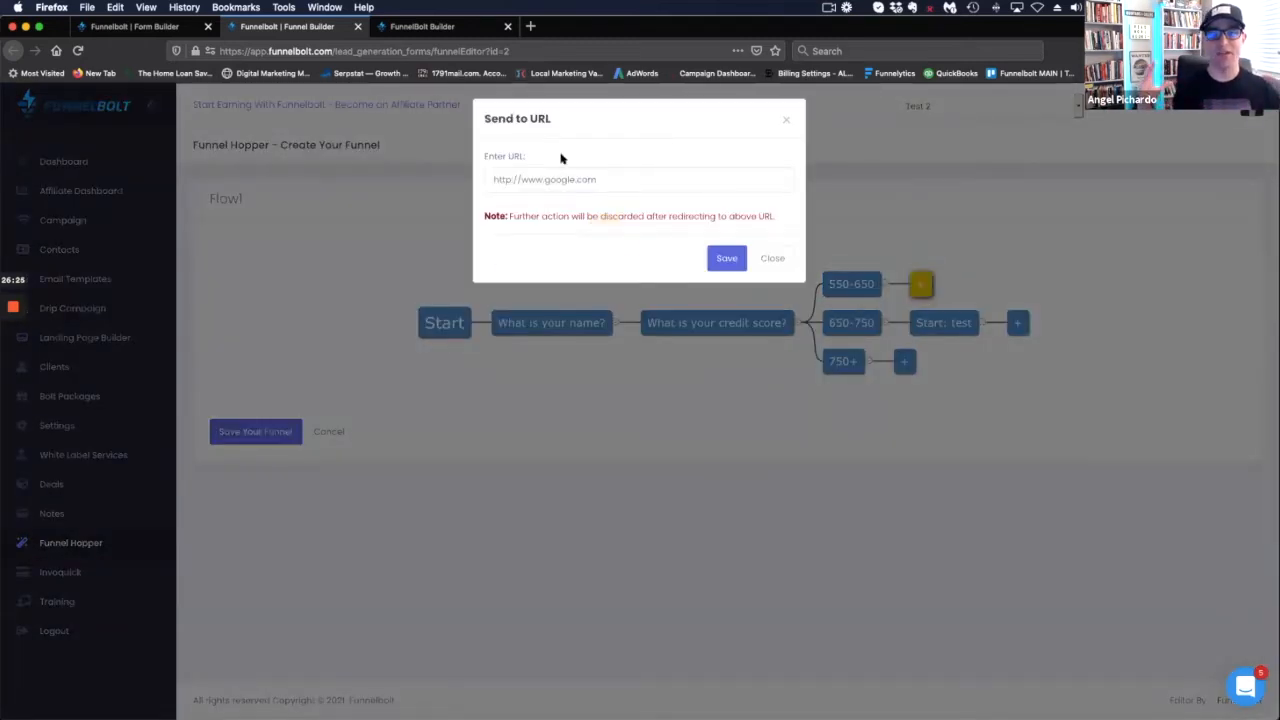
{"action": "left_click", "coordinate": [584, 179]}
{"action": "type", "text": "www.repairyourcredit.com"}
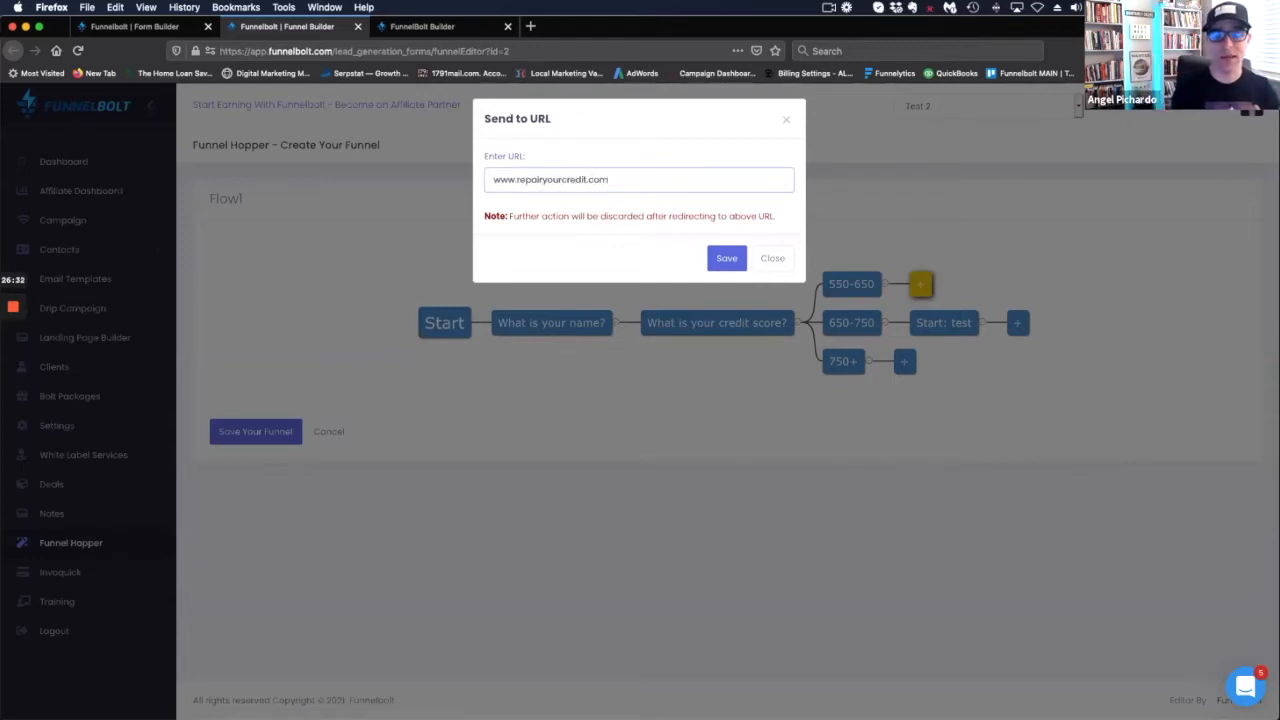
{"action": "left_click", "coordinate": [726, 258]}
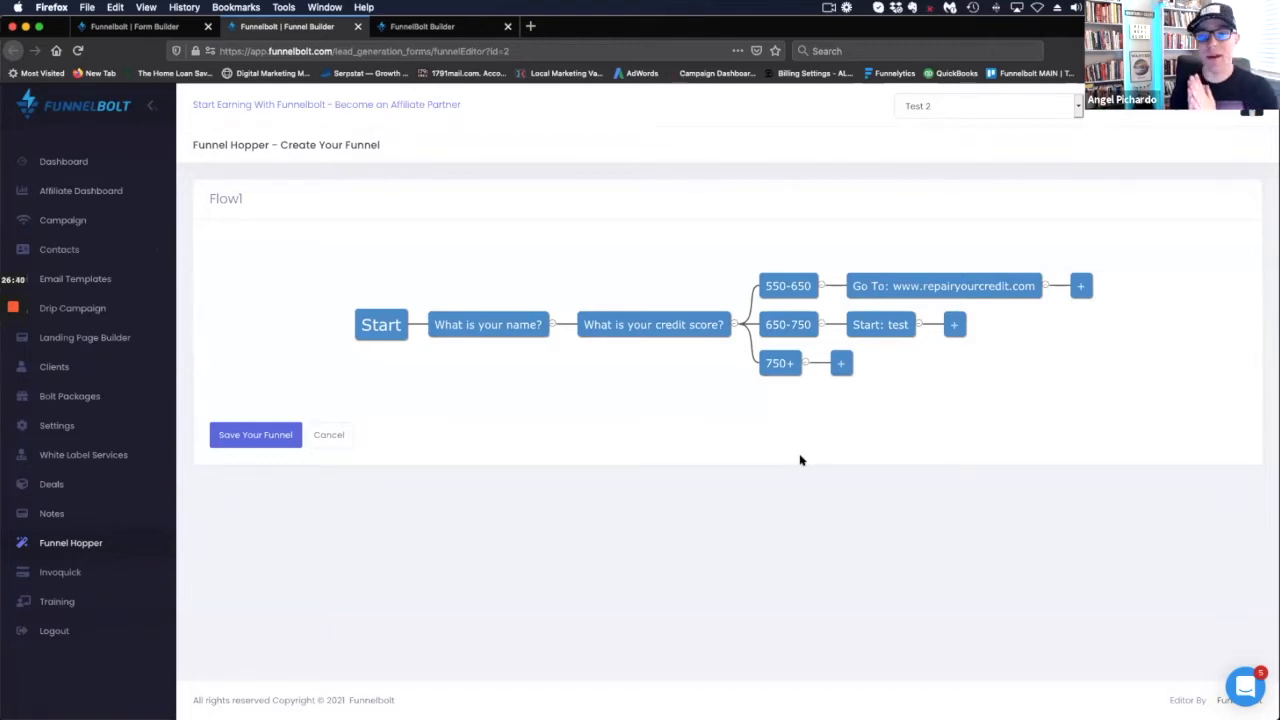
Start a question action on the 750+ branch and word it "How much money do you have in your bank account right now?".
{"action": "left_click", "coordinate": [840, 364]}
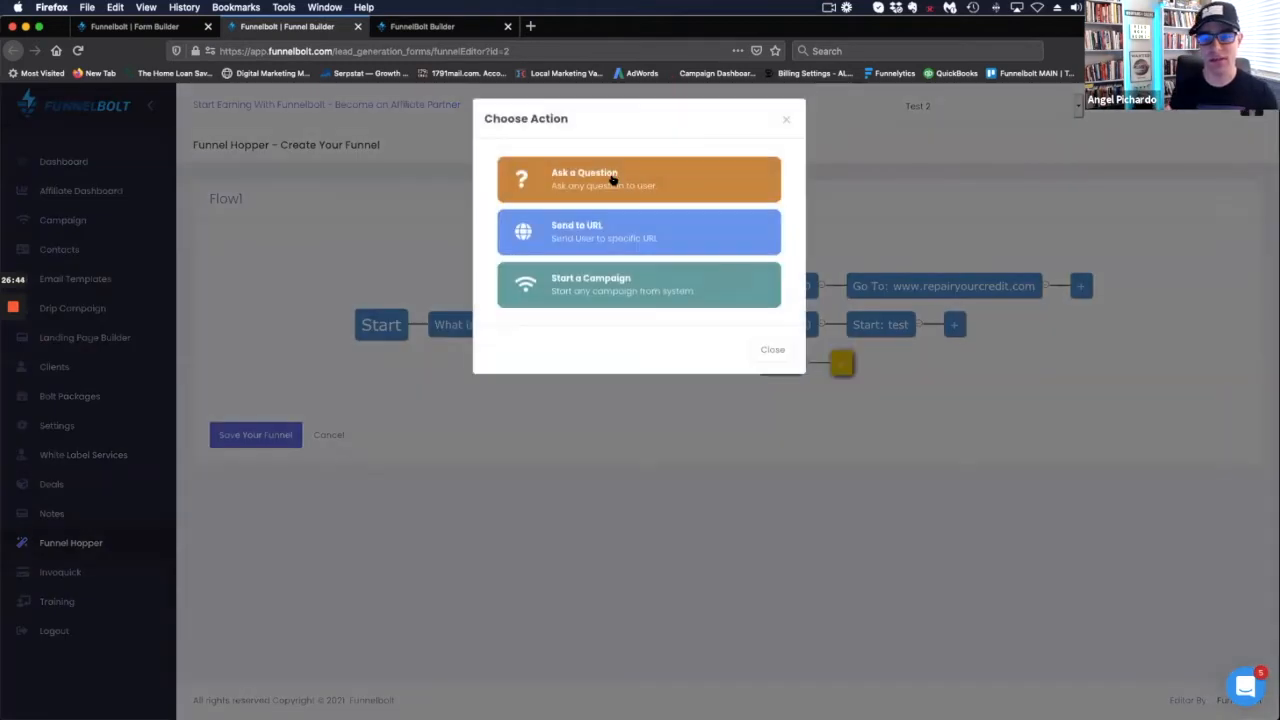
{"action": "left_click", "coordinate": [587, 179]}
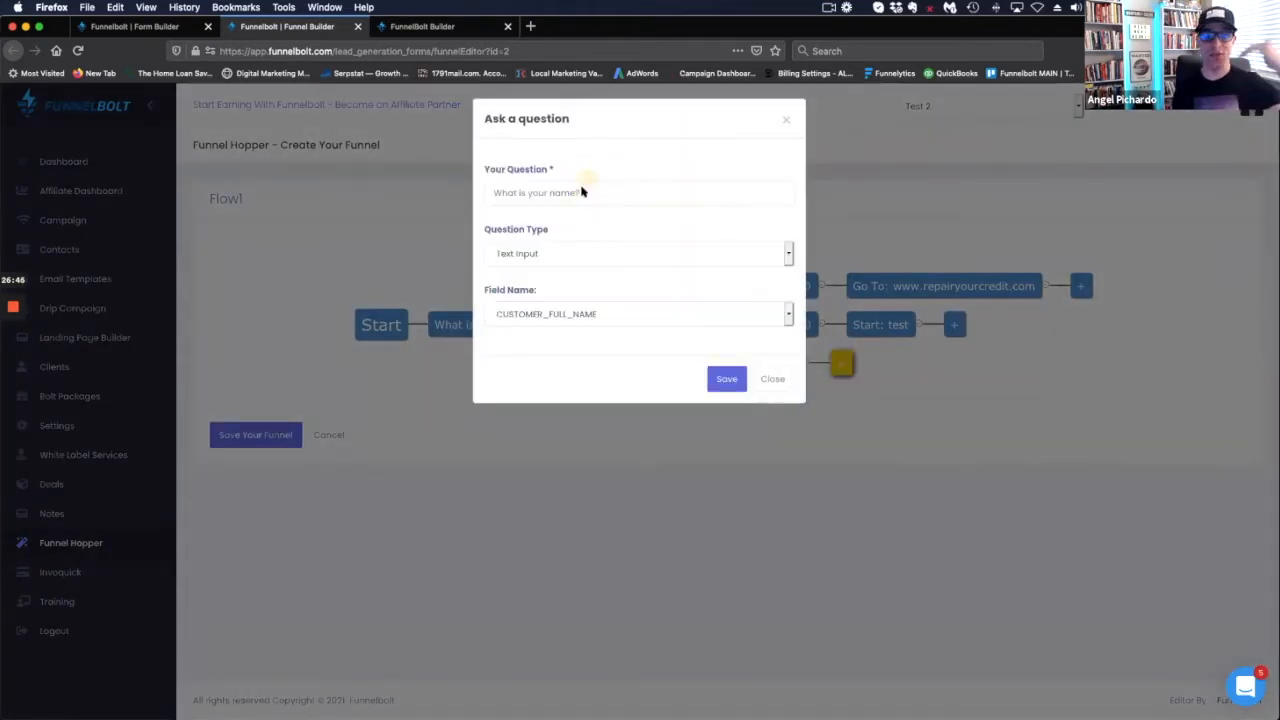
{"action": "left_click", "coordinate": [577, 193]}
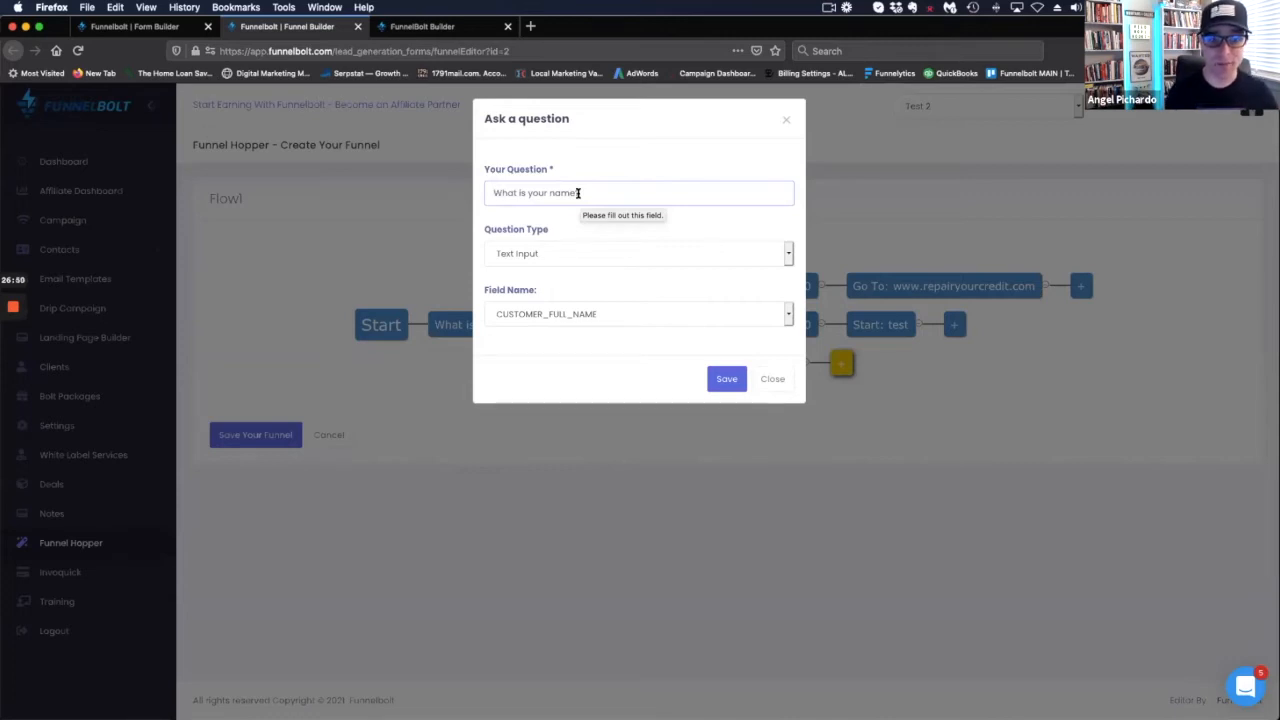
{"action": "type", "text": "How much money do you have in your ba"}
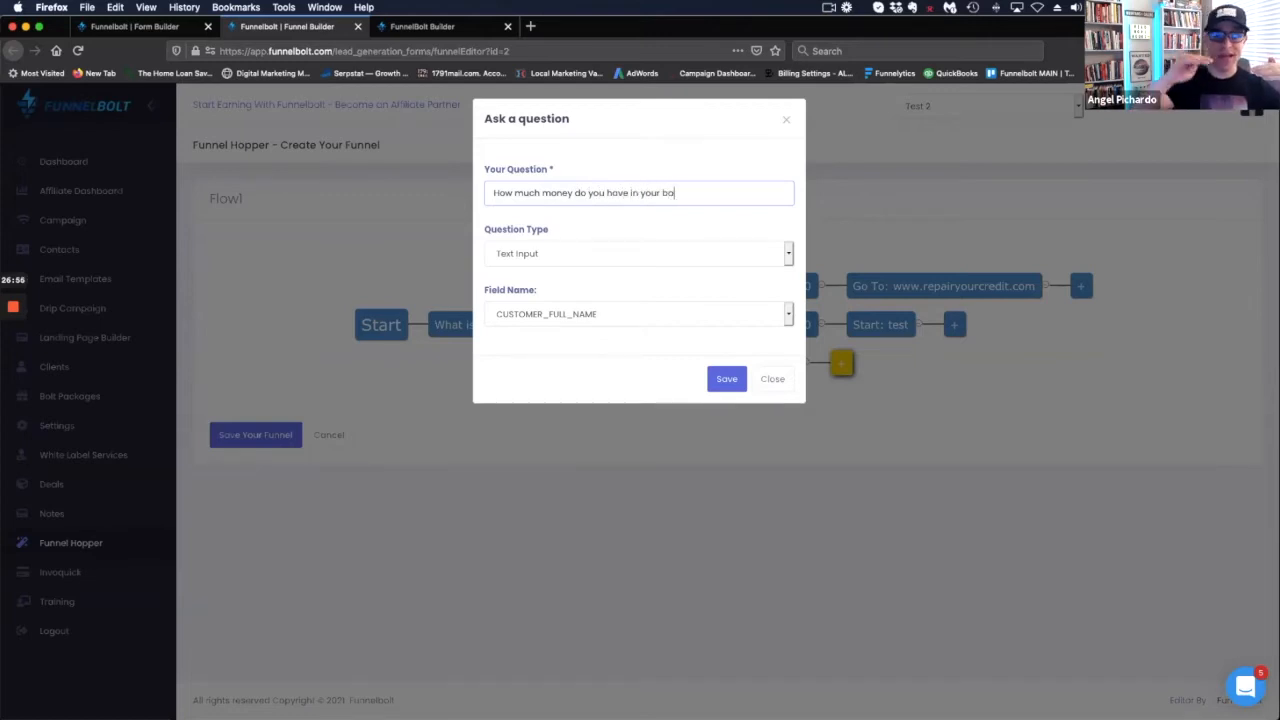
{"action": "type", "text": "nk account right now?"}
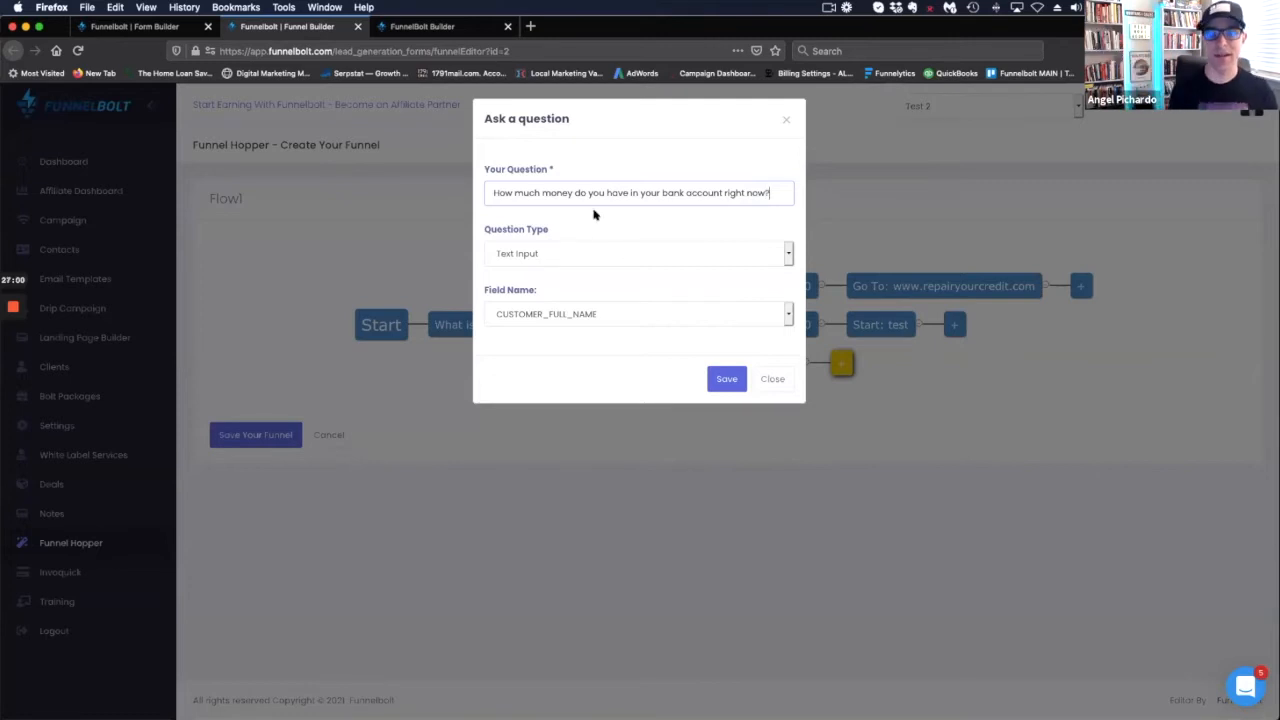
Replace the question's wording with "What size home are you looking for?".
{"action": "triple_click", "coordinate": [486, 191]}
{"action": "key", "text": "BackSpace"}
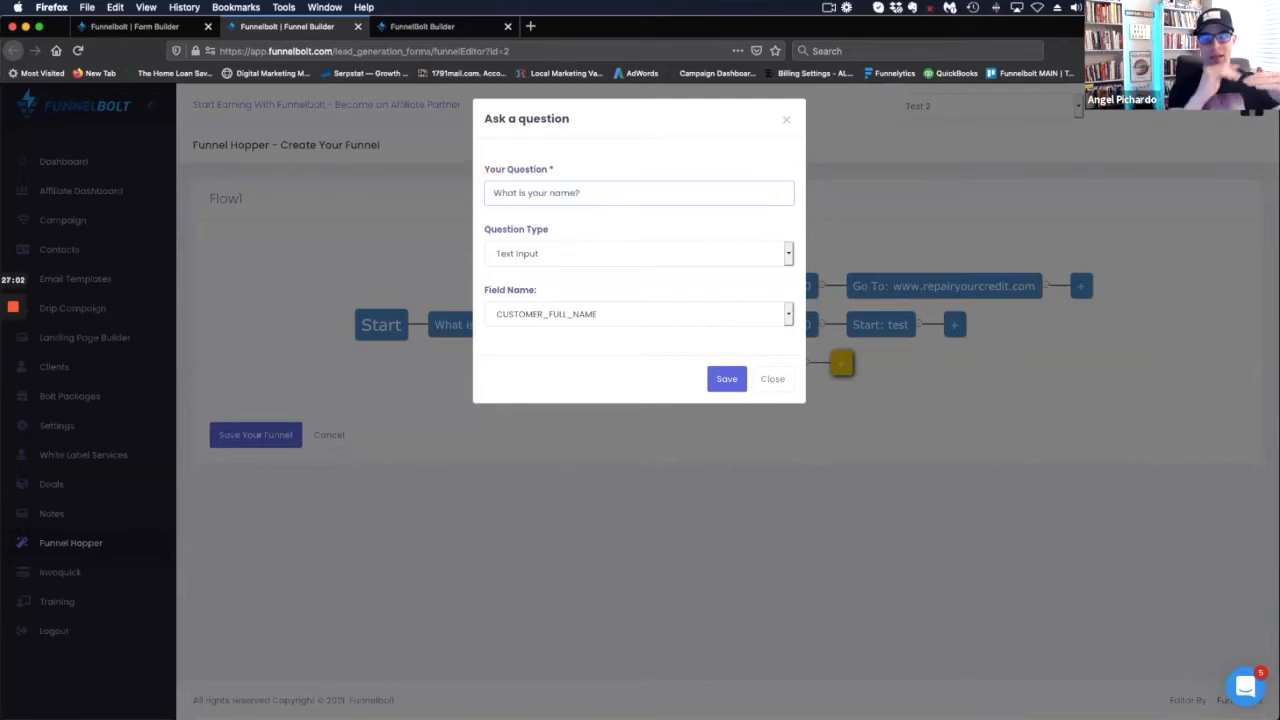
{"action": "type", "text": "What"}
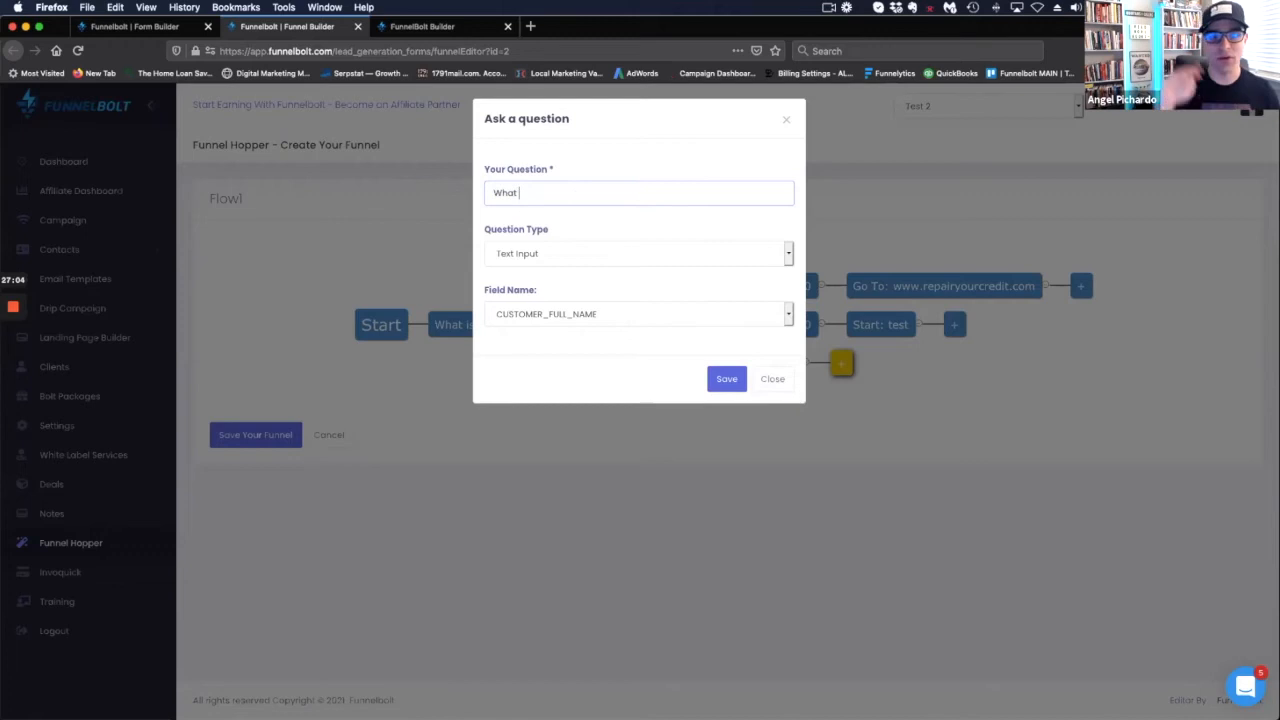
{"action": "type", "text": "'size home do you"}
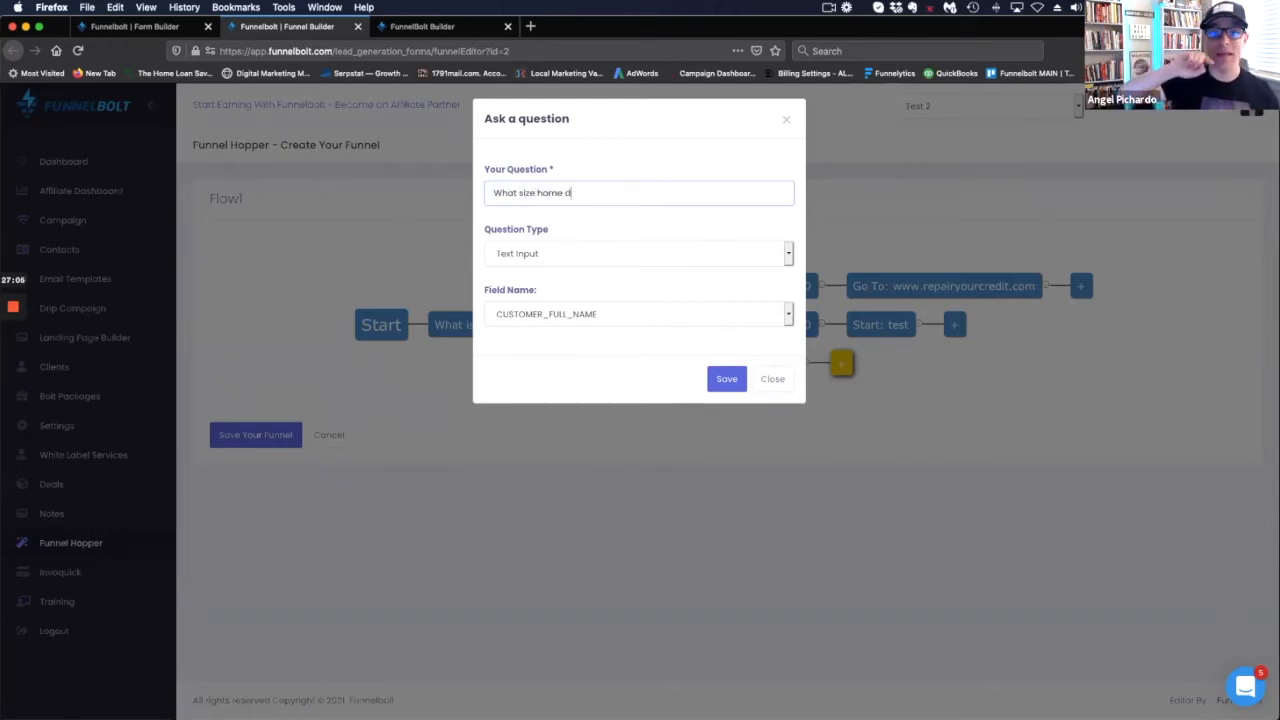
{"action": "key", "text": "BackSpace"}
{"action": "key", "text": "BackSpace"}
{"action": "key", "text": "BackSpace"}
{"action": "key", "text": "BackSpace"}
{"action": "key", "text": "BackSpace"}
{"action": "key", "text": "BackSpace"}
{"action": "type", "text": "are y"}
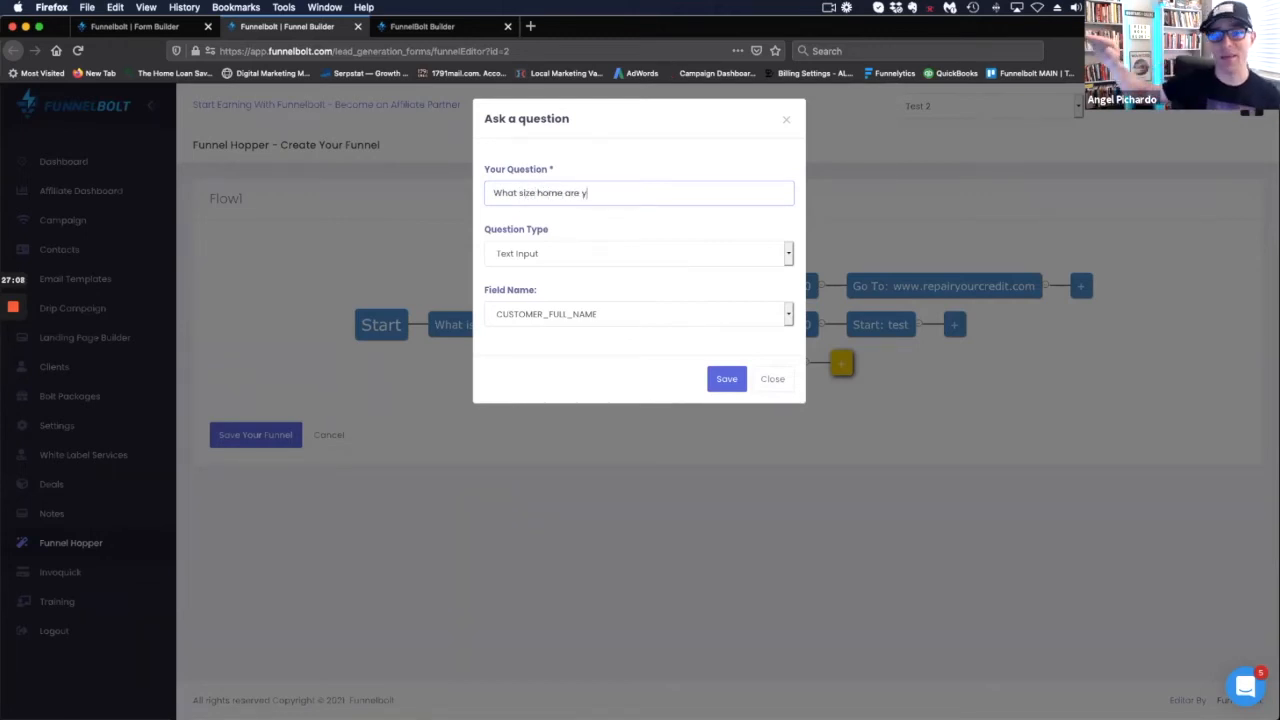
{"action": "type", "text": "ou looking for?"}
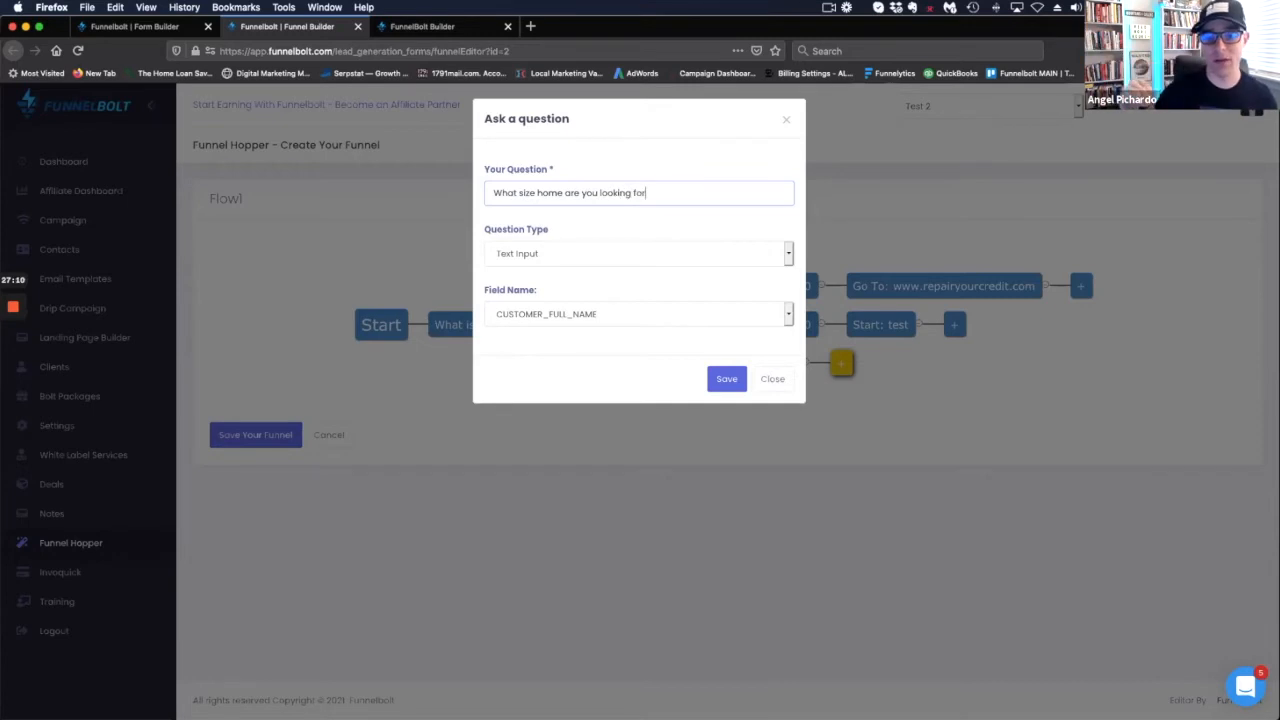
Make the question a Radio Button (Single Choice) with options "A small one", "a Big one" and "a really big one", and save it.
{"action": "left_click", "coordinate": [559, 252]}
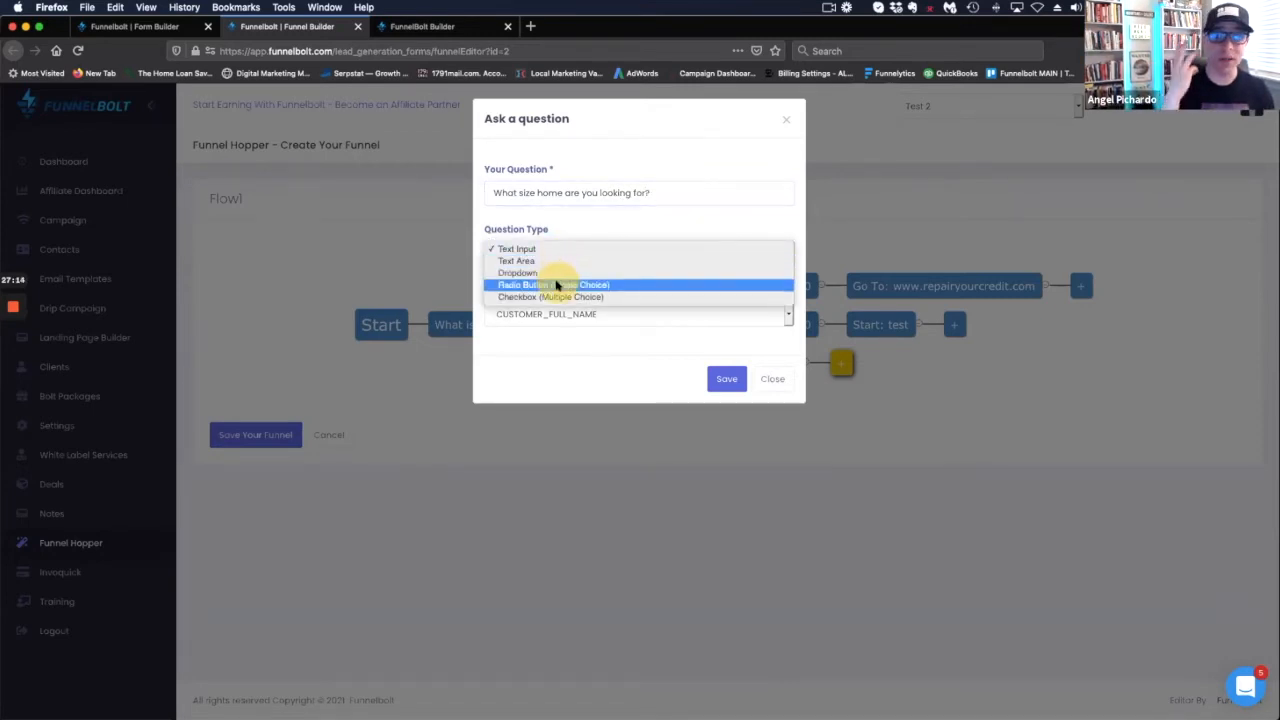
{"action": "left_click", "coordinate": [560, 285]}
{"action": "left_click", "coordinate": [466, 372]}
{"action": "type", "text": "A small one"}
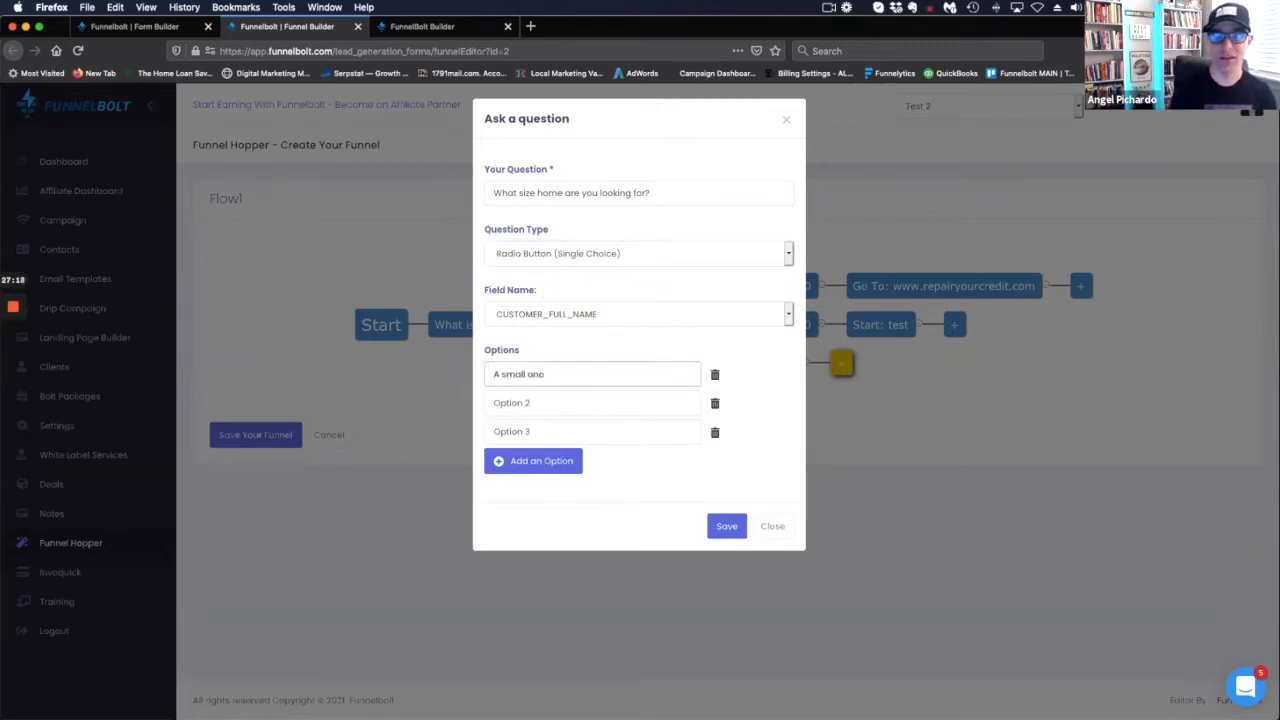
{"action": "left_click", "coordinate": [518, 400]}
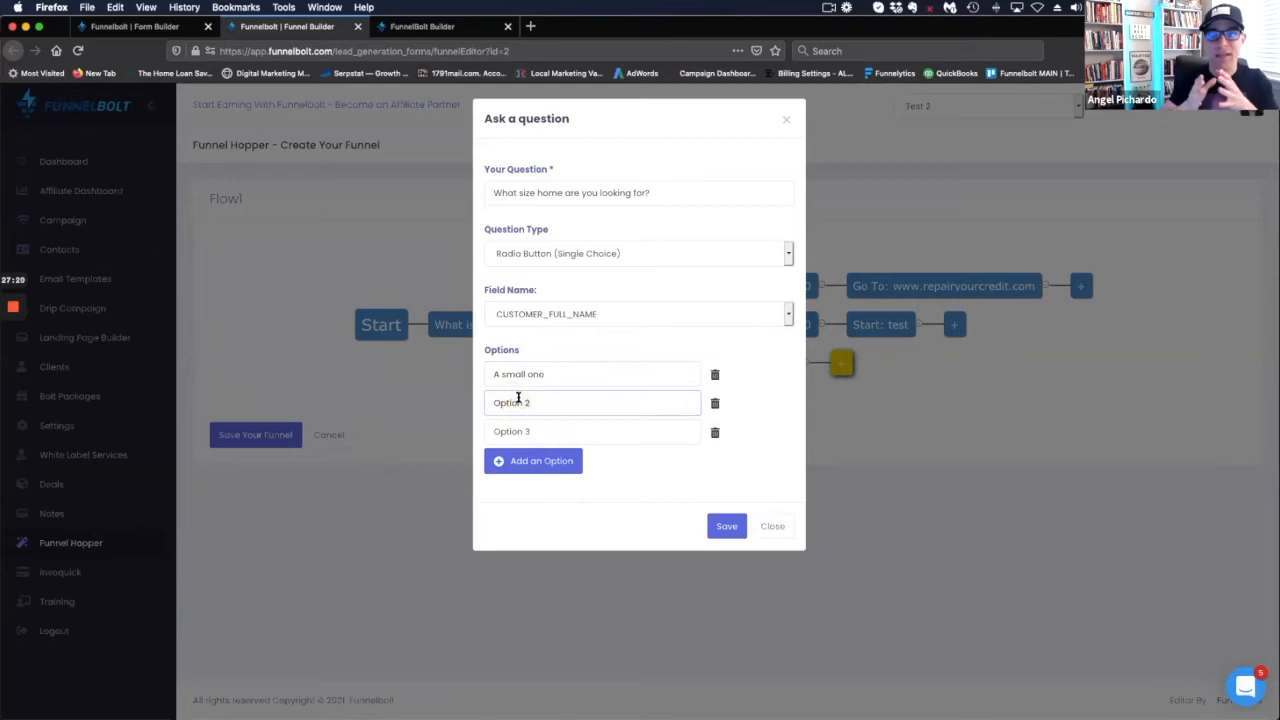
{"action": "left_click_drag", "start_coordinate": [530, 401], "coordinate": [486, 400]}
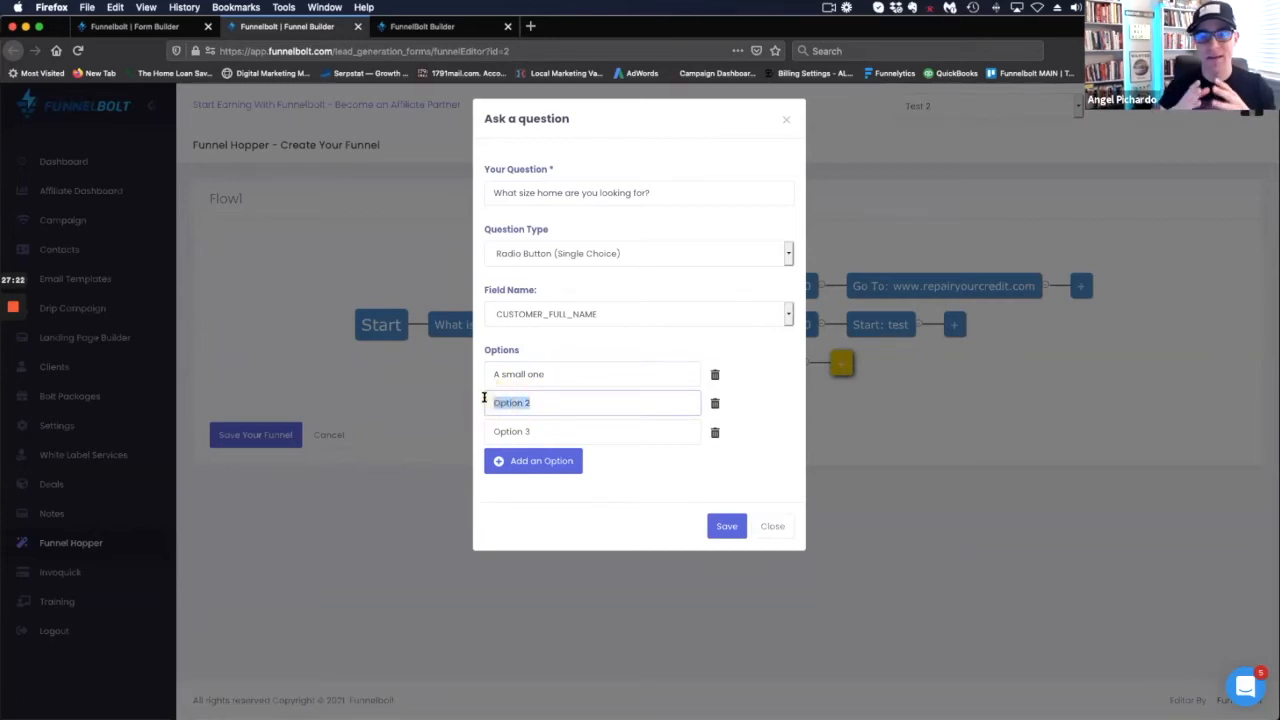
{"action": "type", "text": "A Big one"}
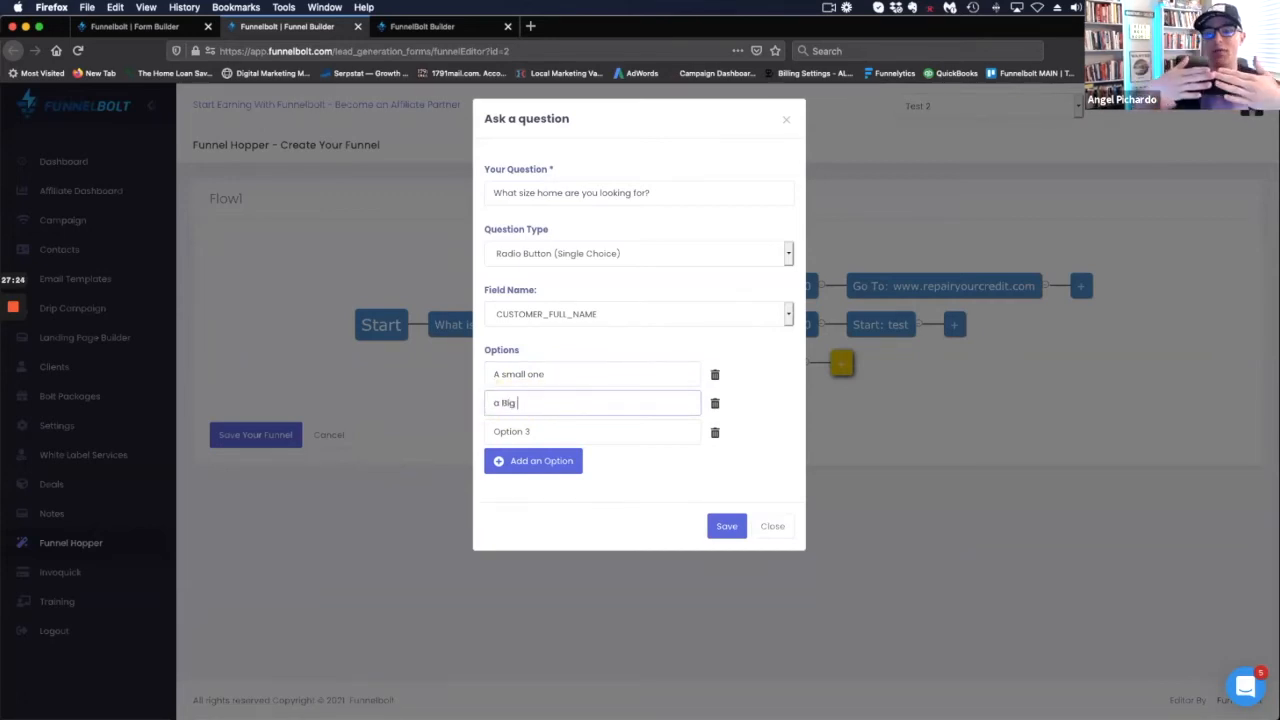
{"action": "left_click_drag", "start_coordinate": [530, 431], "coordinate": [481, 430]}
{"action": "type", "text": "a really big one"}
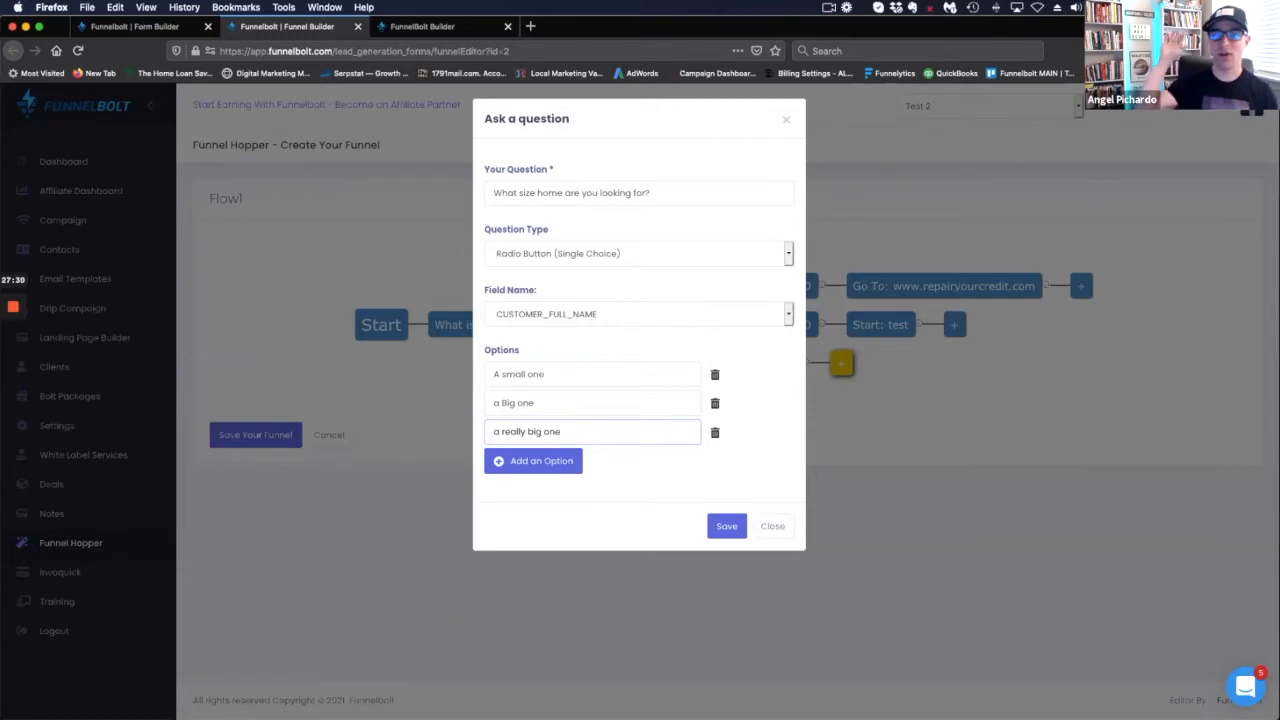
{"action": "left_click", "coordinate": [725, 526]}
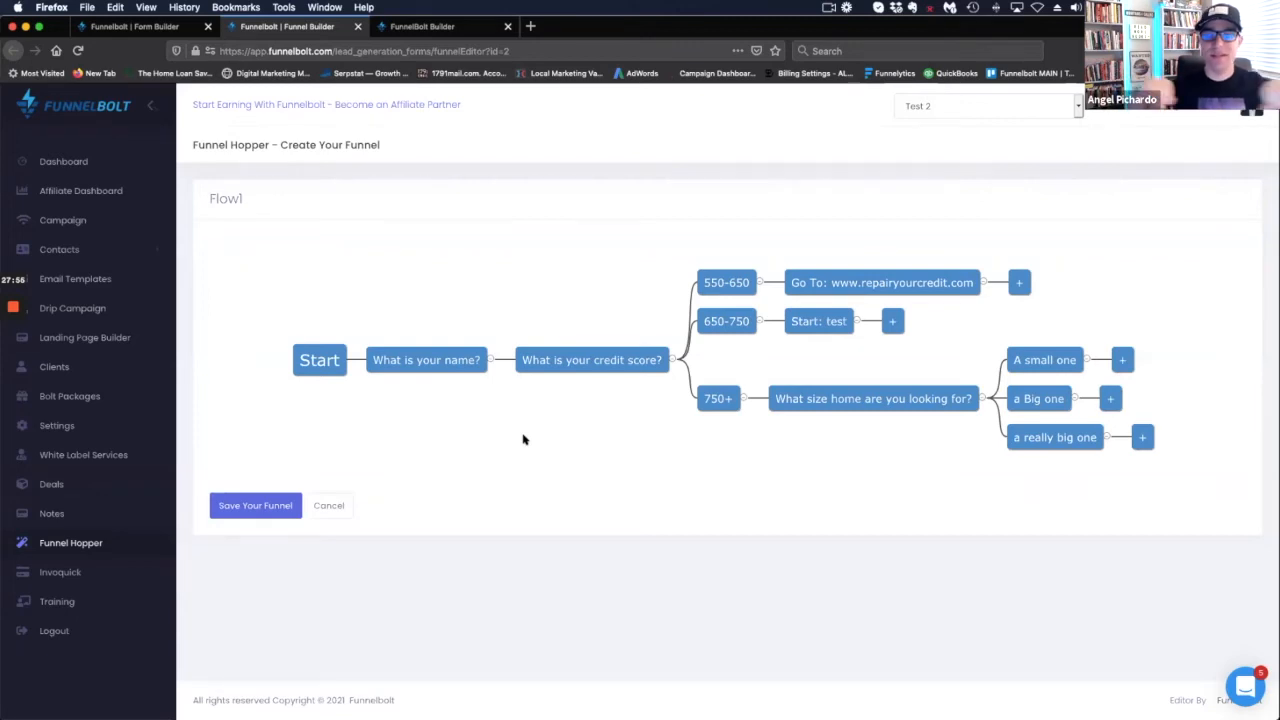
Edit the home size question on the 750+ branch to read "What state are you located in?".
{"action": "left_click", "coordinate": [826, 396]}
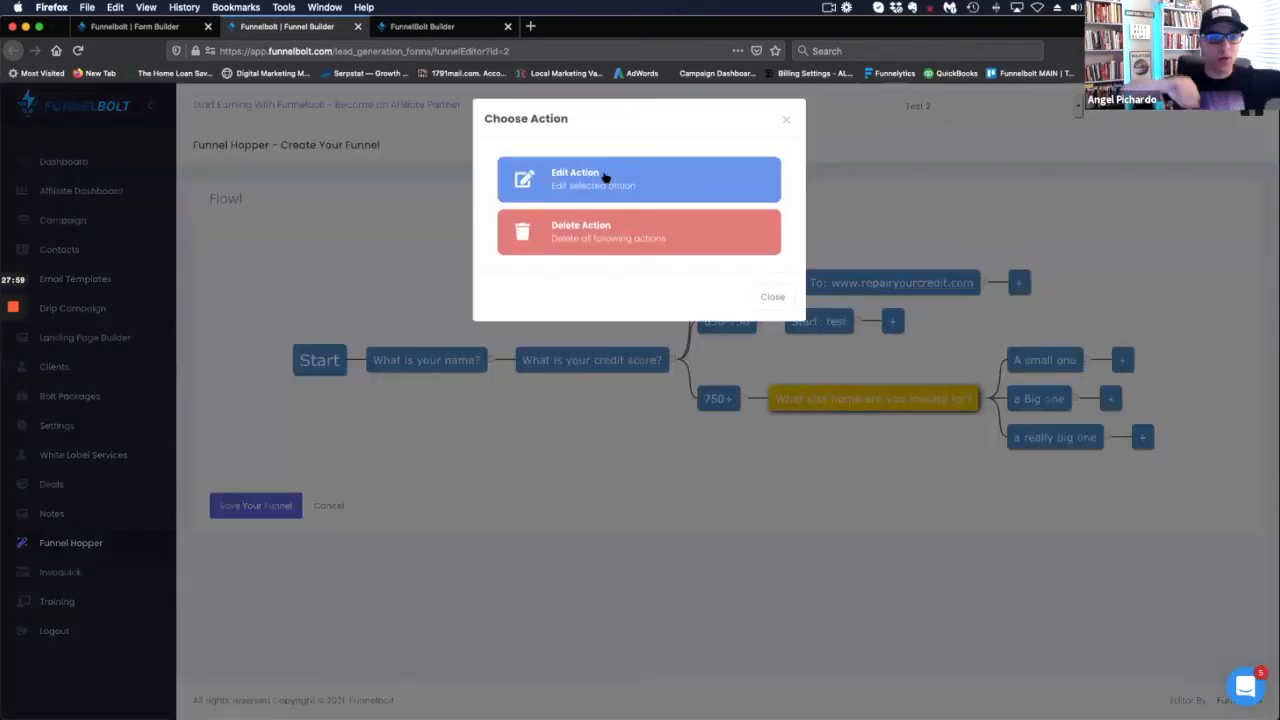
{"action": "left_click", "coordinate": [560, 175]}
{"action": "left_click_drag", "start_coordinate": [656, 192], "coordinate": [494, 188]}
{"action": "type", "text": "What "}
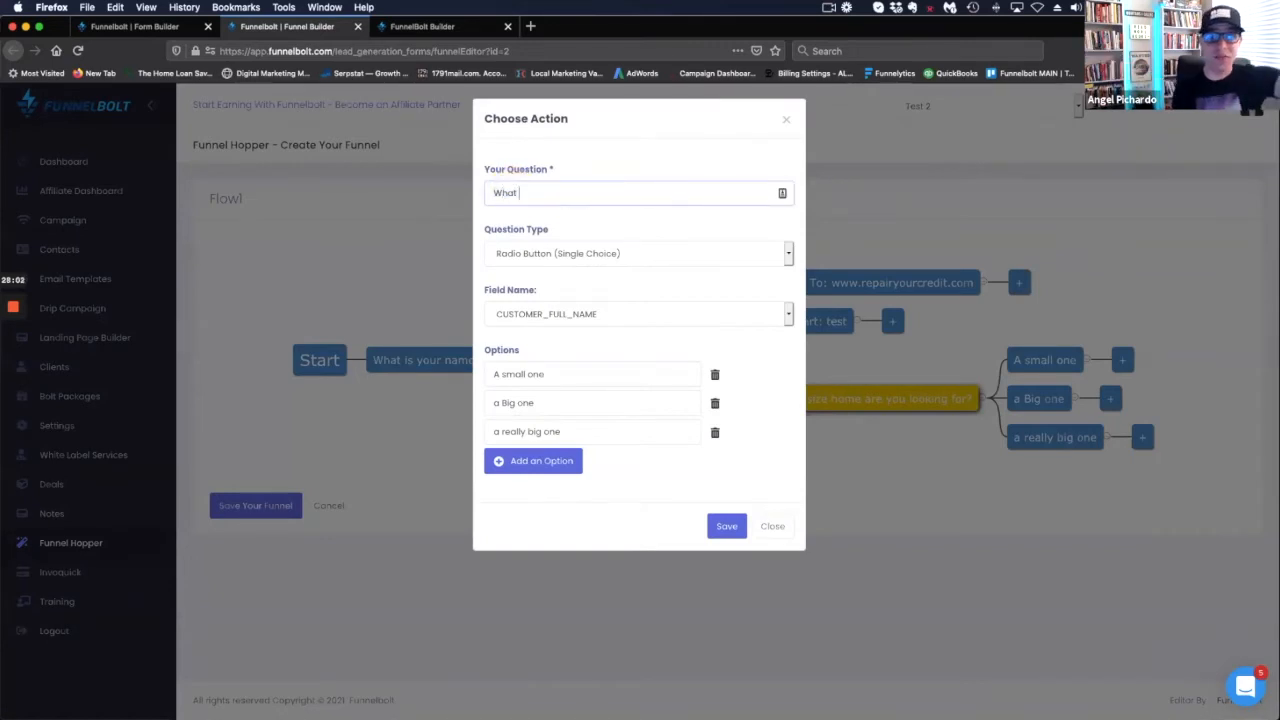
{"action": "type", "text": "state are you looking"}
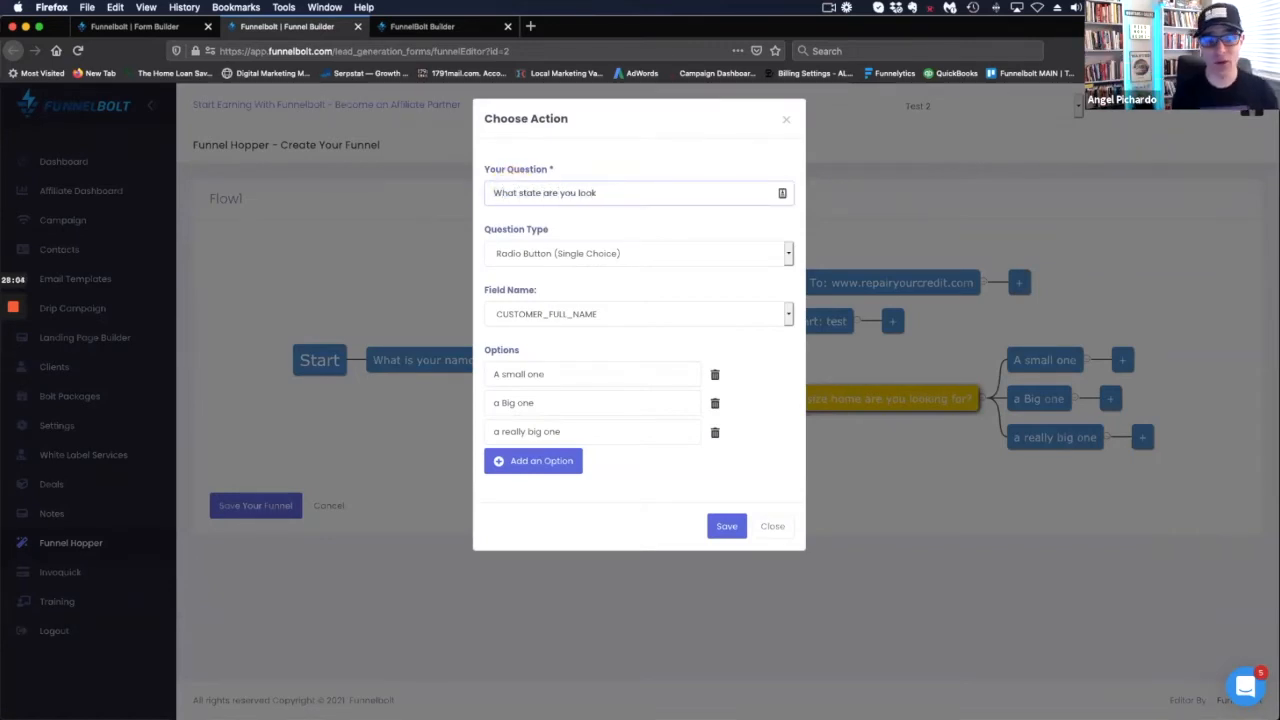
{"action": "key", "text": "BackSpace"}
{"action": "key", "text": "BackSpace"}
{"action": "key", "text": "BackSpace"}
{"action": "key", "text": "BackSpace"}
{"action": "key", "text": "BackSpace"}
{"action": "type", "text": "cated in"}
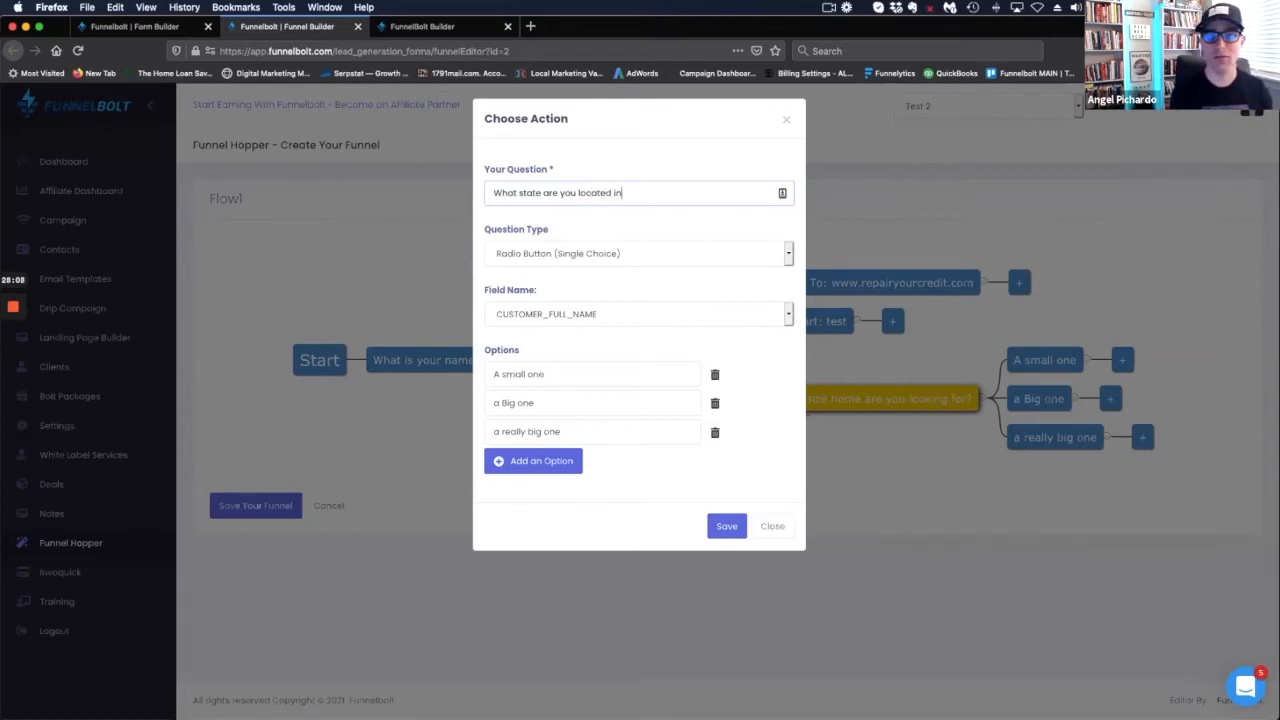
{"action": "type", "text": "?"}
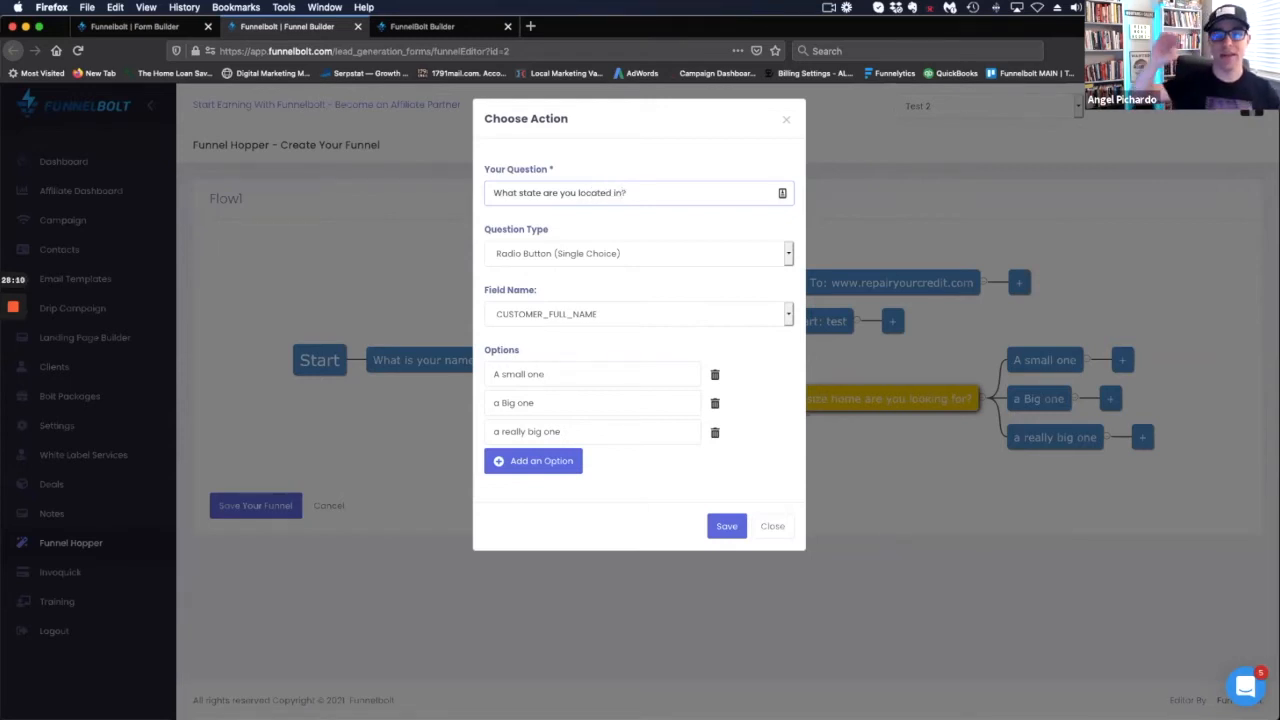
Replace the question's answer options with California, Ohio and Colorado, and save the question.
{"action": "left_click_drag", "start_coordinate": [548, 373], "coordinate": [488, 373]}
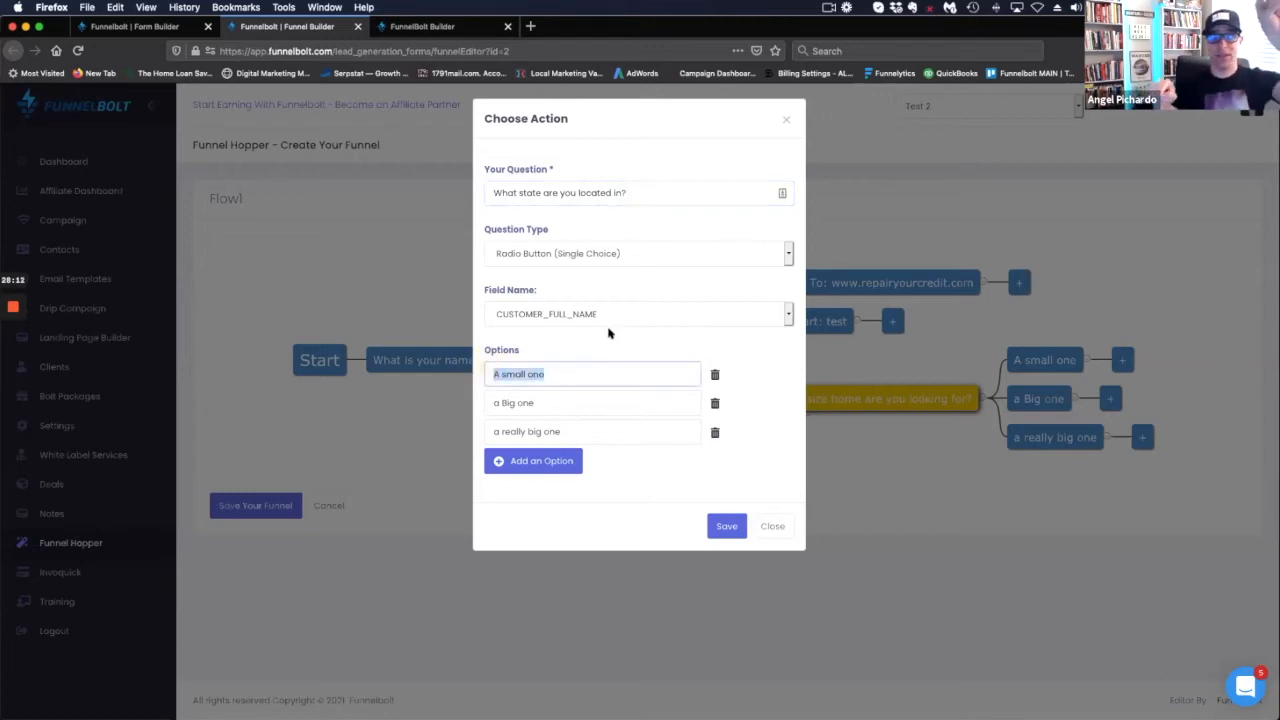
{"action": "type", "text": "California"}
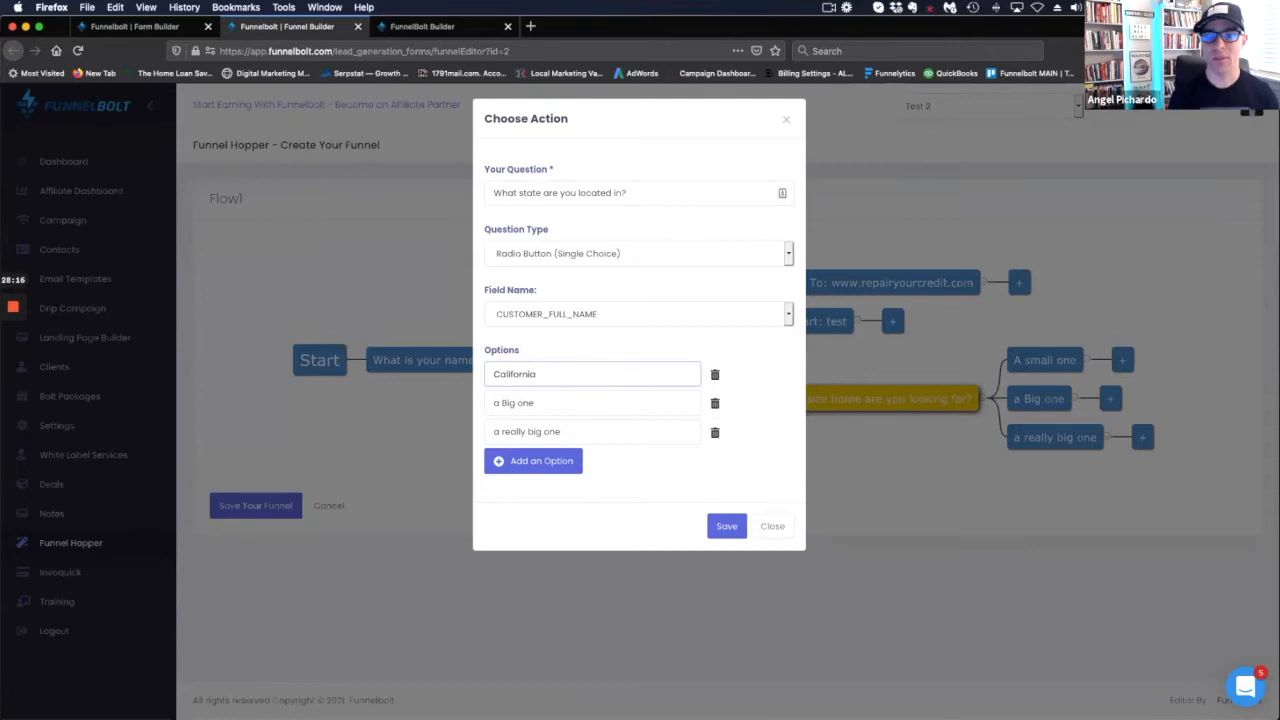
{"action": "left_click_drag", "start_coordinate": [545, 402], "coordinate": [472, 402]}
{"action": "type", "text": "Ohio"}
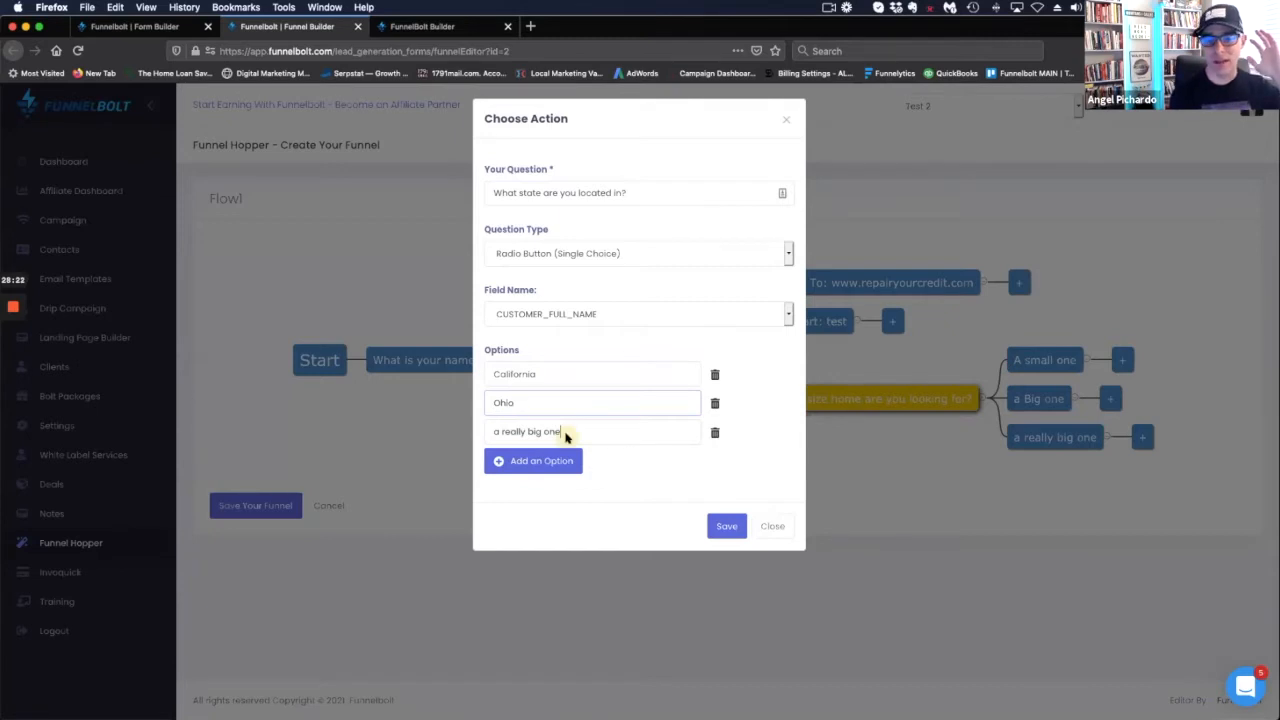
{"action": "left_click_drag", "start_coordinate": [564, 432], "coordinate": [474, 431]}
{"action": "type", "text": "Colorado"}
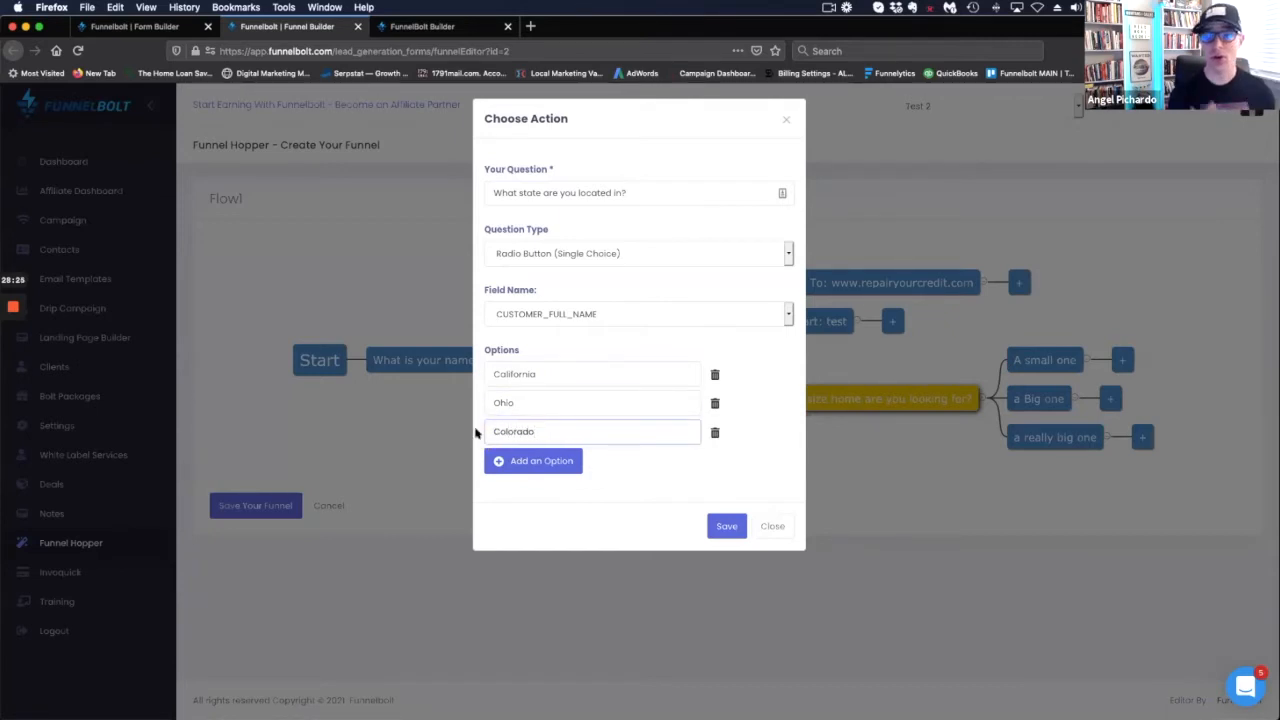
{"action": "left_click", "coordinate": [718, 525]}
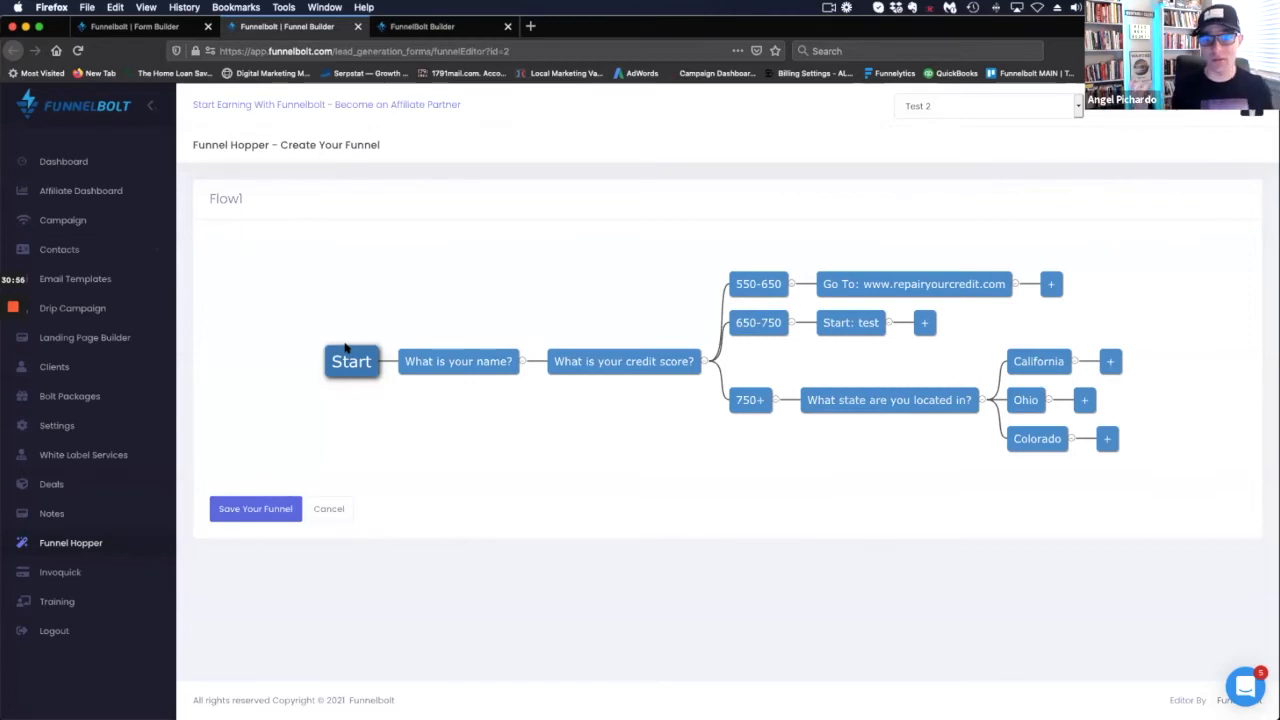
Save the funnel and apply Flow1 as the survey form funnel of the test2 lead capture form.
{"action": "left_click", "coordinate": [257, 511]}
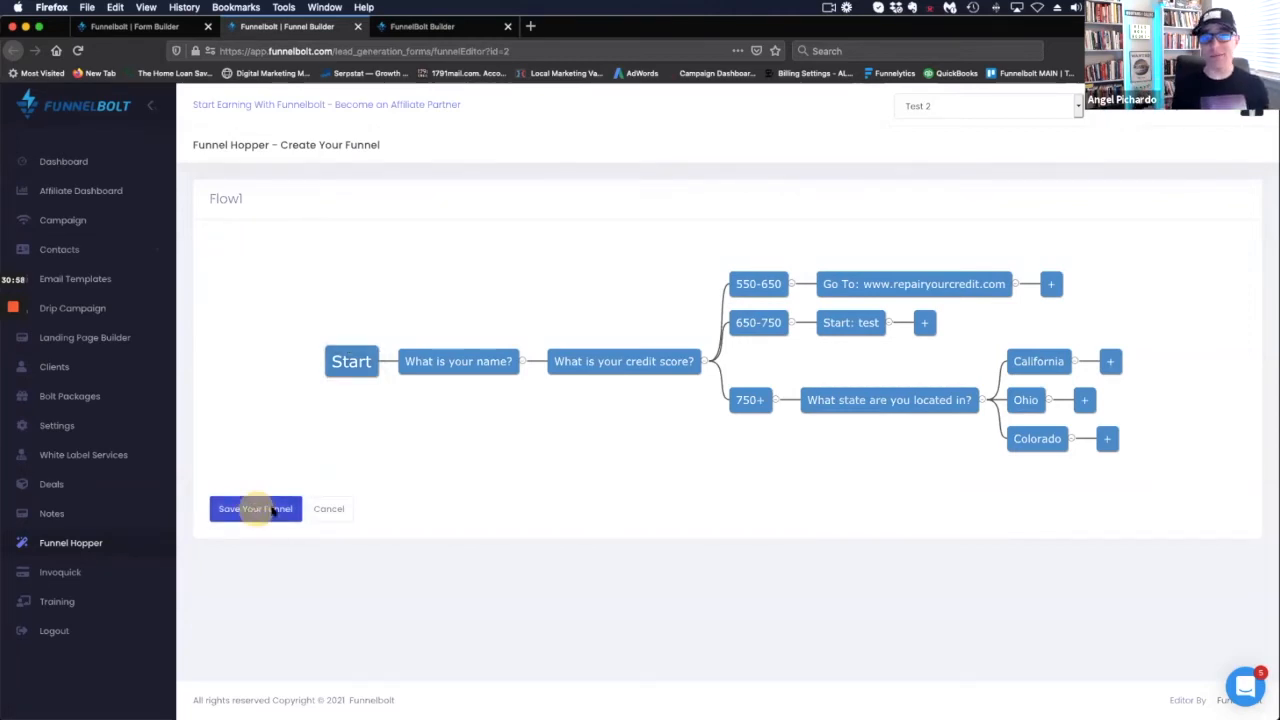
{"action": "left_click", "coordinate": [637, 432]}
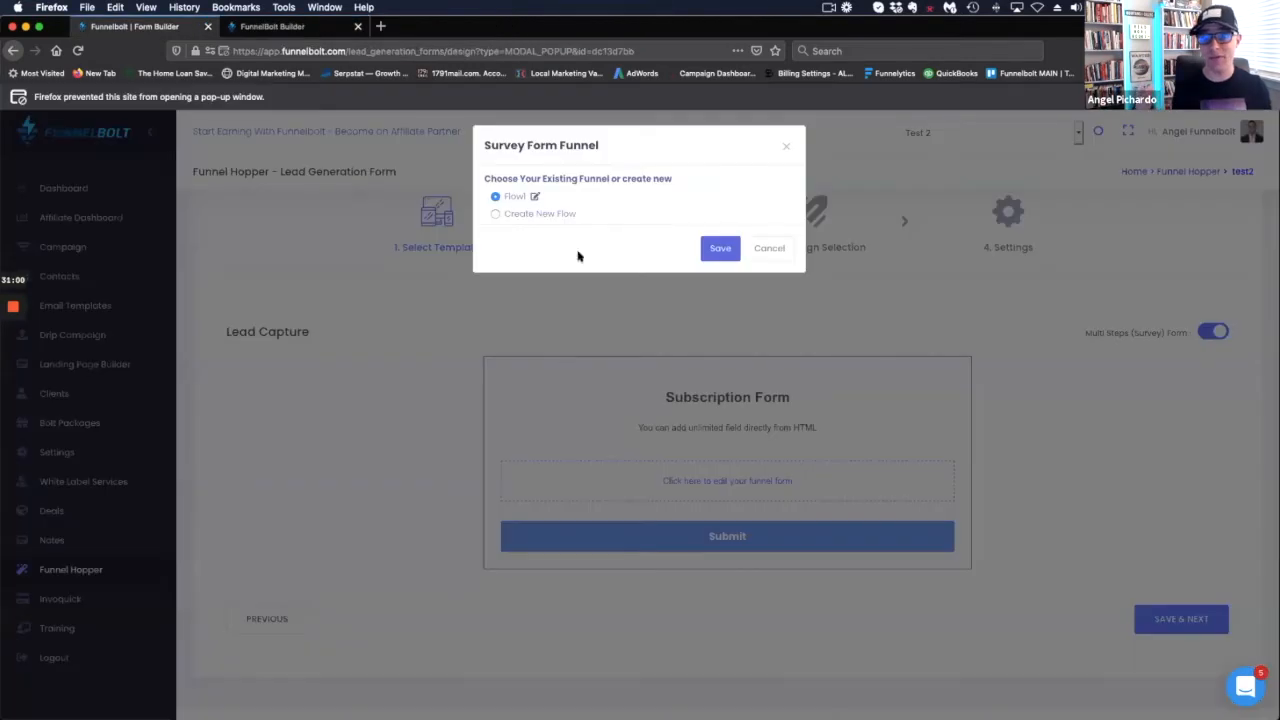
{"action": "left_click", "coordinate": [720, 250]}
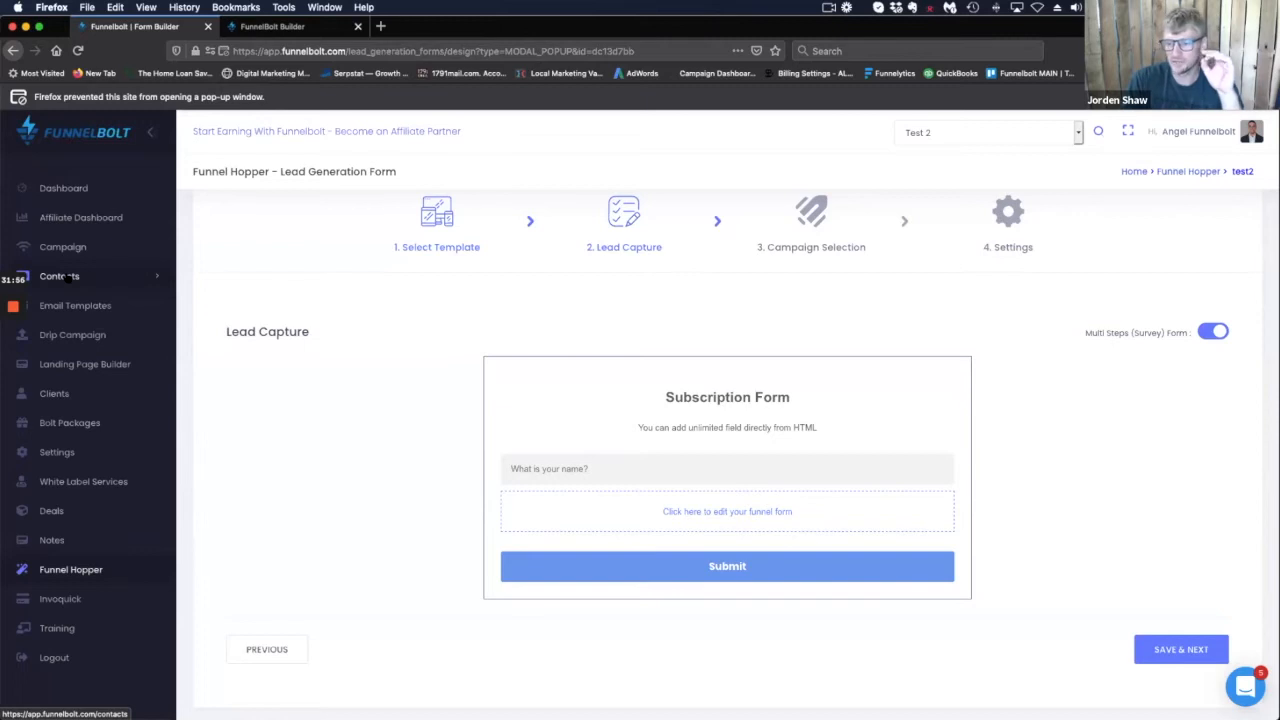
Open a new campaign form and examine its run days, auto stop and tag settings.
{"action": "left_click", "coordinate": [70, 247]}
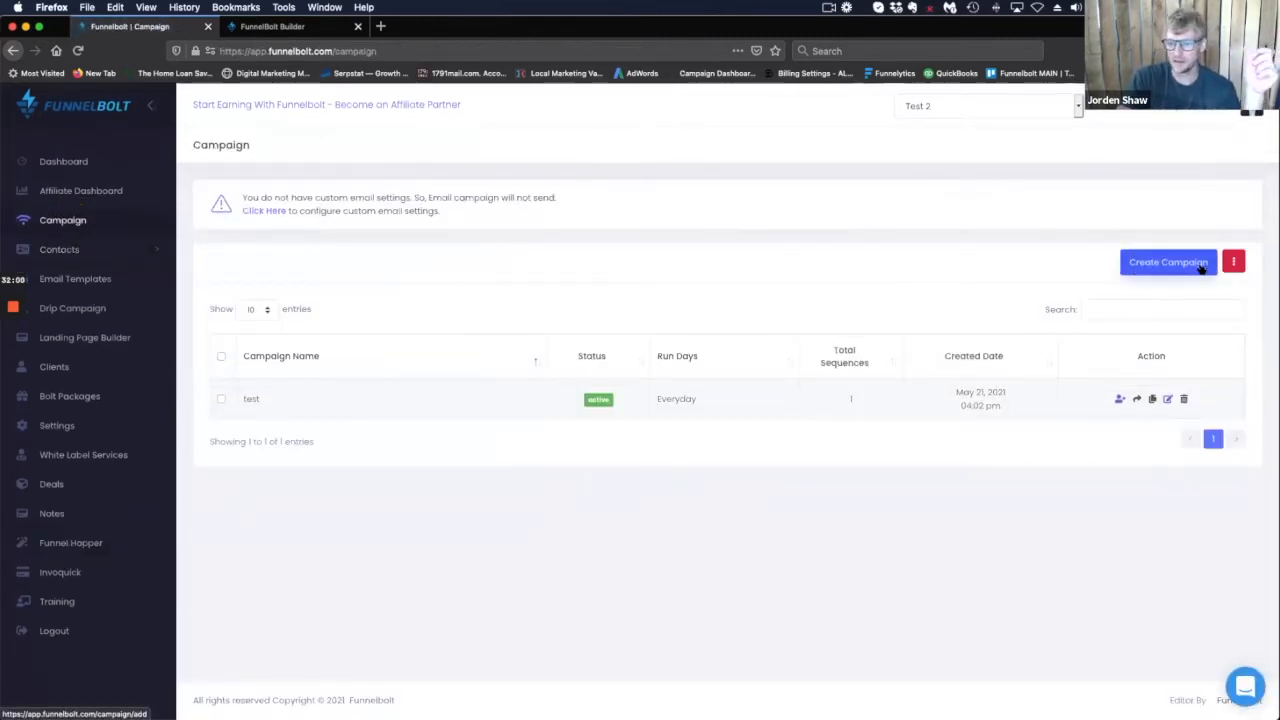
{"action": "left_click", "coordinate": [1181, 263]}
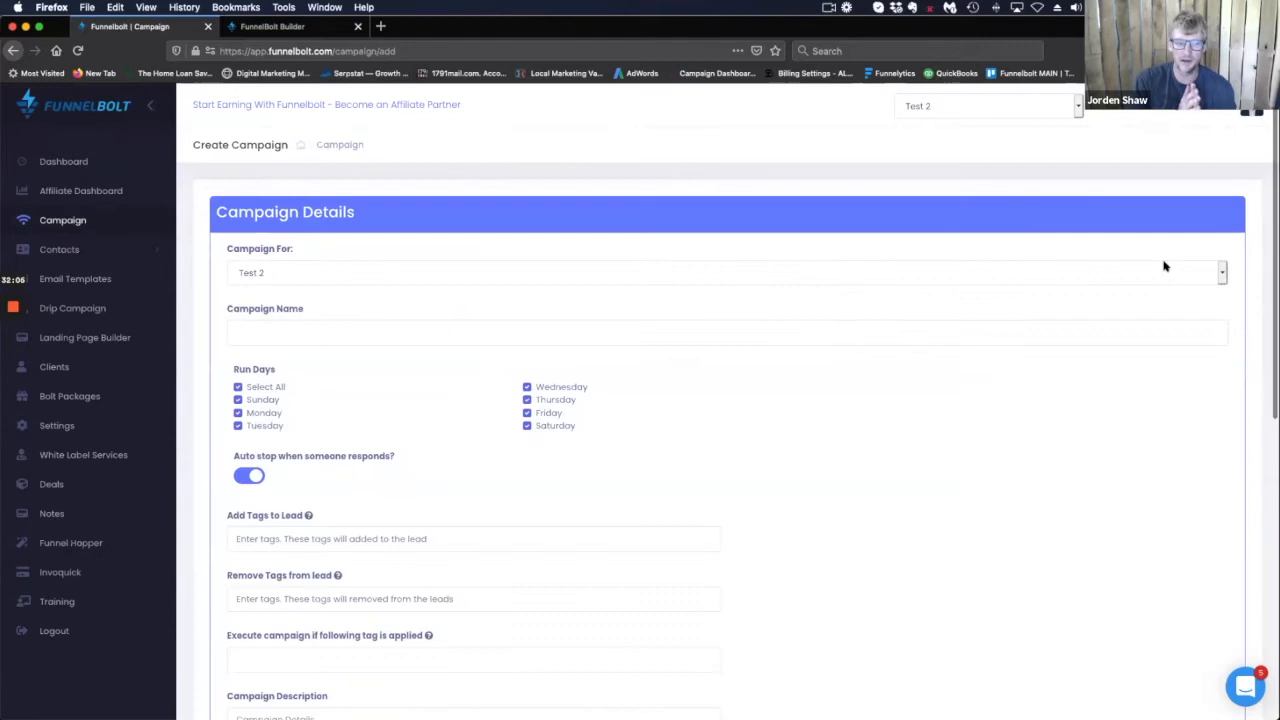
{"action": "scroll", "coordinate": [300, 475], "scroll_direction": "down", "scroll_amount": 1}
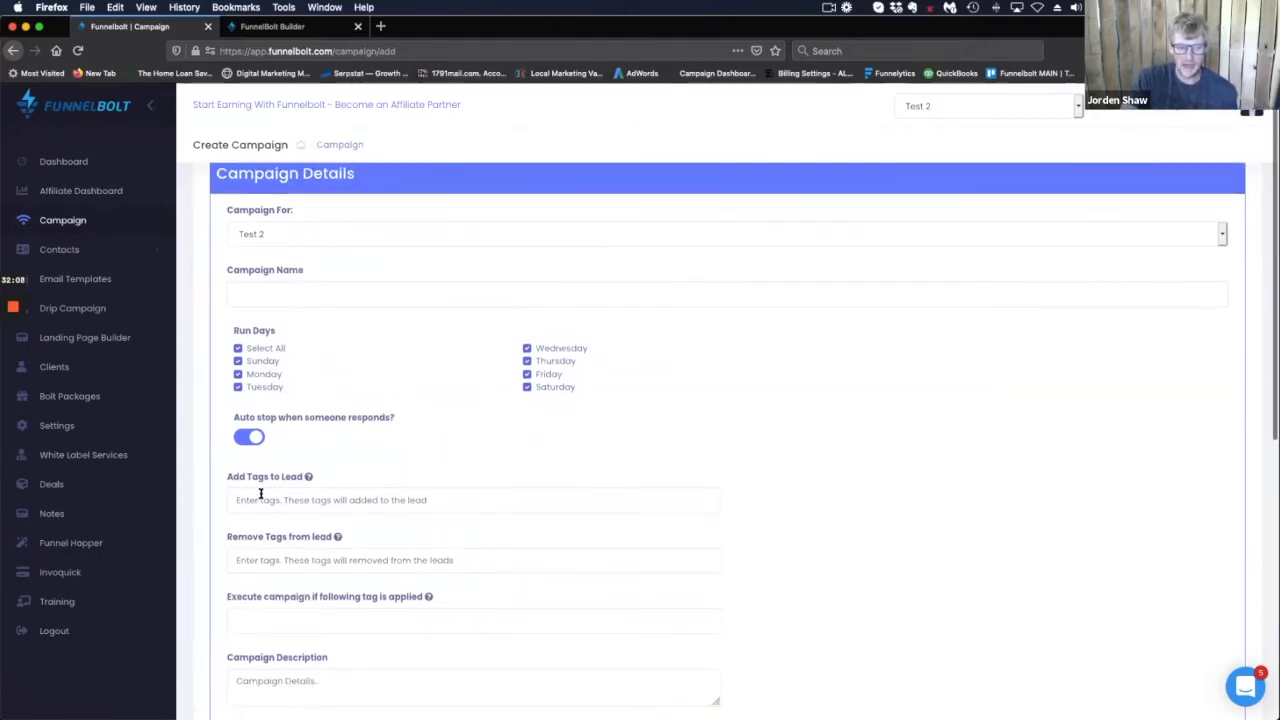
{"action": "scroll", "coordinate": [262, 494], "scroll_direction": "down", "scroll_amount": 1}
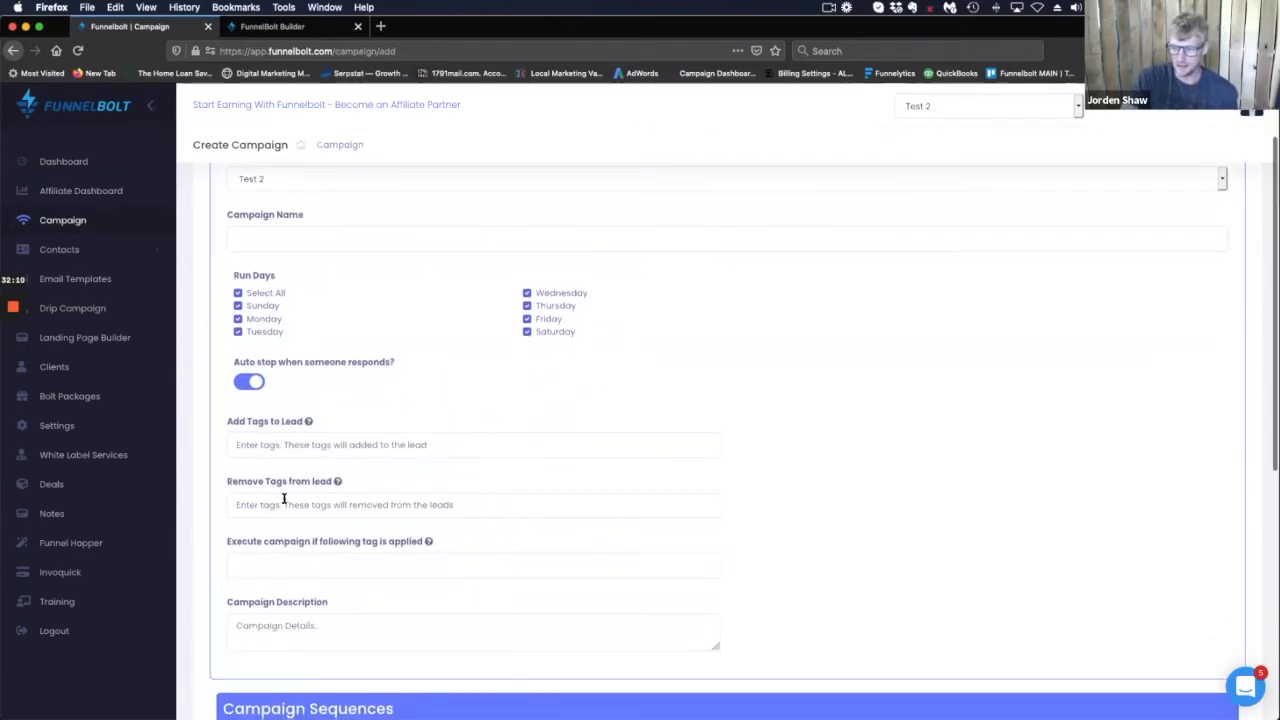
{"action": "scroll", "coordinate": [286, 494], "scroll_direction": "up", "scroll_amount": 1}
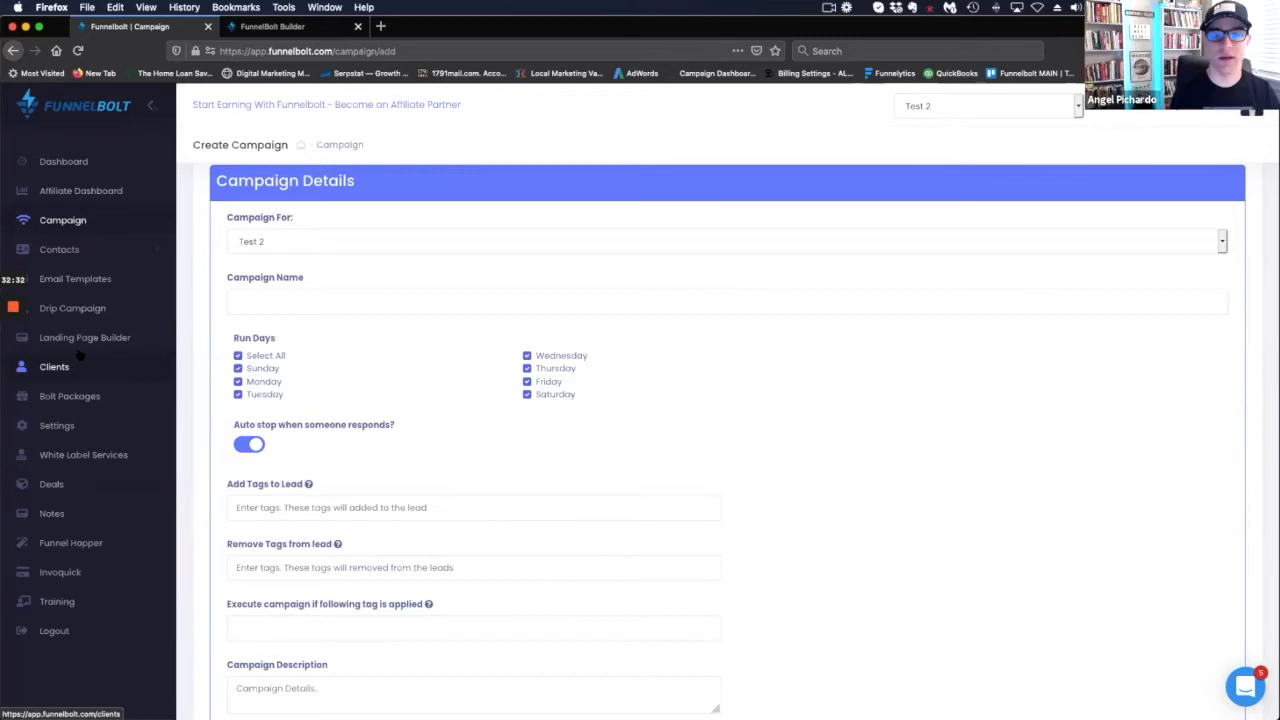
Look over the Funnel Hopper form list and open the listed contact's detail page to review its custom fields.
{"action": "left_click", "coordinate": [66, 543]}
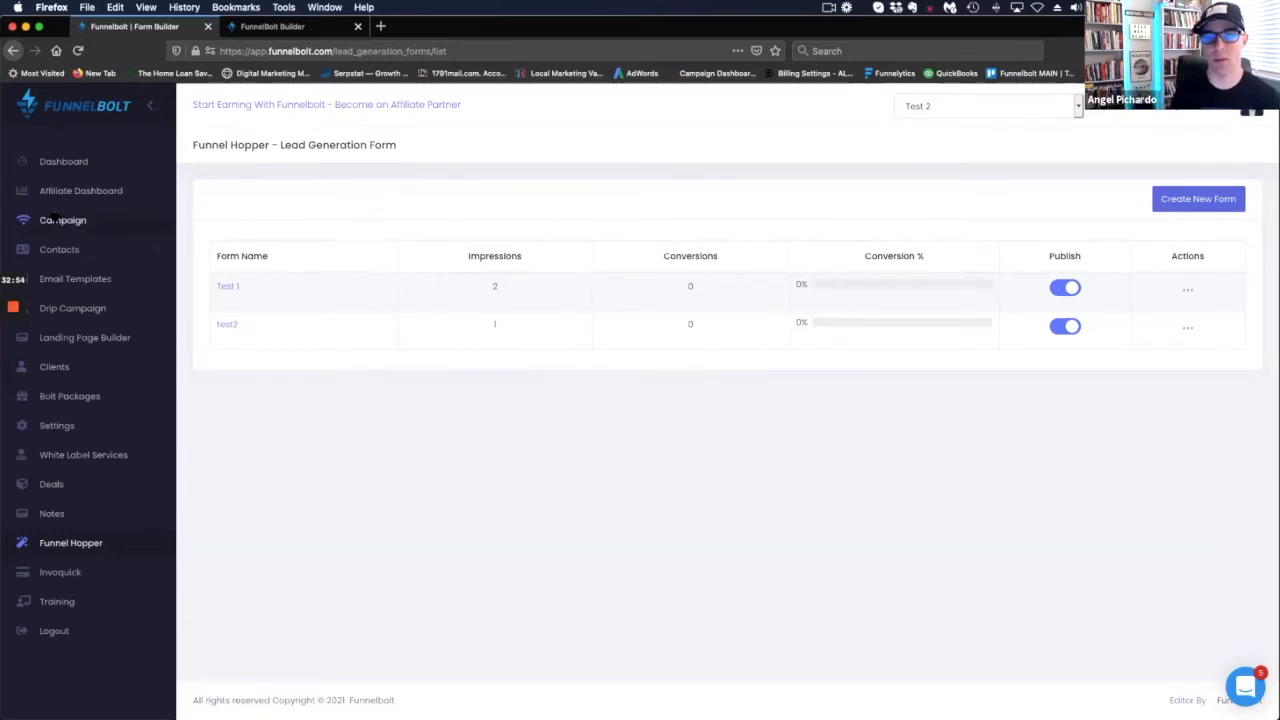
{"action": "left_click", "coordinate": [57, 250]}
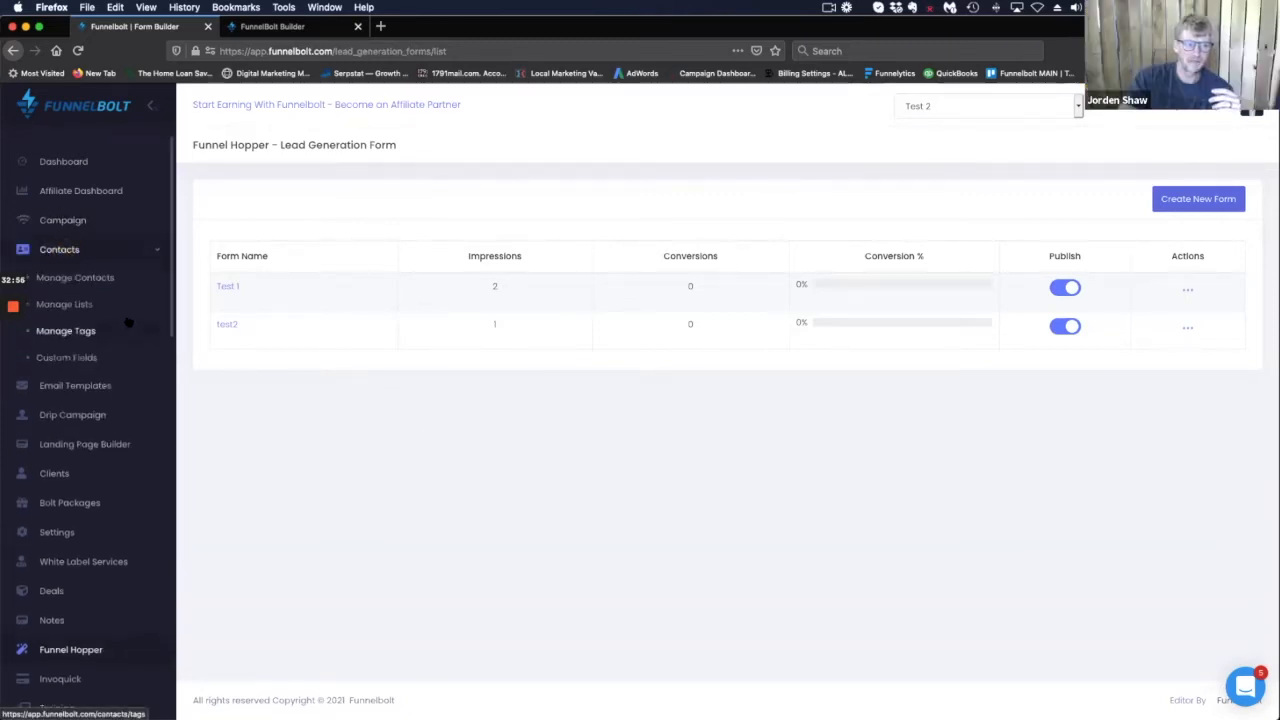
{"action": "left_click", "coordinate": [76, 277]}
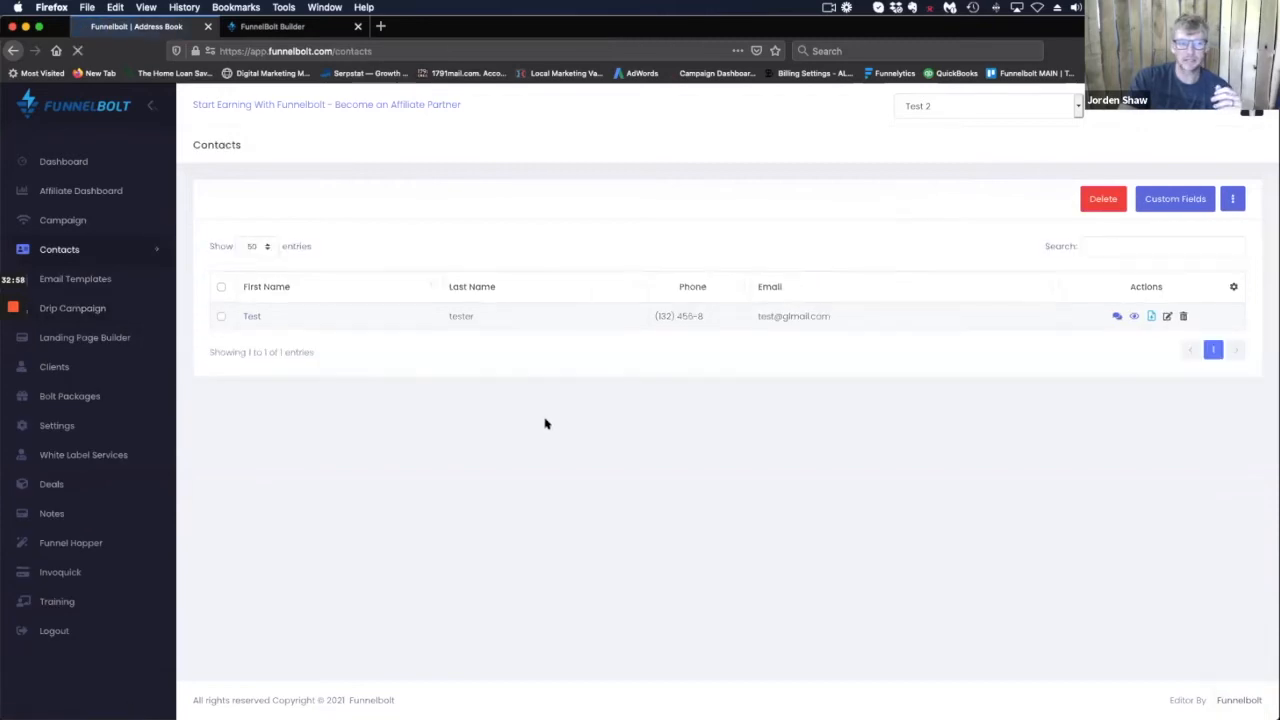
{"action": "left_click", "coordinate": [1133, 317]}
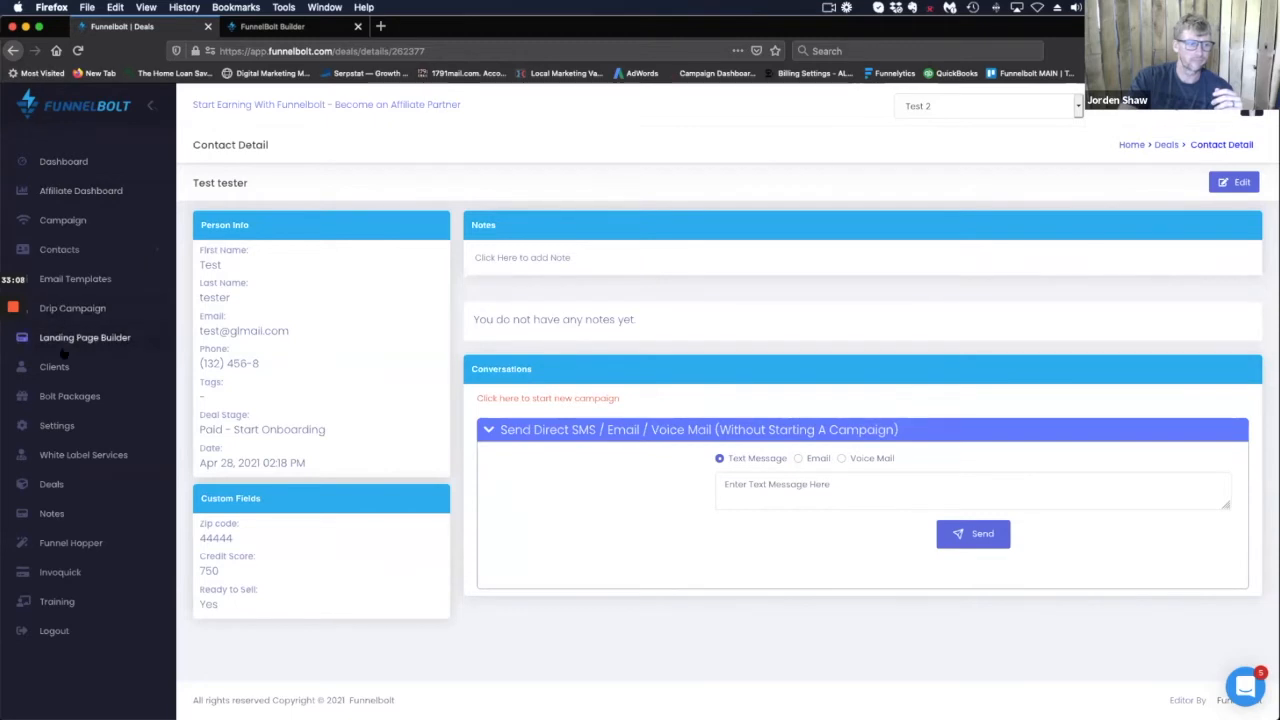
Open the test contact's edit form from the contacts list, review its deal stage, tags and custom fields, and close it without saving.
{"action": "left_click", "coordinate": [60, 250]}
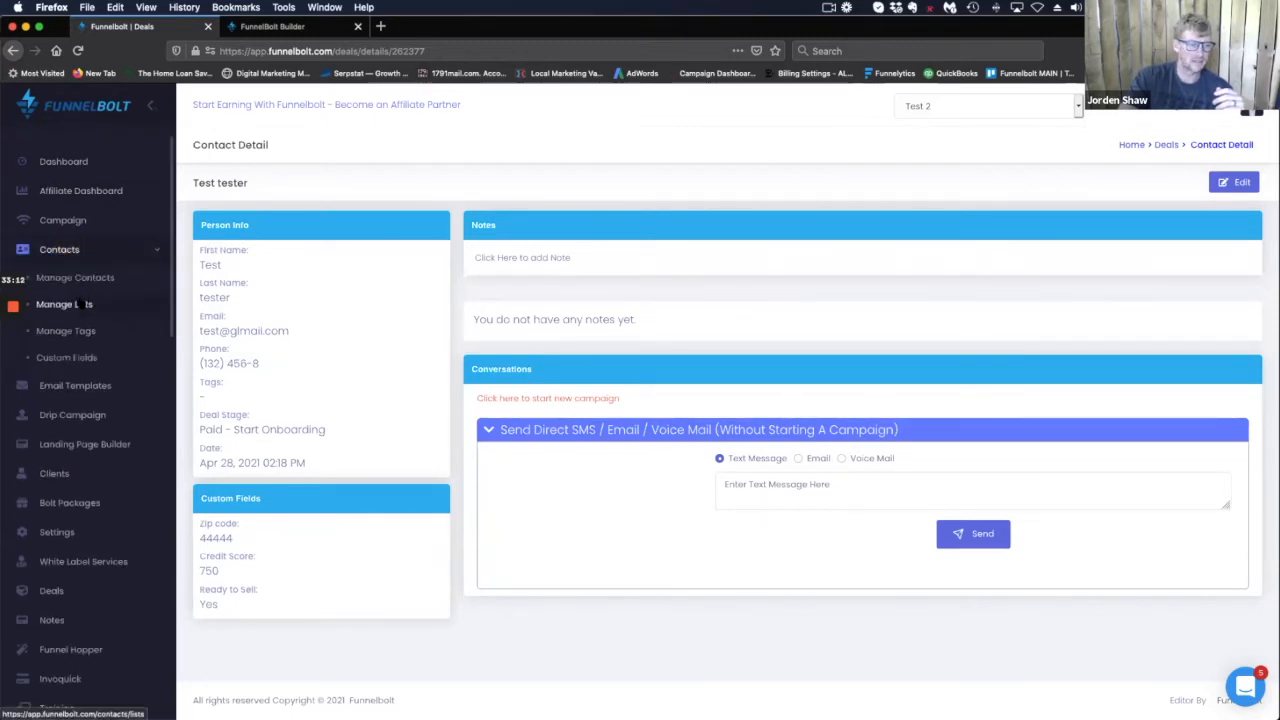
{"action": "left_click", "coordinate": [76, 278]}
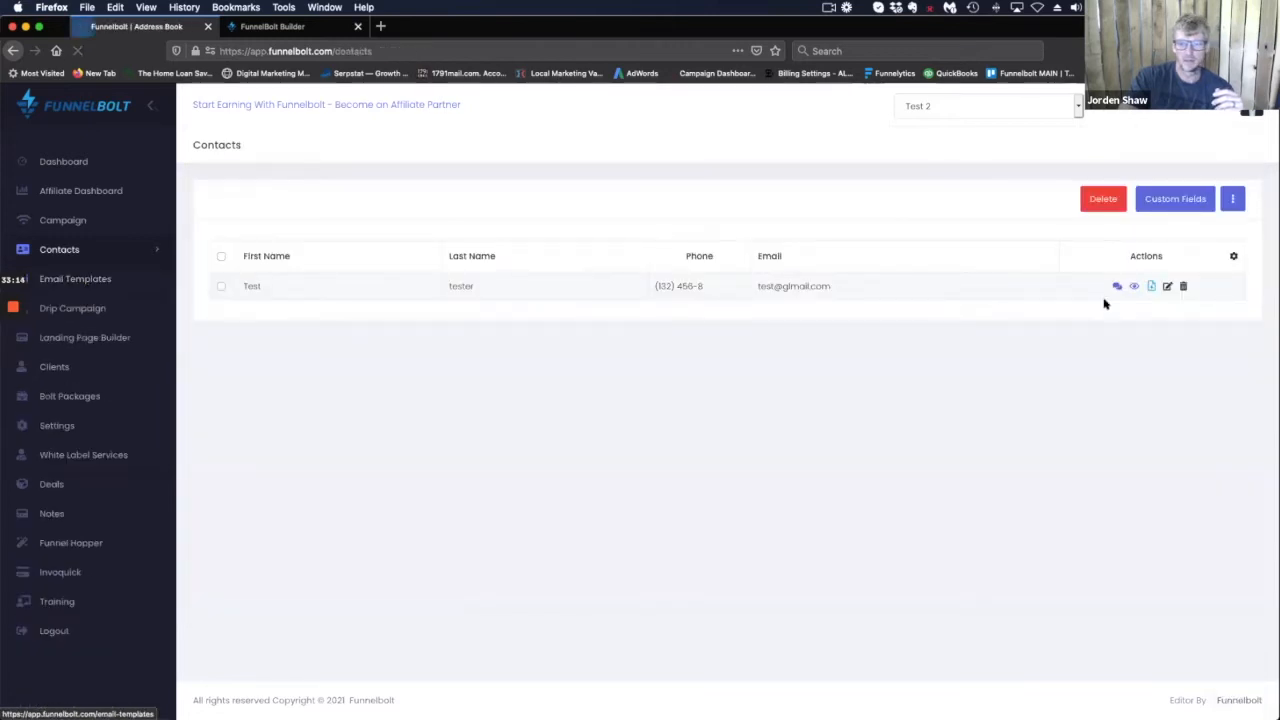
{"action": "left_click", "coordinate": [1166, 316]}
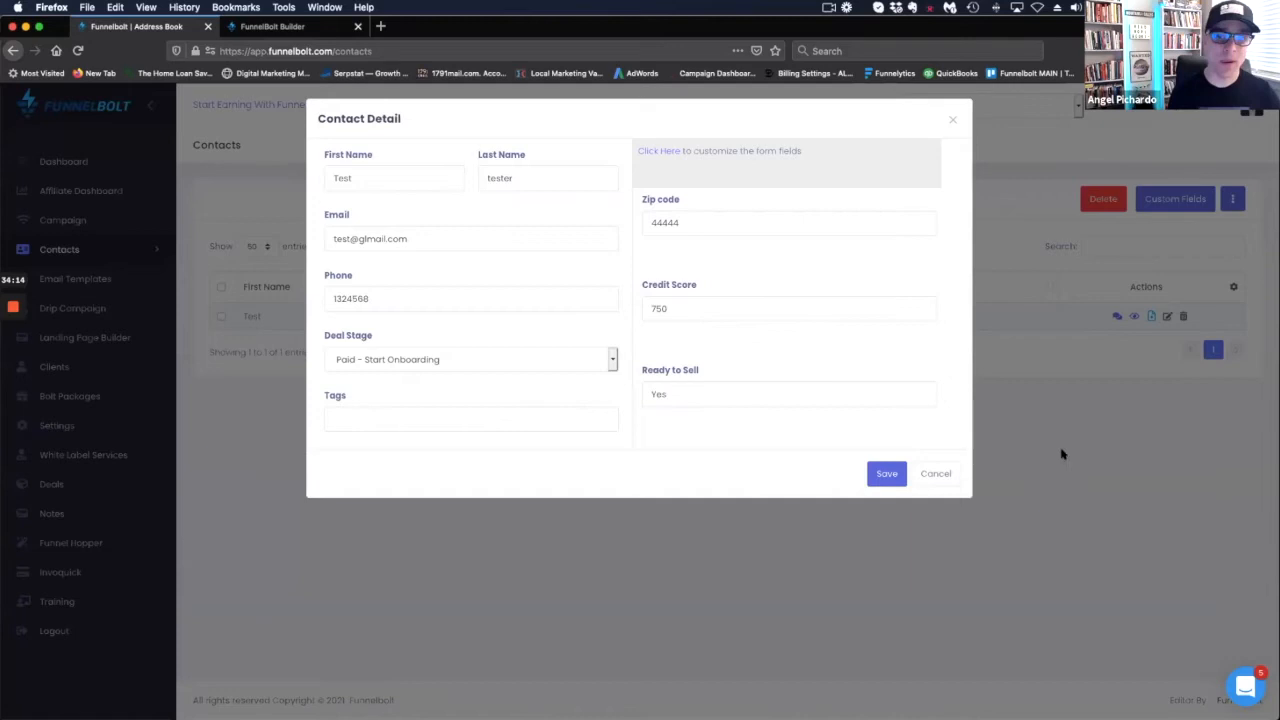
{"action": "left_click", "coordinate": [936, 474]}
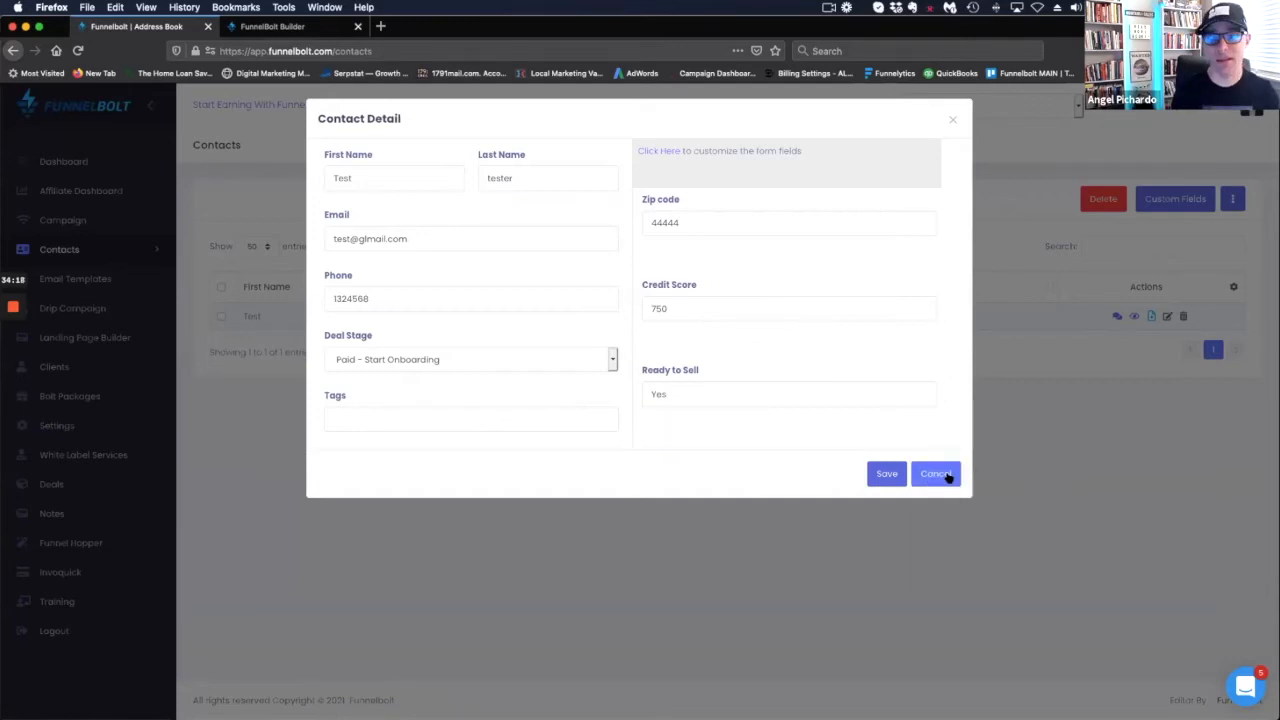
{"action": "left_click", "coordinate": [947, 477]}
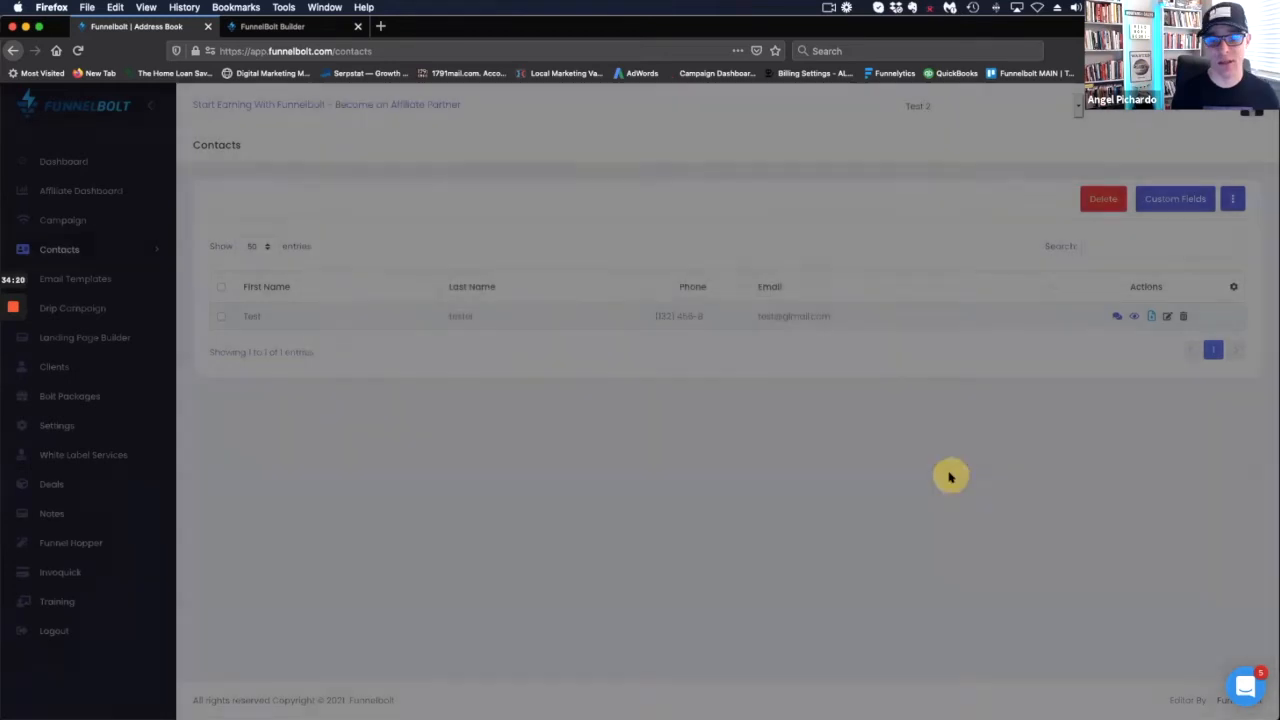
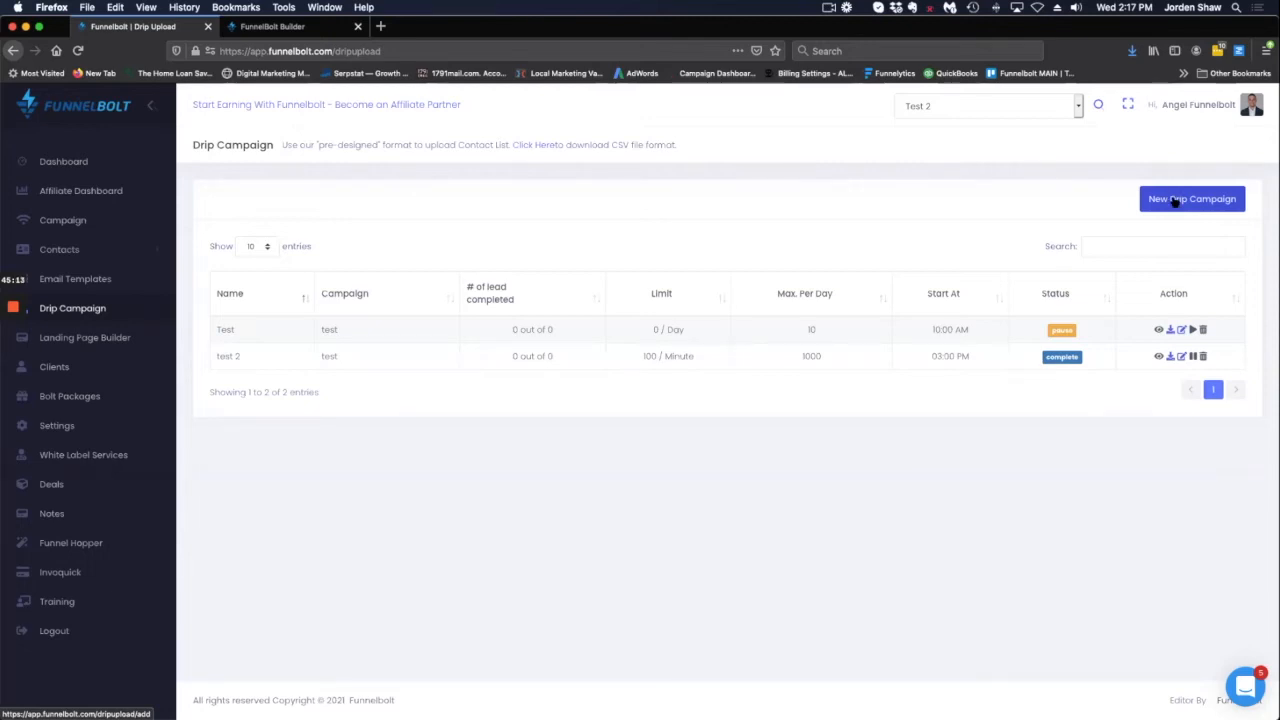
Reopen the test contact's edit form, examine the available Deal Stage options, and cancel without changes.
{"action": "left_click", "coordinate": [76, 250]}
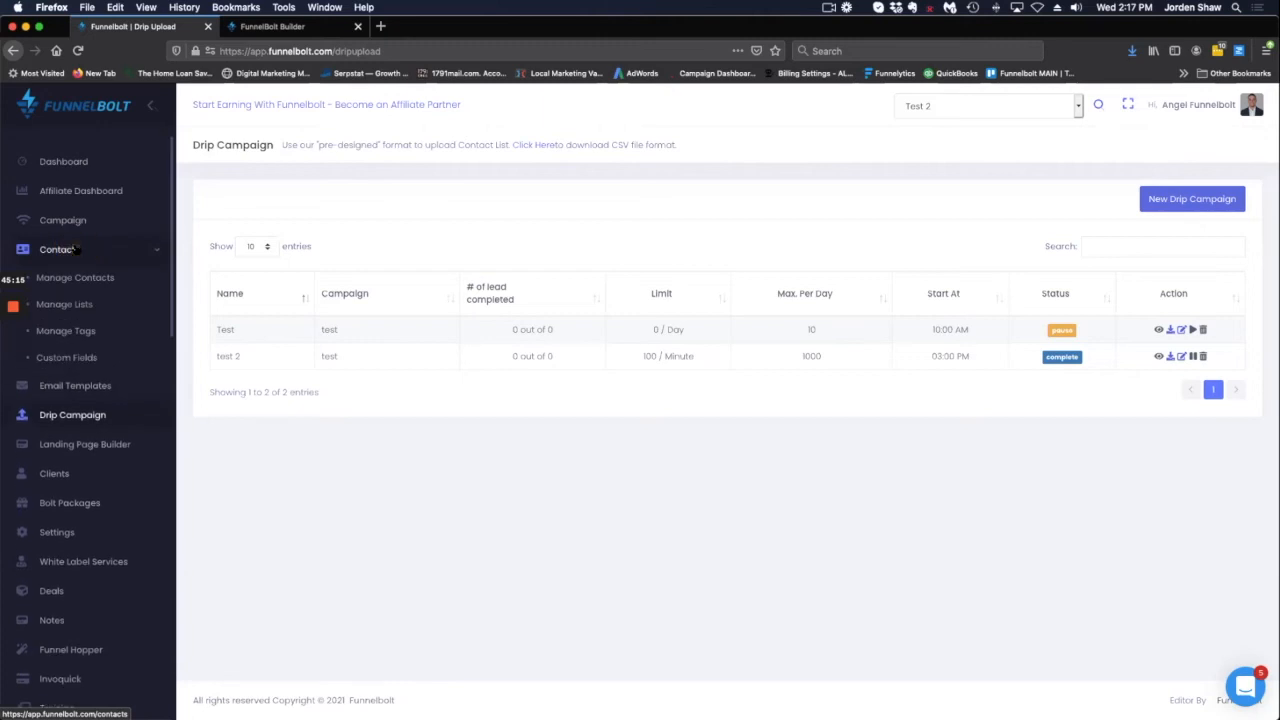
{"action": "left_click", "coordinate": [93, 277]}
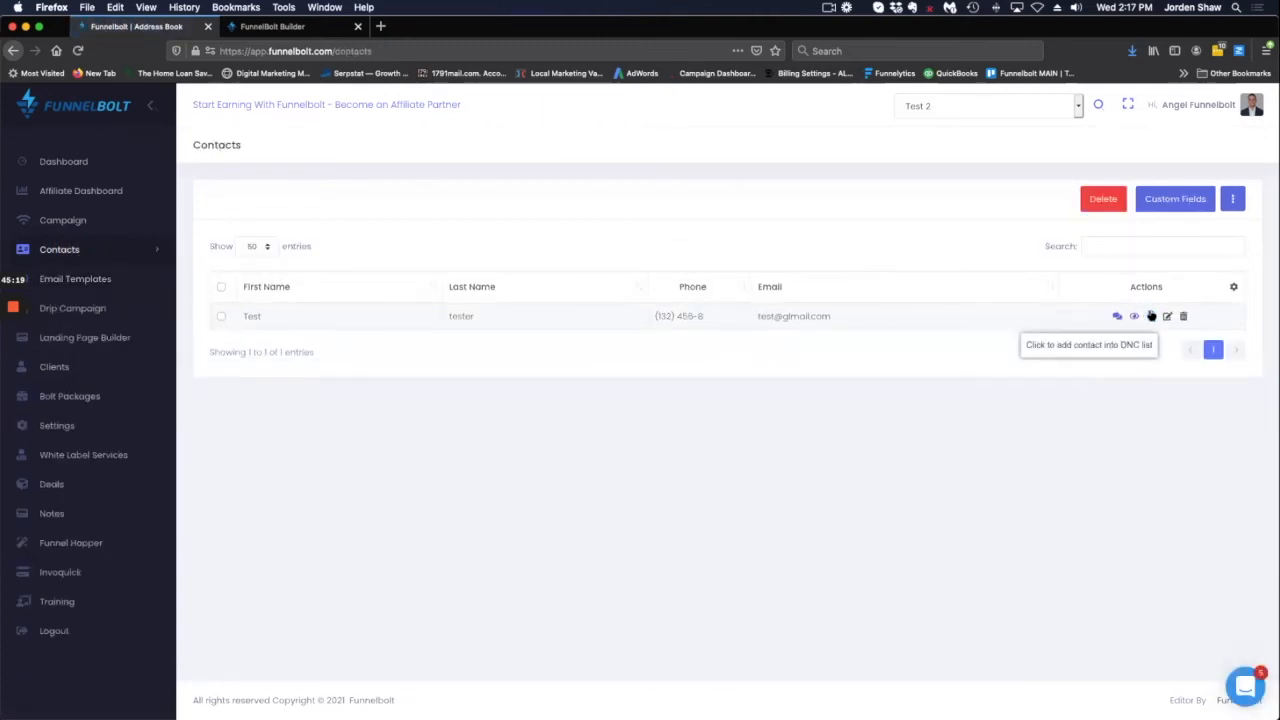
{"action": "left_click", "coordinate": [1167, 316]}
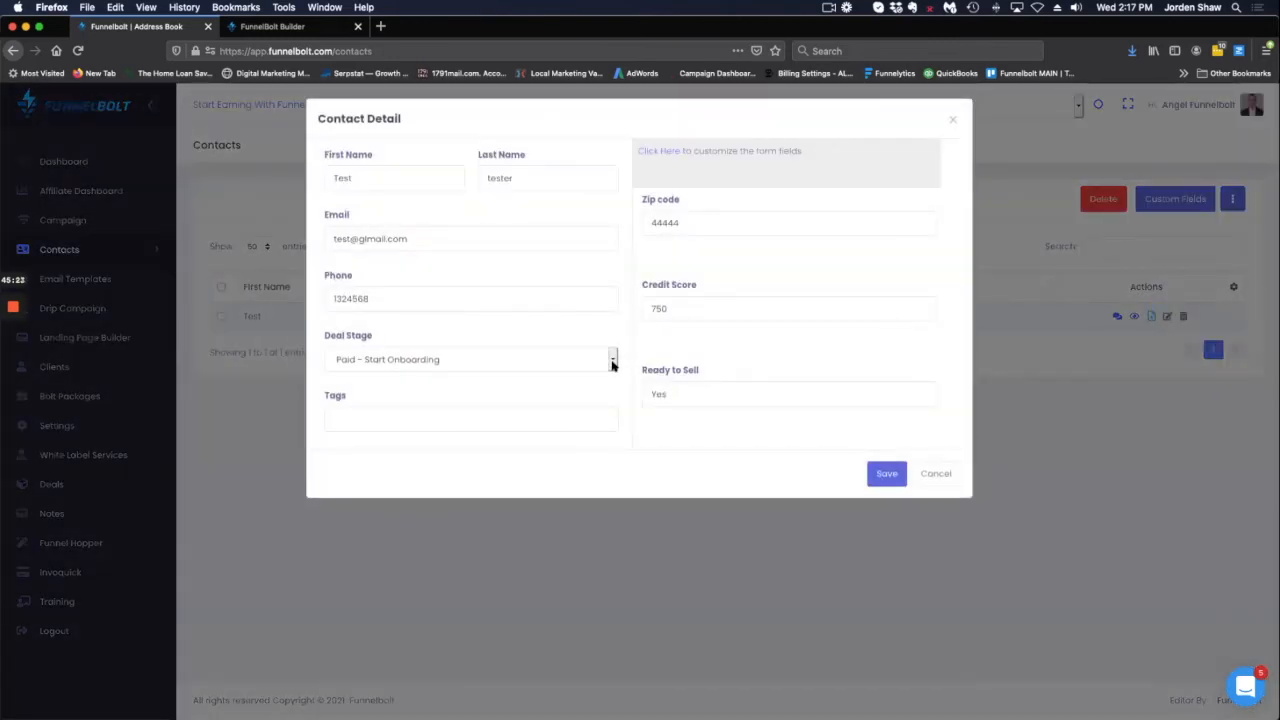
{"action": "left_click", "coordinate": [612, 362]}
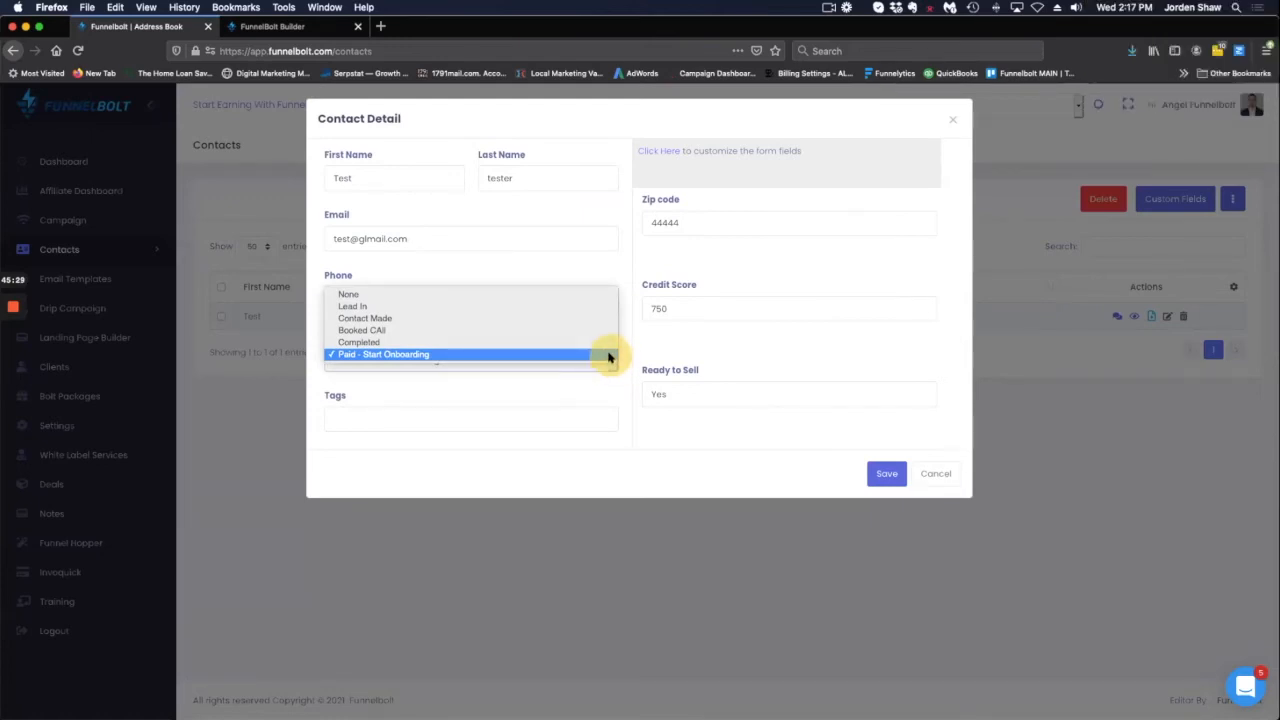
{"action": "left_click", "coordinate": [608, 356]}
{"action": "left_click", "coordinate": [934, 472]}
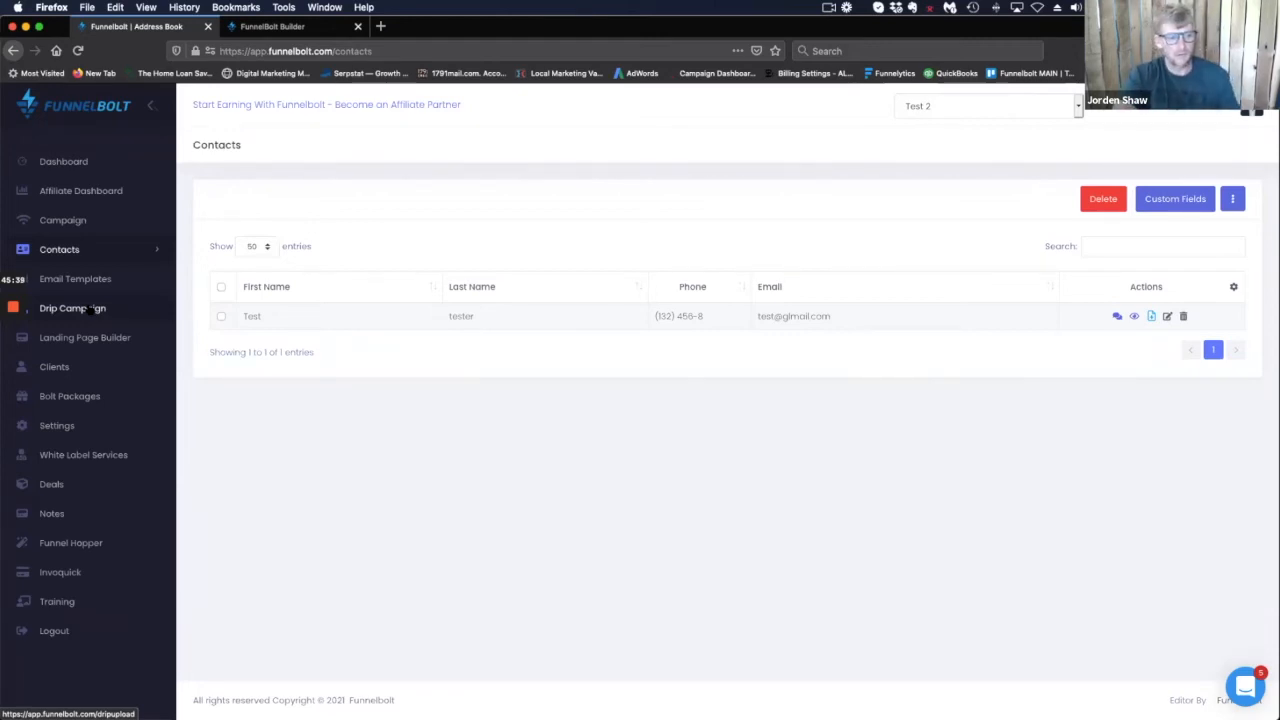
Open a blank campaign form and examine the settings for adding tags, removing tags and executing the campaign by tag.
{"action": "left_click", "coordinate": [86, 249]}
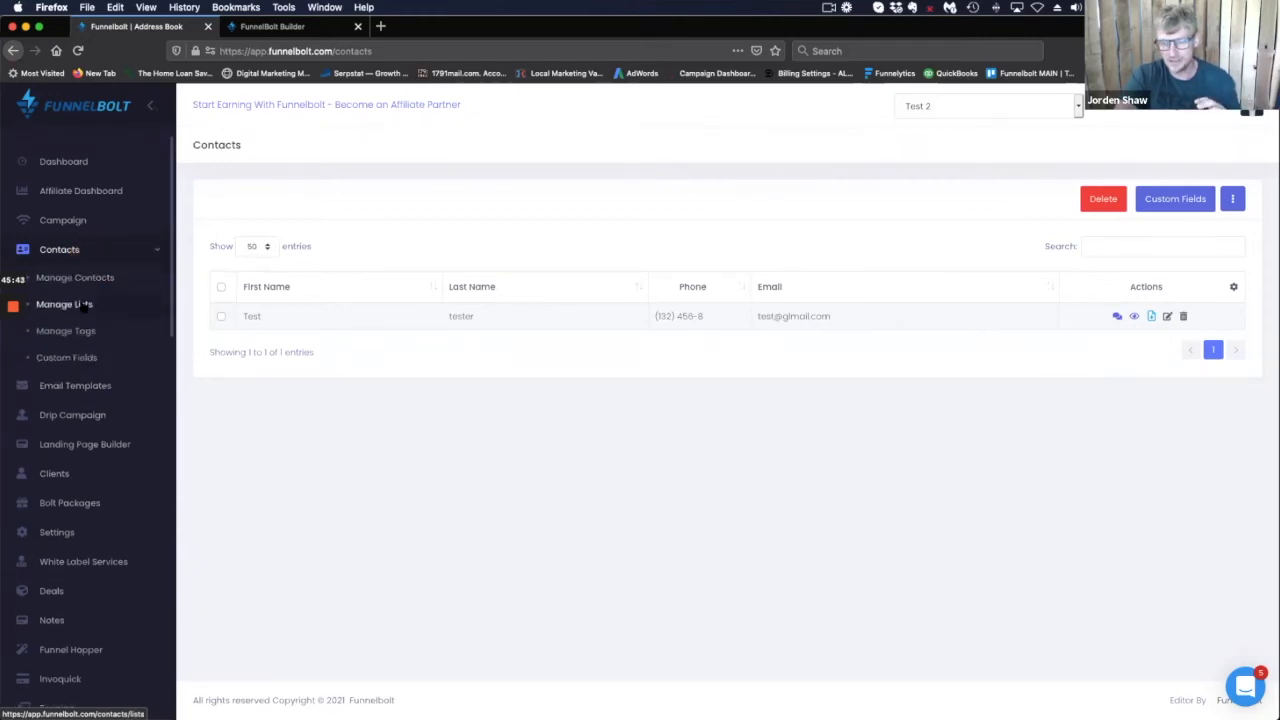
{"action": "scroll", "coordinate": [85, 300], "scroll_direction": "down", "scroll_amount": 1}
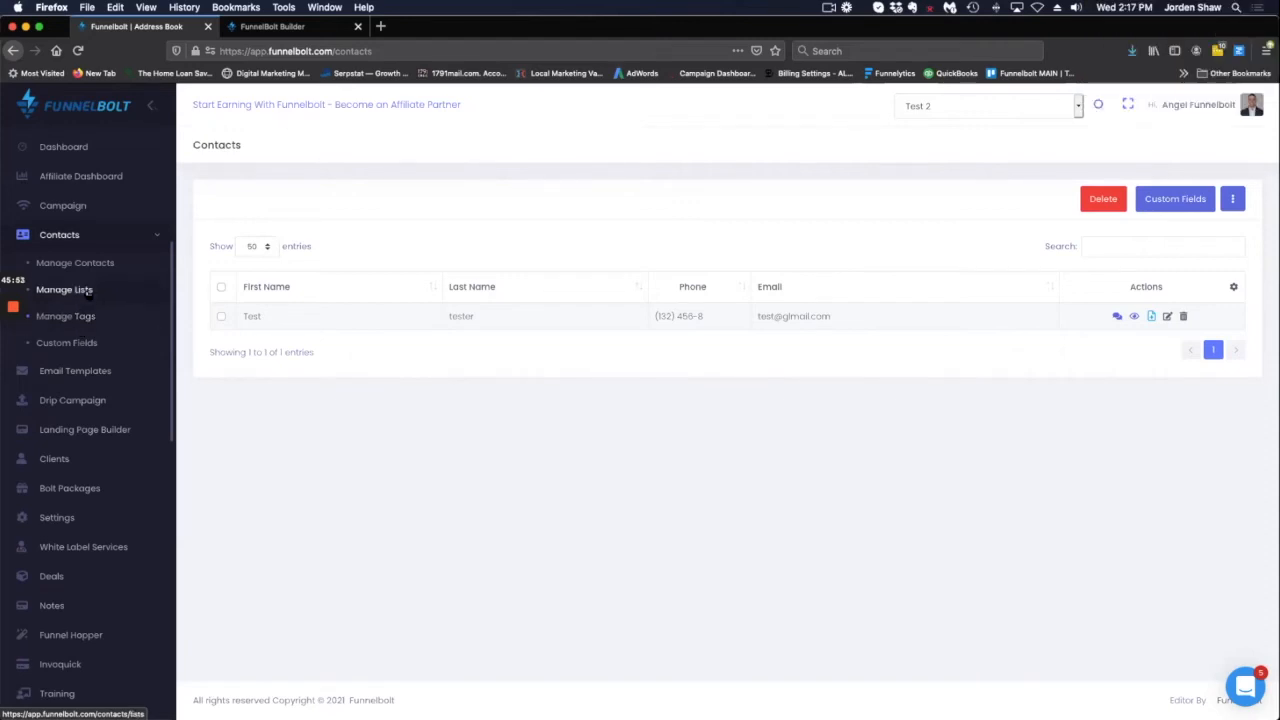
{"action": "left_click", "coordinate": [89, 206]}
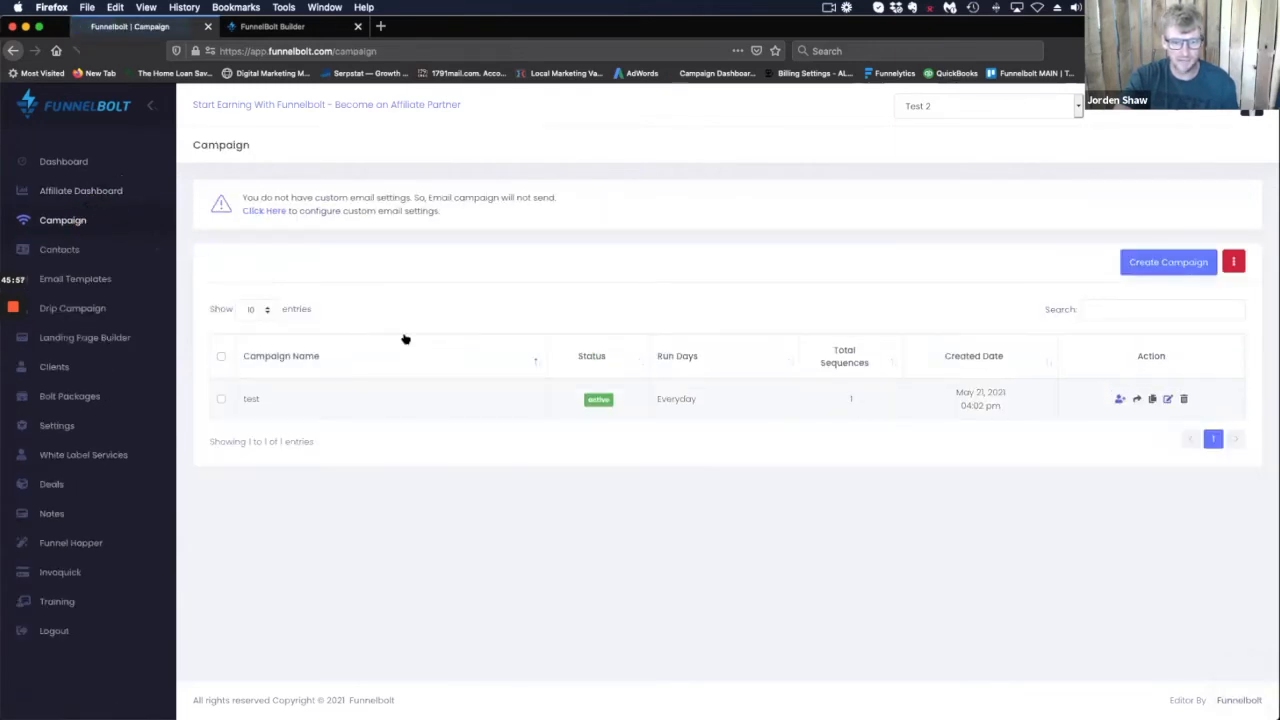
{"action": "left_click", "coordinate": [1190, 262]}
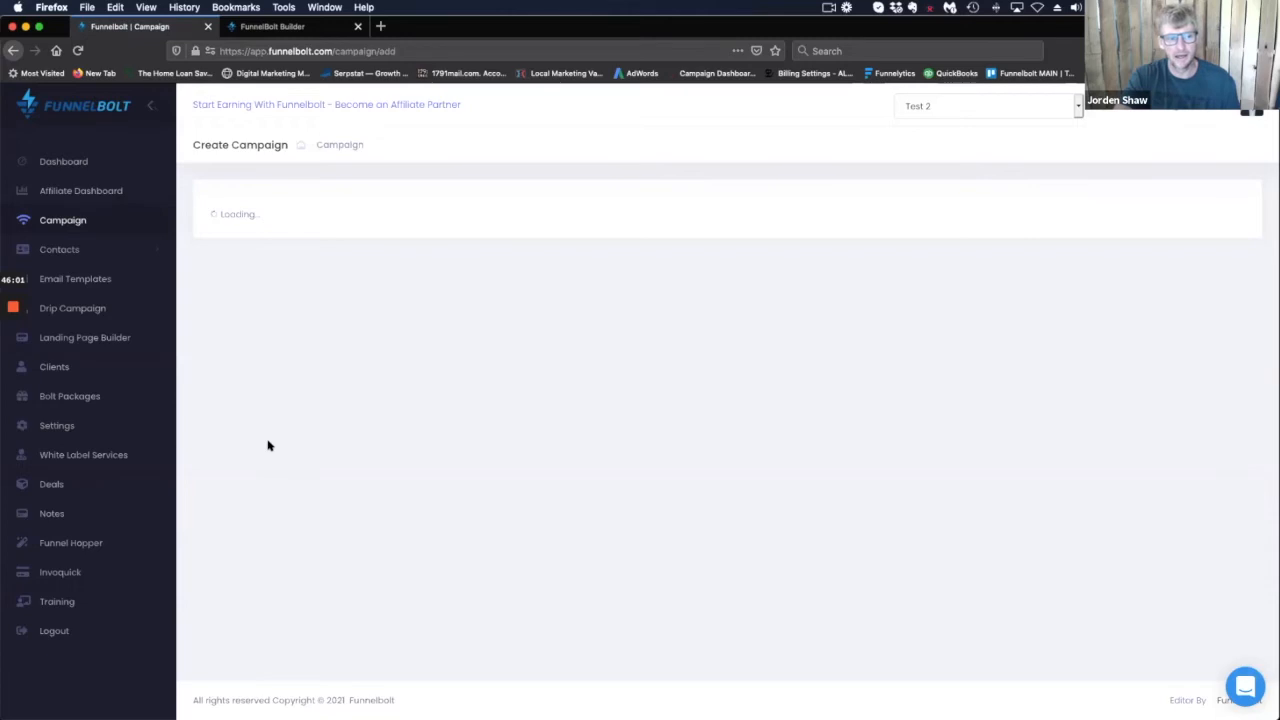
{"action": "scroll", "coordinate": [272, 505], "scroll_direction": "down", "scroll_amount": 2}
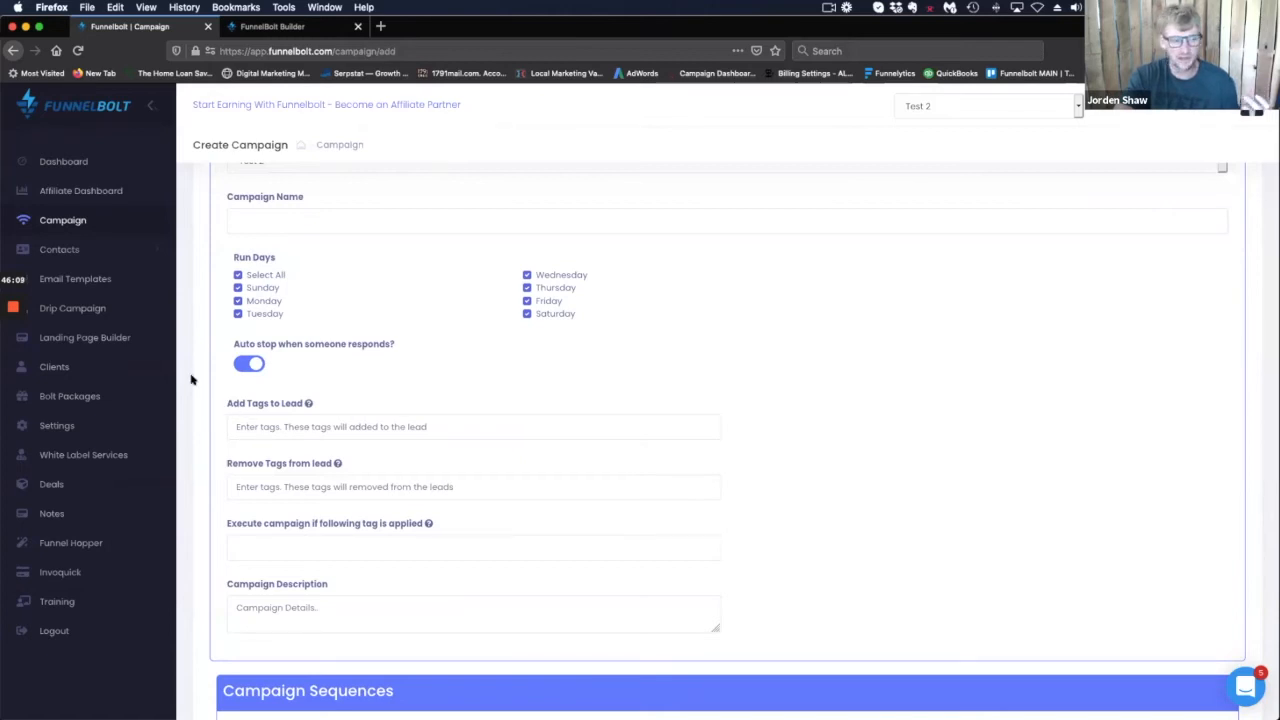
Start a new drip campaign named test and continue to the contact source settings.
{"action": "left_click", "coordinate": [88, 312]}
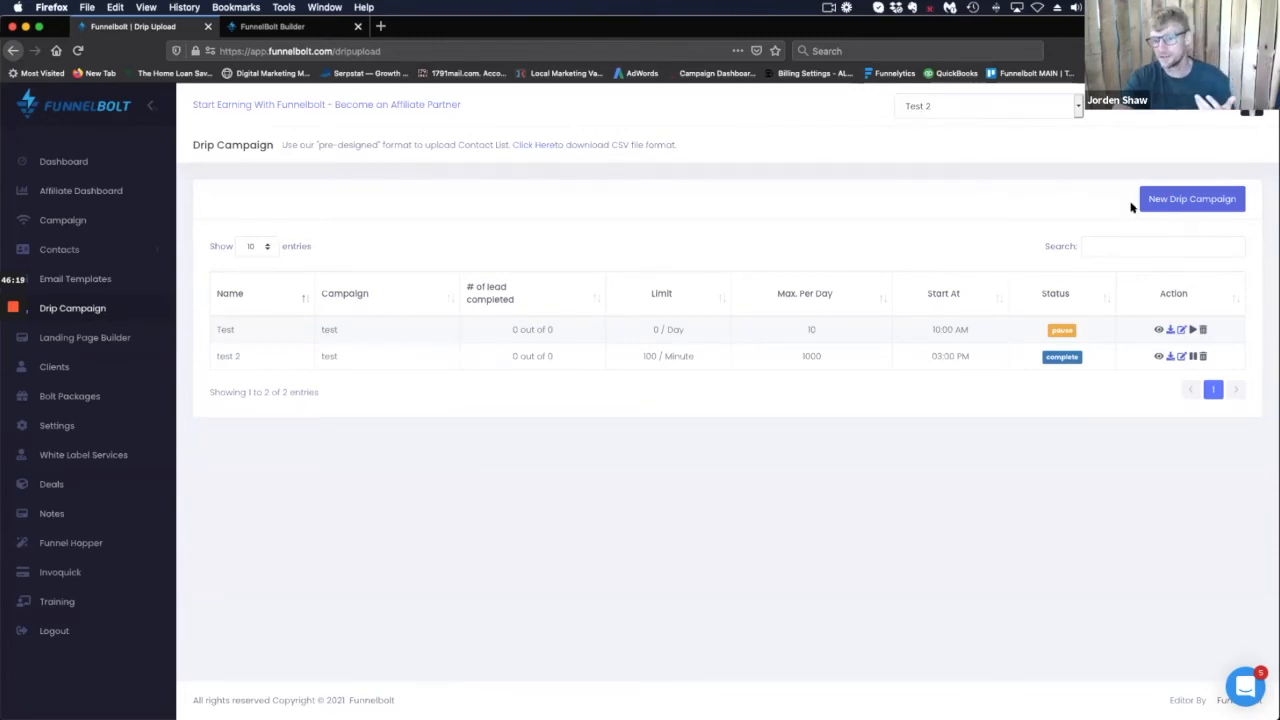
{"action": "left_click", "coordinate": [1194, 200]}
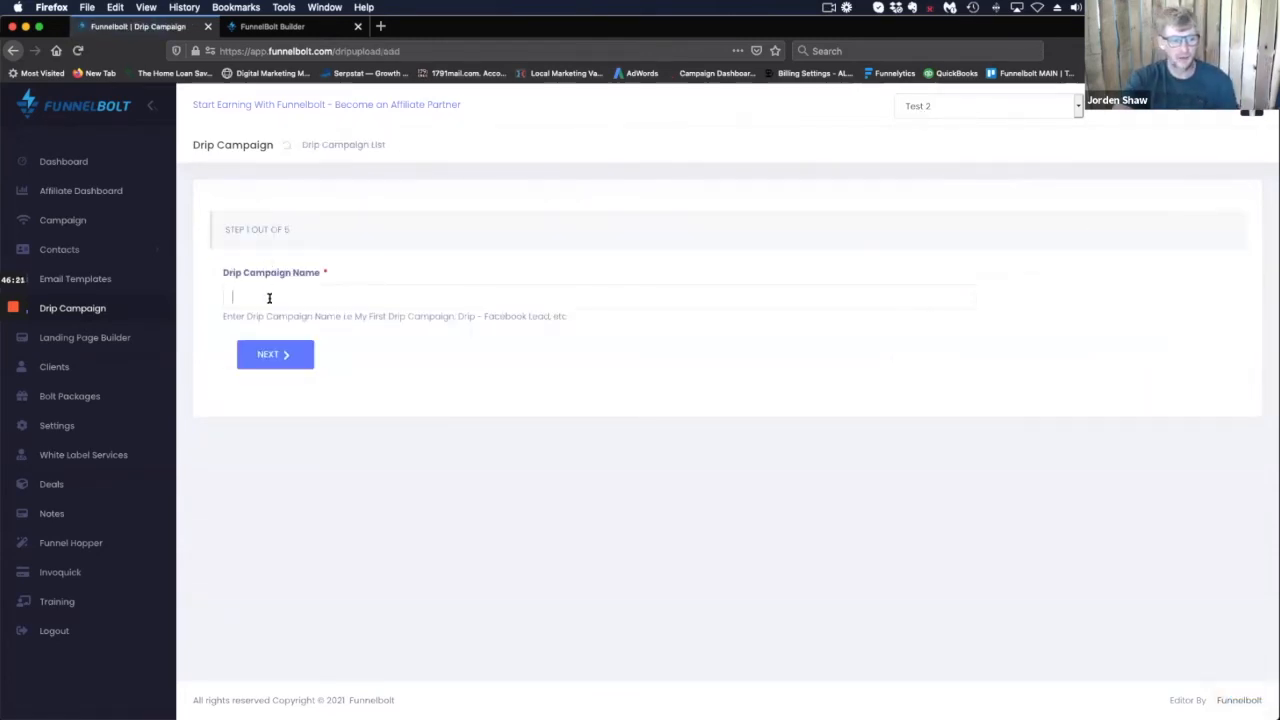
{"action": "type", "text": "test"}
{"action": "left_click", "coordinate": [240, 329]}
{"action": "left_click", "coordinate": [275, 354]}
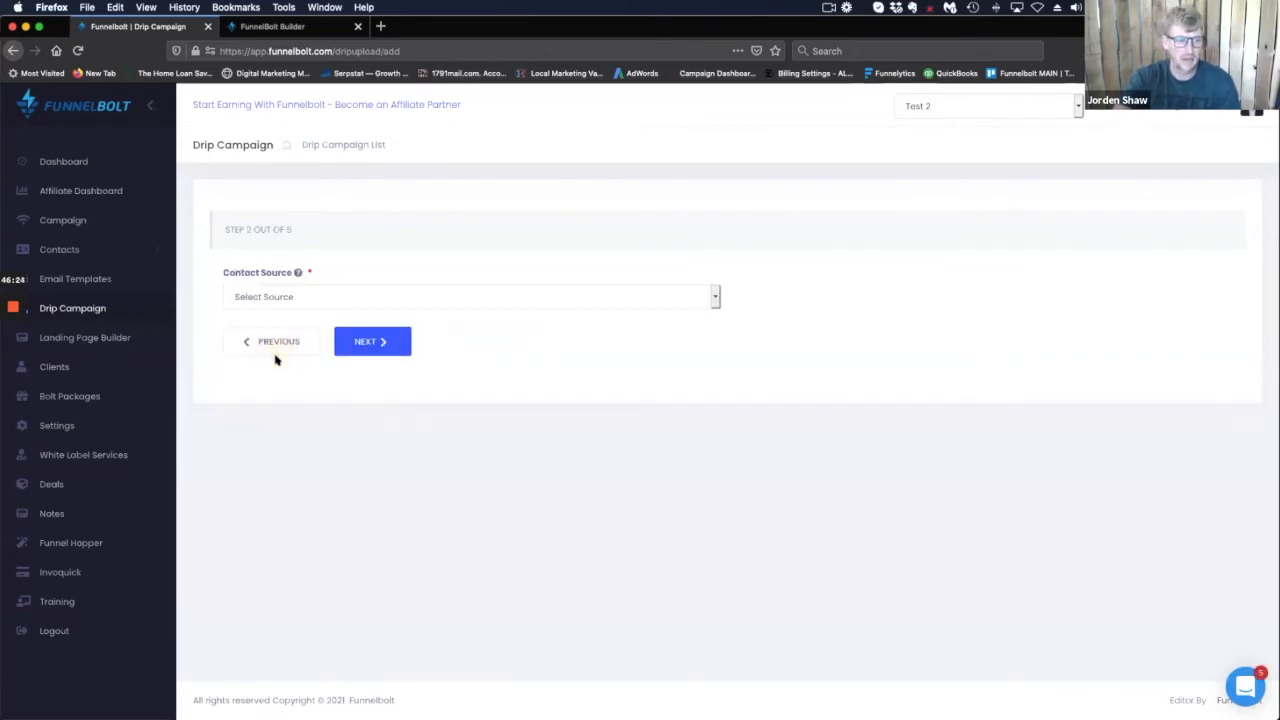
Set the drip campaign's contact source to Contact List and choose test List.
{"action": "left_click", "coordinate": [408, 296]}
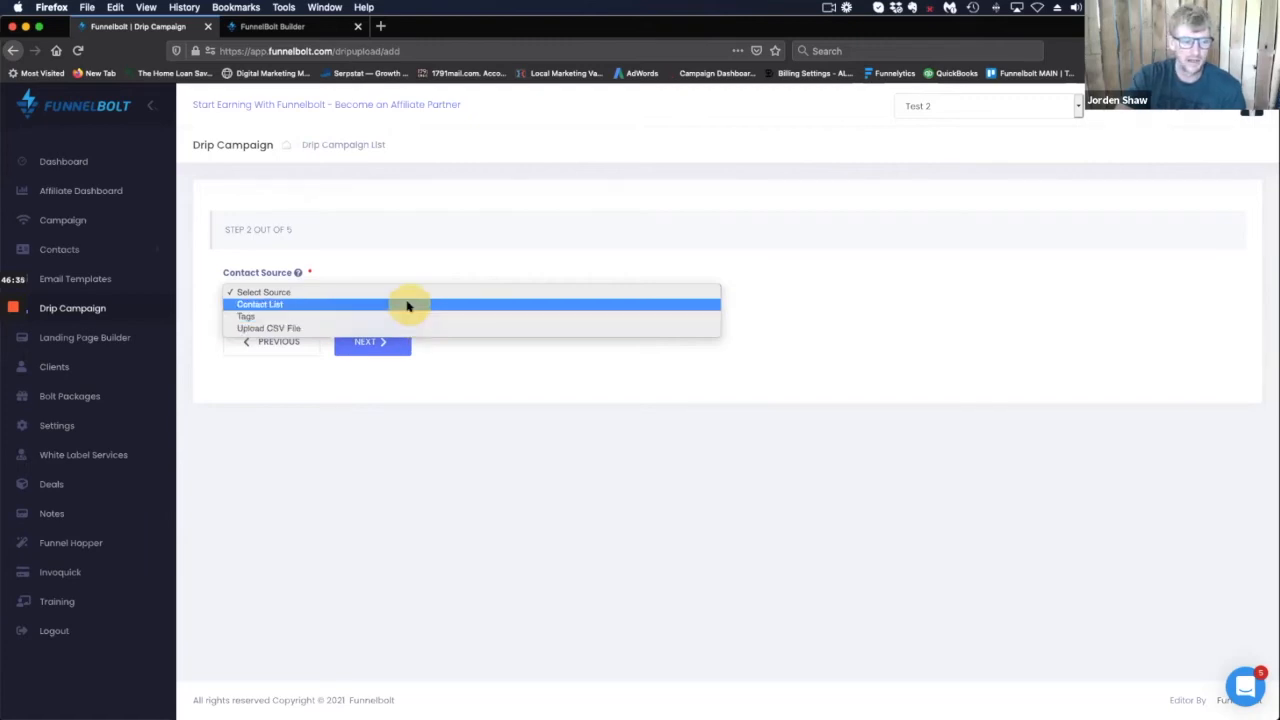
{"action": "left_click", "coordinate": [407, 306]}
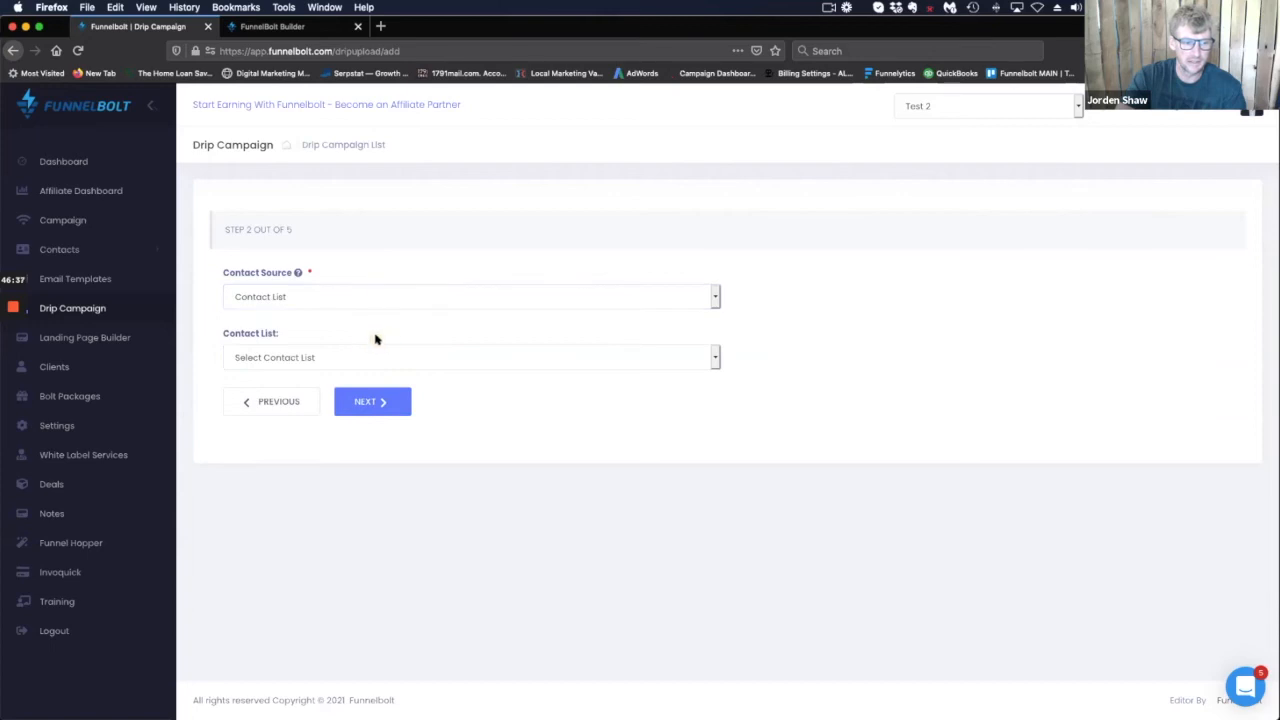
{"action": "left_click", "coordinate": [333, 300]}
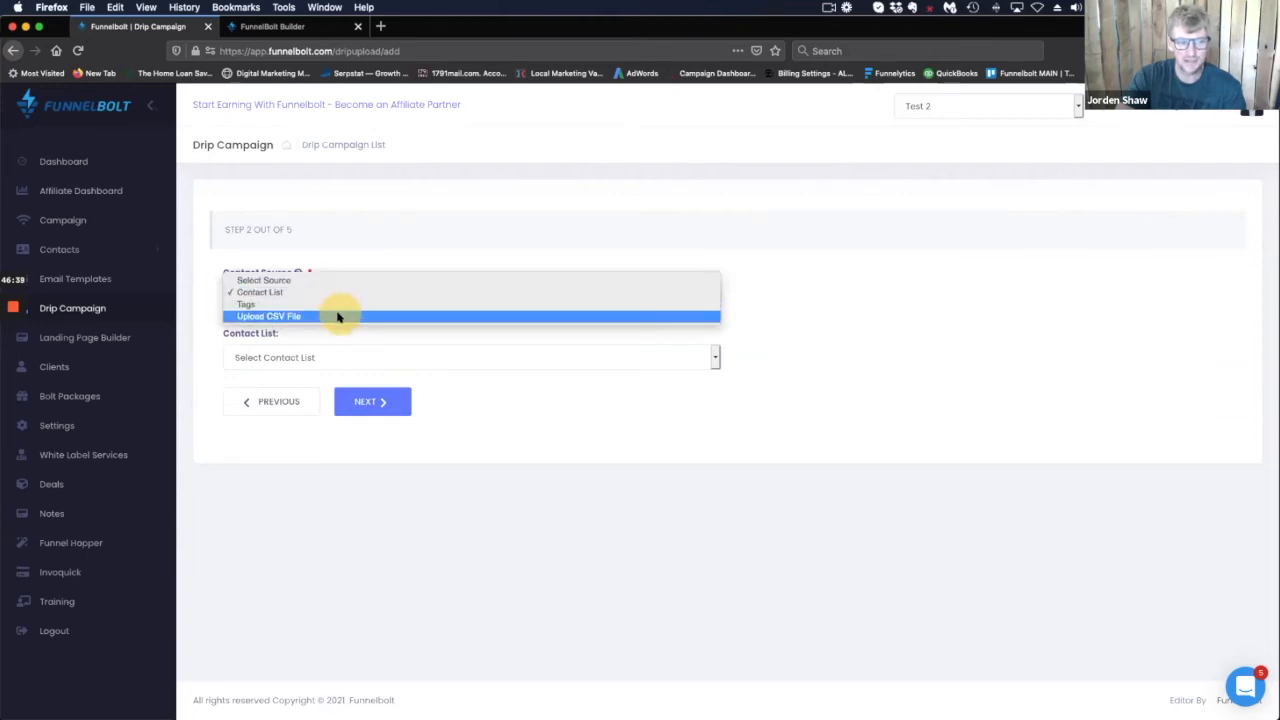
{"action": "left_click", "coordinate": [337, 291]}
{"action": "left_click", "coordinate": [366, 359]}
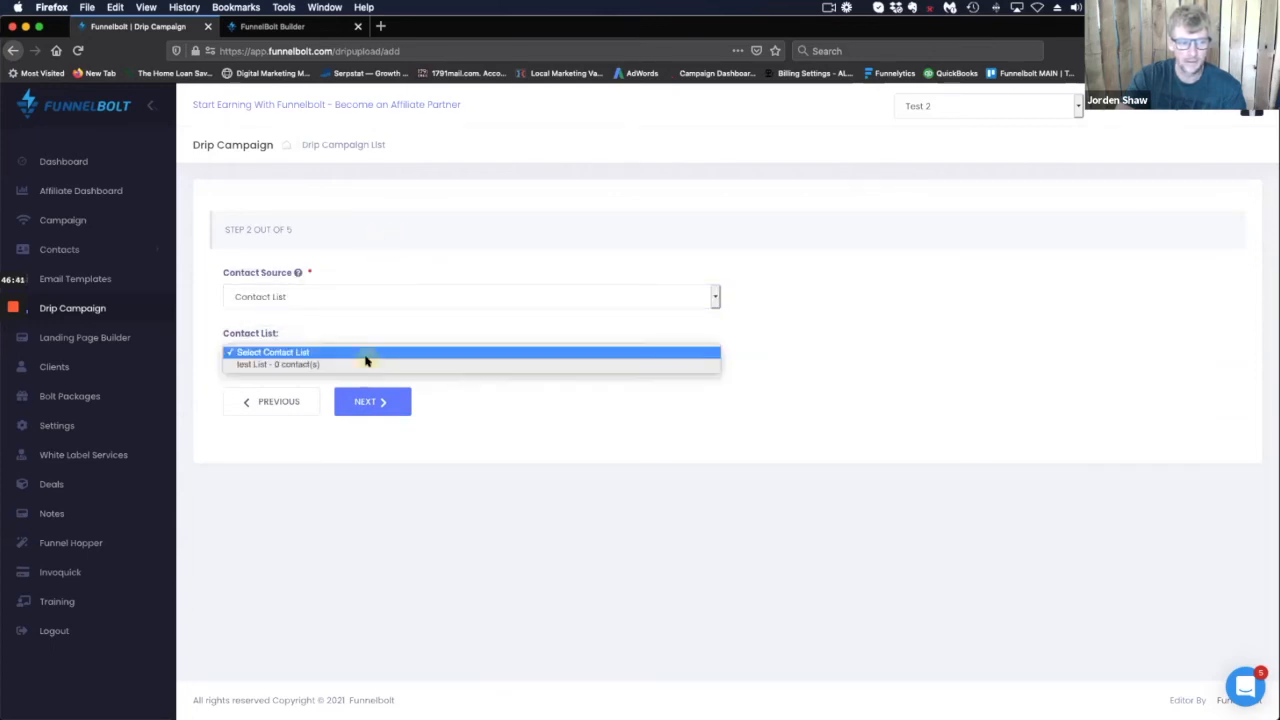
{"action": "left_click", "coordinate": [366, 364]}
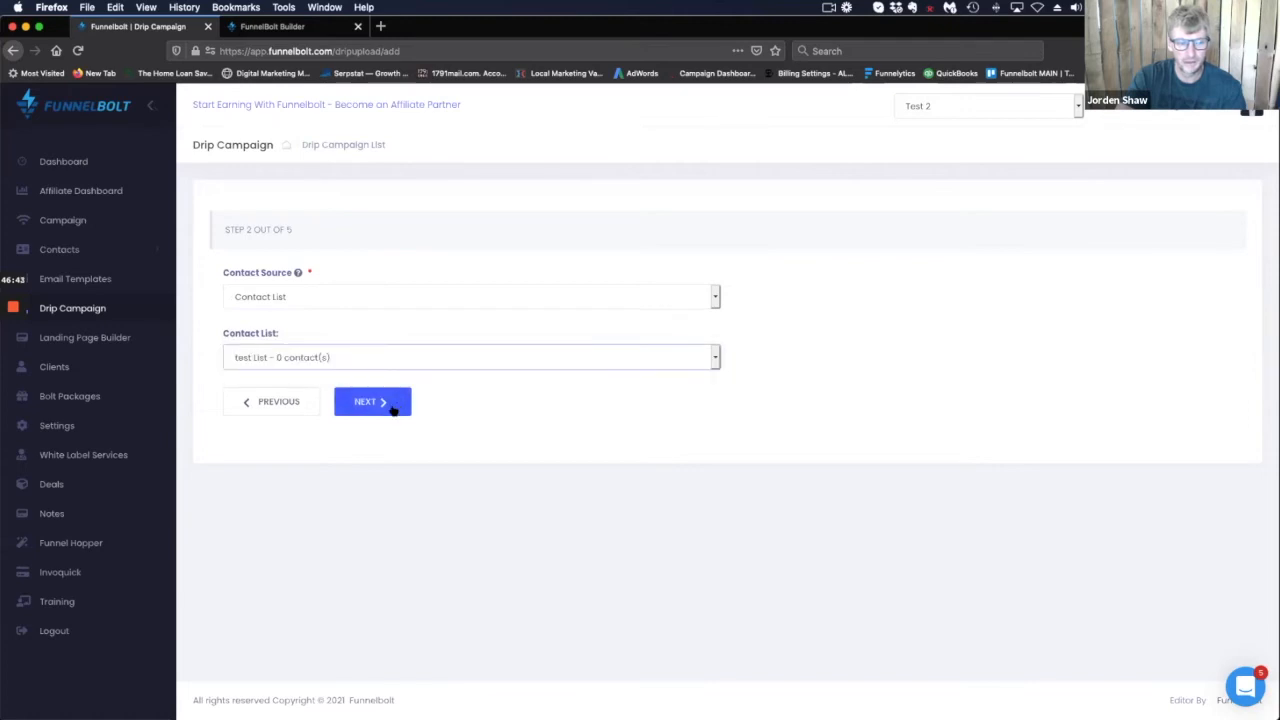
Switch the contact source to Tags and Upload CSV File to inspect their fields, and return it to Contact List.
{"action": "left_click", "coordinate": [350, 301]}
{"action": "left_click", "coordinate": [346, 305]}
{"action": "left_click", "coordinate": [349, 356]}
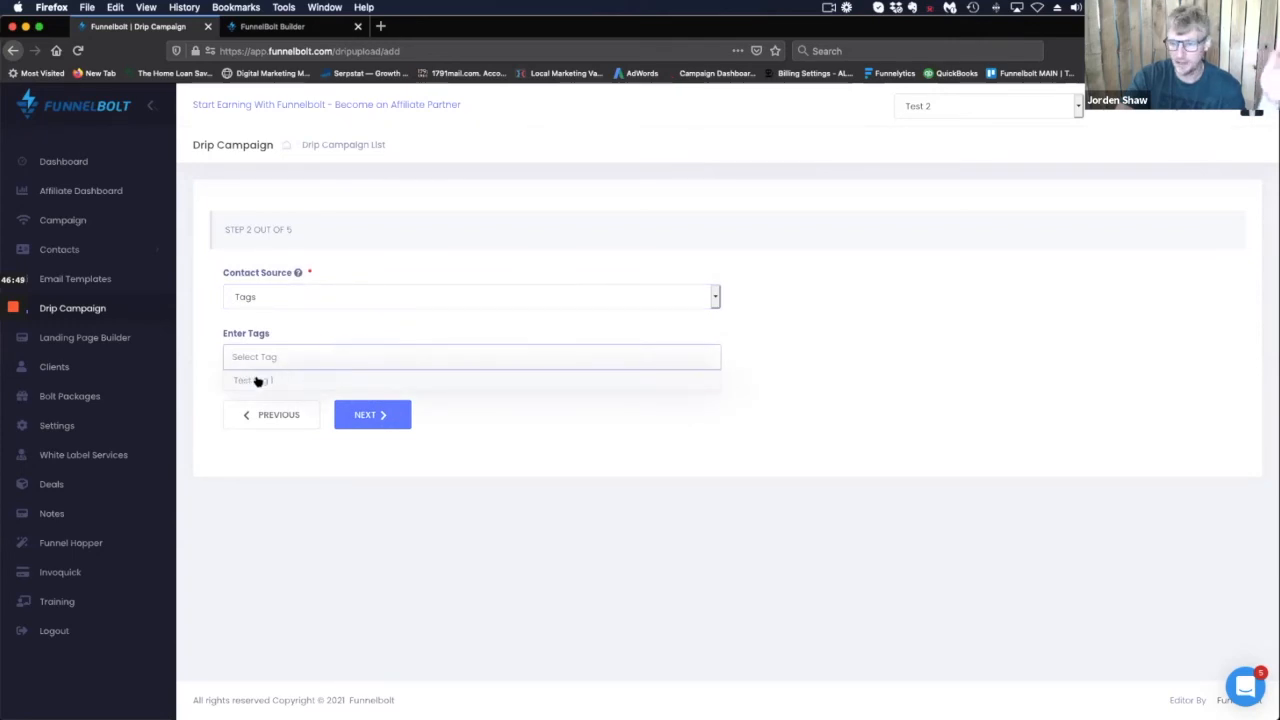
{"action": "left_click", "coordinate": [290, 298]}
{"action": "left_click", "coordinate": [290, 305]}
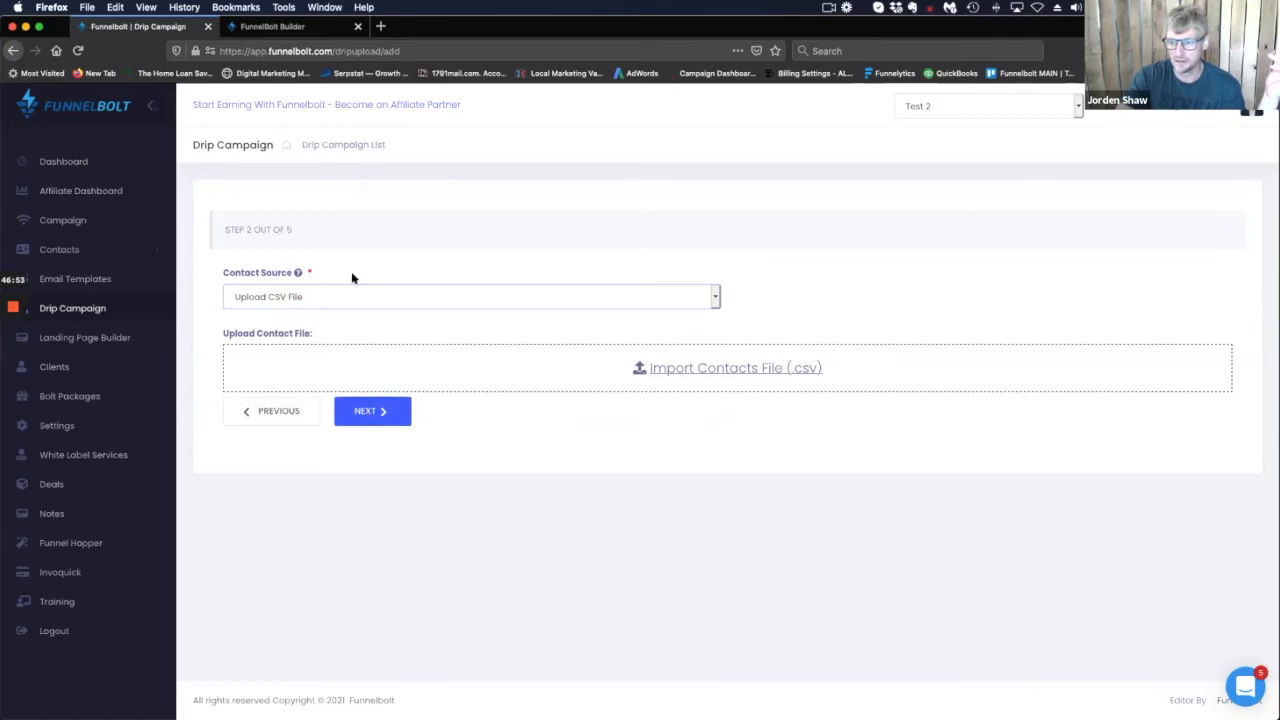
{"action": "left_click", "coordinate": [349, 296]}
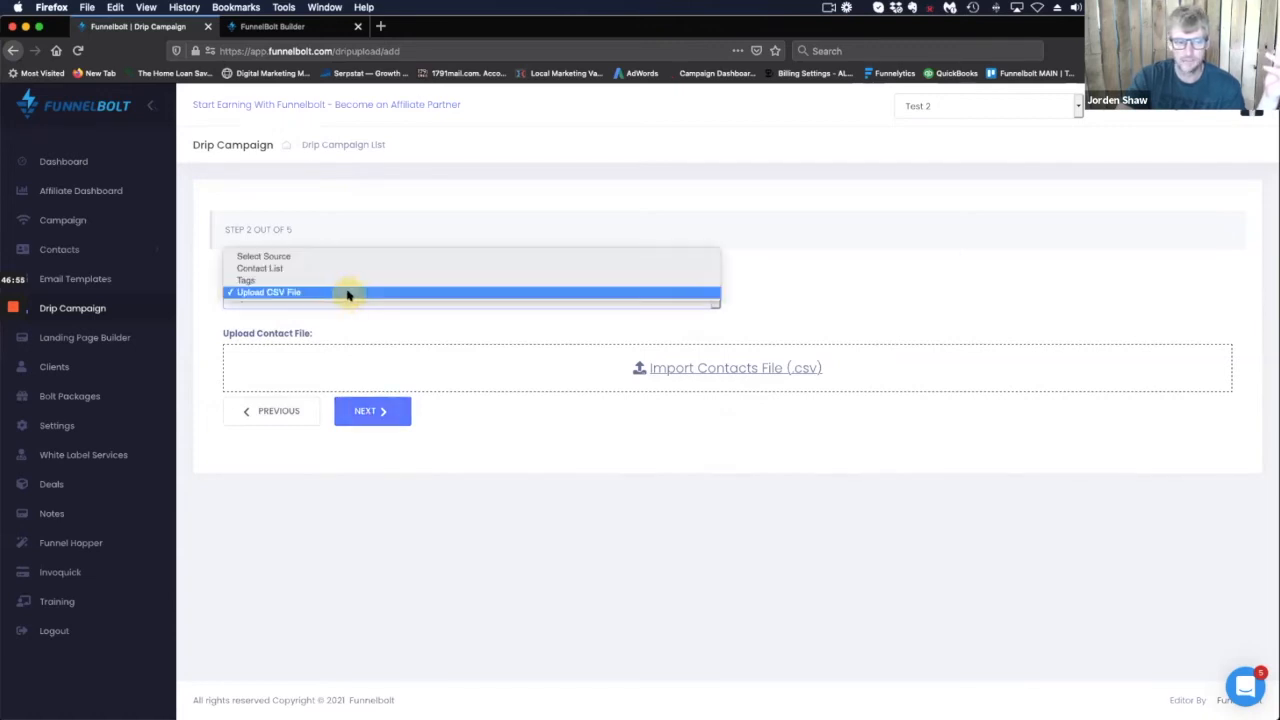
{"action": "left_click", "coordinate": [345, 270]}
{"action": "left_click", "coordinate": [318, 297]}
{"action": "left_click", "coordinate": [318, 297]}
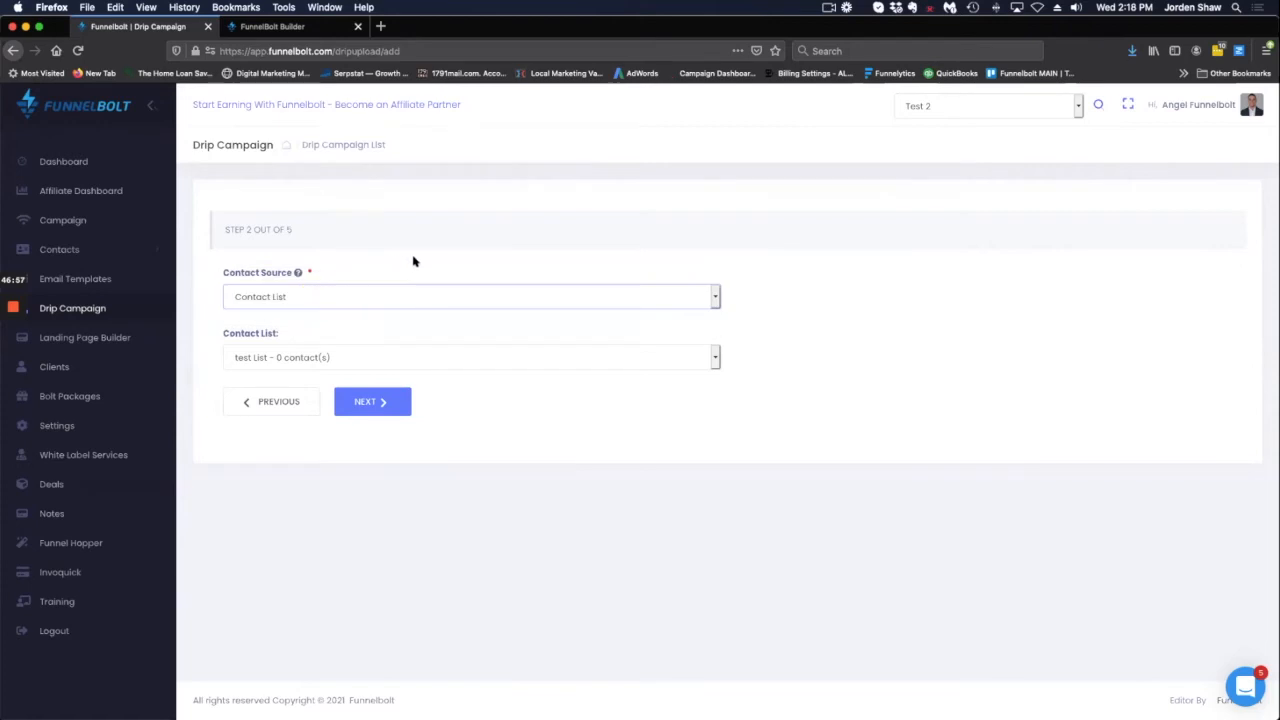
Check which campaigns can be started in step 3 of the drip campaign, and set the deal stage to Completed.
{"action": "left_click", "coordinate": [381, 402]}
{"action": "left_click", "coordinate": [312, 295]}
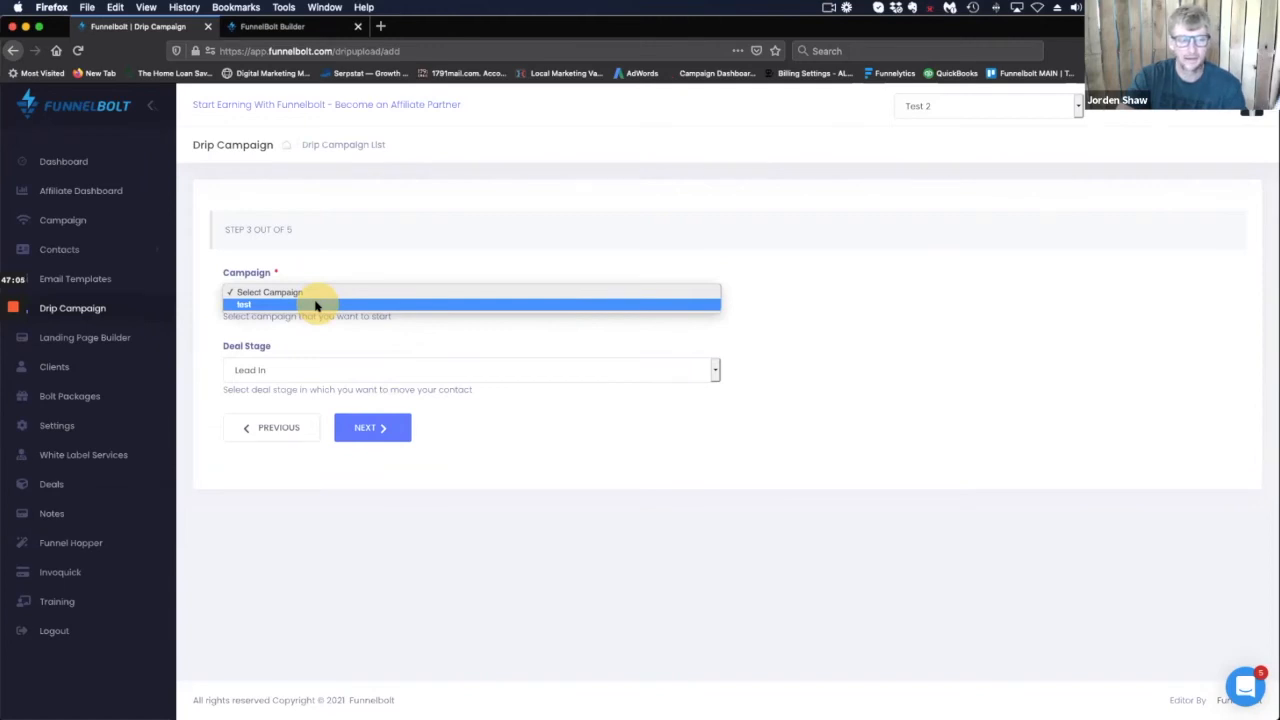
{"action": "left_click", "coordinate": [366, 266]}
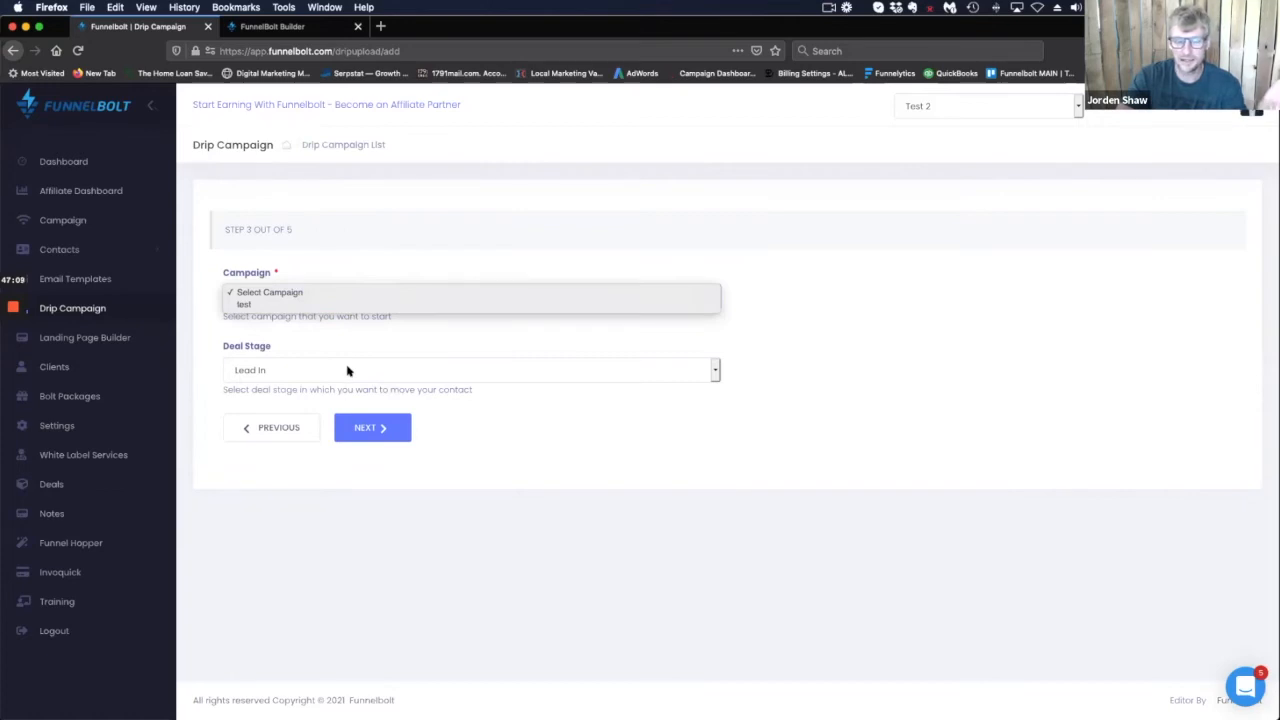
{"action": "left_click", "coordinate": [380, 371]}
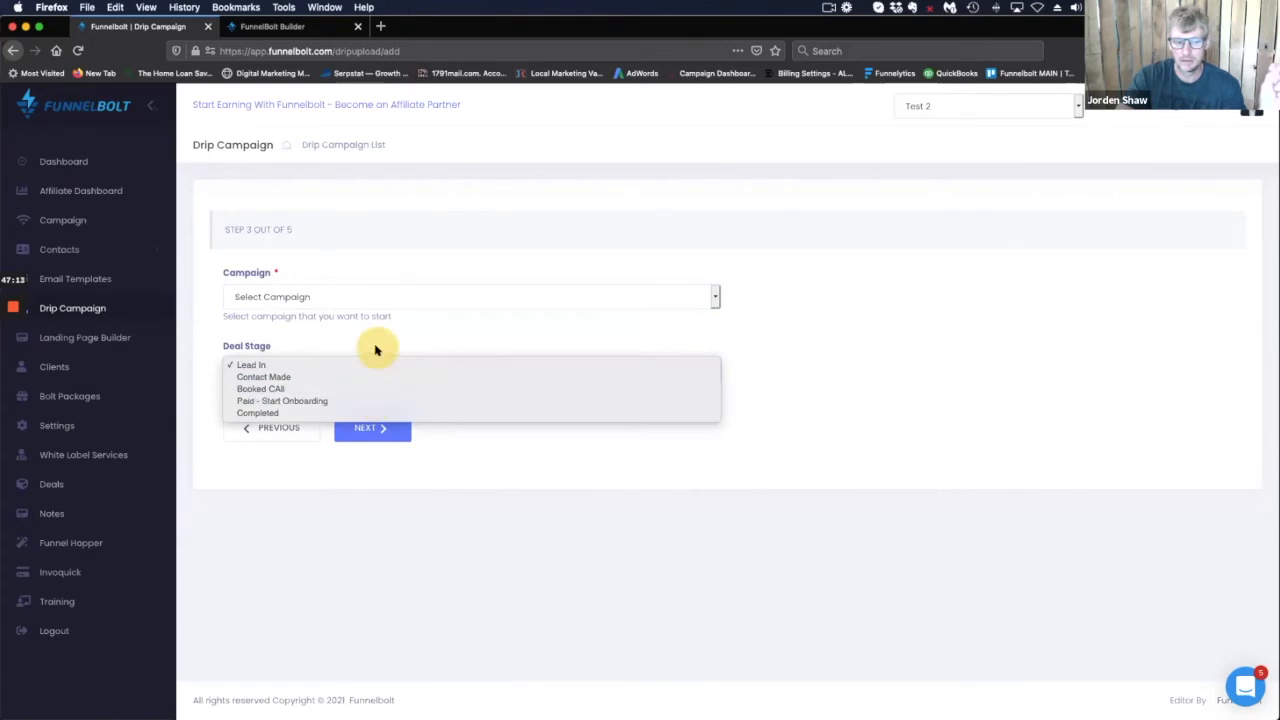
{"action": "left_click", "coordinate": [386, 341]}
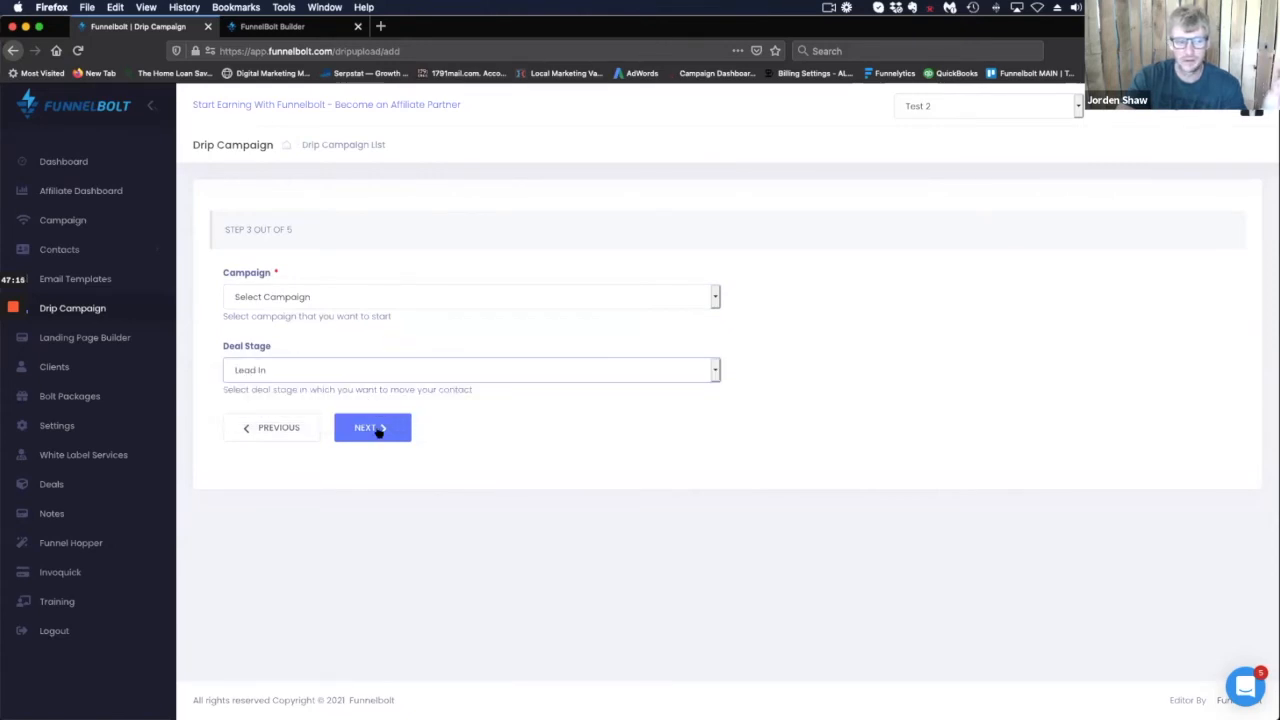
{"action": "left_click", "coordinate": [373, 370]}
{"action": "left_click", "coordinate": [357, 412]}
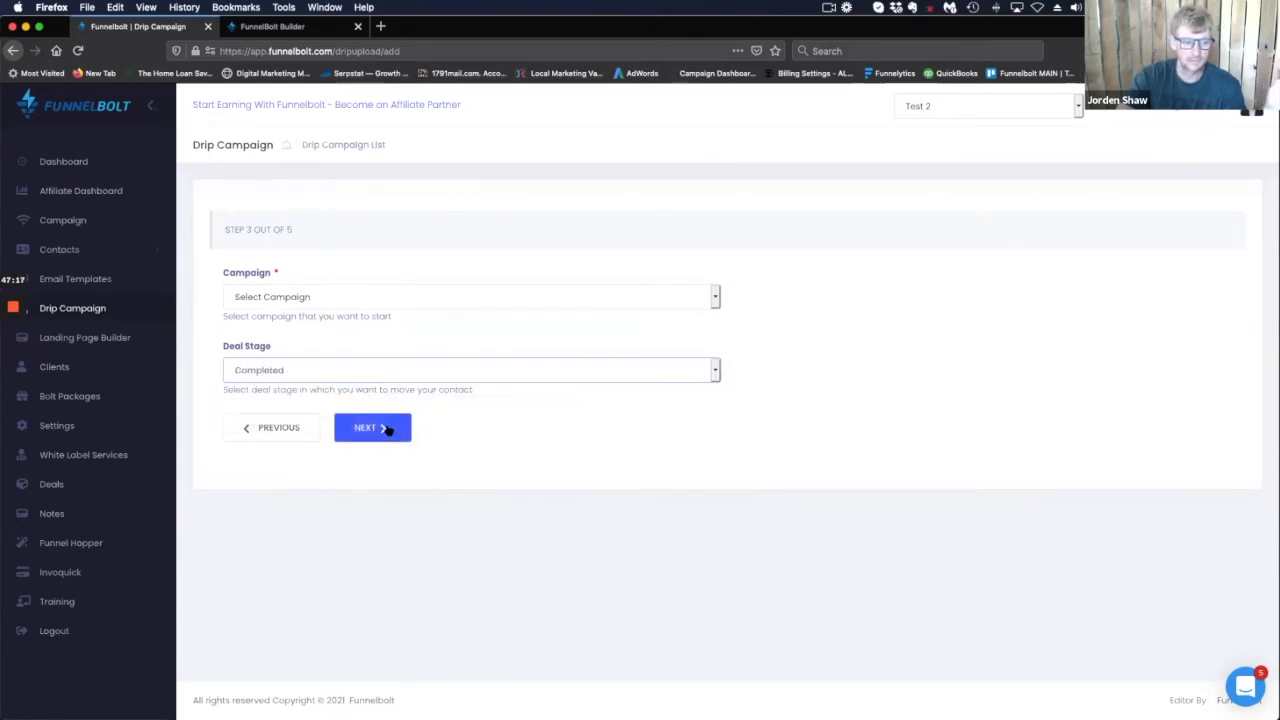
Look over the drip campaign's tag options without adding any, and continue to the contact limit and start time settings.
{"action": "left_click", "coordinate": [388, 428]}
{"action": "left_click", "coordinate": [293, 296]}
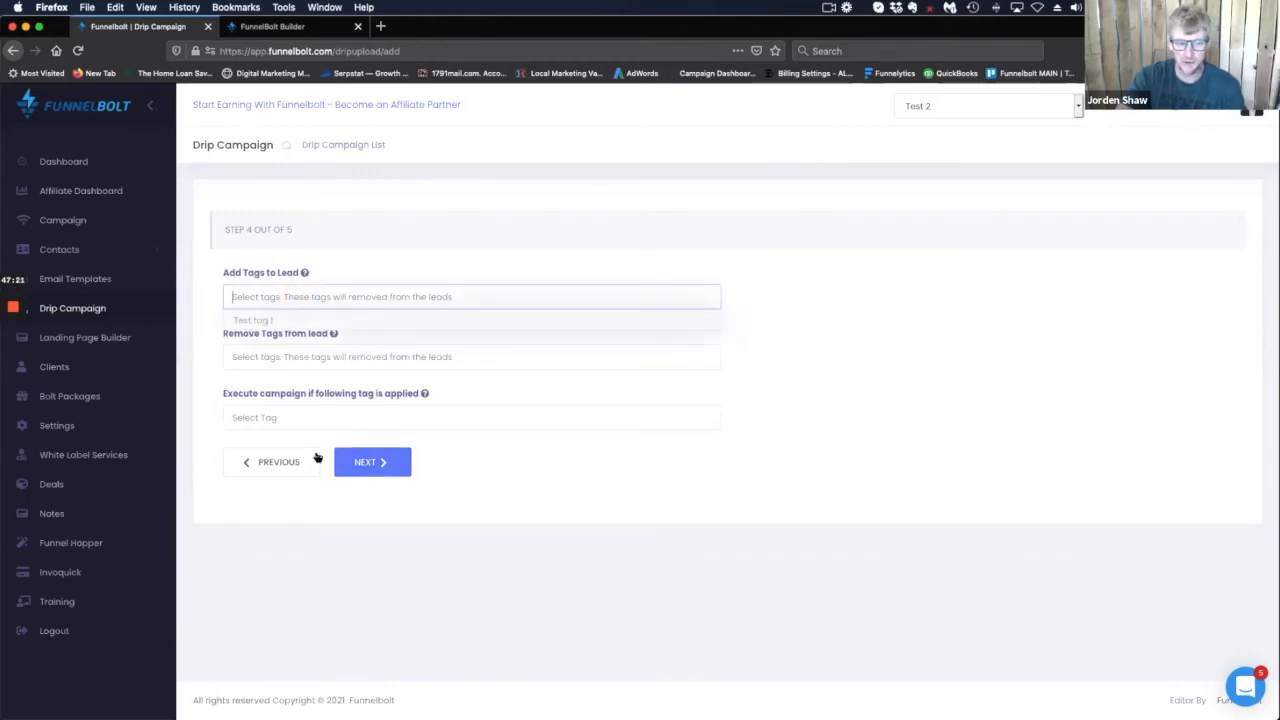
{"action": "left_click", "coordinate": [352, 461]}
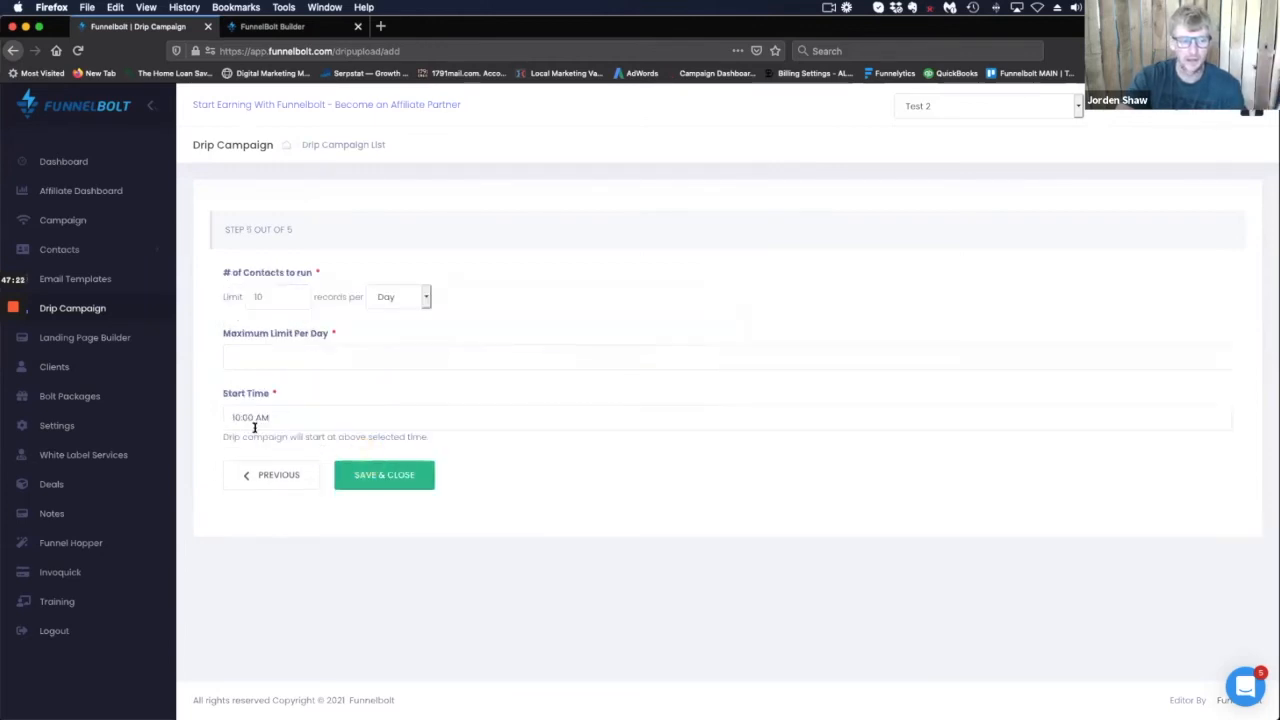
Recheck the drip campaign's tag options, and set the contact limit to 1000000 records per hour.
{"action": "left_click", "coordinate": [270, 474]}
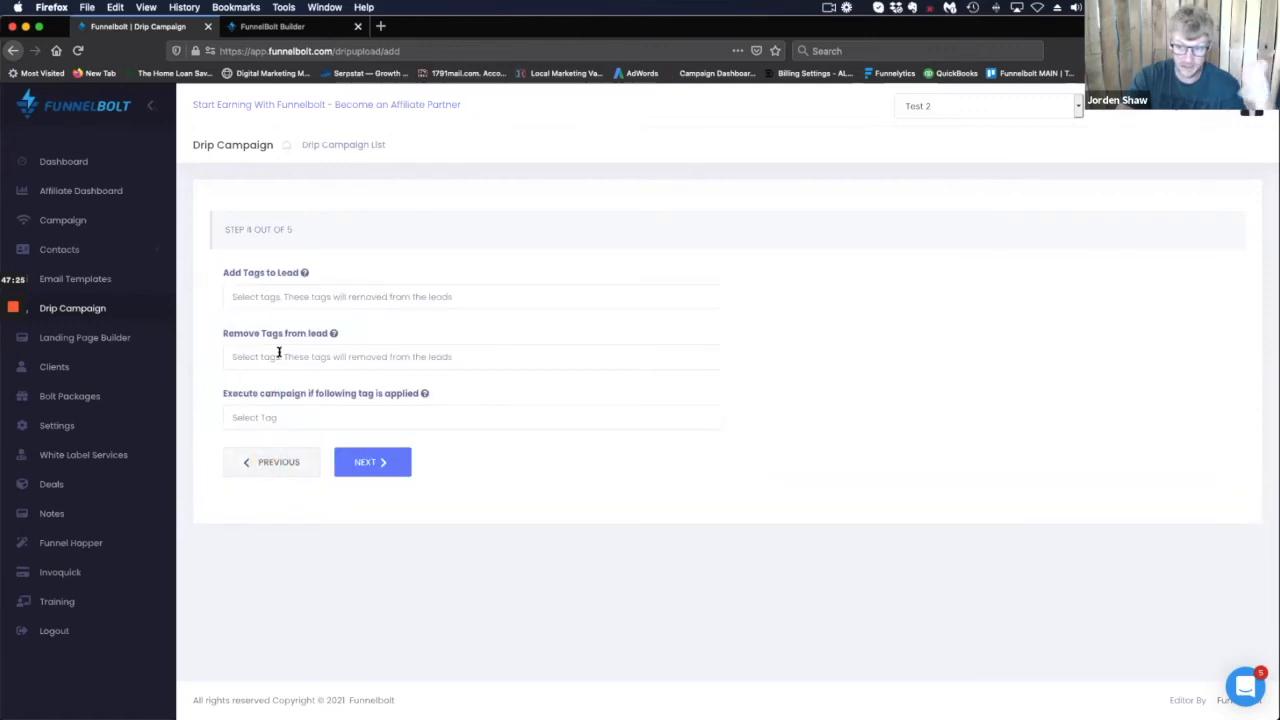
{"action": "left_click", "coordinate": [369, 470]}
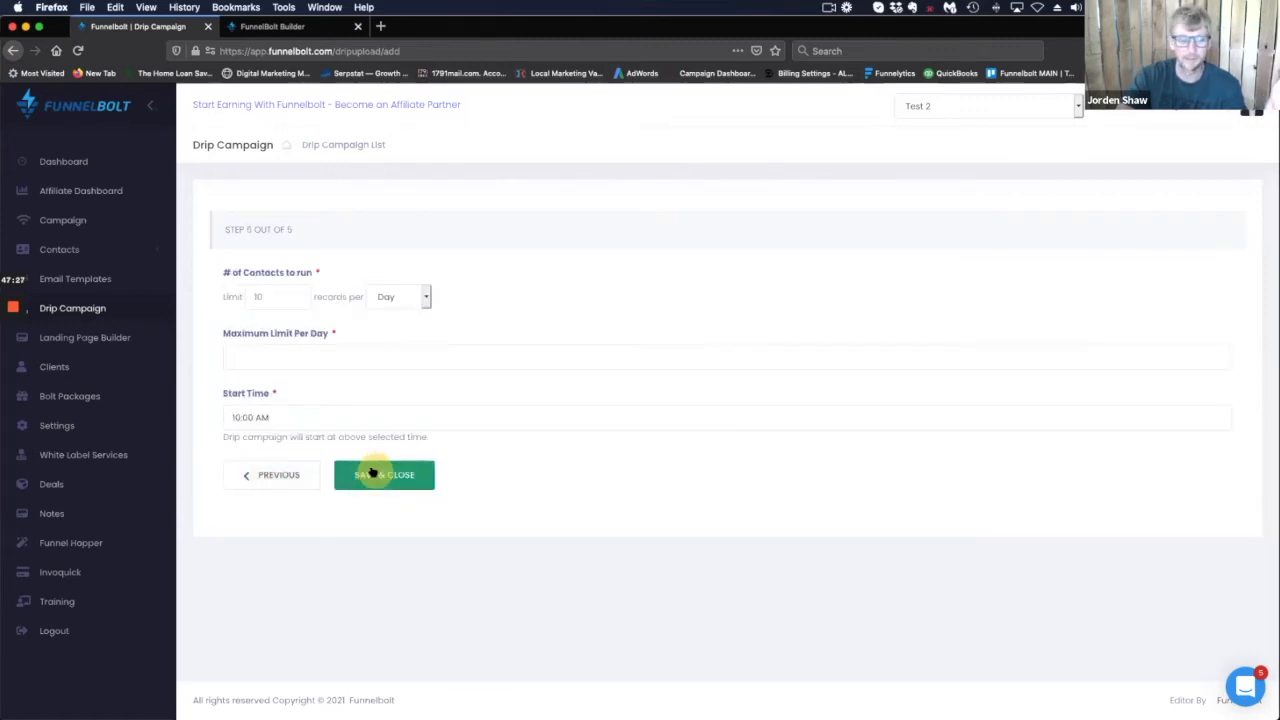
{"action": "left_click", "coordinate": [297, 292]}
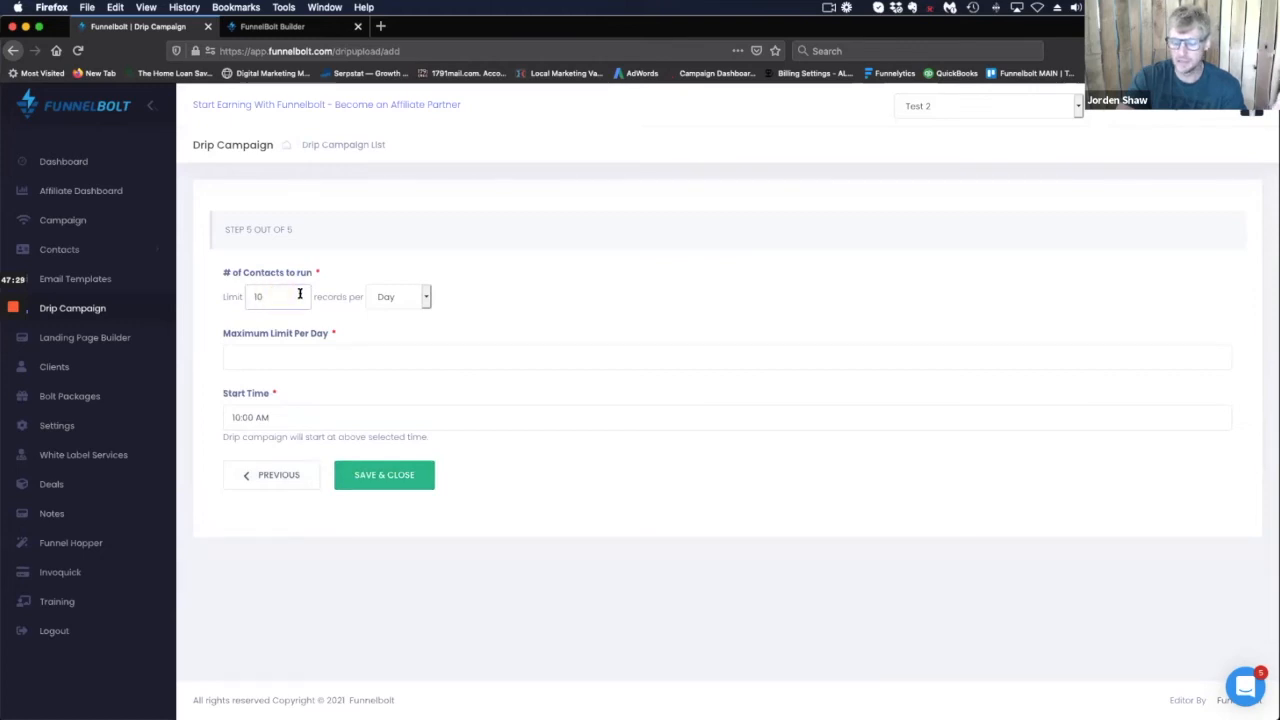
{"action": "type", "text": "10"}
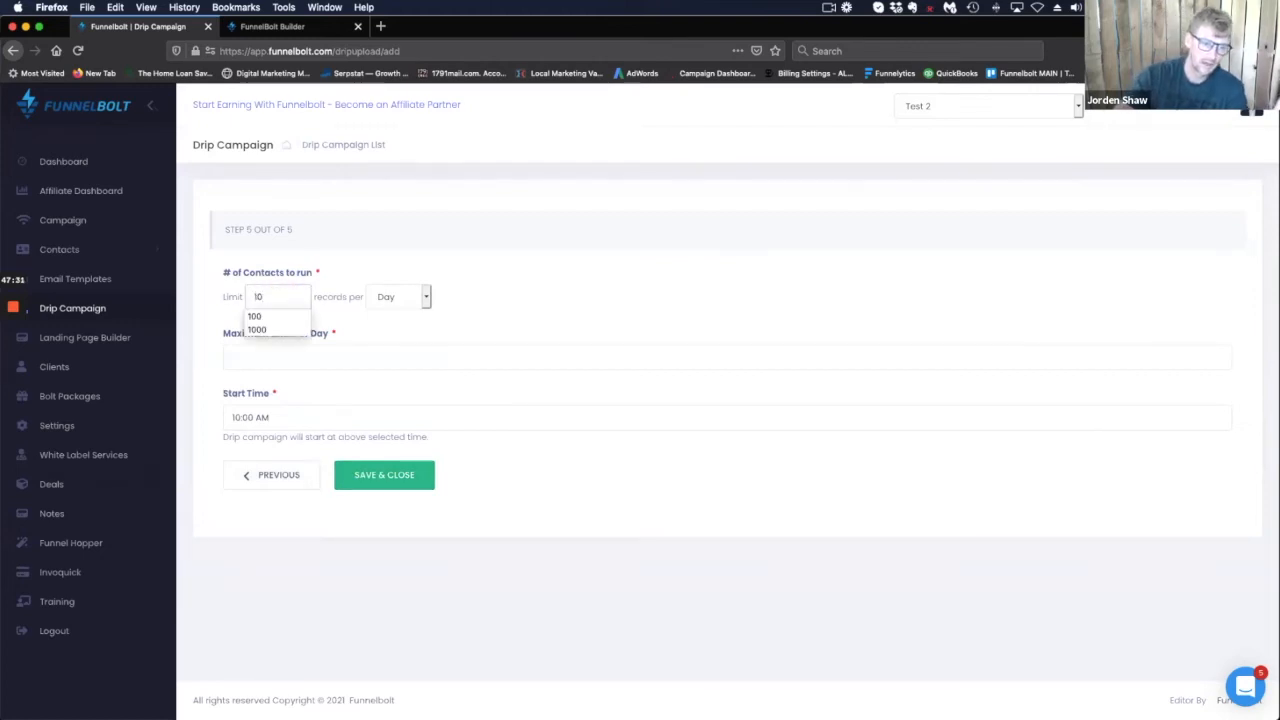
{"action": "type", "text": "00000"}
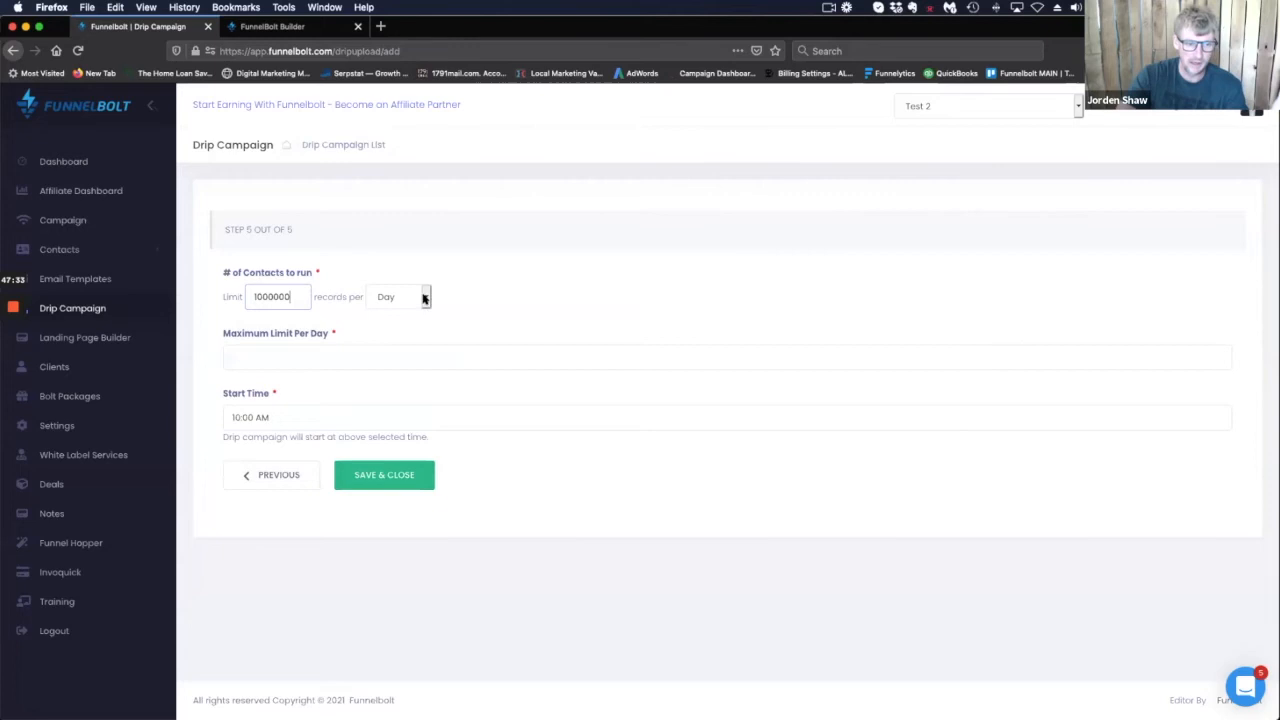
{"action": "left_click", "coordinate": [424, 296]}
{"action": "left_click", "coordinate": [423, 278]}
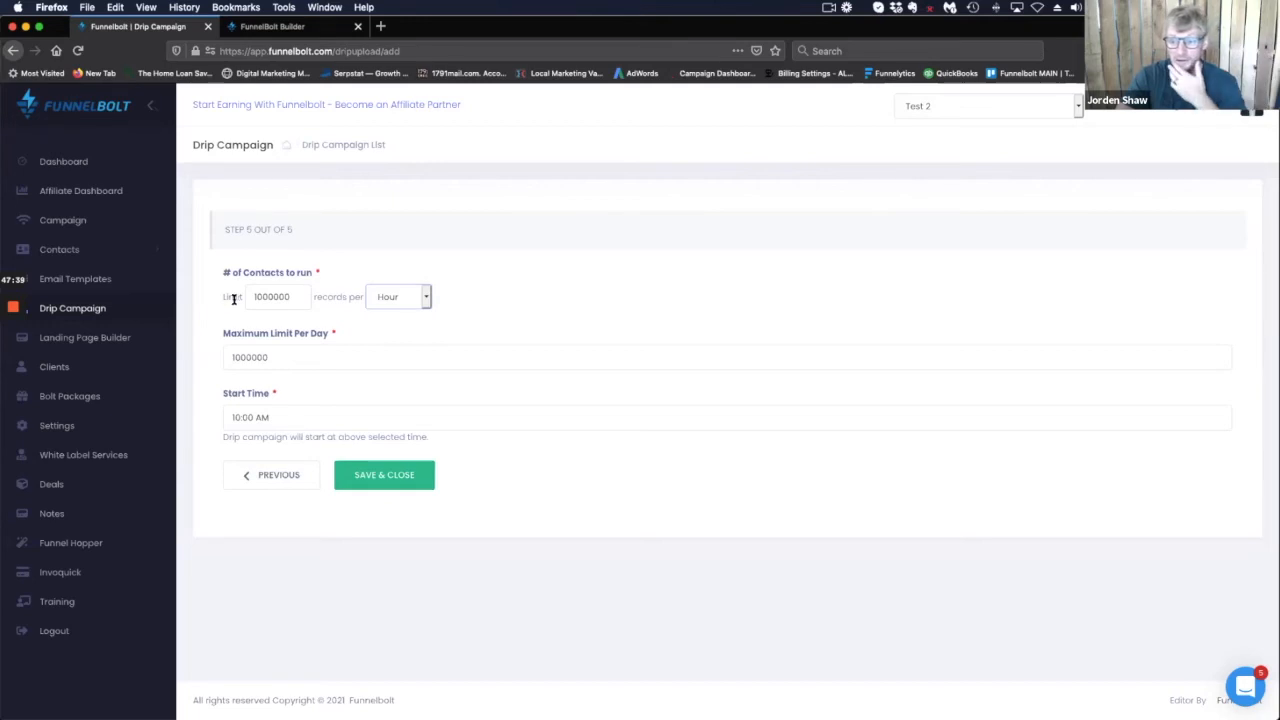
Set the number of contacts to run to 100 records per minute.
{"action": "left_click_drag", "start_coordinate": [284, 288], "coordinate": [229, 290]}
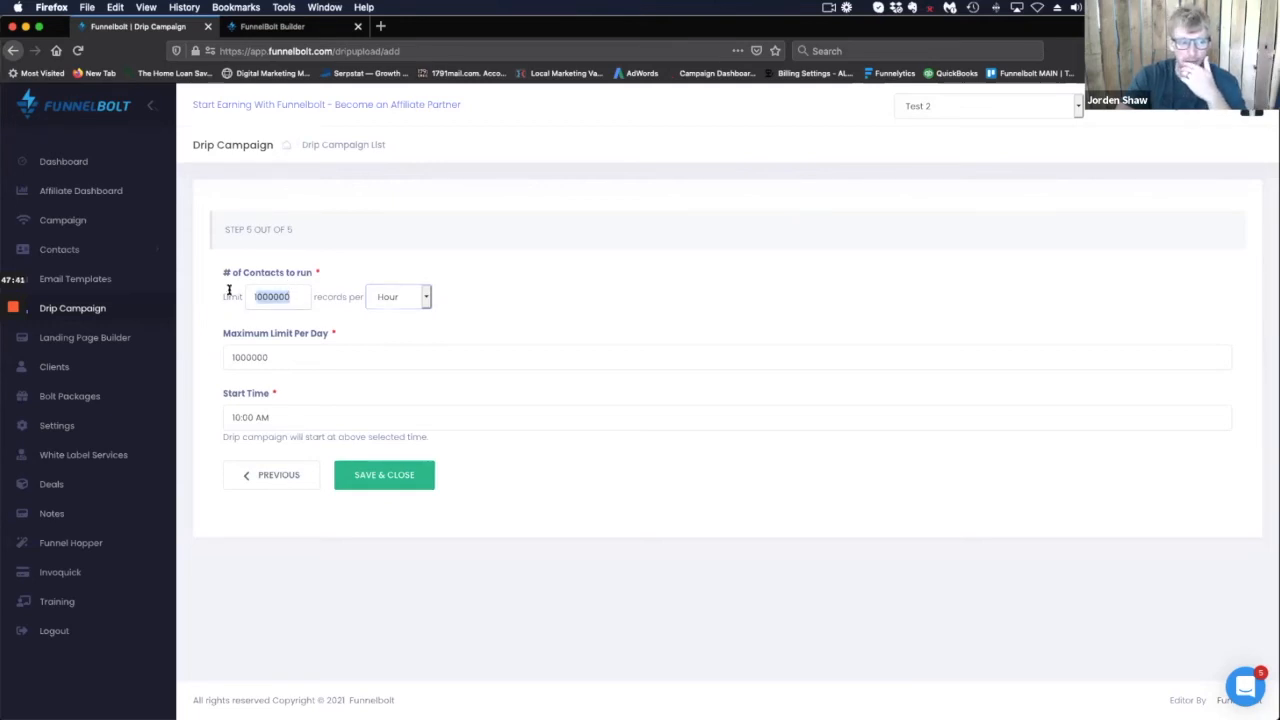
{"action": "type", "text": "1"}
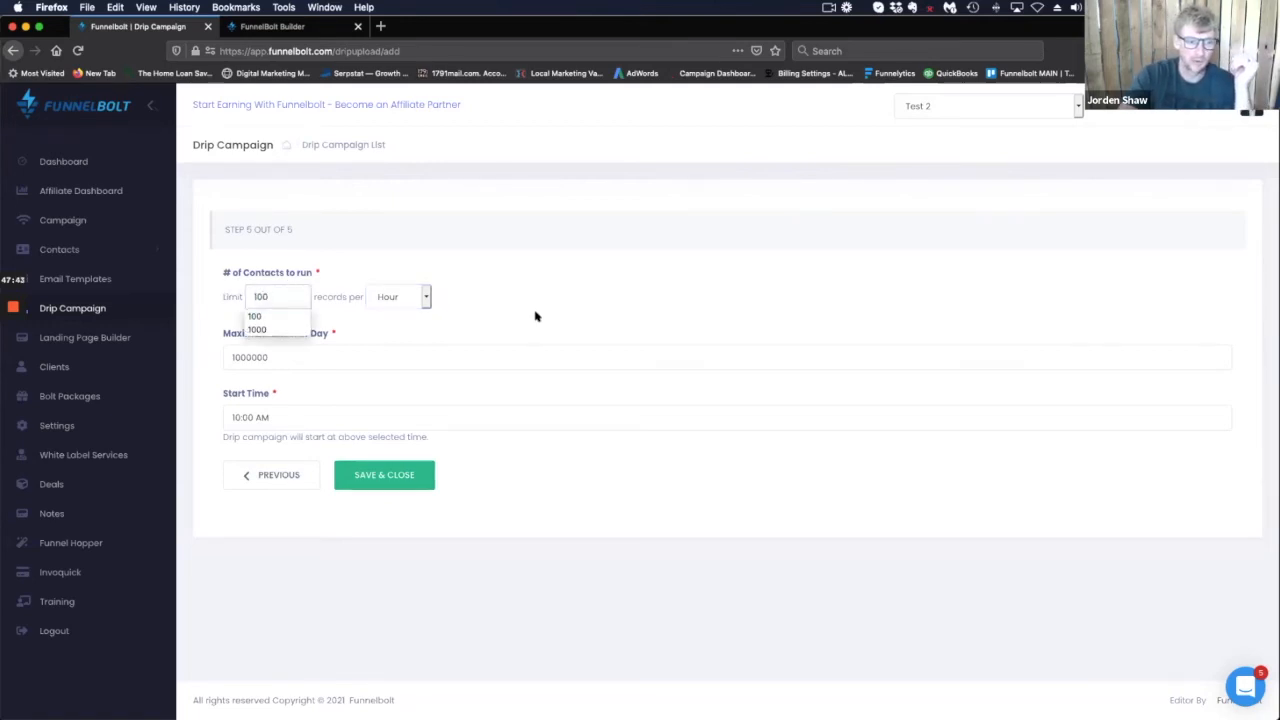
{"action": "left_click", "coordinate": [410, 296]}
{"action": "left_click", "coordinate": [408, 289]}
{"action": "left_click", "coordinate": [408, 289]}
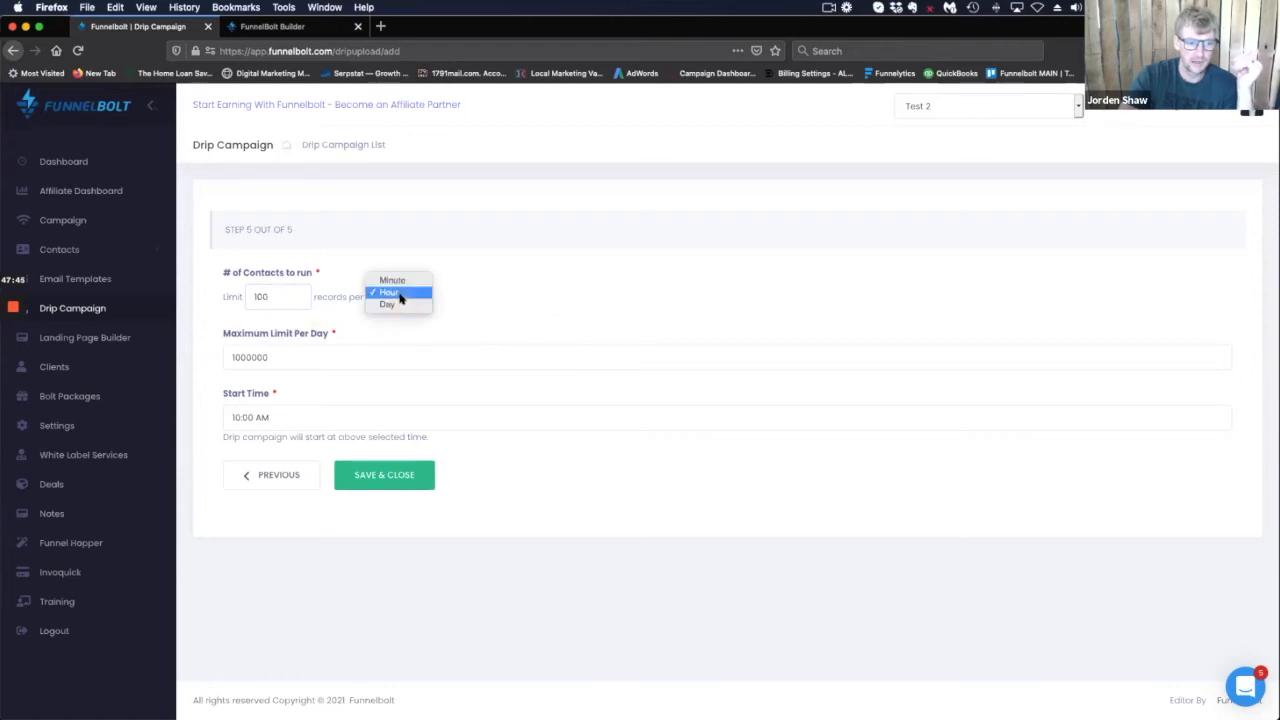
{"action": "left_click", "coordinate": [396, 278]}
Set the drip campaign's maximum limit per day to 10000.
{"action": "left_click", "coordinate": [283, 355]}
{"action": "left_click_drag", "start_coordinate": [283, 355], "coordinate": [206, 349]}
{"action": "type", "text": "10000"}
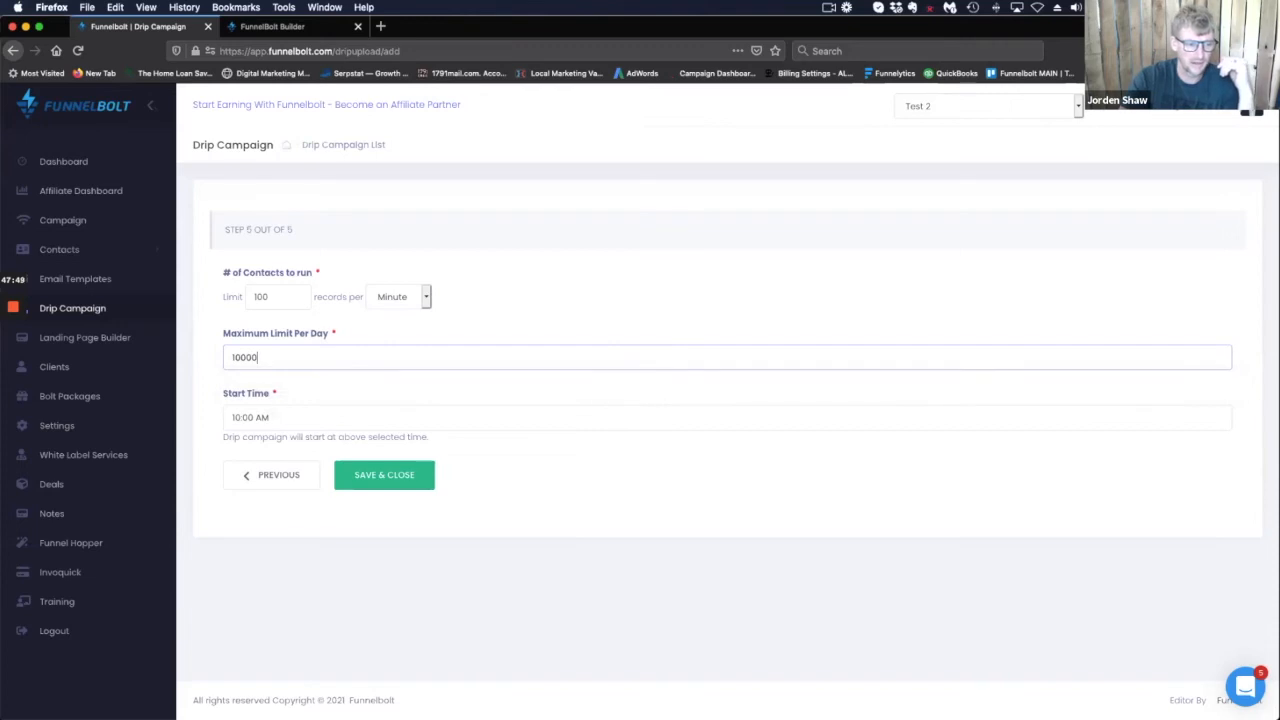
Set the drip campaign's start time to 02:30 PM.
{"action": "left_click", "coordinate": [273, 418]}
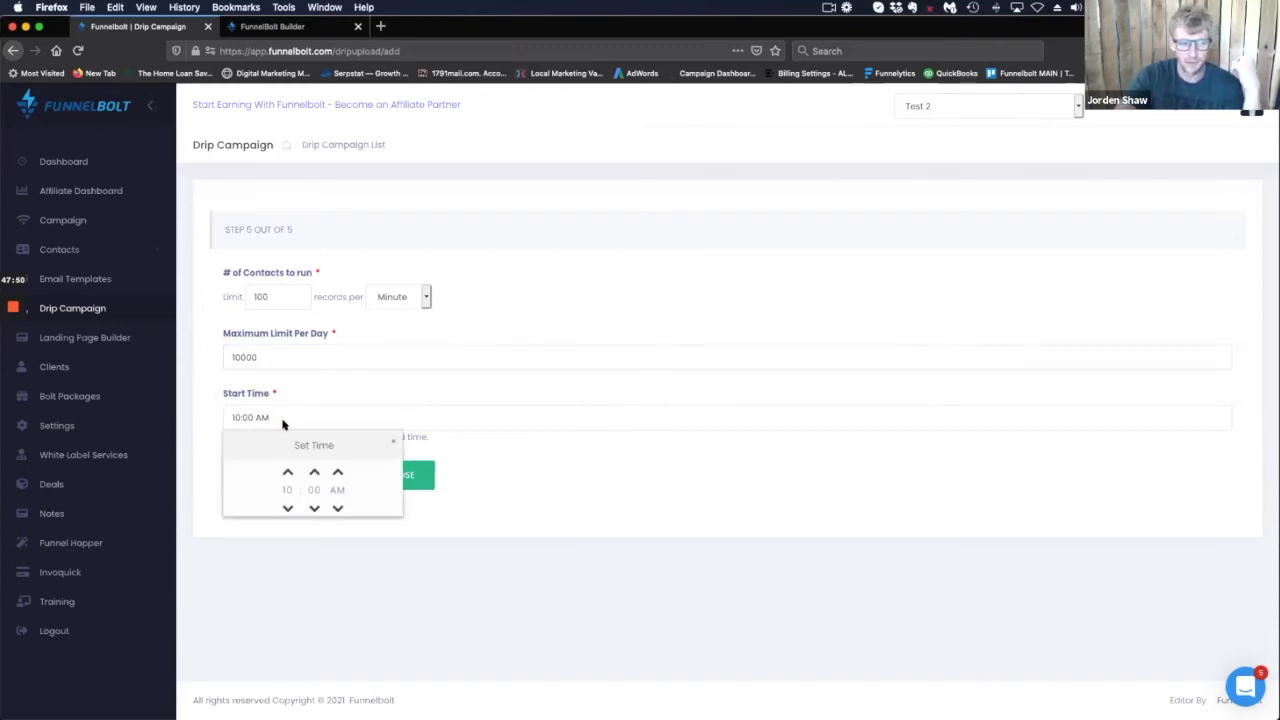
{"action": "left_click", "coordinate": [287, 471]}
{"action": "left_click", "coordinate": [287, 471]}
{"action": "left_click", "coordinate": [287, 471]}
{"action": "left_click", "coordinate": [287, 471]}
{"action": "left_click", "coordinate": [315, 472]}
{"action": "left_click", "coordinate": [315, 472]}
{"action": "left_click", "coordinate": [339, 472]}
{"action": "left_click", "coordinate": [491, 478]}
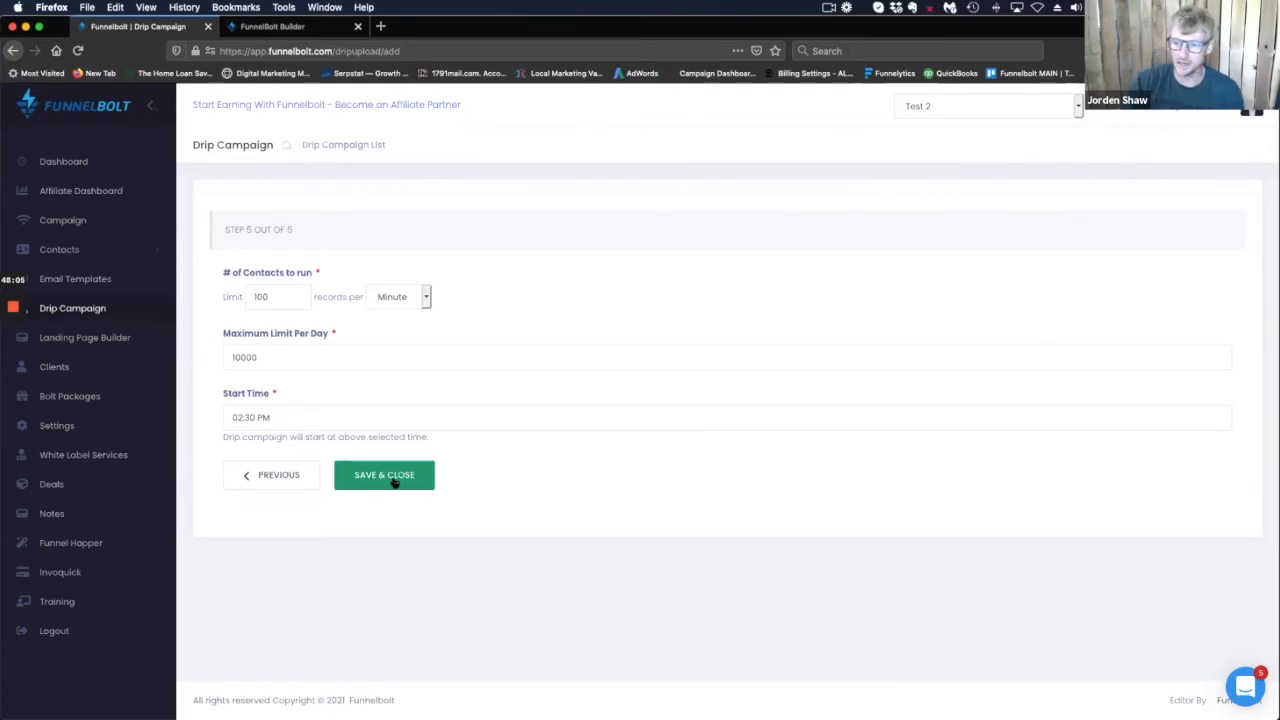
Try to save the drip campaign, and return to the drip campaign list.
{"action": "left_click", "coordinate": [391, 478]}
{"action": "left_click", "coordinate": [638, 425]}
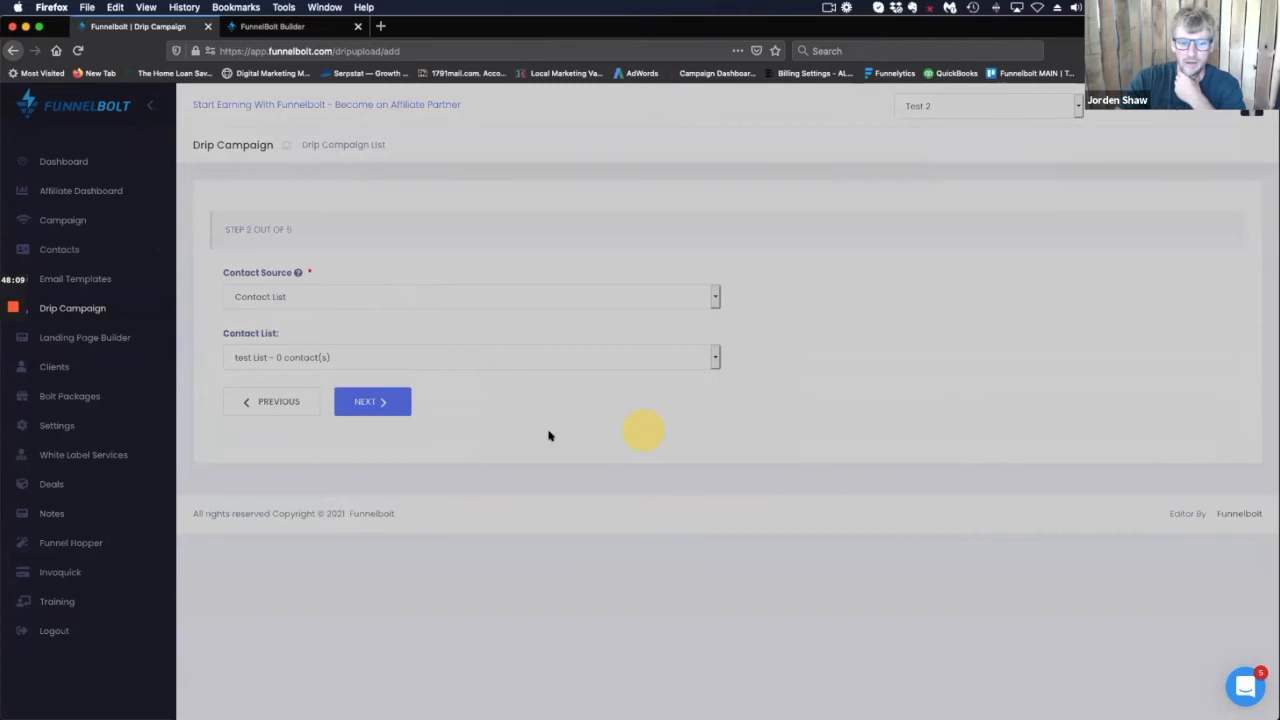
{"action": "left_click", "coordinate": [288, 402]}
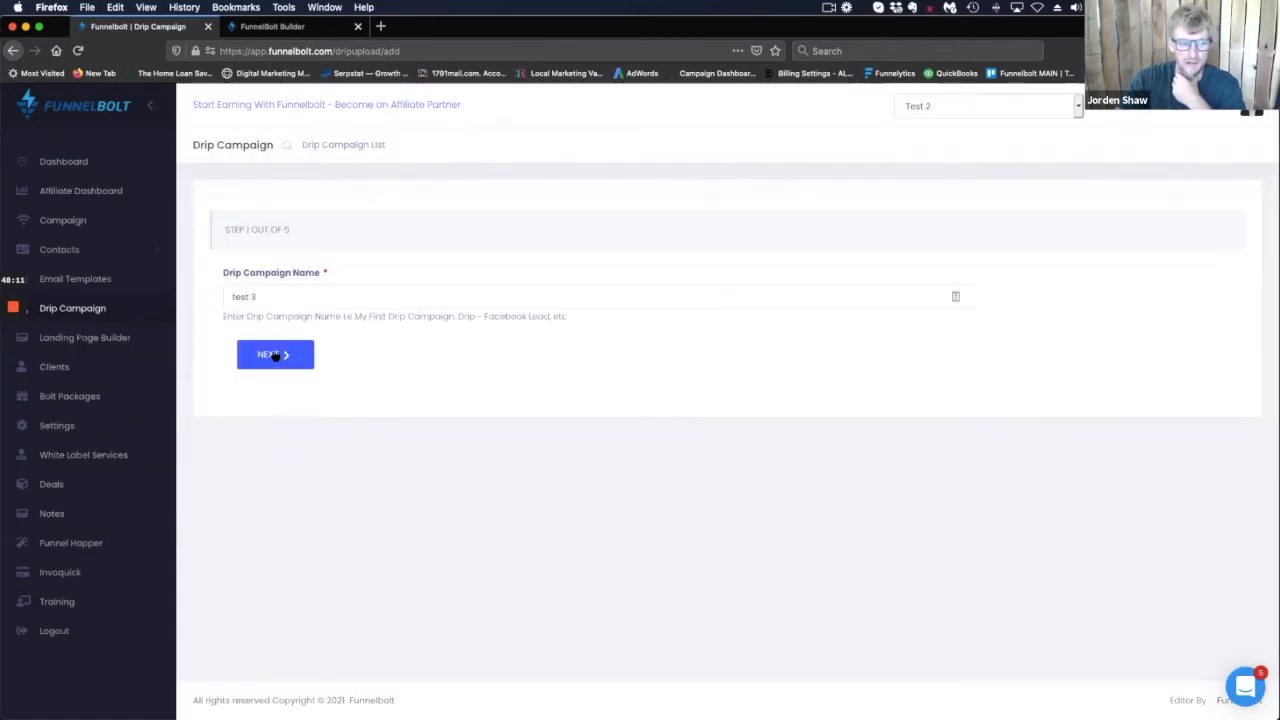
{"action": "left_click", "coordinate": [66, 308]}
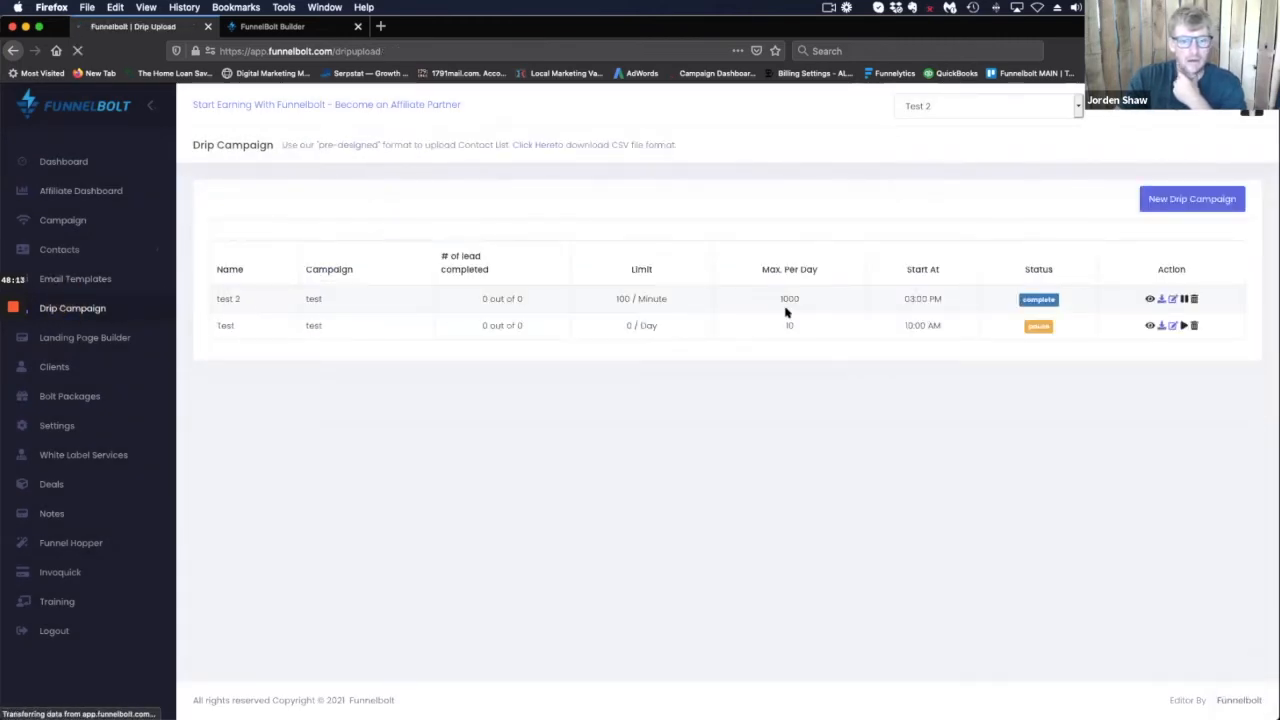